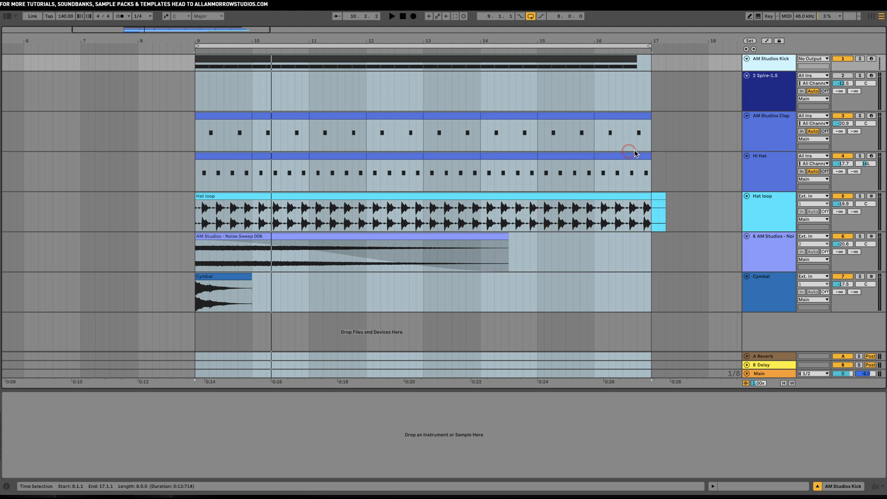
Step: Play back the drum loop from bar 9
{"action": "mouse_move", "coordinate": [202, 251]}
{"action": "left_click", "coordinate": [438, 45]}
{"action": "key", "text": "space"}
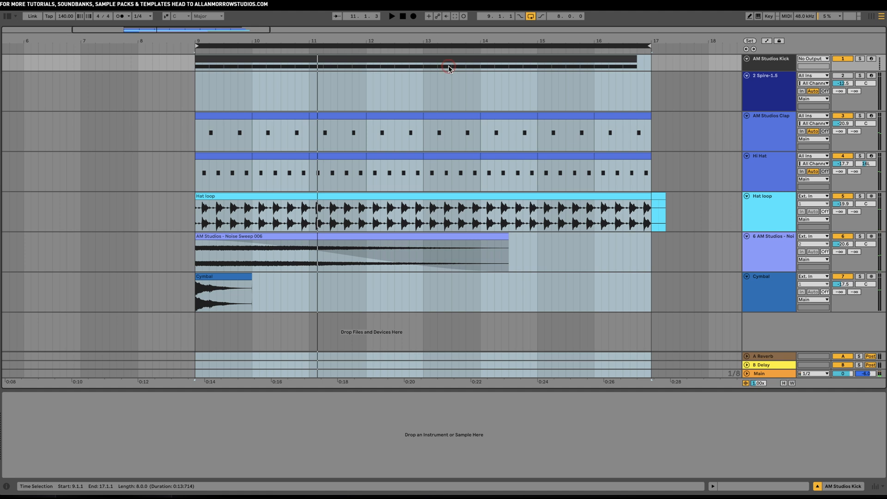
Step: Audition several samples from the AM Studios - 30 x Heavy Trance Kicks folder for the AM Studios Kick track
{"action": "left_click", "coordinate": [781, 69]}
{"action": "left_click", "coordinate": [7, 16]}
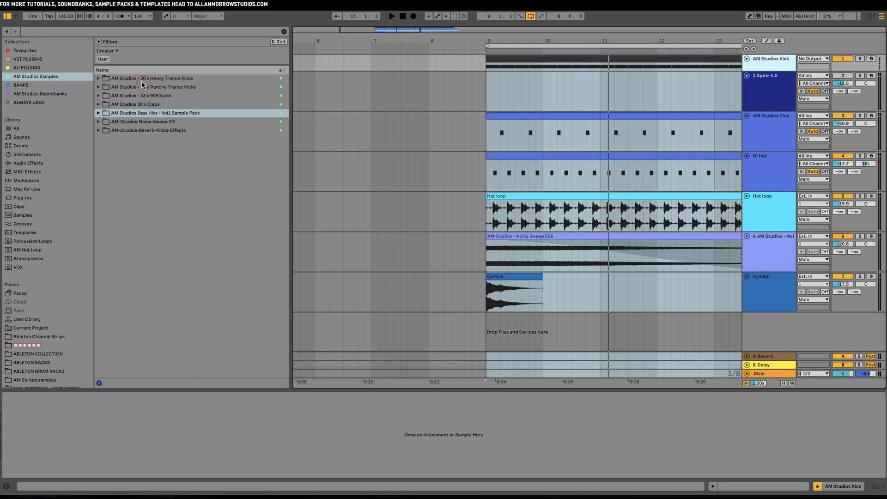
{"action": "left_click", "coordinate": [99, 78]}
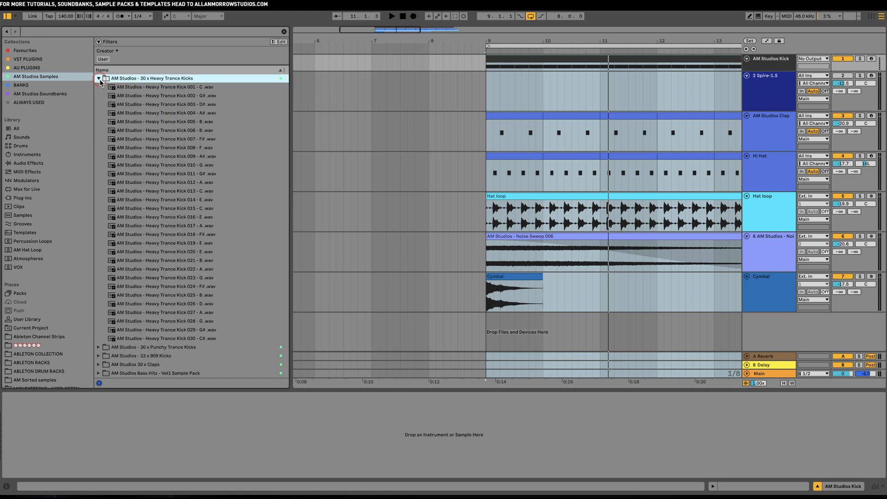
{"action": "left_click", "coordinate": [148, 104]}
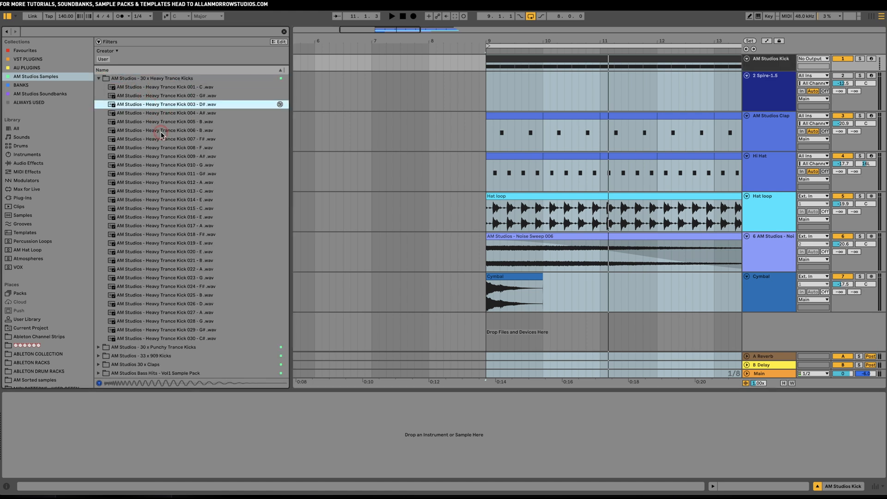
{"action": "left_click", "coordinate": [161, 131]}
{"action": "key", "text": "XF86AudioRaiseVolume"}
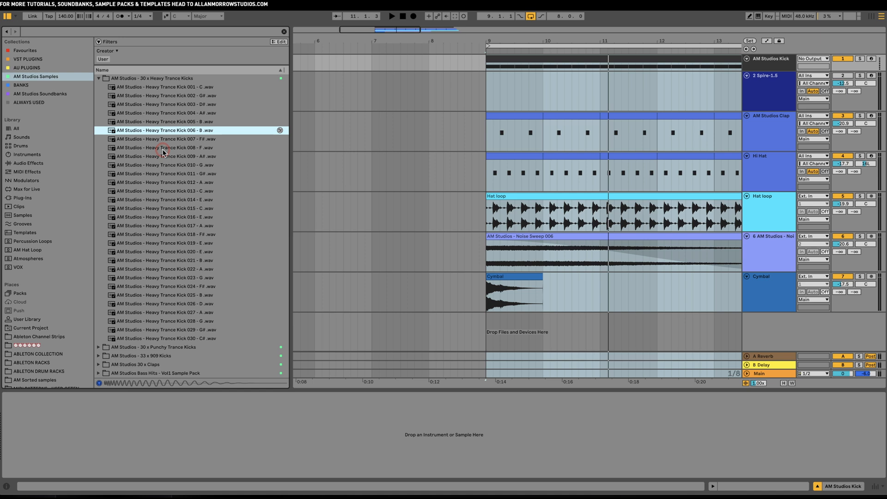
{"action": "left_click", "coordinate": [163, 149]}
{"action": "left_click", "coordinate": [164, 166]}
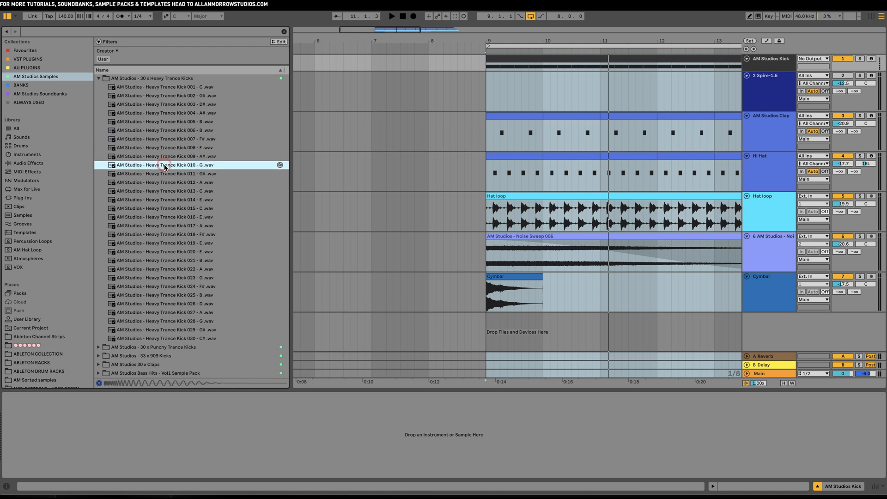
{"action": "left_click", "coordinate": [172, 202]}
{"action": "left_click", "coordinate": [174, 226]}
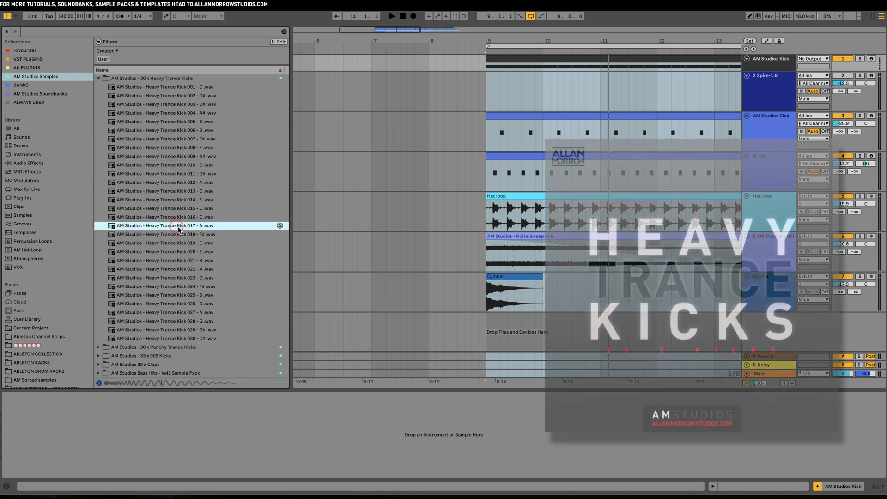
{"action": "left_click", "coordinate": [185, 252]}
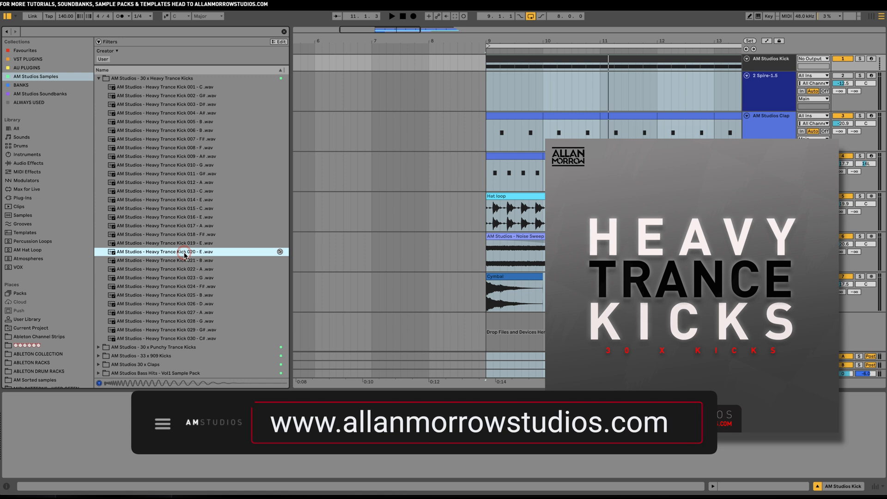
{"action": "left_click", "coordinate": [183, 259]}
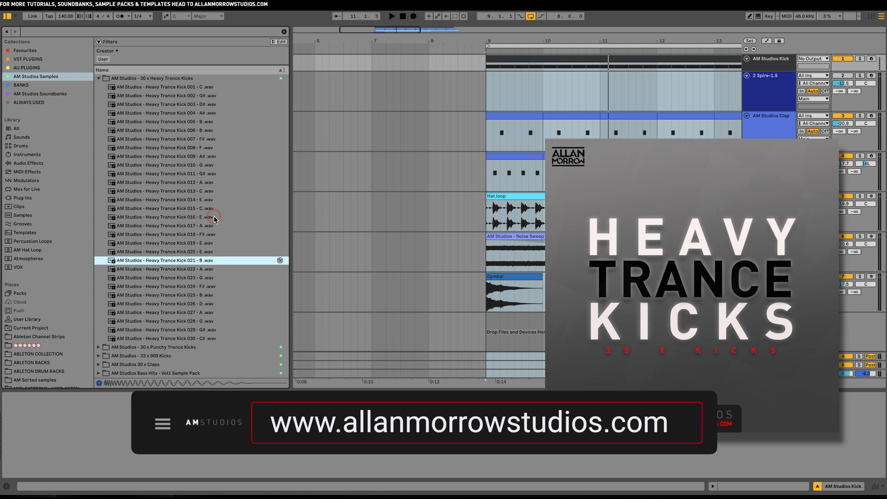
Step: Audition several samples from the AM Studios - 33 x 909 Kicks folder
{"action": "left_click", "coordinate": [98, 78]}
{"action": "left_click", "coordinate": [98, 95]}
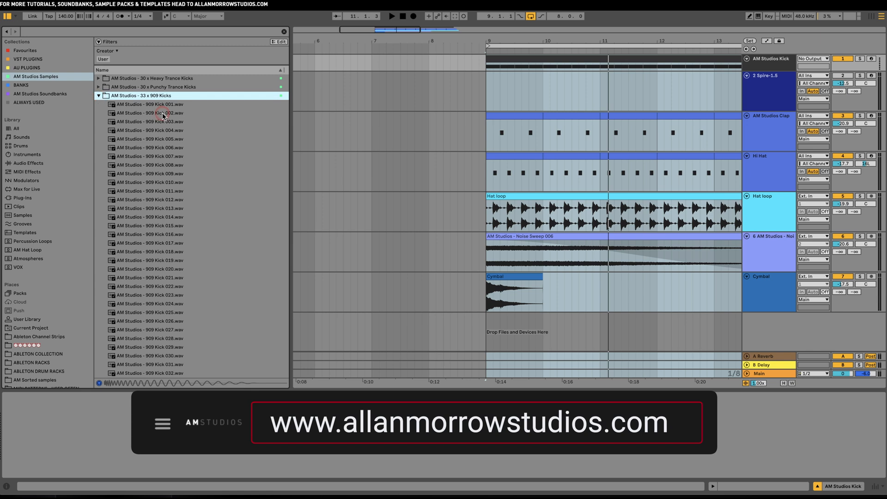
{"action": "left_click", "coordinate": [186, 190]}
{"action": "left_click", "coordinate": [176, 252]}
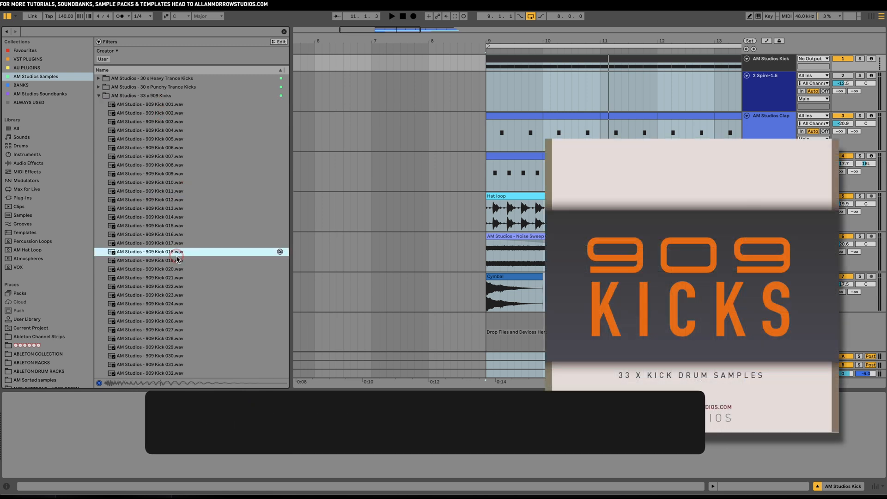
{"action": "left_click", "coordinate": [178, 277]}
{"action": "left_click", "coordinate": [174, 286]}
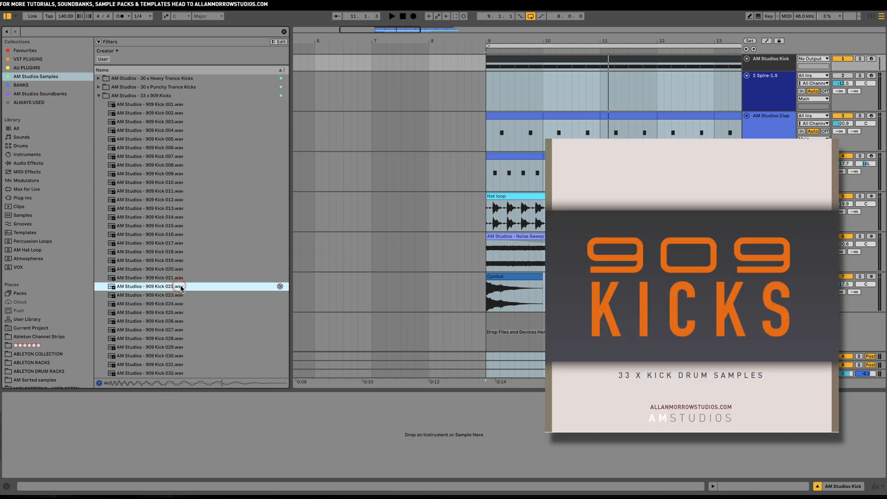
Step: Audition several samples from the AM Studios - 30 x Punchy Trance Kicks folder
{"action": "left_click", "coordinate": [97, 95]}
{"action": "left_click", "coordinate": [98, 86]}
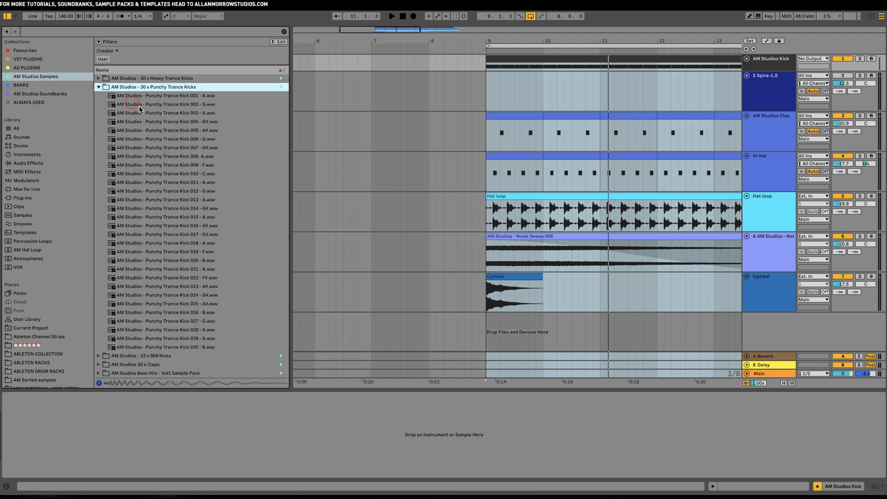
{"action": "left_click", "coordinate": [184, 148]}
{"action": "left_click", "coordinate": [159, 226]}
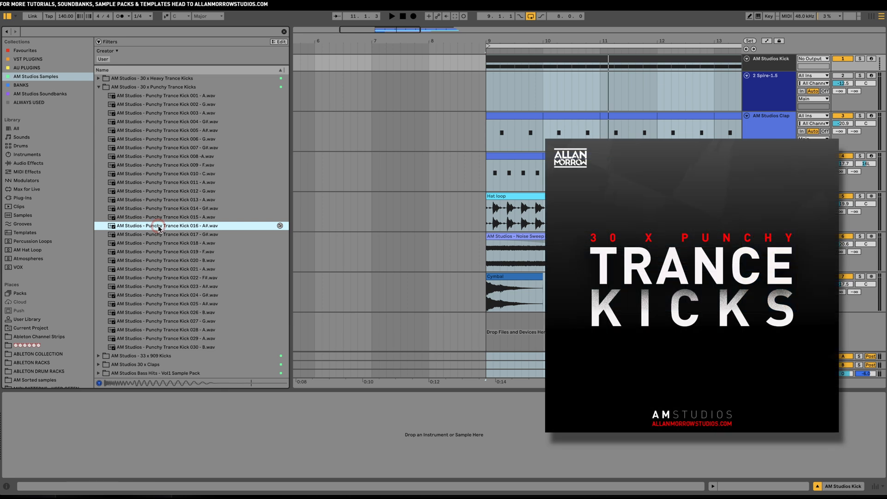
{"action": "left_click", "coordinate": [158, 243]}
{"action": "left_click", "coordinate": [162, 269]}
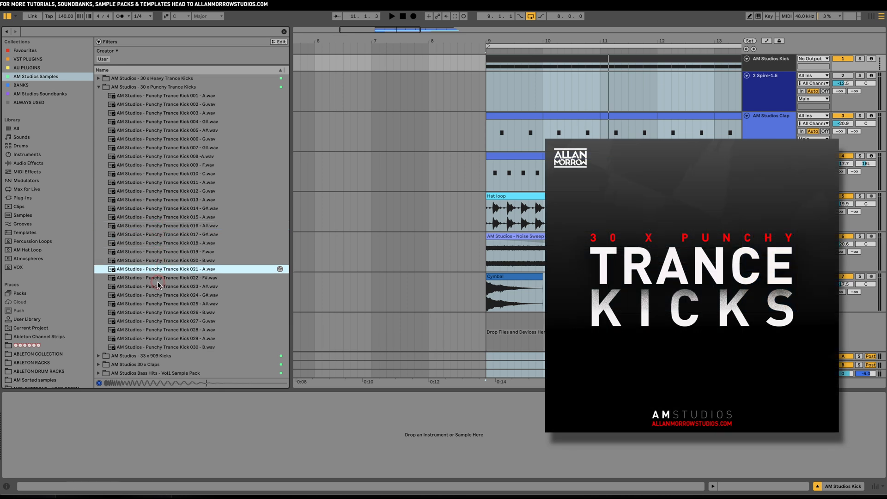
{"action": "left_click", "coordinate": [155, 296]}
Step: Load the sample AM Studios - Punchy Trance Kick 001 - A.wav onto the AM Studios Kick track
{"action": "left_click", "coordinate": [165, 96]}
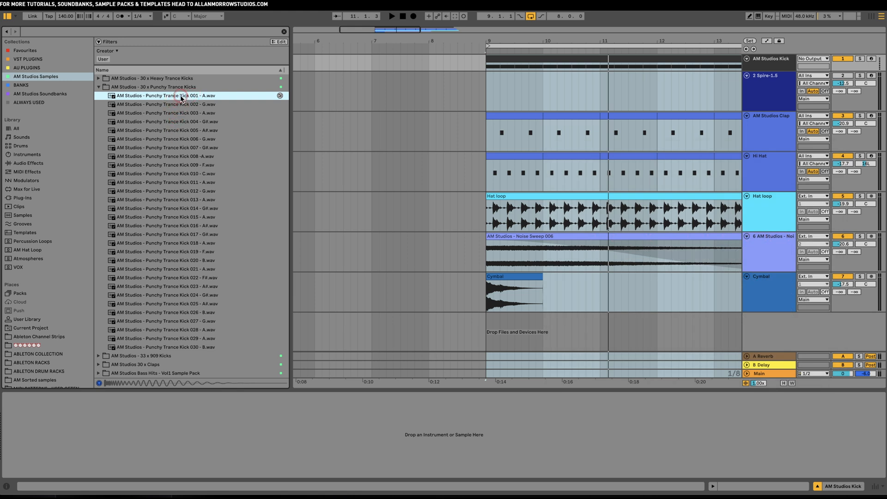
{"action": "double_click", "coordinate": [181, 98]}
{"action": "left_click", "coordinate": [764, 62]}
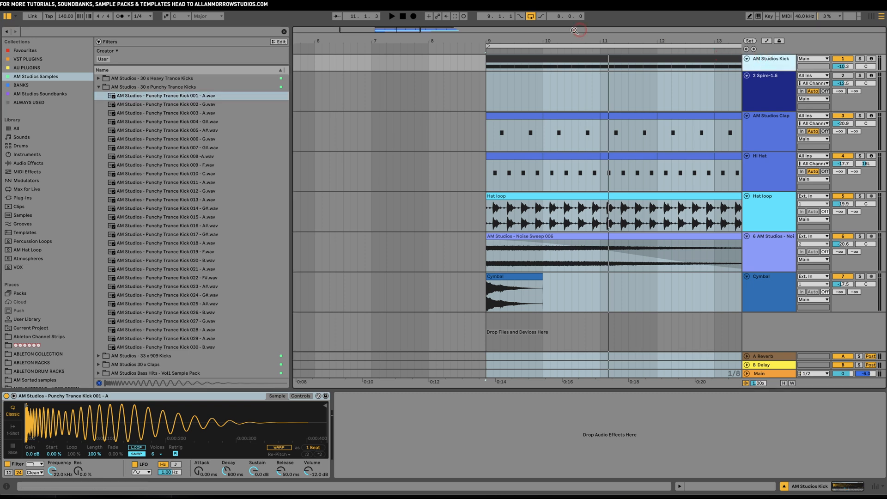
Step: Play the loop from bar 9 to hear the loaded kick with the other drums
{"action": "left_click", "coordinate": [558, 45]}
{"action": "key", "text": "space"}
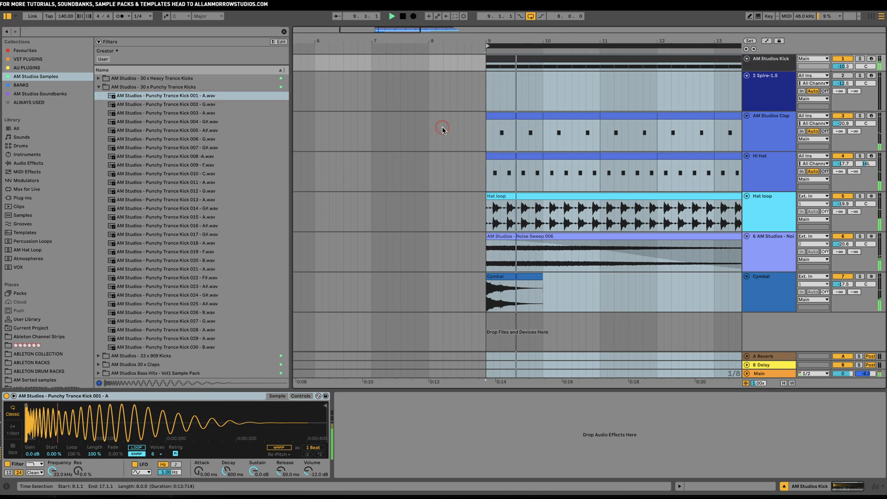
{"action": "key", "text": "XF86AudioRaiseVolume"}
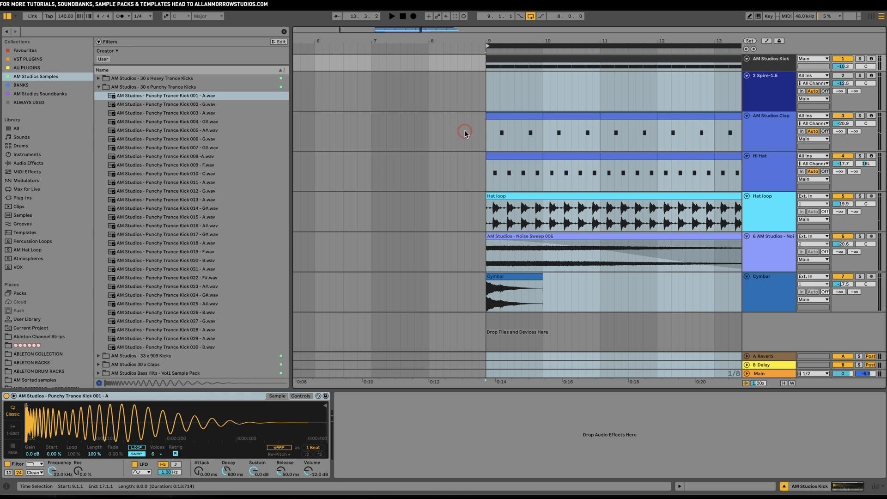
Step: Open the Spire-1.5 synth on track 2 and move its window clear of the arrangement
{"action": "left_click", "coordinate": [759, 90]}
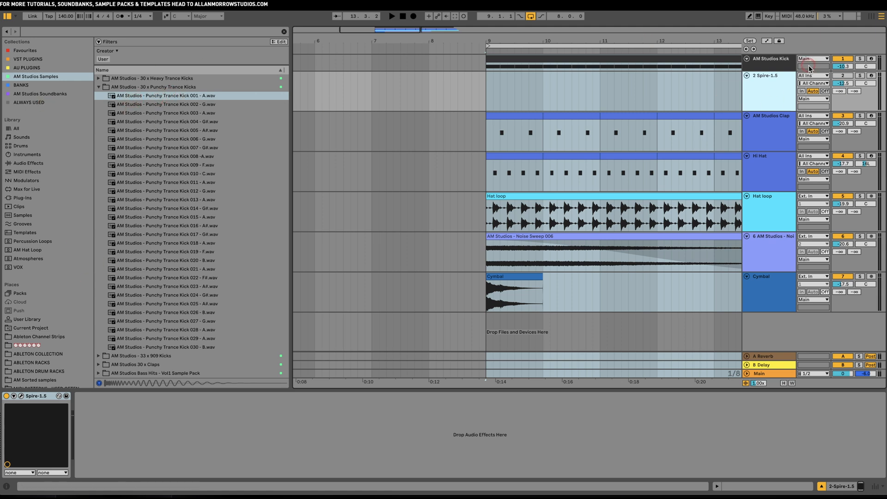
{"action": "left_click", "coordinate": [20, 396]}
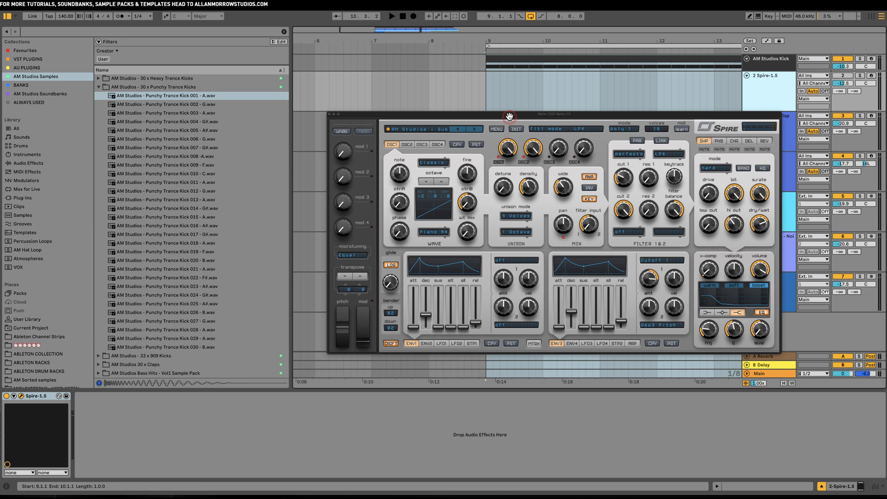
{"action": "left_click_drag", "start_coordinate": [509, 116], "coordinate": [456, 103]}
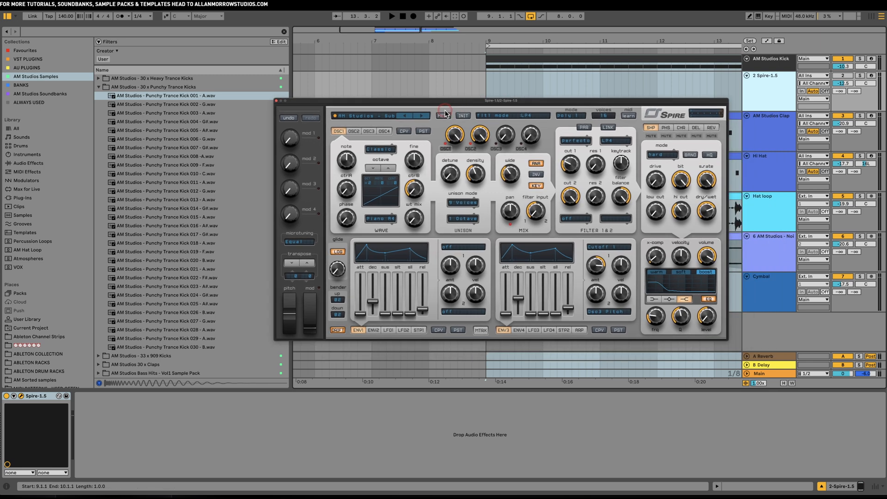
Step: Load the preset AM Studios - Bass 001 from the AM-Studios-Spire-Trance-Bass-Bank in Spire's user library
{"action": "left_click", "coordinate": [372, 117]}
{"action": "left_click", "coordinate": [376, 272]}
{"action": "left_click", "coordinate": [390, 265]}
{"action": "left_click", "coordinate": [398, 256]}
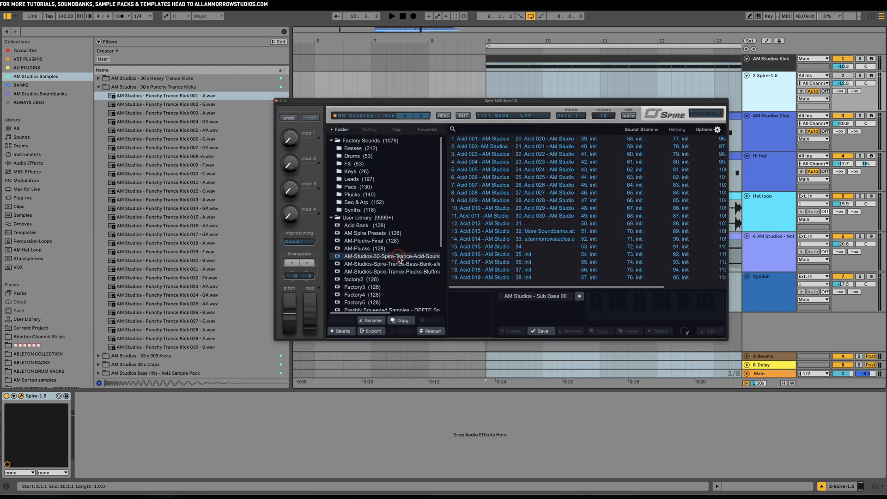
{"action": "left_click", "coordinate": [397, 264]}
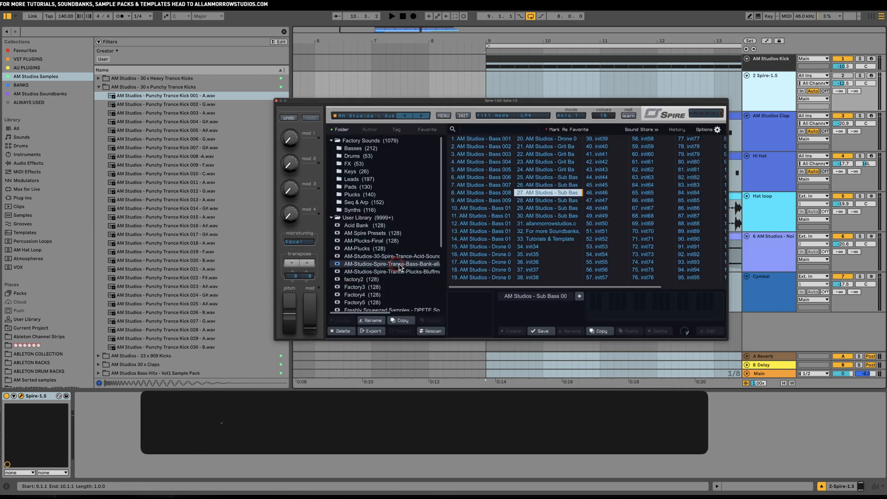
{"action": "left_click", "coordinate": [7, 32]}
{"action": "left_click_drag", "start_coordinate": [397, 102], "coordinate": [420, 171]}
{"action": "left_click", "coordinate": [498, 208]}
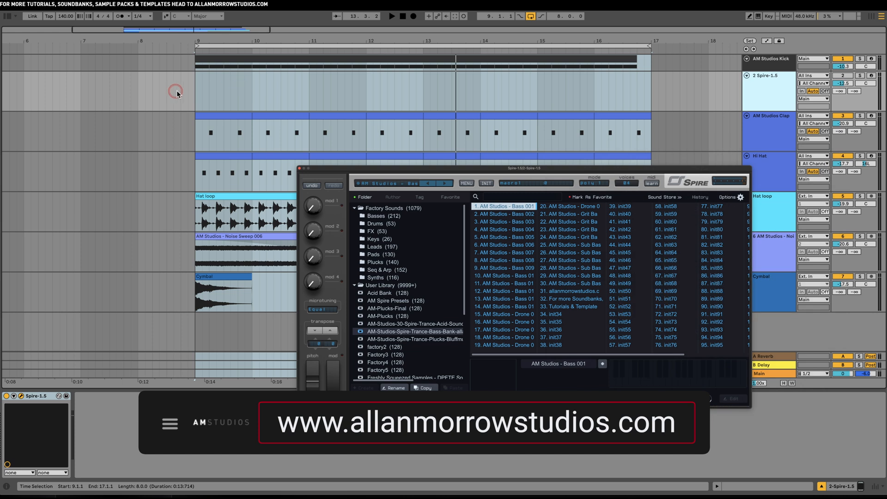
Step: Create a two-bar MIDI clip from bar 9 to bar 11 on the Spire track and show its note editor
{"action": "left_click_drag", "start_coordinate": [196, 87], "coordinate": [311, 97]}
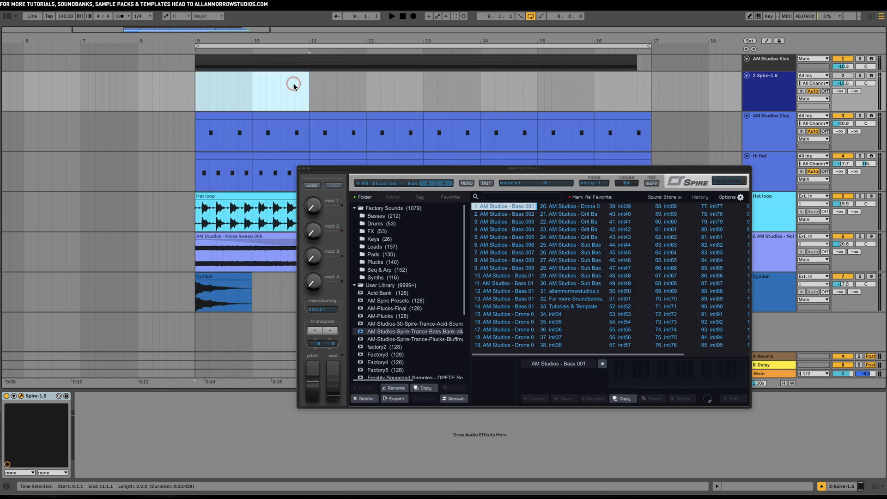
{"action": "double_click", "coordinate": [293, 85]}
{"action": "left_click_drag", "start_coordinate": [345, 169], "coordinate": [473, 92]}
{"action": "left_click", "coordinate": [288, 393]}
{"action": "scroll", "coordinate": [288, 392], "scroll_direction": "down", "scroll_amount": 4}
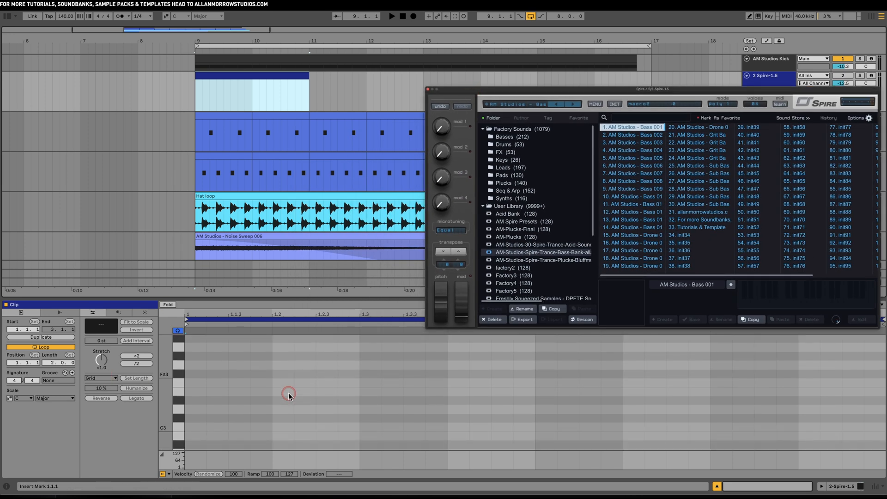
Step: Set the clip's fixed grid to 1/16 and add G#2 notes at 1.1.3 and 1.1.4
{"action": "right_click", "coordinate": [265, 399]}
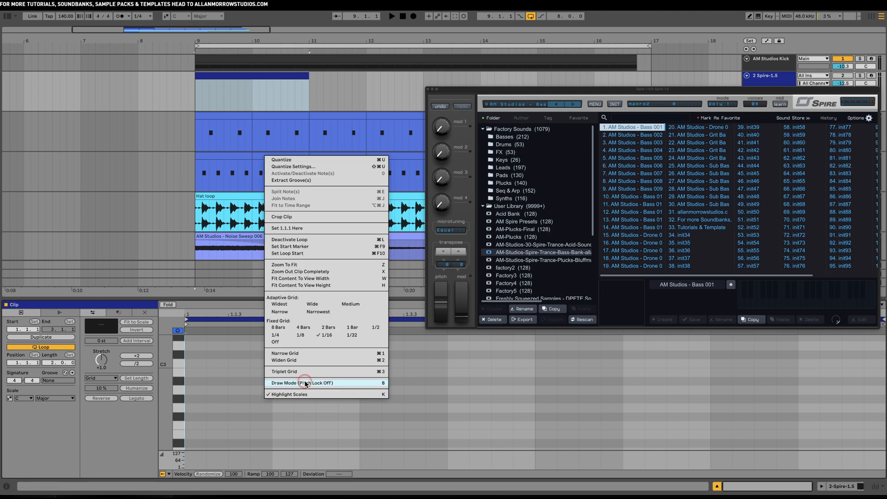
{"action": "left_click", "coordinate": [329, 337]}
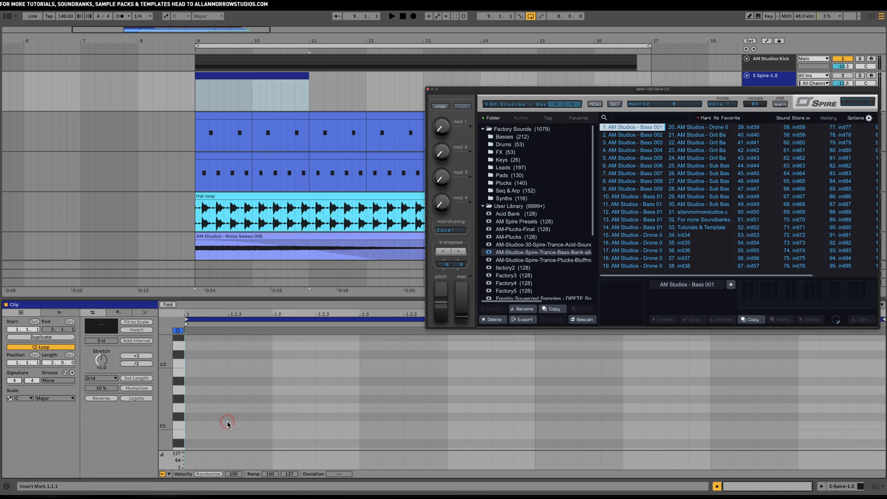
{"action": "key", "text": "b"}
{"action": "left_click", "coordinate": [238, 401]}
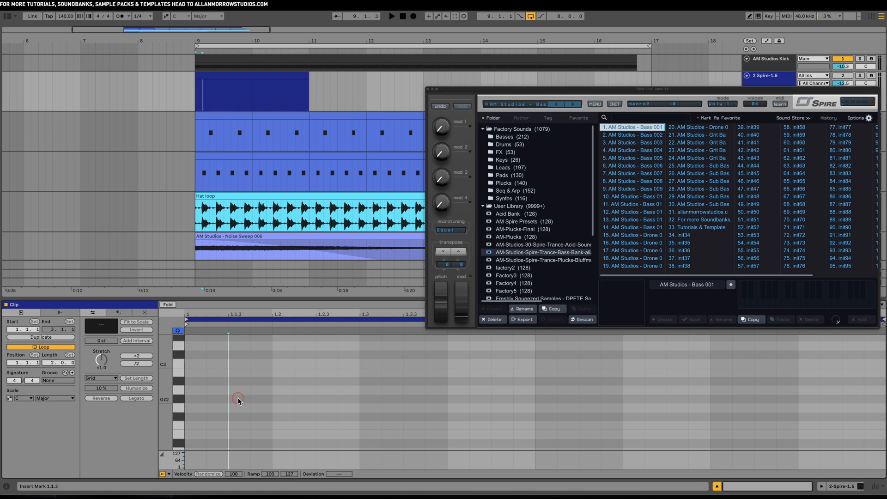
{"action": "key", "text": "b"}
{"action": "left_click", "coordinate": [257, 401]}
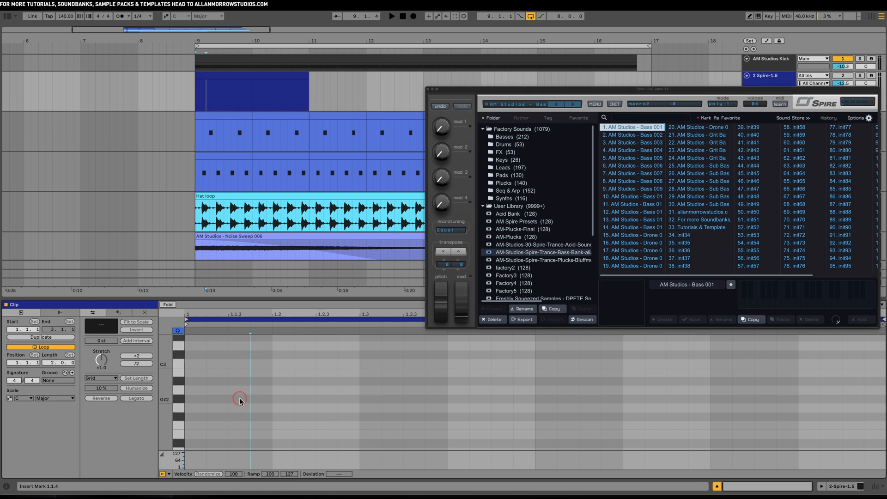
{"action": "left_click", "coordinate": [240, 395]}
{"action": "left_click", "coordinate": [259, 398]}
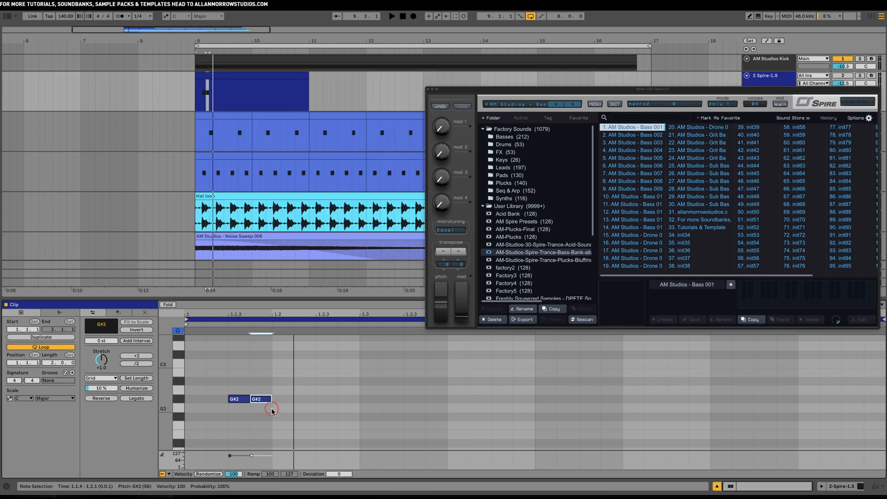
Step: Copy the G#2 note pair to the second, third and fourth beats of bar 1 and shorten all the notes slightly
{"action": "left_click", "coordinate": [235, 399], "text": "shift"}
{"action": "left_click_drag", "start_coordinate": [234, 399], "coordinate": [495, 402]}
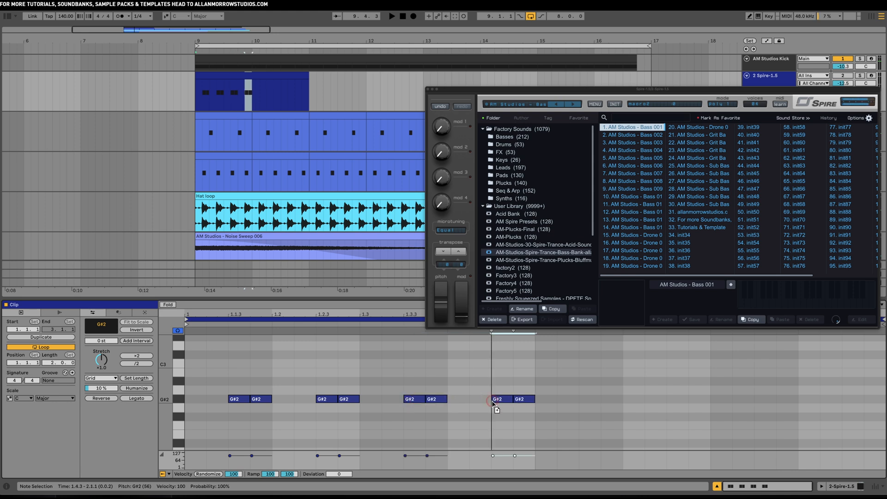
{"action": "left_click_drag", "start_coordinate": [536, 423], "coordinate": [269, 400]}
Step: Solo the Spire track and play back the bass pattern
{"action": "key", "text": "space"}
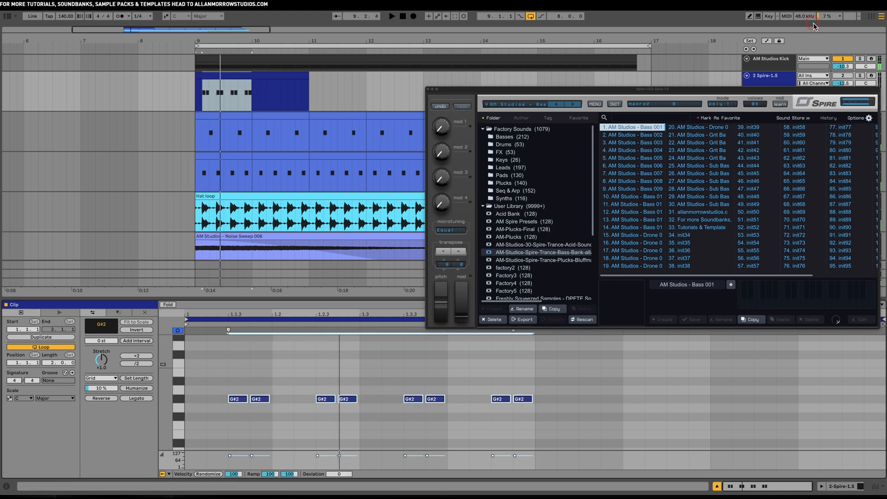
{"action": "left_click", "coordinate": [859, 76]}
{"action": "key", "text": "space"}
{"action": "key", "text": "space"}
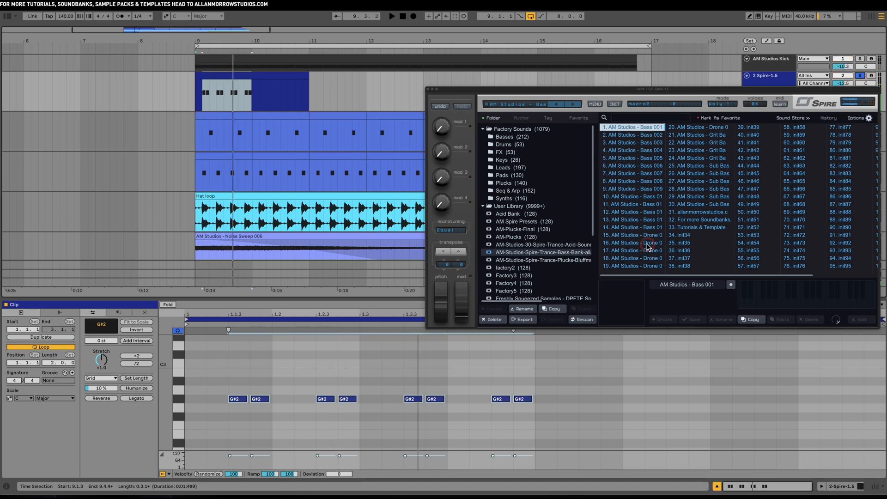
Step: Audition sub bass presets 25 and 26 from the AM-Studios Spire trance bass bank, then load and play preset 27
{"action": "left_click", "coordinate": [680, 166]}
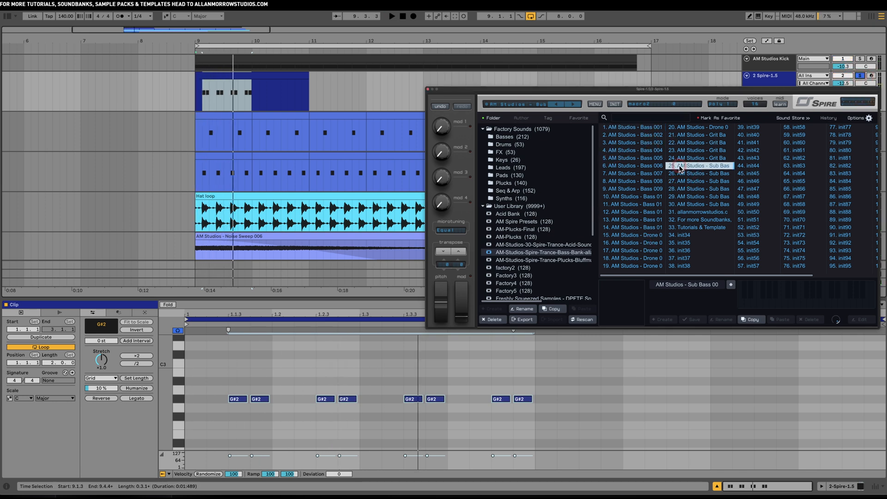
{"action": "key", "text": "space"}
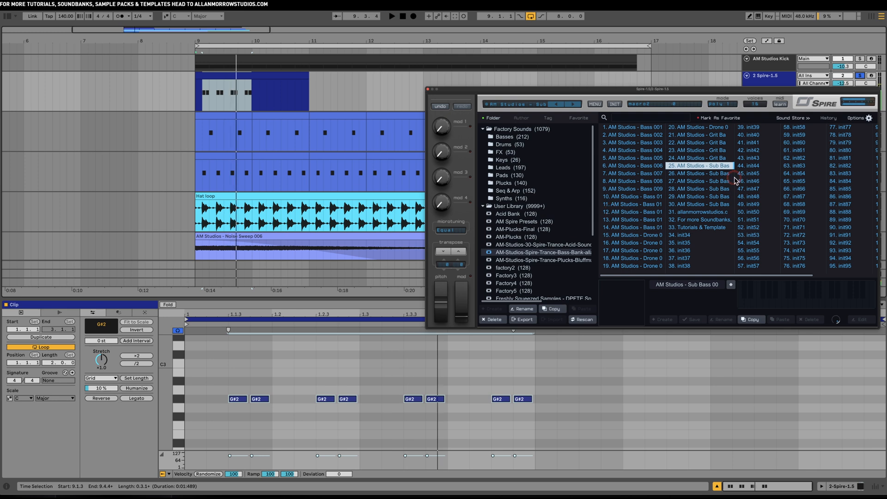
{"action": "left_click", "coordinate": [713, 174]}
{"action": "left_click_drag", "start_coordinate": [692, 95], "coordinate": [622, 110]}
{"action": "key", "text": "space"}
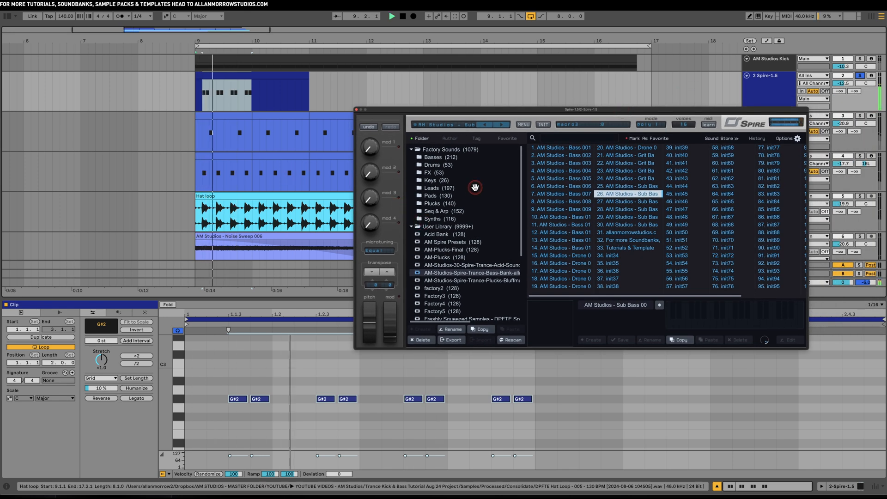
{"action": "left_click", "coordinate": [618, 201]}
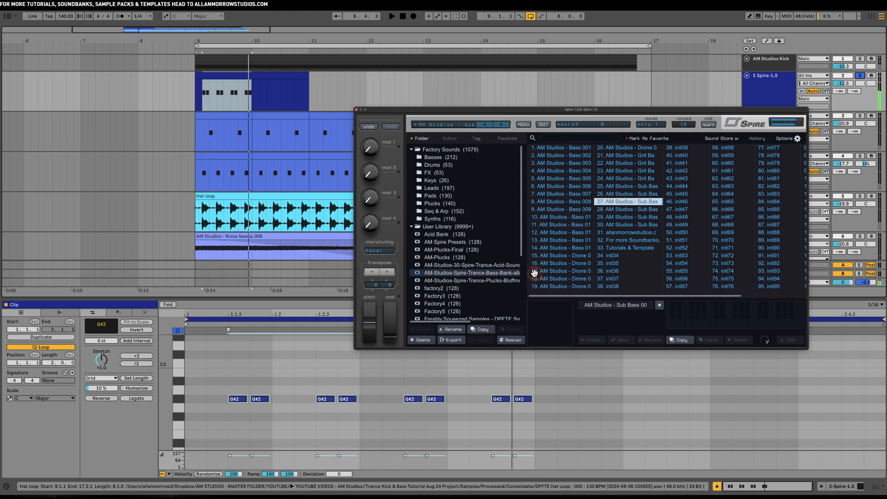
{"action": "key", "text": "space"}
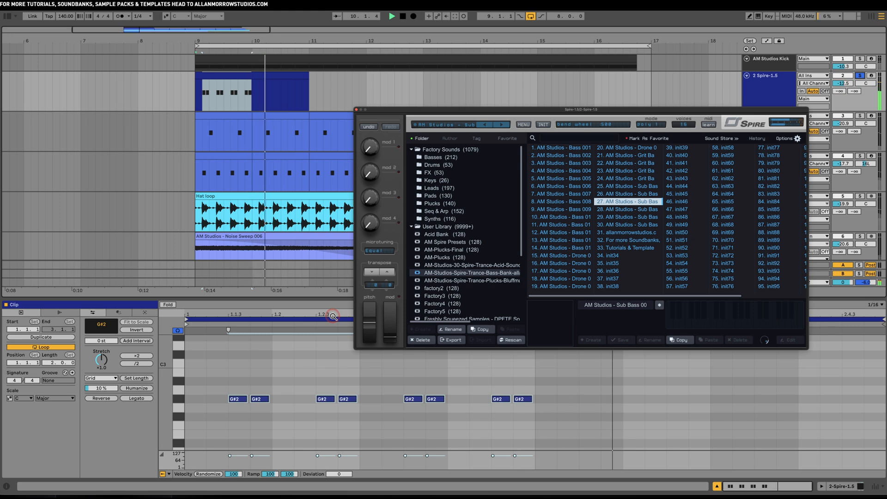
Step: Unsolo the Spire track and select the AM Studios Kick track
{"action": "left_click_drag", "start_coordinate": [492, 112], "coordinate": [512, 154]}
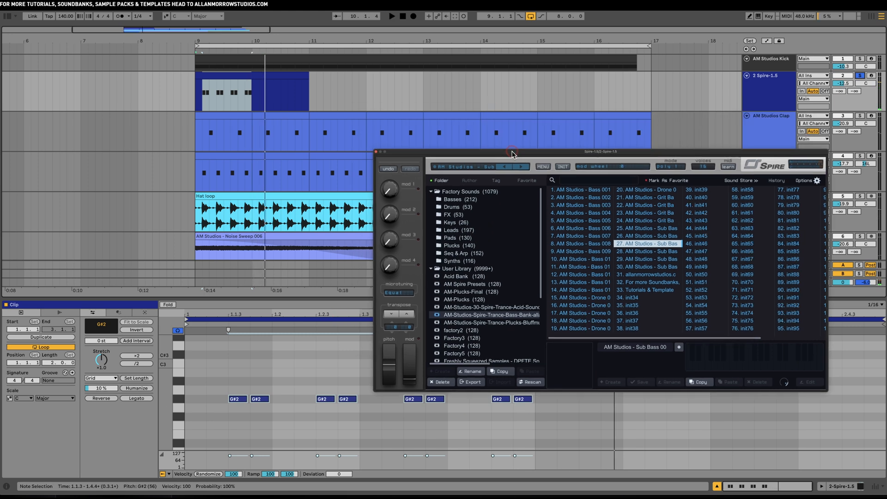
{"action": "left_click", "coordinate": [863, 77]}
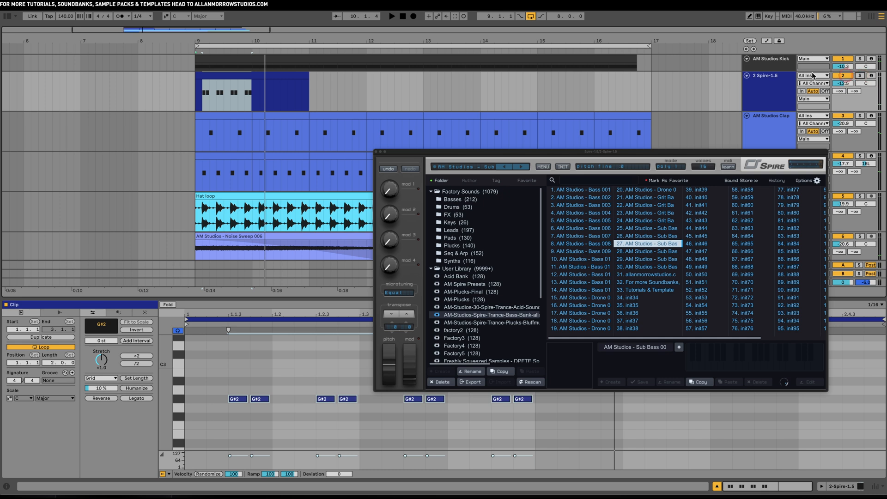
{"action": "left_click", "coordinate": [758, 59]}
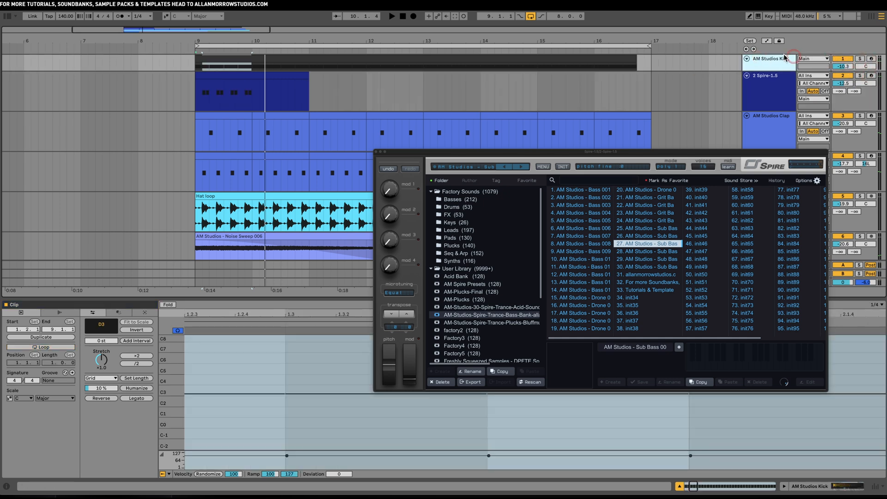
{"action": "left_click", "coordinate": [815, 68]}
{"action": "left_click", "coordinate": [717, 180]}
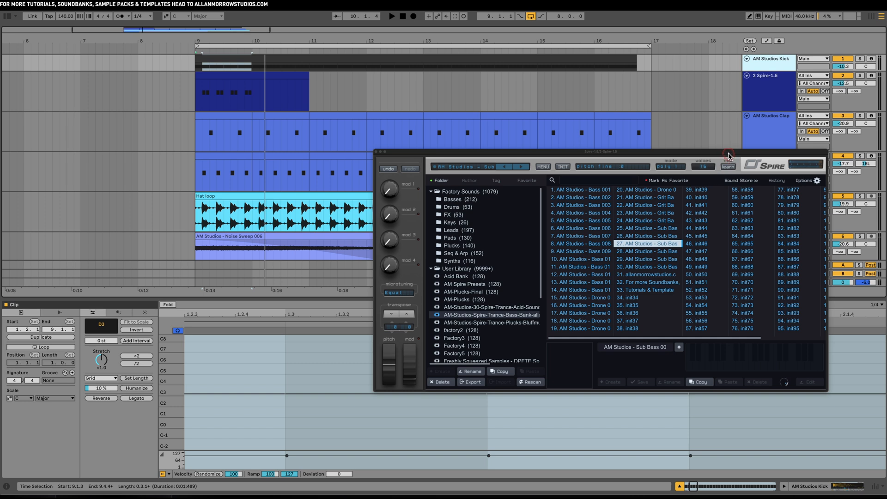
Step: Move the Spire window aside and show the Main track's device chain with Pro-L 2
{"action": "left_click_drag", "start_coordinate": [729, 155], "coordinate": [588, 158]}
{"action": "left_click", "coordinate": [771, 282]}
{"action": "left_click", "coordinate": [217, 464]}
{"action": "left_click", "coordinate": [781, 450]}
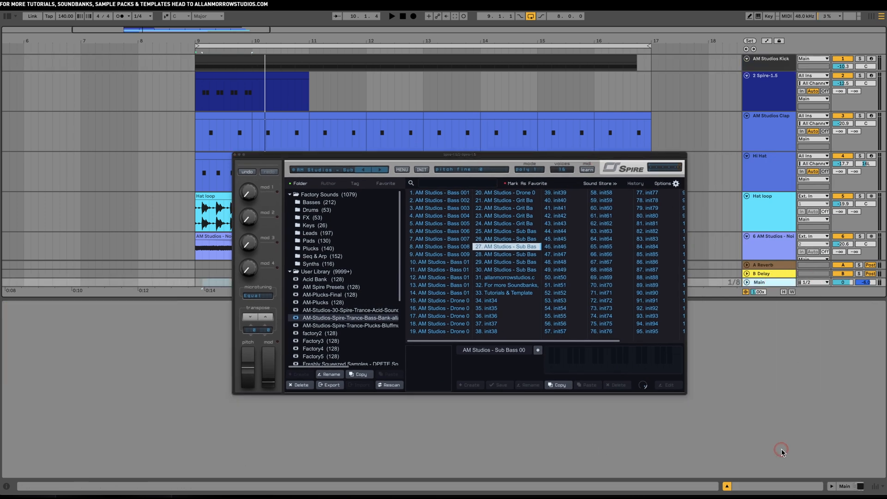
{"action": "left_click", "coordinate": [847, 487]}
{"action": "left_click", "coordinate": [428, 142]}
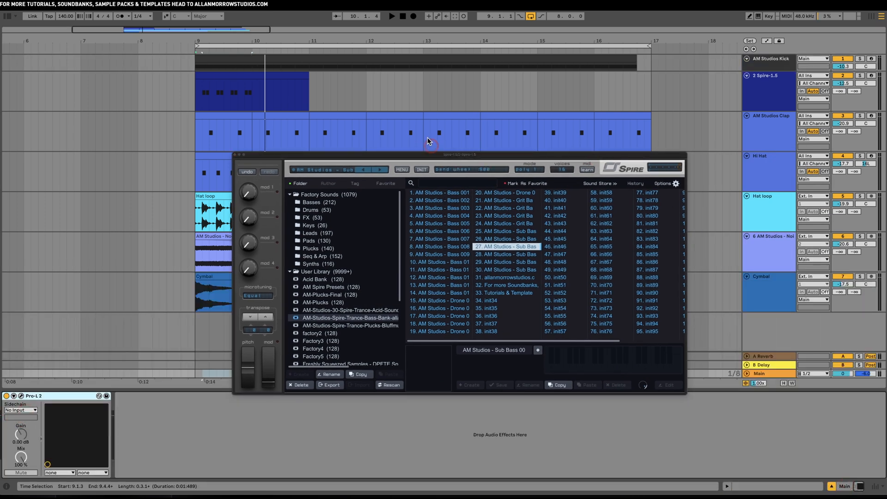
Step: Select the Spire track to show its device chain and play back the full mix
{"action": "left_click_drag", "start_coordinate": [290, 155], "coordinate": [288, 198]}
{"action": "left_click", "coordinate": [757, 80]}
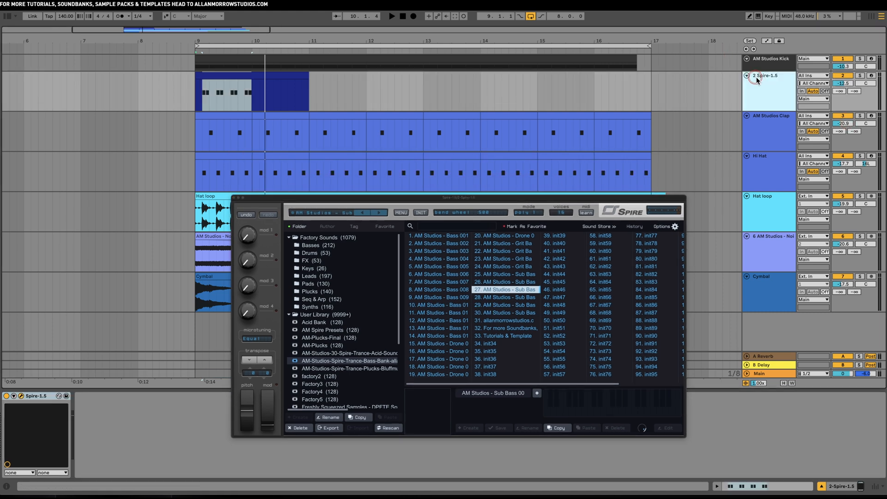
{"action": "key", "text": "space"}
{"action": "left_click", "coordinate": [777, 101]}
{"action": "left_click", "coordinate": [247, 72]}
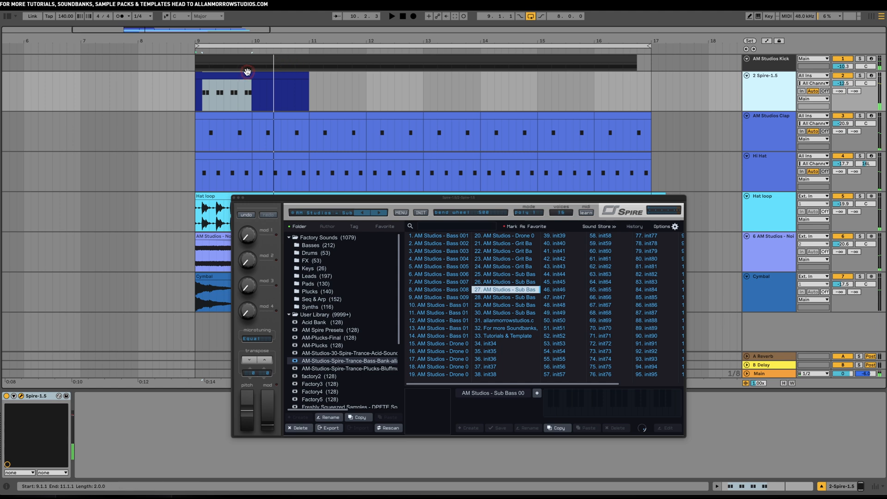
Step: Reopen the Spire clip's note editor and examine the pitch of its bass notes against the piano keys
{"action": "double_click", "coordinate": [247, 76]}
{"action": "left_click_drag", "start_coordinate": [311, 198], "coordinate": [503, 86]}
{"action": "scroll", "coordinate": [200, 407], "scroll_direction": "down", "scroll_amount": 2}
{"action": "left_click", "coordinate": [217, 374]}
{"action": "left_click", "coordinate": [238, 364]}
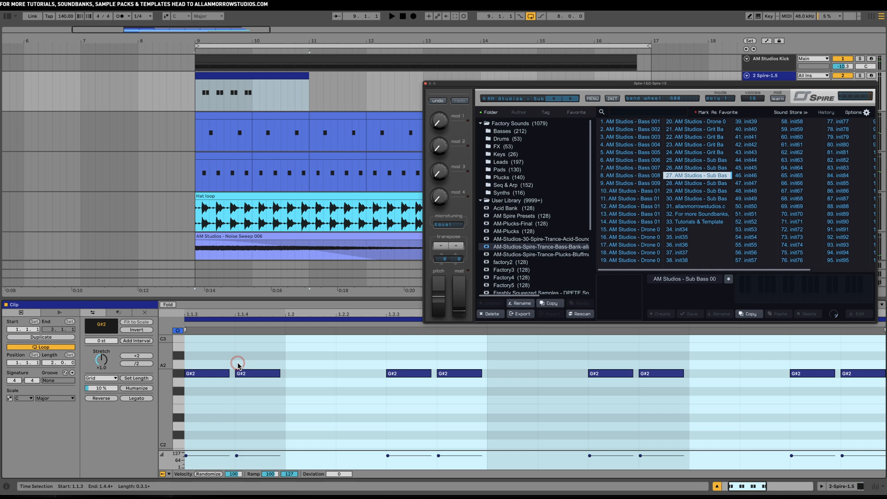
{"action": "scroll", "coordinate": [243, 367], "scroll_direction": "up", "scroll_amount": 1}
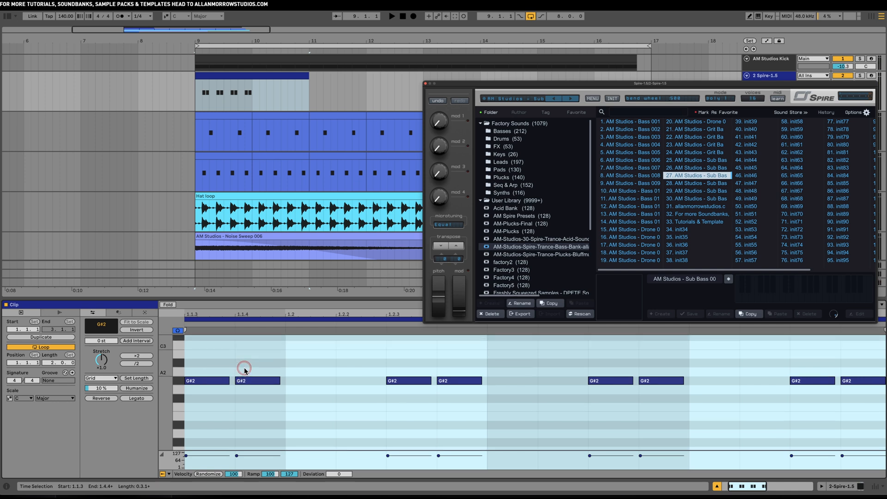
{"action": "left_click", "coordinate": [228, 354]}
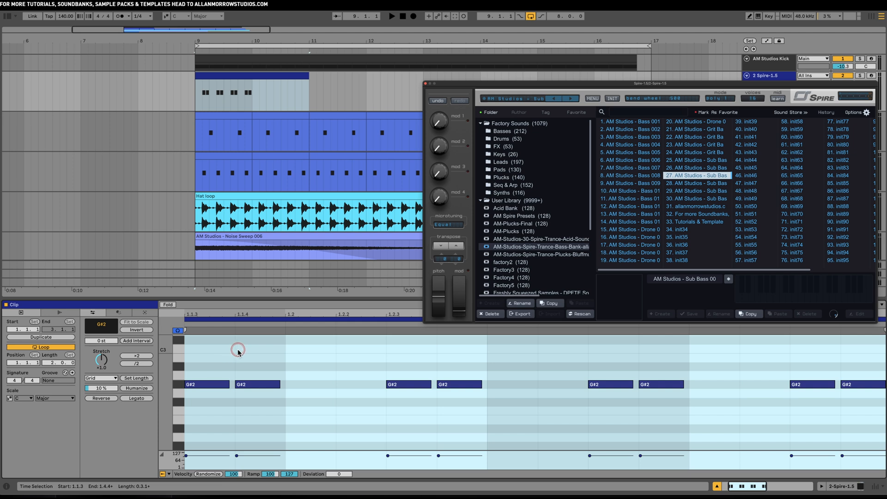
{"action": "left_click", "coordinate": [203, 387]}
{"action": "left_click", "coordinate": [182, 386]}
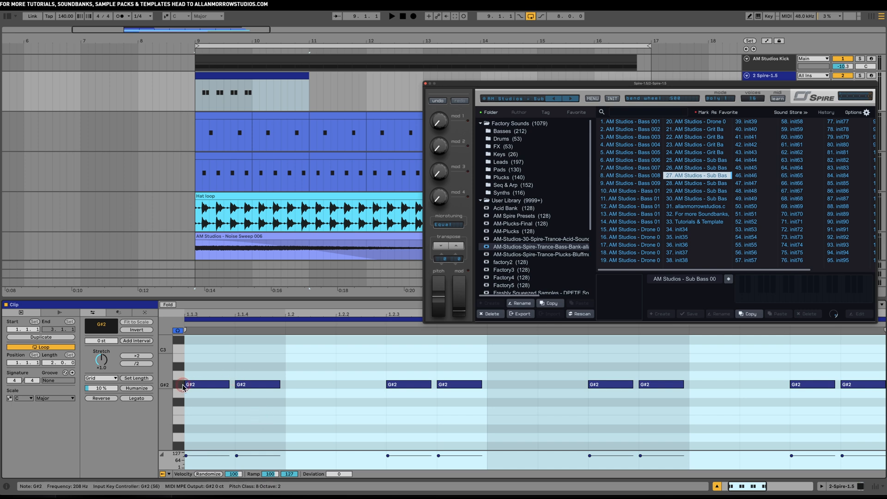
{"action": "scroll", "coordinate": [616, 390], "scroll_direction": "left", "scroll_amount": 4}
{"action": "left_click", "coordinate": [616, 391]}
Step: Play back the bass pattern together with the kick and the other drum tracks
{"action": "left_click_drag", "start_coordinate": [514, 88], "coordinate": [423, 111]}
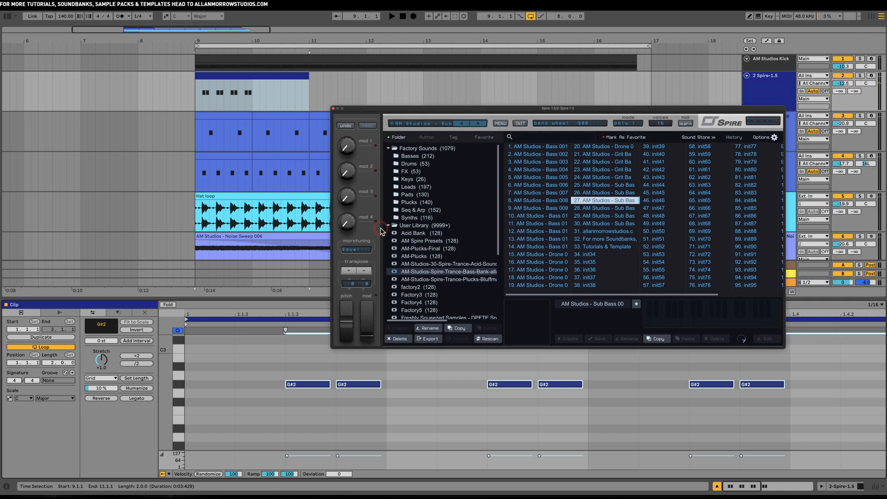
{"action": "key", "text": "space"}
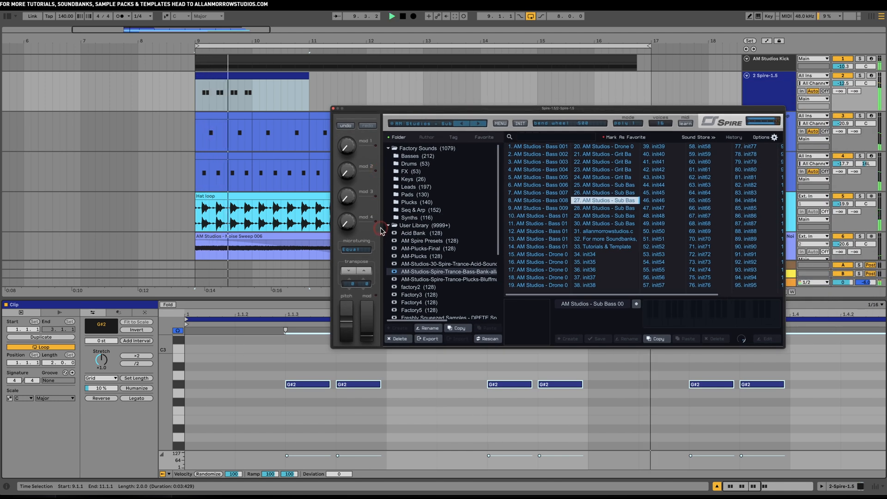
{"action": "key", "text": "space"}
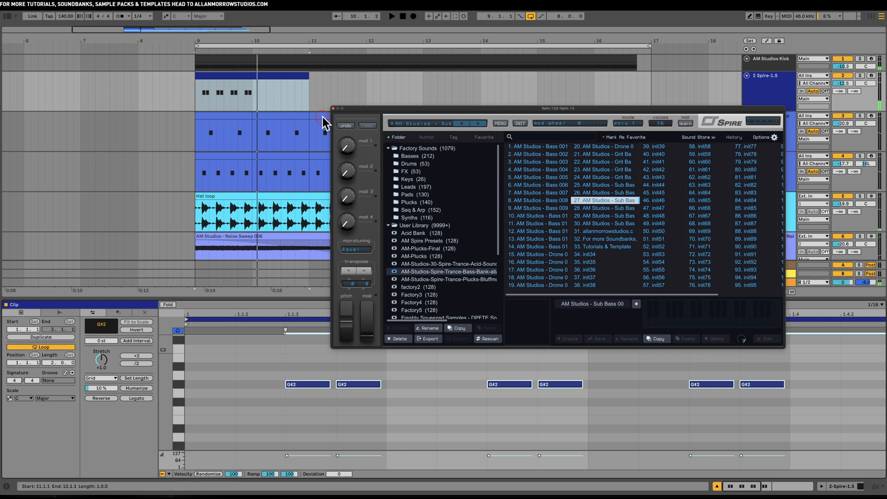
Step: Switch Spire from the preset browser to its synth editor and set envelope 1's decay to about 478 during playback
{"action": "left_click_drag", "start_coordinate": [355, 111], "coordinate": [361, 106]}
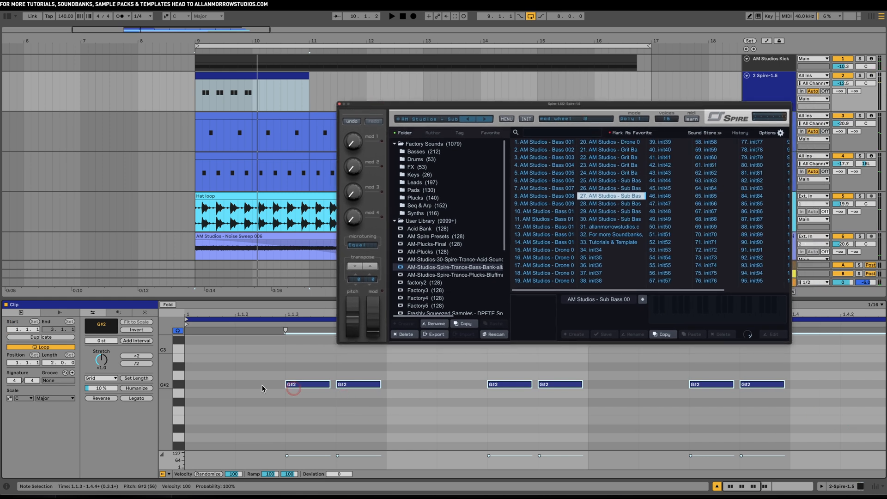
{"action": "left_click", "coordinate": [467, 121]}
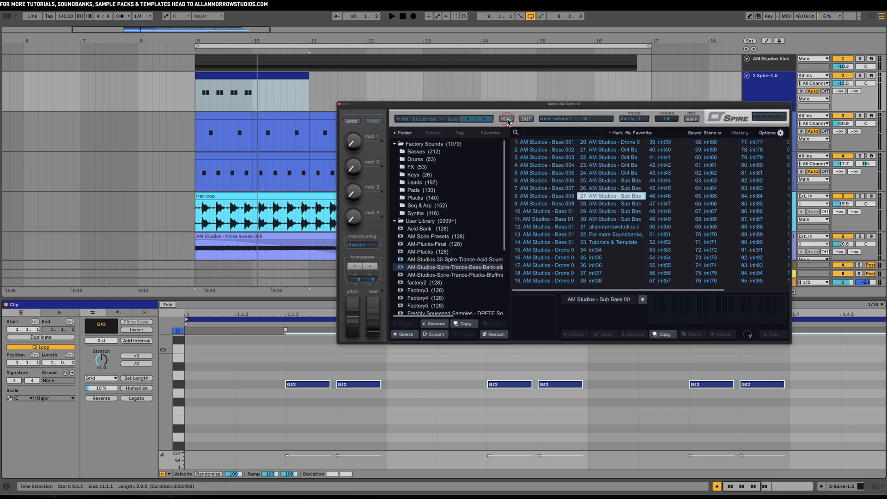
{"action": "left_click", "coordinate": [417, 119]}
{"action": "left_click", "coordinate": [501, 323]}
{"action": "left_click_drag", "start_coordinate": [437, 319], "coordinate": [444, 352]}
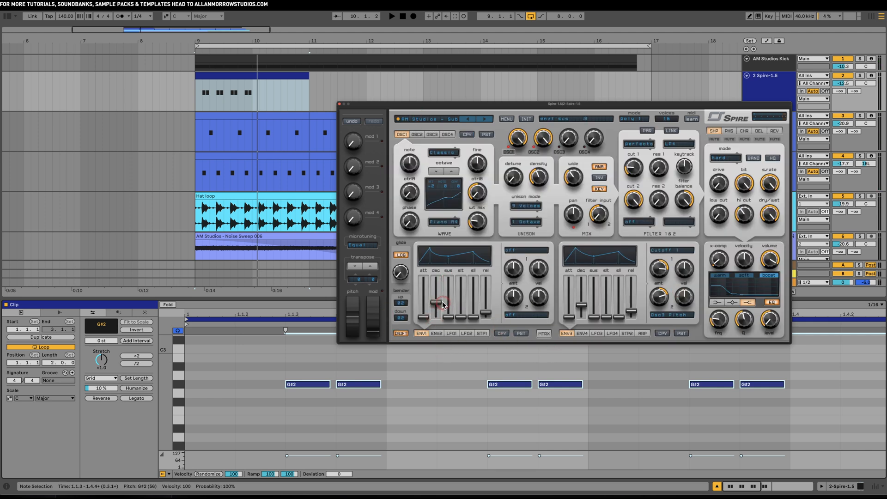
{"action": "key", "text": "space"}
{"action": "left_click_drag", "start_coordinate": [439, 302], "coordinate": [439, 299]}
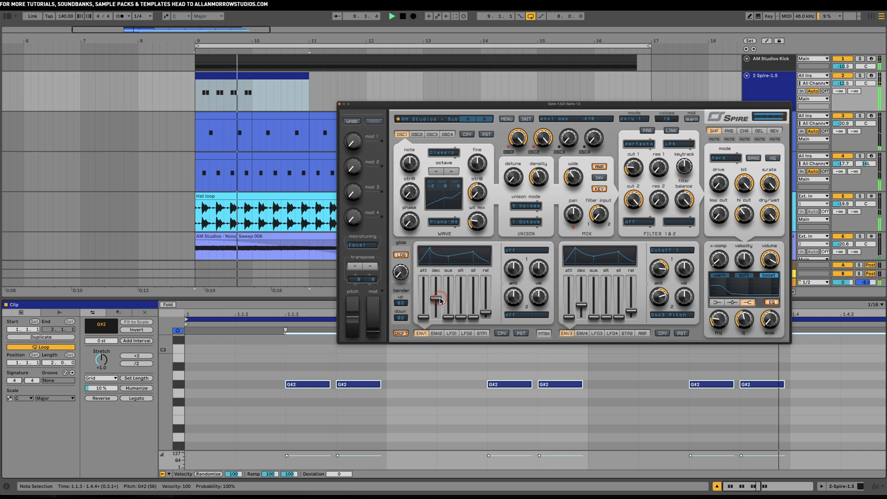
Step: Solo the Spire and AM Studios Kick tracks together and play back the two
{"action": "left_click", "coordinate": [860, 76]}
{"action": "key", "text": "space"}
{"action": "left_click", "coordinate": [860, 59], "text": "super"}
{"action": "left_click_drag", "start_coordinate": [660, 106], "coordinate": [611, 129]}
{"action": "left_click", "coordinate": [296, 113]}
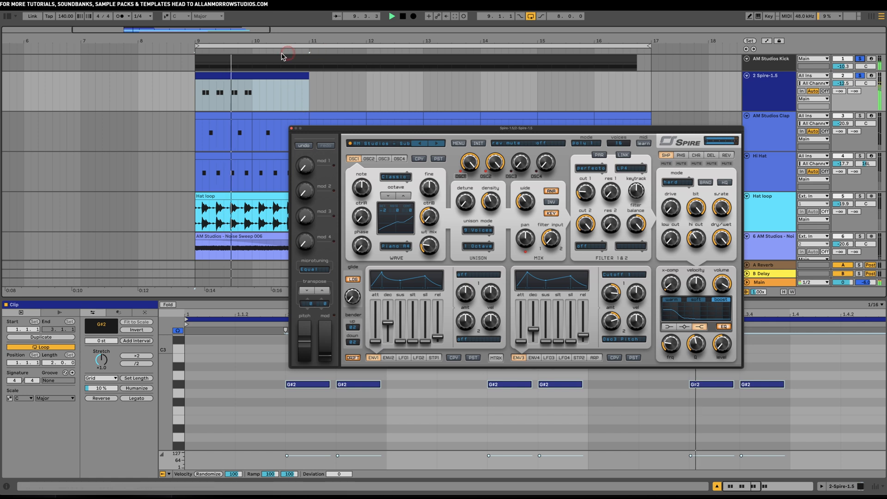
Step: Copy all the G#2 notes of bar 1 into bar 2 of the Spire clip, starting at 2.1.3
{"action": "left_click", "coordinate": [251, 82]}
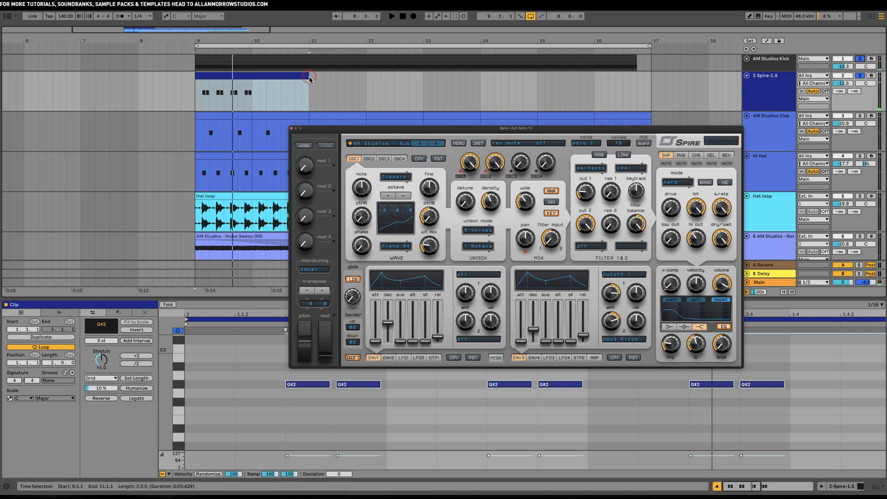
{"action": "left_click", "coordinate": [441, 383]}
{"action": "left_click_drag", "start_coordinate": [535, 417], "coordinate": [587, 385]}
{"action": "left_click", "coordinate": [242, 383]}
{"action": "left_click", "coordinate": [423, 209]}
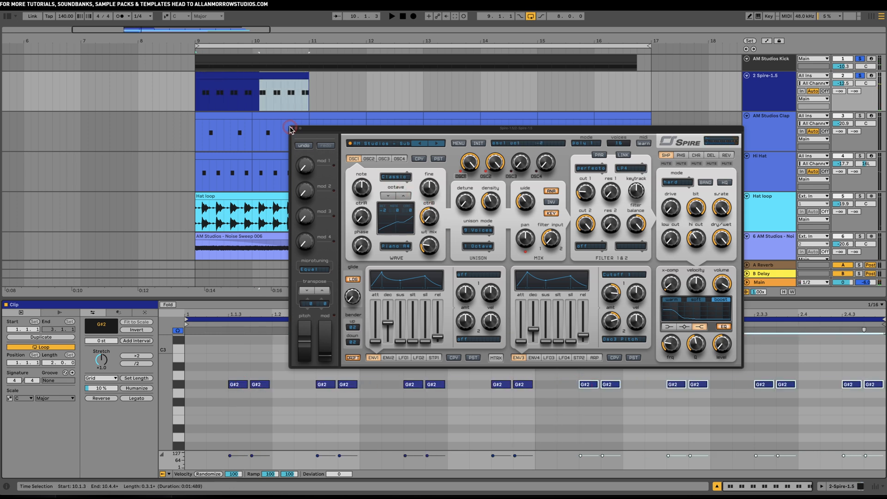
Step: Close the Spire window and play back the soloed kick with the two-bar bass pattern
{"action": "left_click", "coordinate": [291, 128]}
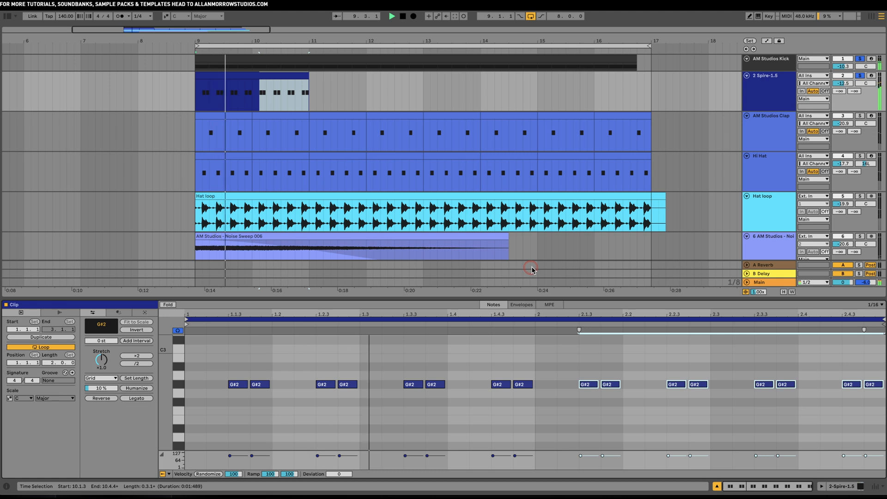
{"action": "left_click", "coordinate": [577, 371]}
{"action": "left_click", "coordinate": [472, 401]}
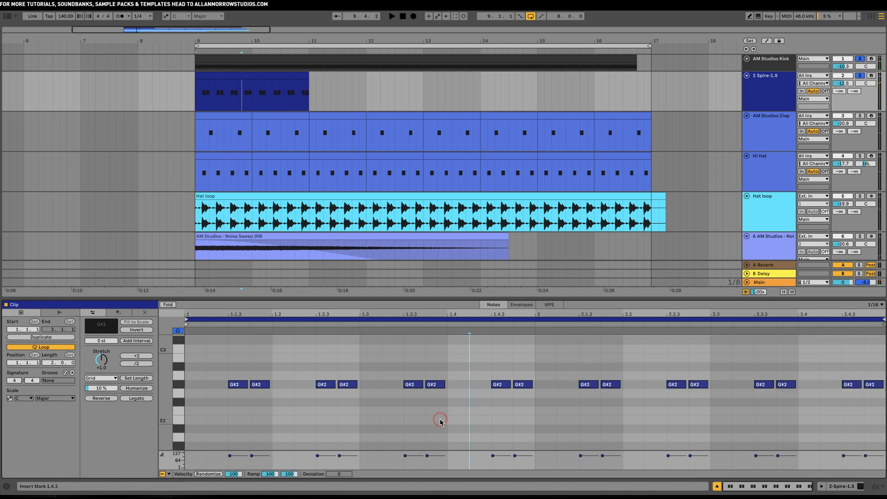
Step: Nudge the G#2 note at 1.3.4 slightly later off the grid and play back the pattern
{"action": "left_click", "coordinate": [433, 384]}
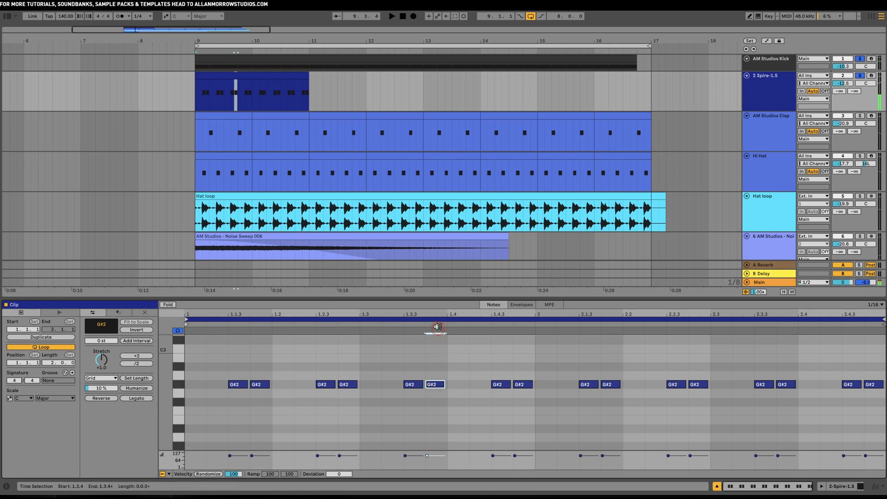
{"action": "left_click_drag", "start_coordinate": [438, 323], "coordinate": [434, 313]}
{"action": "left_click", "coordinate": [433, 383]}
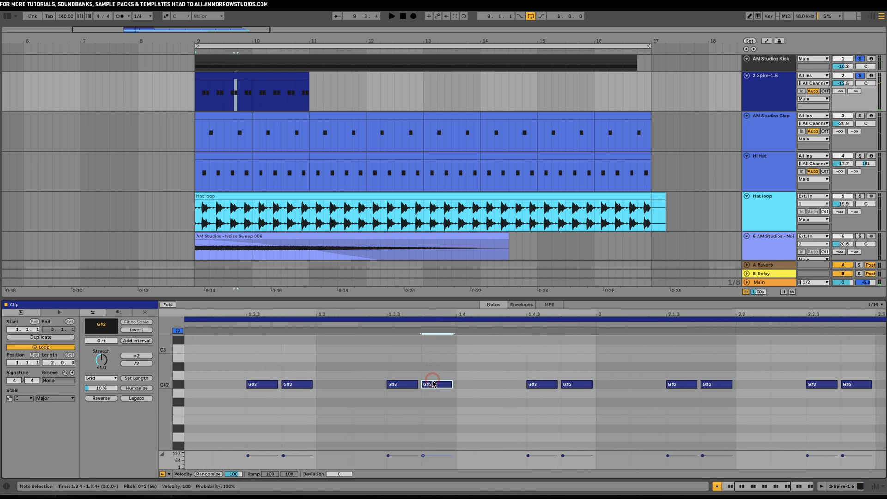
{"action": "left_click_drag", "start_coordinate": [433, 388], "coordinate": [438, 390]}
{"action": "key", "text": "space"}
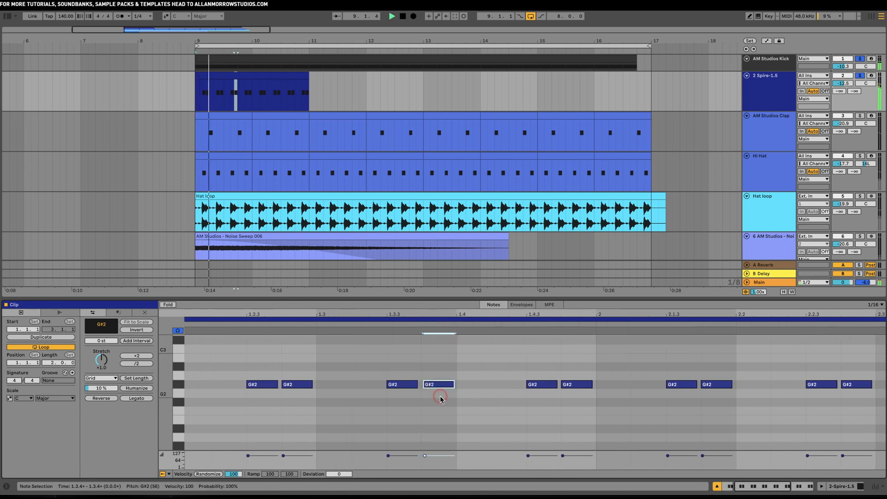
{"action": "double_click", "coordinate": [412, 310]}
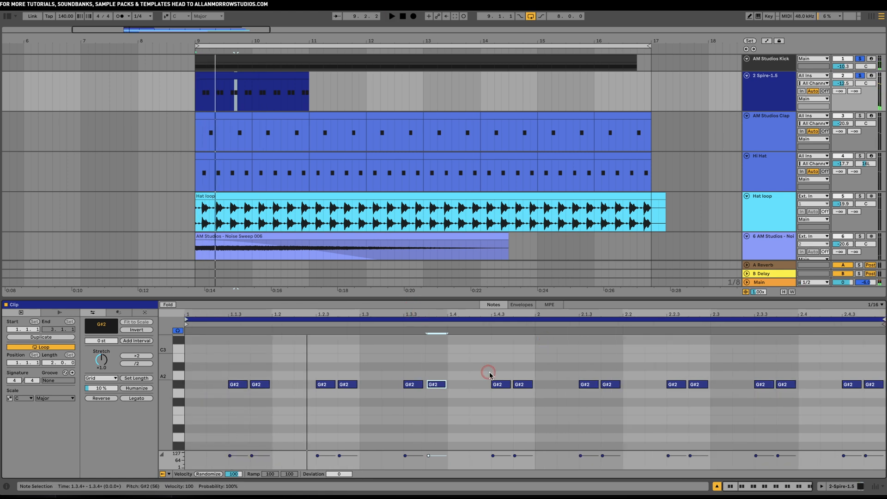
Step: Replace the bar 2 notes with a copy of bar 1's edited note pattern and play back the result
{"action": "left_click_drag", "start_coordinate": [563, 368], "coordinate": [877, 419]}
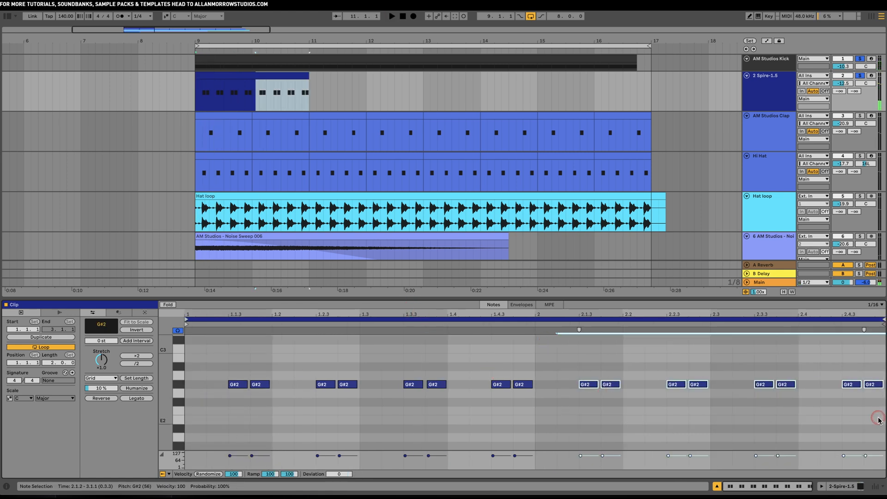
{"action": "key", "text": "Delete"}
{"action": "left_click_drag", "start_coordinate": [527, 410], "coordinate": [585, 388]}
{"action": "key", "text": "space"}
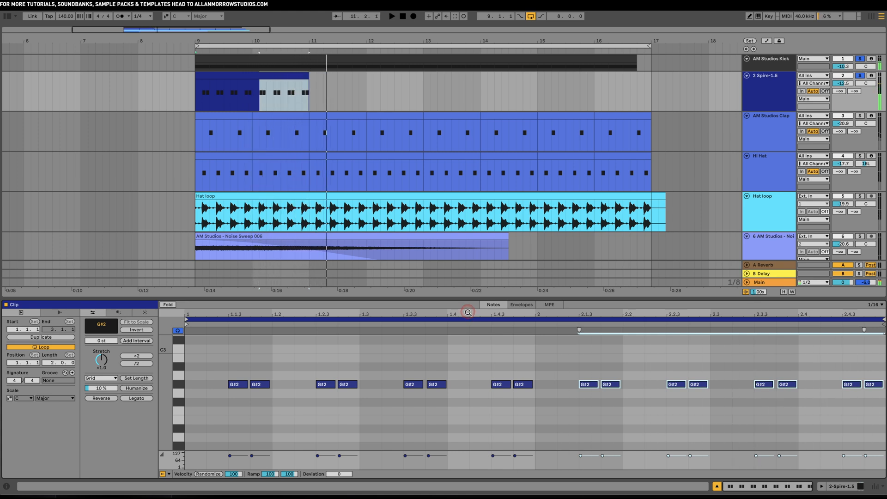
Step: Duplicate the two-bar Spire bass clip three times so the pattern fills the arrangement from bar 9 to bar 17
{"action": "left_click", "coordinate": [232, 79]}
{"action": "key", "text": "space"}
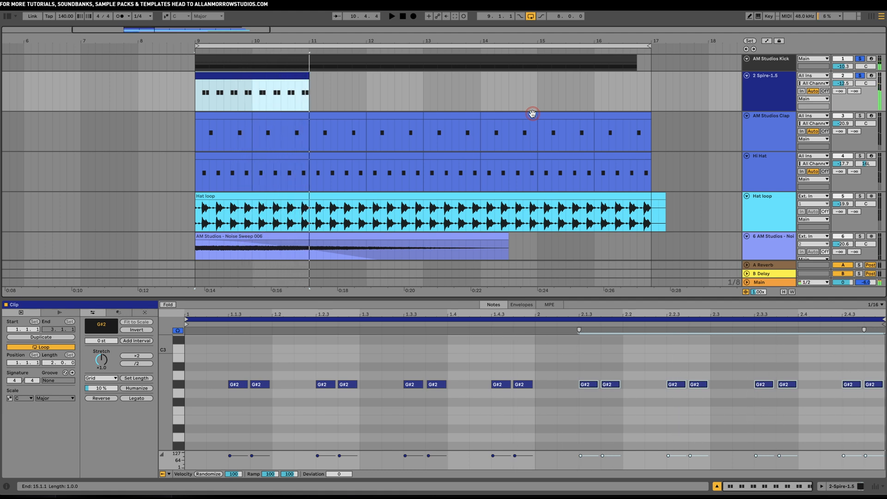
{"action": "key", "text": "ctrl+d"}
{"action": "key", "text": "ctrl+d"}
{"action": "key", "text": "ctrl+d"}
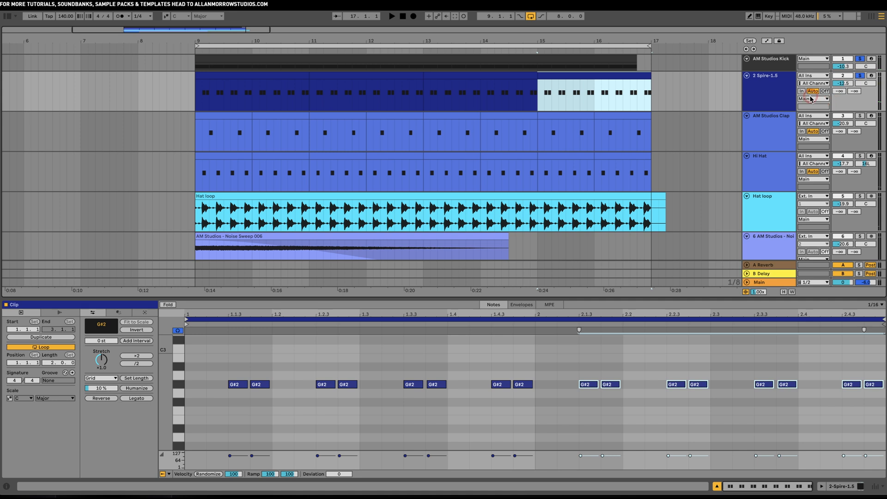
Step: Group the AM Studios Kick and Spire tracks together
{"action": "left_click", "coordinate": [765, 90]}
{"action": "left_click", "coordinate": [769, 65]}
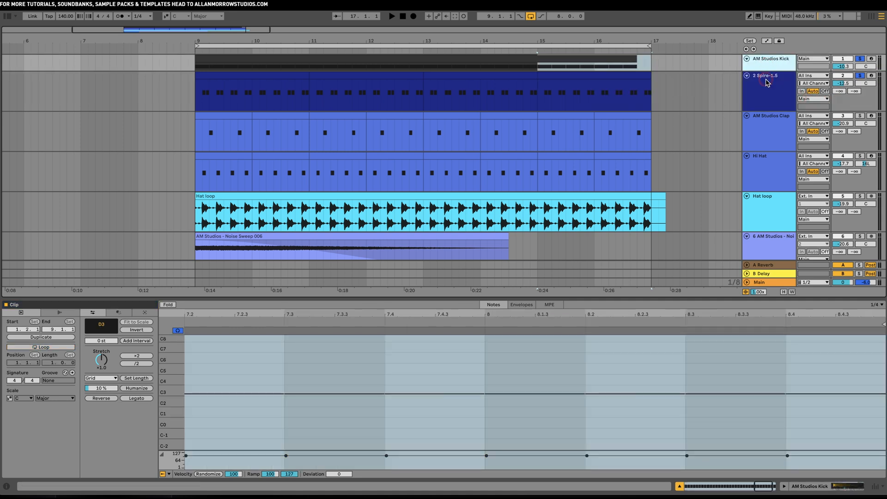
{"action": "right_click", "coordinate": [766, 82]}
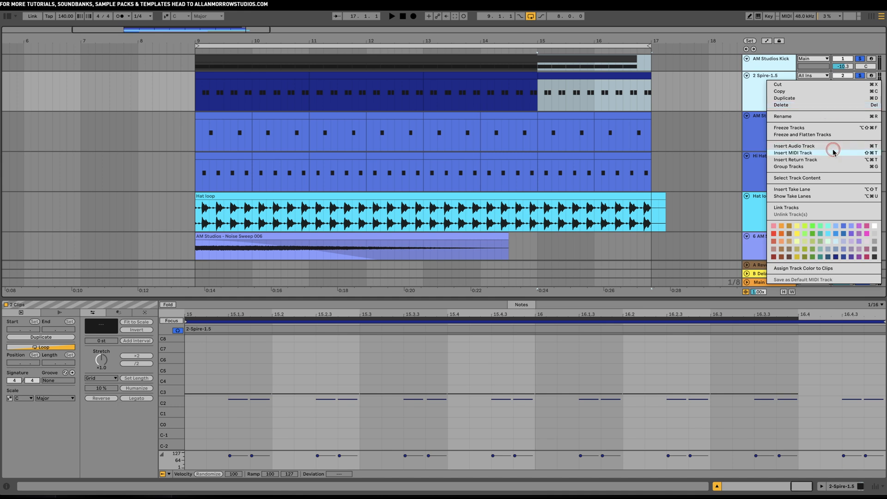
{"action": "left_click", "coordinate": [816, 166]}
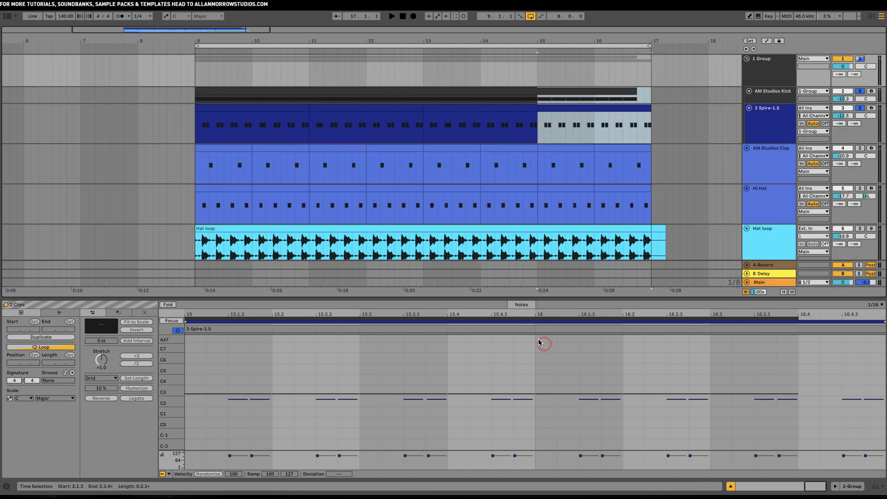
Step: Search the whole browser library for "lfo" and add the LFOTool plug-in to the kick and bass group track
{"action": "left_click", "coordinate": [765, 77]}
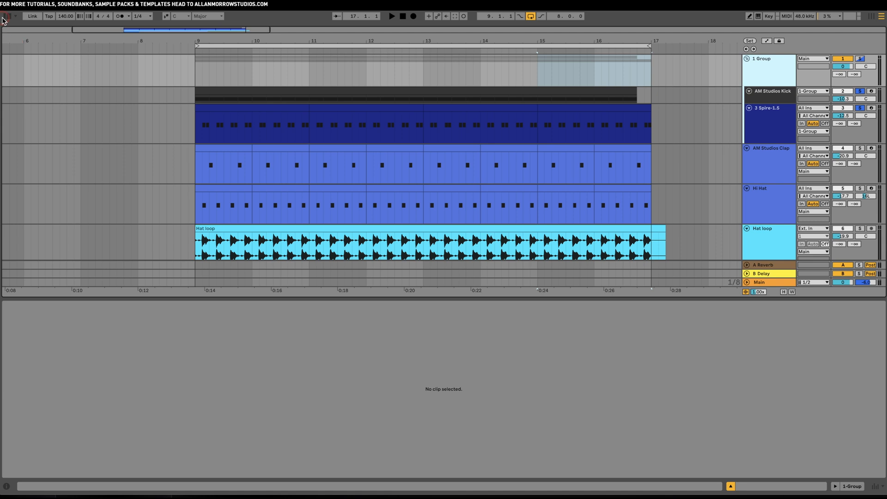
{"action": "left_click", "coordinate": [5, 16]}
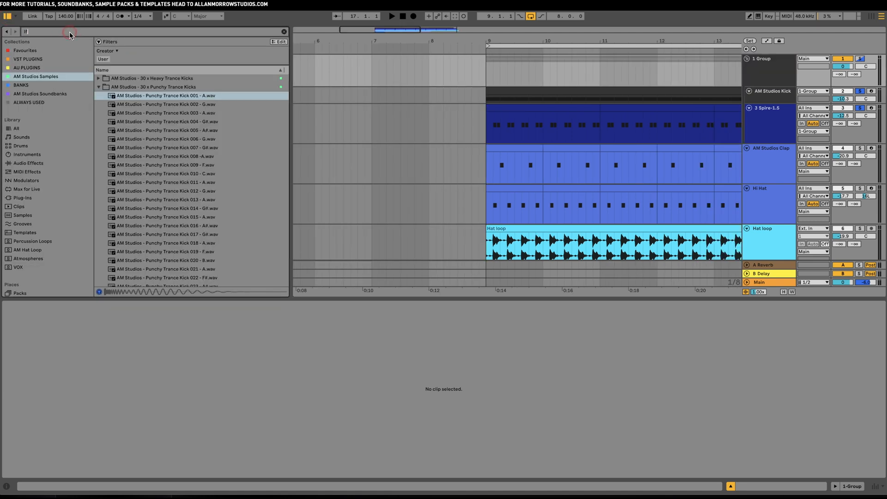
{"action": "type", "text": "lfo"}
{"action": "left_click", "coordinate": [25, 129]}
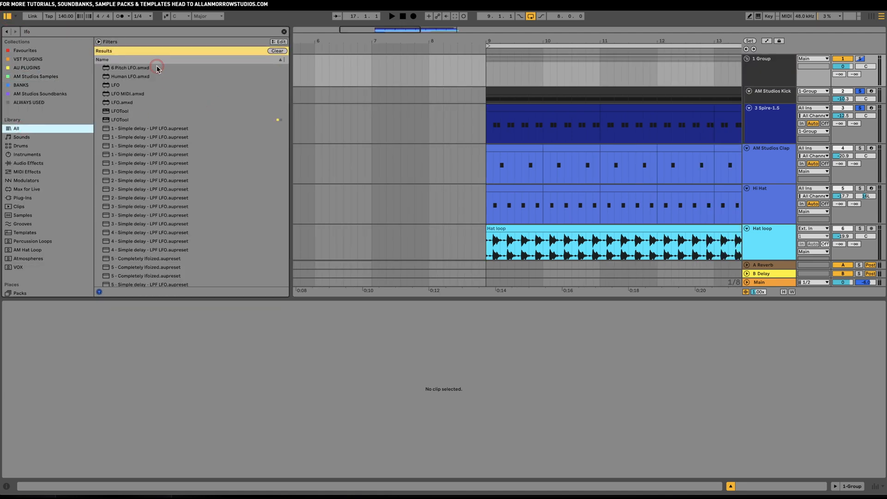
{"action": "double_click", "coordinate": [139, 120]}
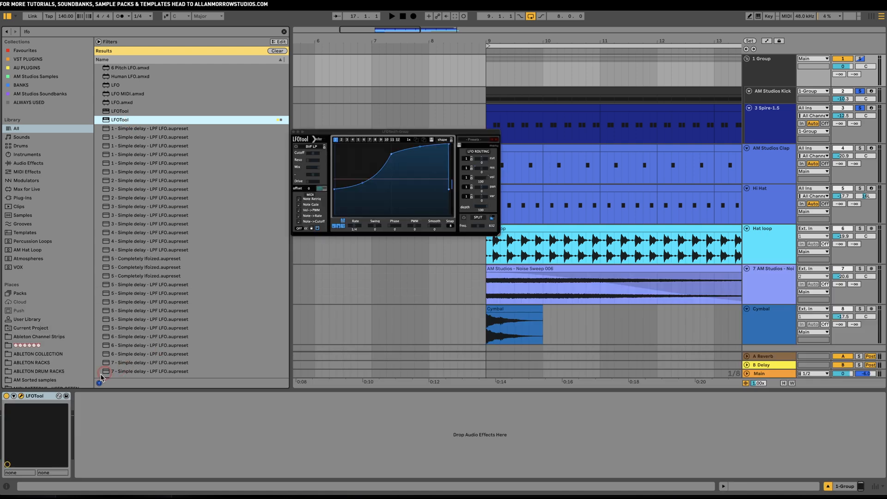
Step: Flatten the group LFOTool's curve along full level and play back the kick and bass to display their waveform
{"action": "left_click_drag", "start_coordinate": [334, 190], "coordinate": [329, 140]}
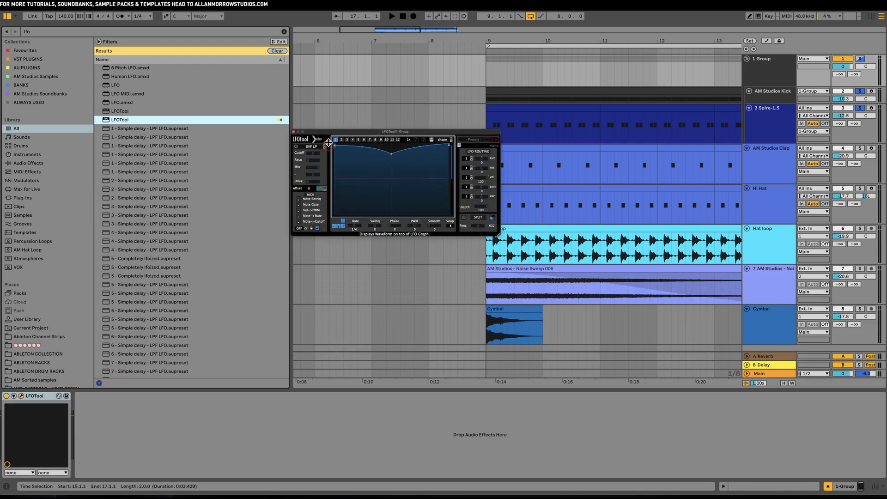
{"action": "left_click_drag", "start_coordinate": [392, 153], "coordinate": [436, 185]}
{"action": "key", "text": "space"}
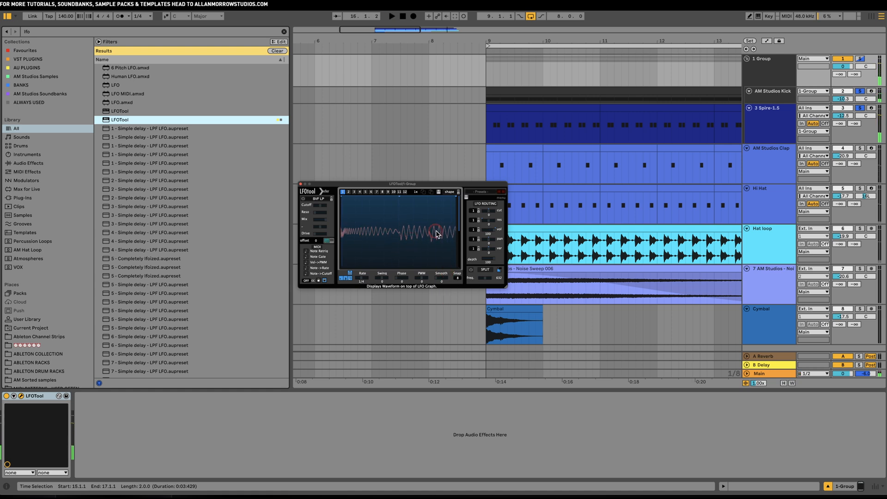
Step: Lower the Spire track's volume to -17.4 dB during playback
{"action": "left_click", "coordinate": [770, 127]}
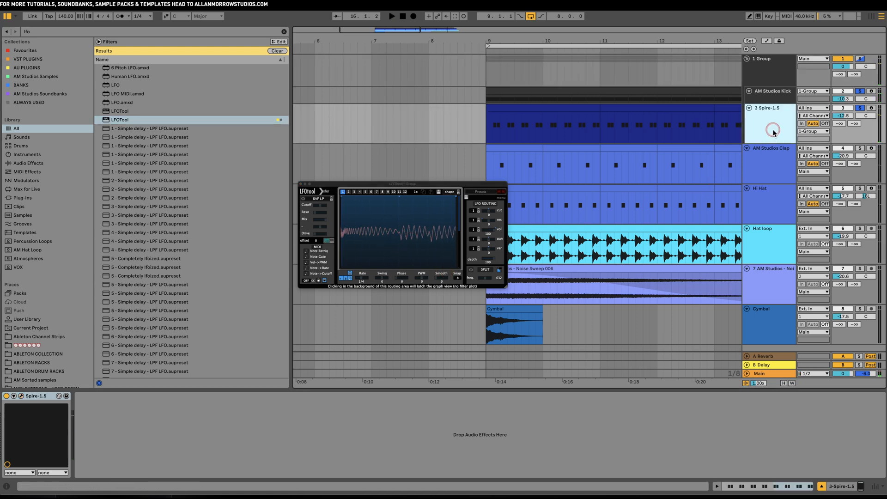
{"action": "left_click", "coordinate": [843, 115]}
{"action": "key", "text": "space"}
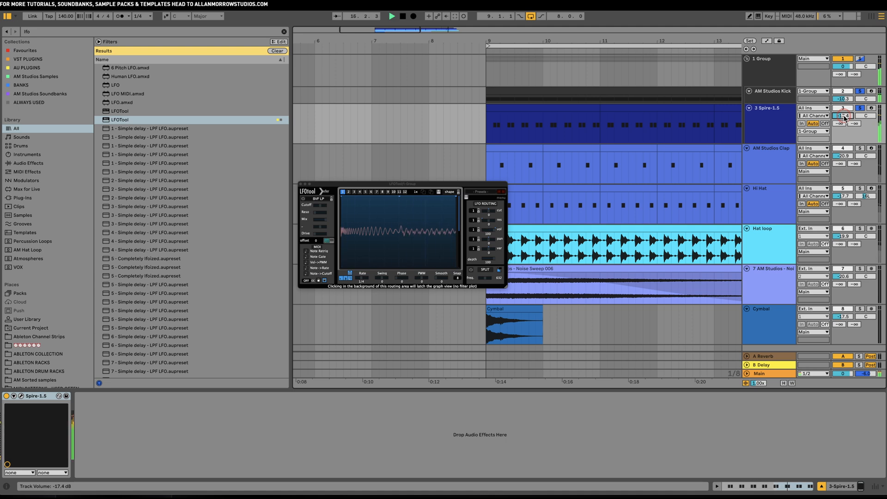
Step: Unsolo the kick and examine the bass waveform on its own in the group's LFOTool
{"action": "left_click", "coordinate": [365, 243]}
{"action": "left_click", "coordinate": [472, 234]}
{"action": "left_click", "coordinate": [848, 92]}
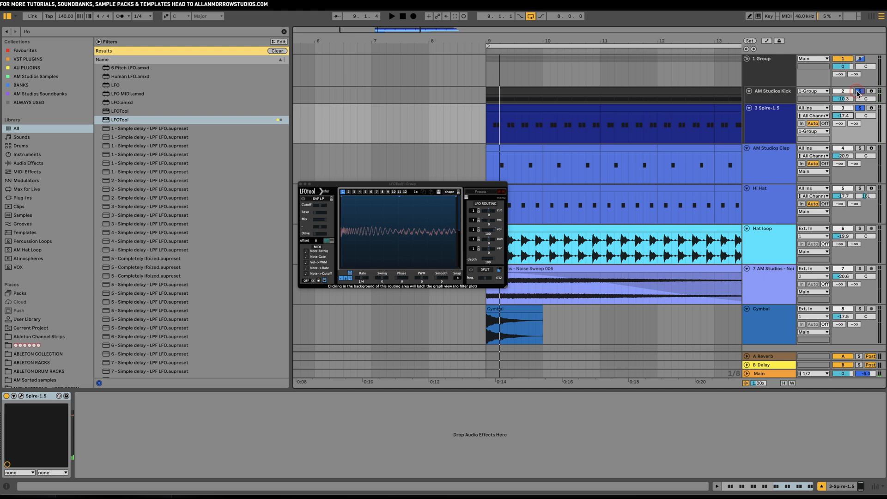
{"action": "left_click", "coordinate": [348, 237]}
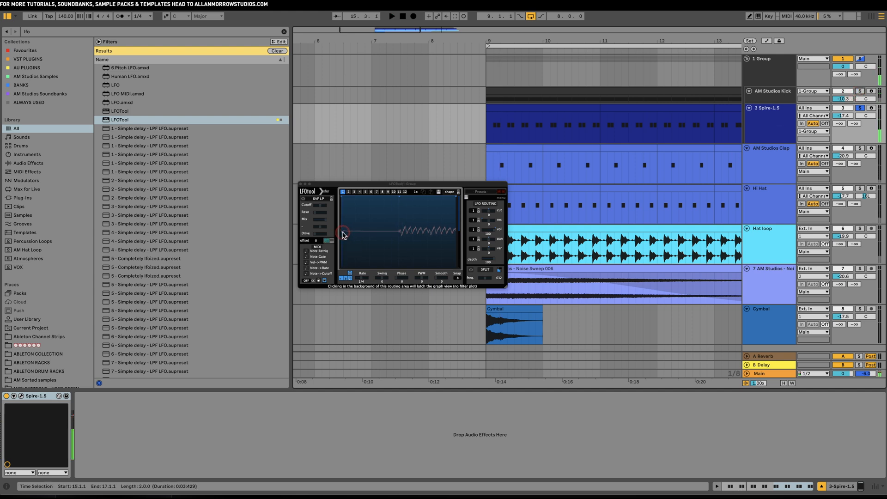
{"action": "left_click", "coordinate": [843, 108]}
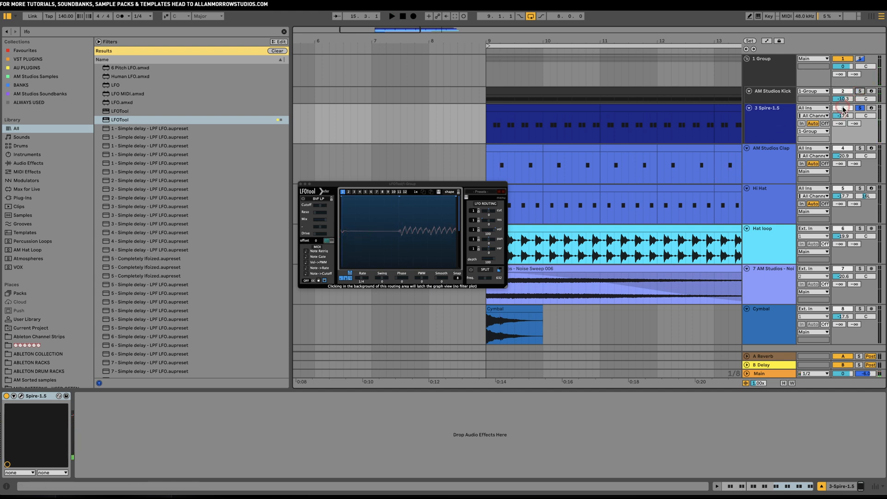
Step: Add LFOTool to the Spire track, lower its curve's starting point to the very bottom and play back the bass
{"action": "left_click", "coordinate": [762, 114]}
{"action": "left_click", "coordinate": [622, 150]}
{"action": "left_click", "coordinate": [108, 32]}
{"action": "double_click", "coordinate": [138, 120]}
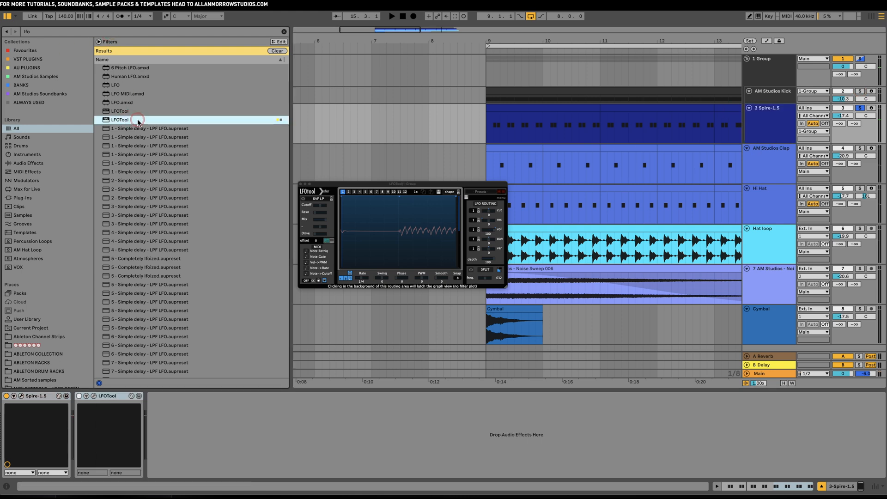
{"action": "left_click", "coordinate": [353, 228]}
{"action": "left_click_drag", "start_coordinate": [344, 245], "coordinate": [400, 274]}
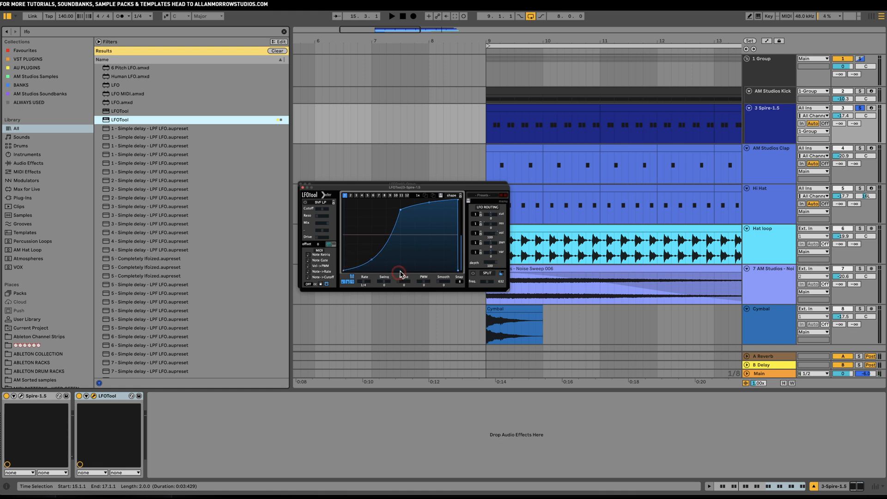
{"action": "key", "text": "space"}
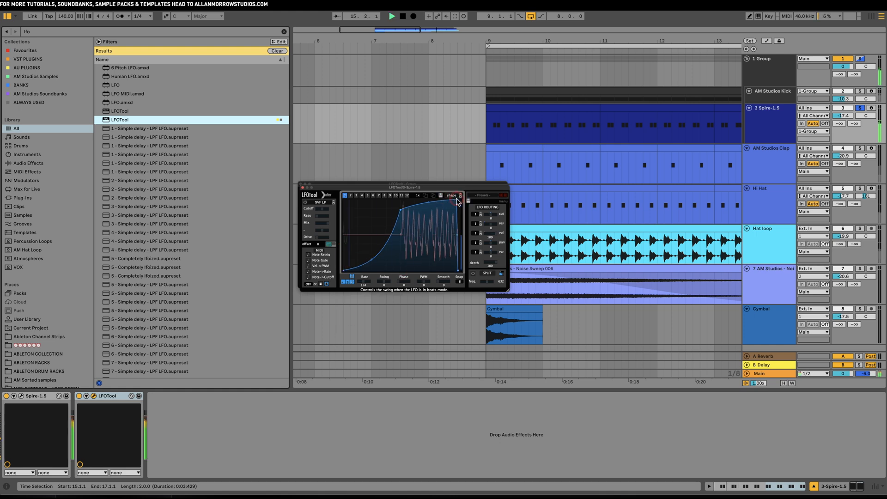
Step: Bring up the group track's LFOTool and examine the ducked bass waveform during playback
{"action": "left_click", "coordinate": [762, 79]}
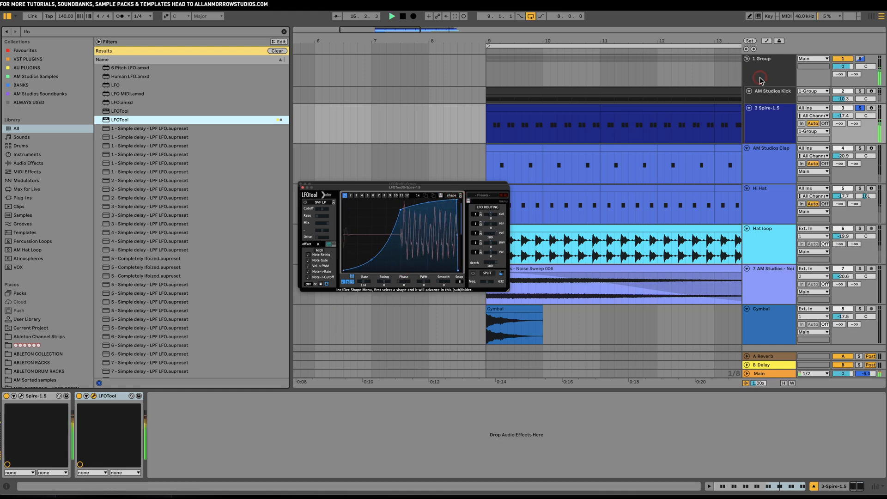
{"action": "left_click", "coordinate": [787, 94]}
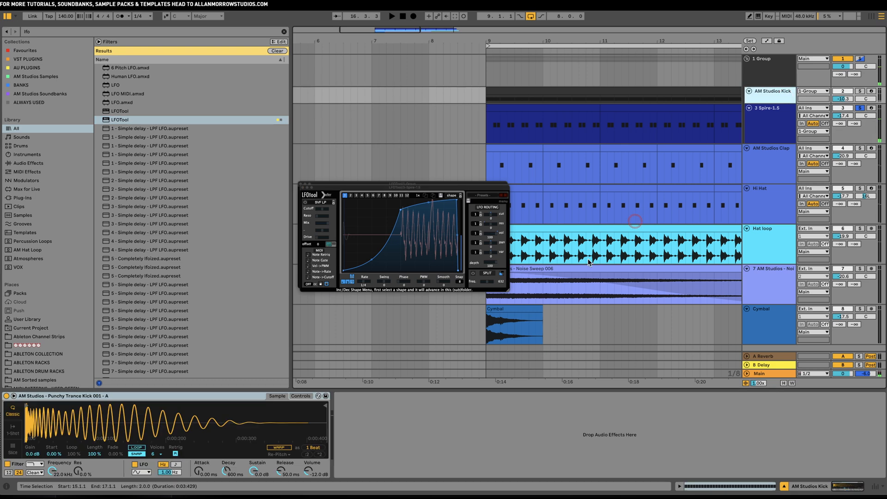
{"action": "left_click", "coordinate": [766, 69]}
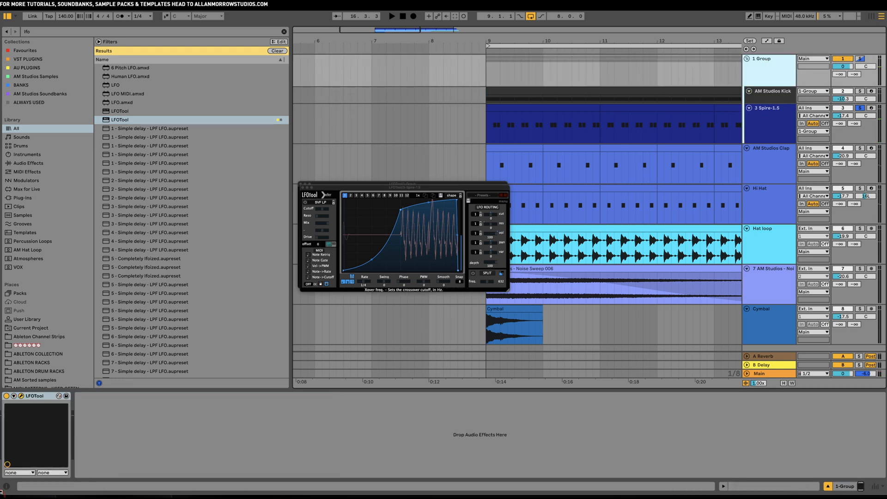
{"action": "left_click", "coordinate": [22, 396]}
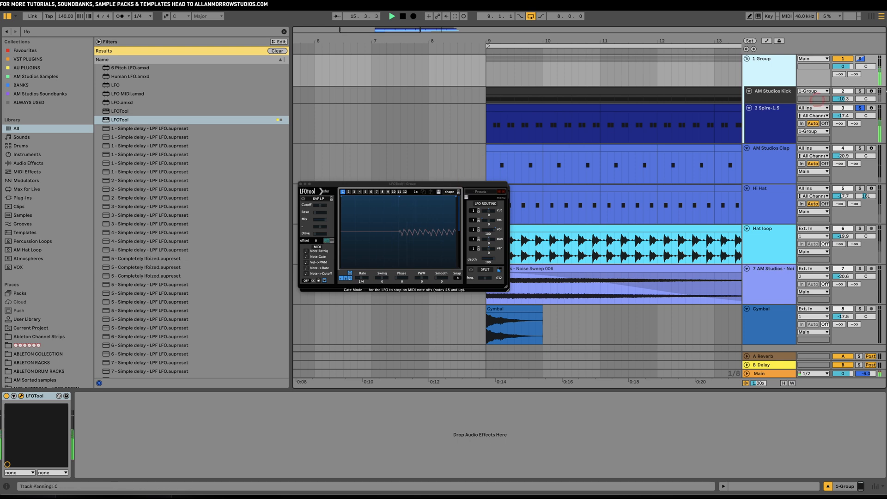
Step: Solo the kick again, place the group's LFOTool window below the Spire track's one and play back both waveforms
{"action": "left_click", "coordinate": [865, 93]}
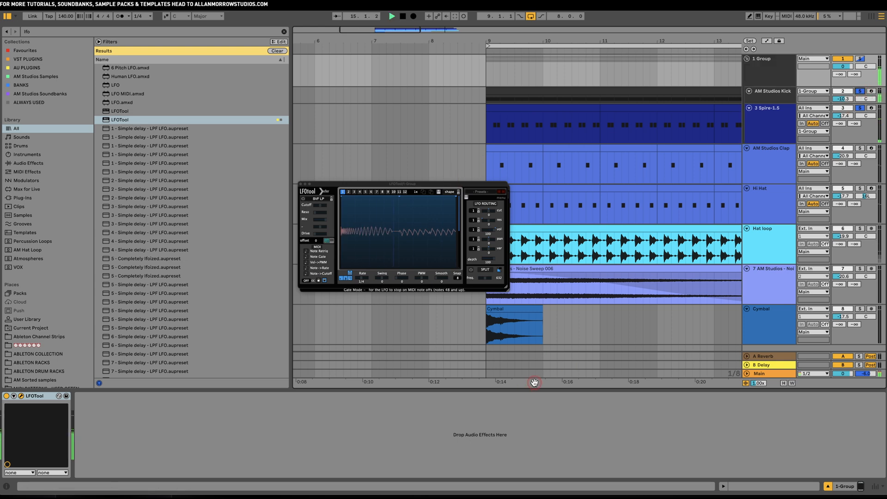
{"action": "left_click", "coordinate": [360, 261]}
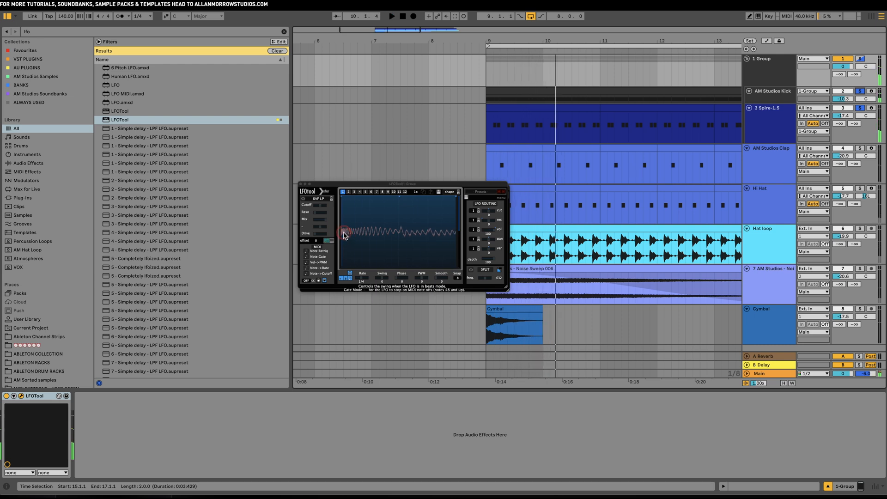
{"action": "left_click_drag", "start_coordinate": [372, 188], "coordinate": [369, 305]}
{"action": "key", "text": "space"}
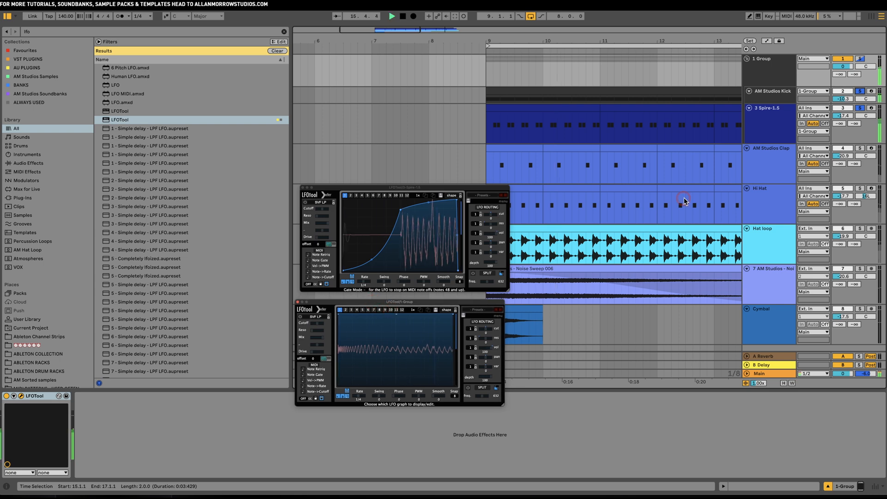
Step: Close both LFOTool windows and clear the browser search
{"action": "left_click", "coordinate": [785, 129]}
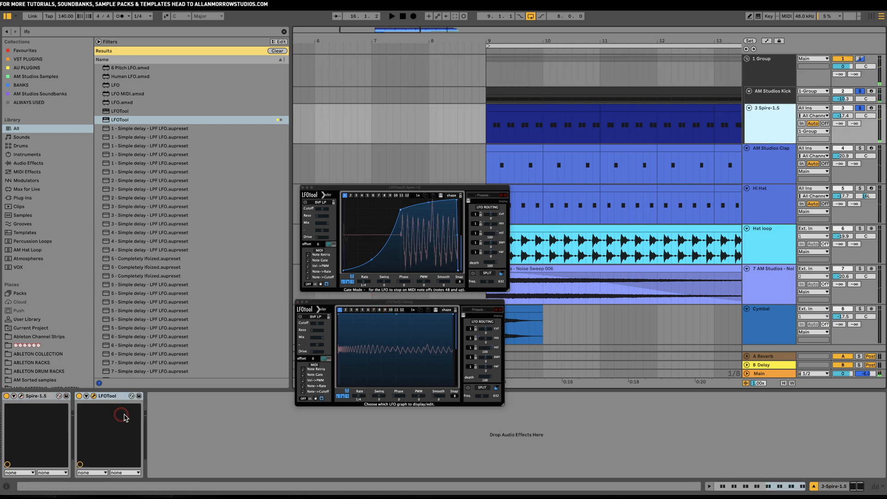
{"action": "left_click", "coordinate": [303, 188]}
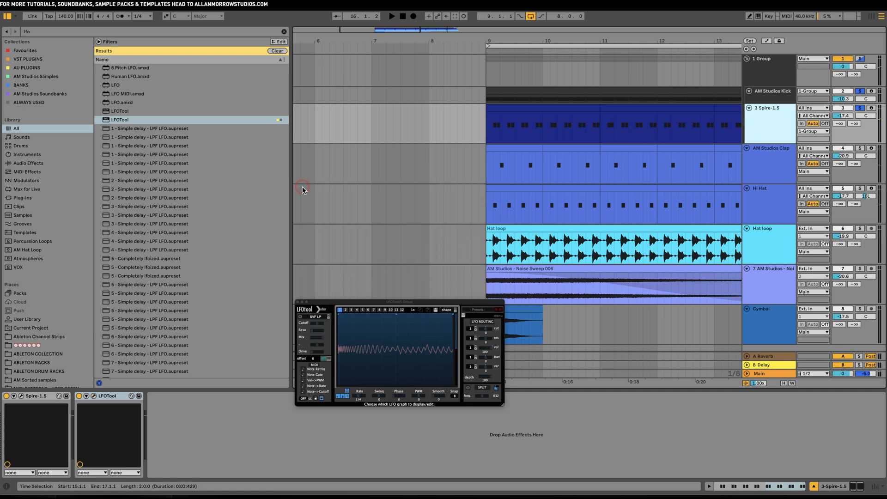
{"action": "left_click", "coordinate": [298, 304]}
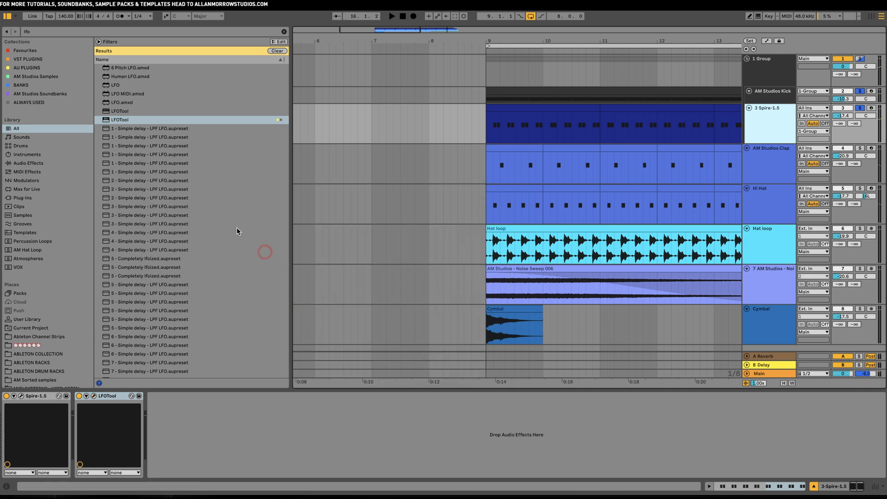
{"action": "left_click", "coordinate": [283, 31]}
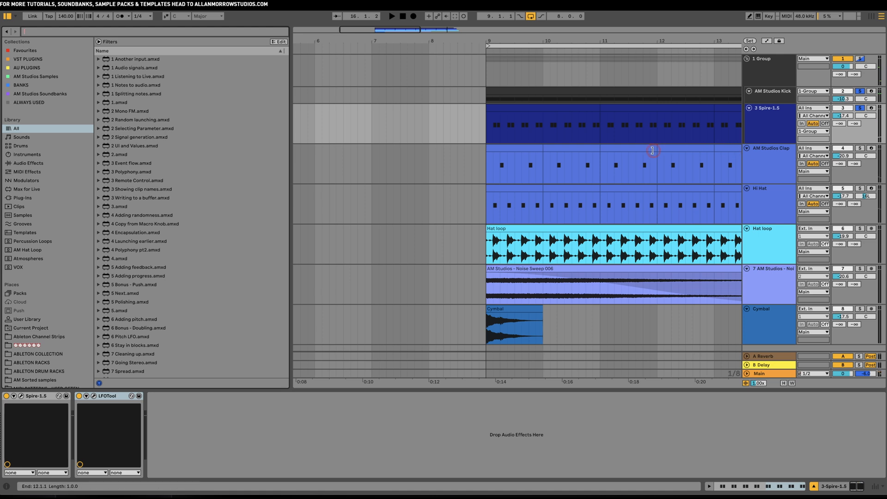
Step: Duplicate the Spire bass track within the group
{"action": "scroll", "coordinate": [652, 150], "scroll_direction": "right", "scroll_amount": 3}
{"action": "left_click", "coordinate": [770, 115]}
{"action": "left_click", "coordinate": [425, 210]}
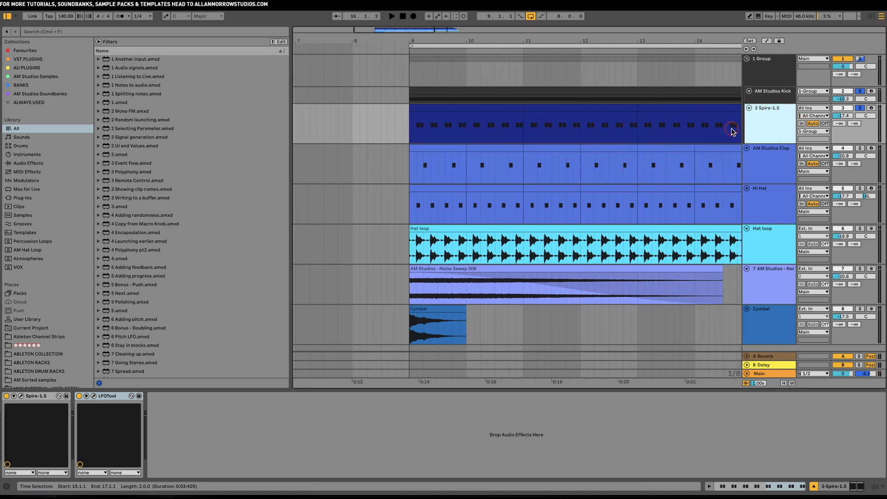
{"action": "right_click", "coordinate": [752, 119]}
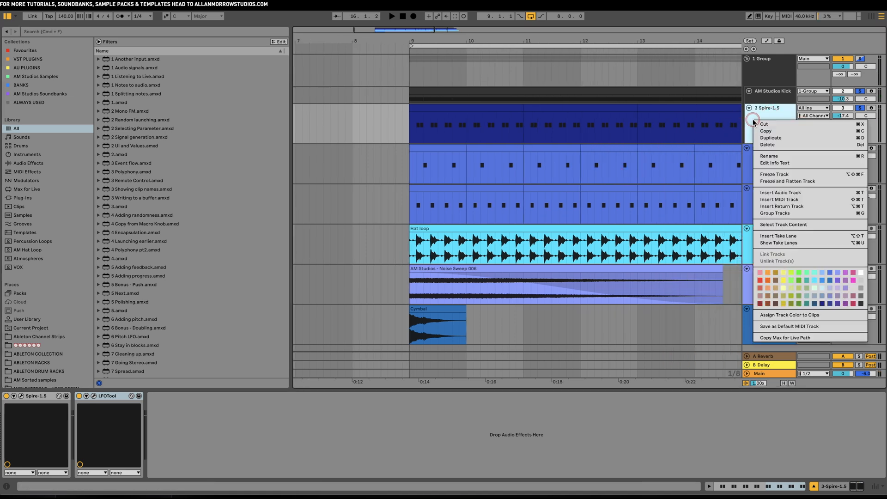
{"action": "left_click", "coordinate": [770, 137]}
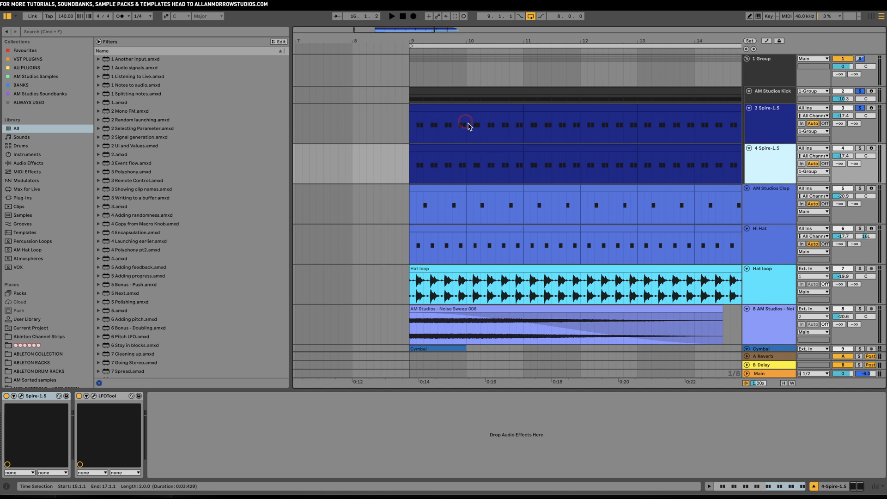
Step: Reduce the duplicated Spire track to a single two-bar clip spanning bars 9 to 11
{"action": "left_click_drag", "start_coordinate": [466, 41], "coordinate": [466, 24]}
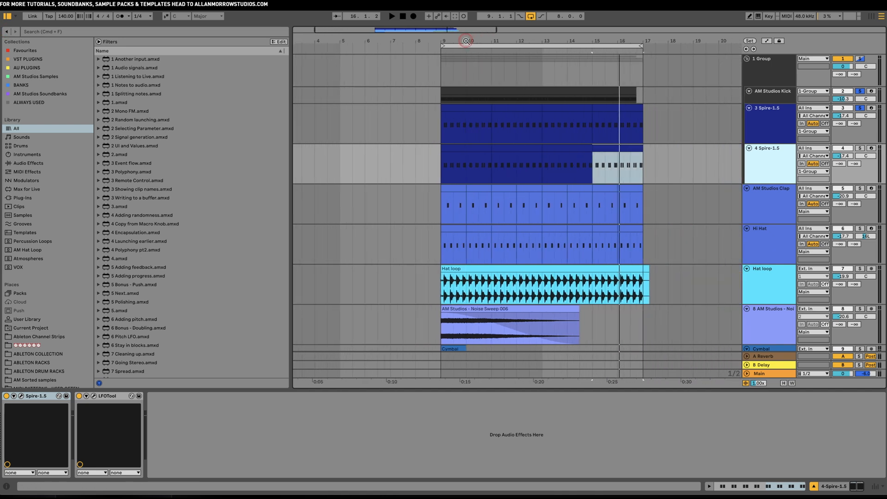
{"action": "left_click", "coordinate": [619, 148]}
{"action": "left_click_drag", "start_coordinate": [619, 148], "coordinate": [461, 151]}
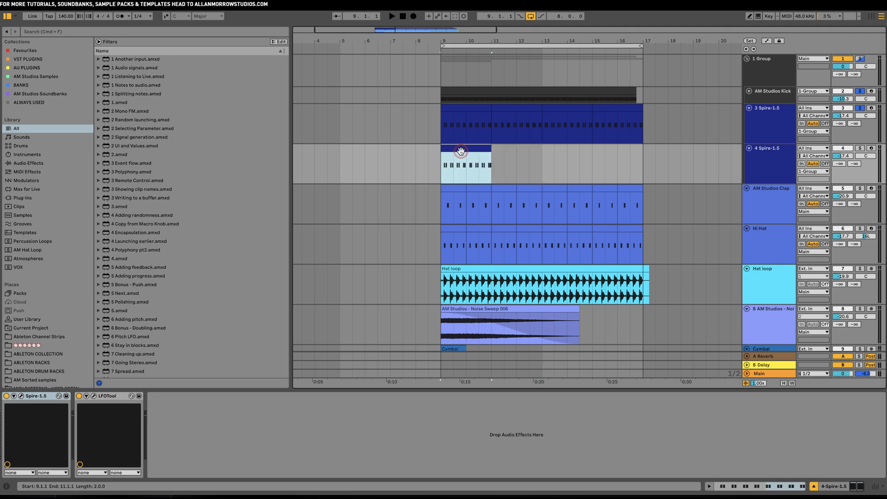
Step: Delete all but the first two notes in the duplicated Spire clip and add a copied G#2 at 1.1.2, forming a three-note group
{"action": "double_click", "coordinate": [461, 151]}
{"action": "left_click_drag", "start_coordinate": [322, 374], "coordinate": [877, 418]}
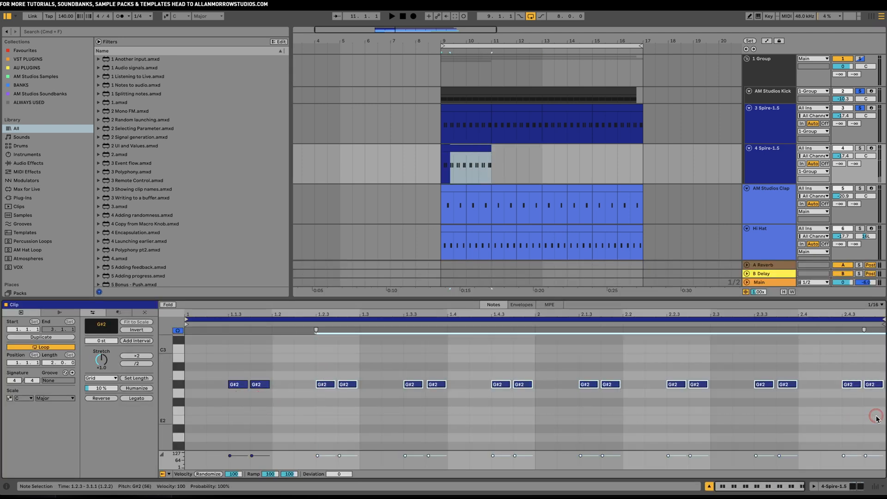
{"action": "key", "text": "Delete"}
{"action": "left_click", "coordinate": [233, 407]}
{"action": "left_click", "coordinate": [236, 386]}
{"action": "left_click_drag", "start_coordinate": [237, 388], "coordinate": [215, 387]}
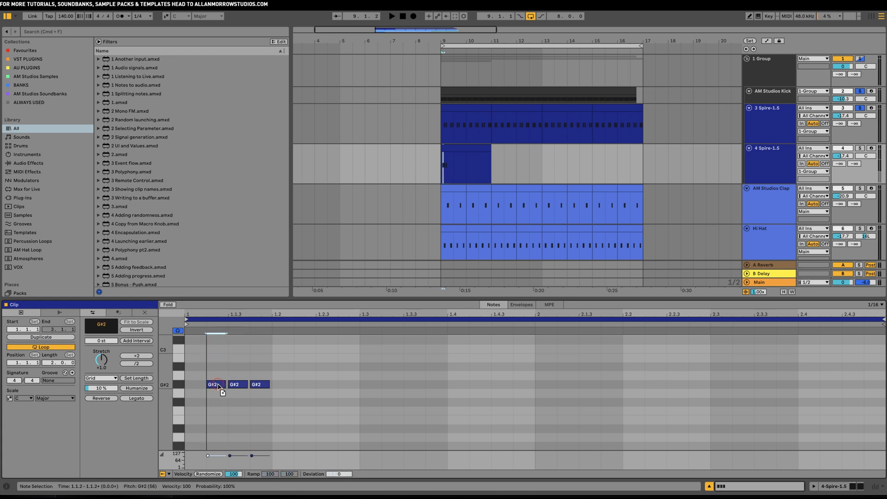
{"action": "left_click", "coordinate": [284, 401]}
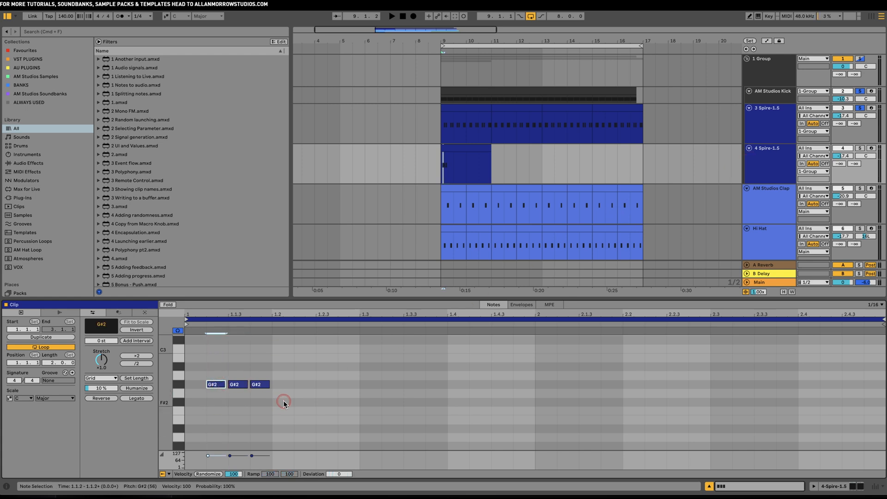
Step: Copy the three-note G#2 group onto every remaining beat of the two-bar clip
{"action": "left_click_drag", "start_coordinate": [263, 409], "coordinate": [205, 378]}
{"action": "key", "text": "super+c"}
{"action": "left_click", "coordinate": [308, 390]}
{"action": "key", "text": "super+v"}
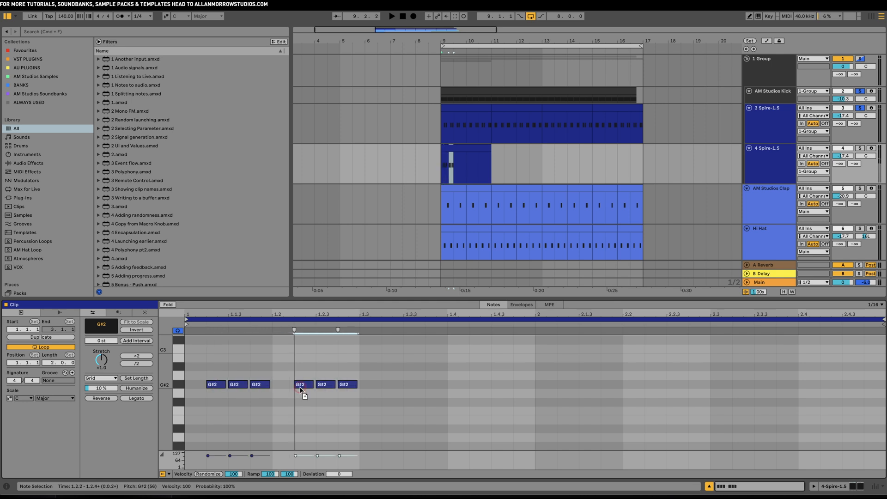
{"action": "left_click_drag", "start_coordinate": [351, 409], "coordinate": [205, 378]}
{"action": "key", "text": "super+c"}
{"action": "left_click", "coordinate": [388, 390]}
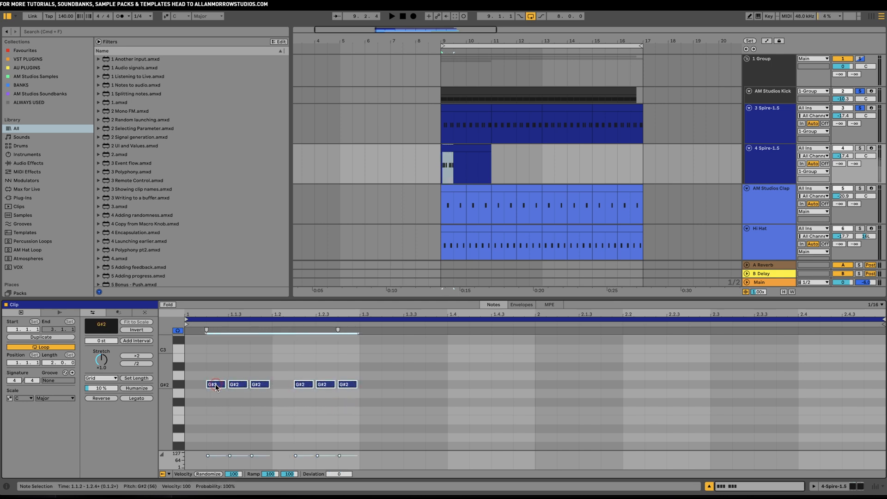
{"action": "key", "text": "super+v"}
{"action": "left_click_drag", "start_coordinate": [526, 420], "coordinate": [575, 388]}
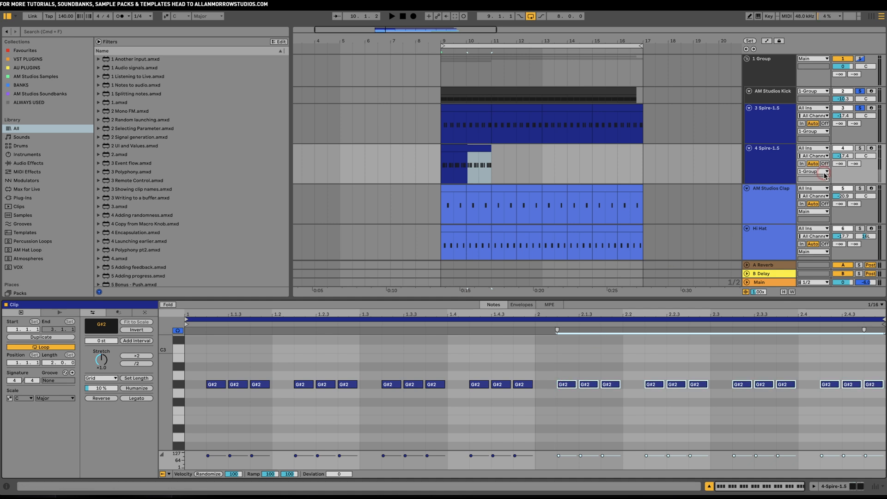
Step: Solo the duplicated Spire track with the kick, leave the original Spire track unsoloed and play them back
{"action": "left_click", "coordinate": [776, 168]}
{"action": "left_click", "coordinate": [833, 485]}
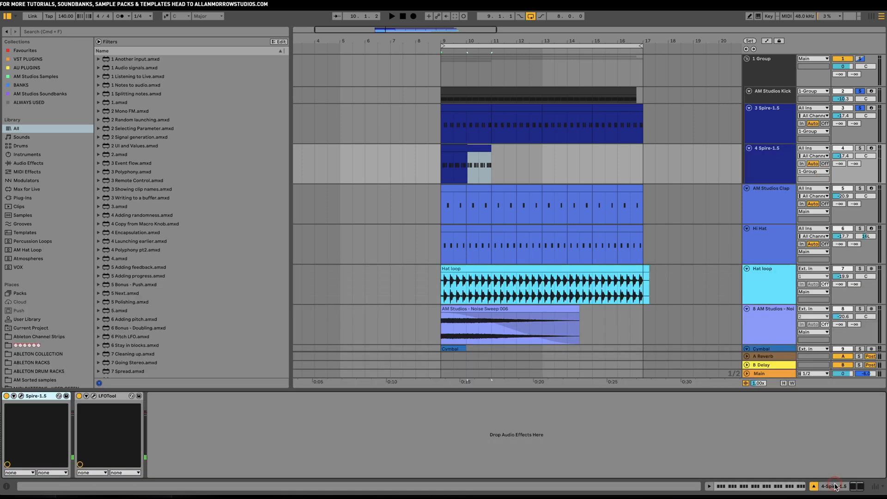
{"action": "left_click", "coordinate": [860, 148]}
{"action": "key", "text": "space"}
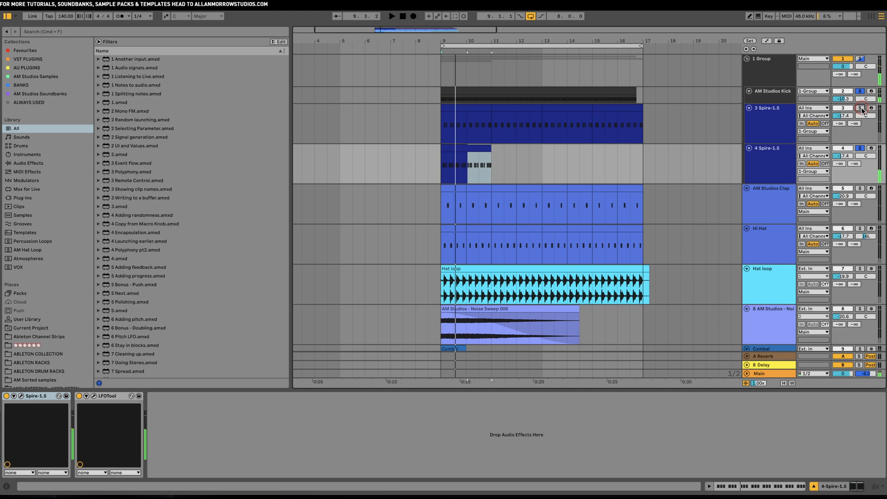
Step: Open Spire on the duplicated track, load the AM Studios - Bass 010 preset and audition it with the kick
{"action": "left_click", "coordinate": [790, 170]}
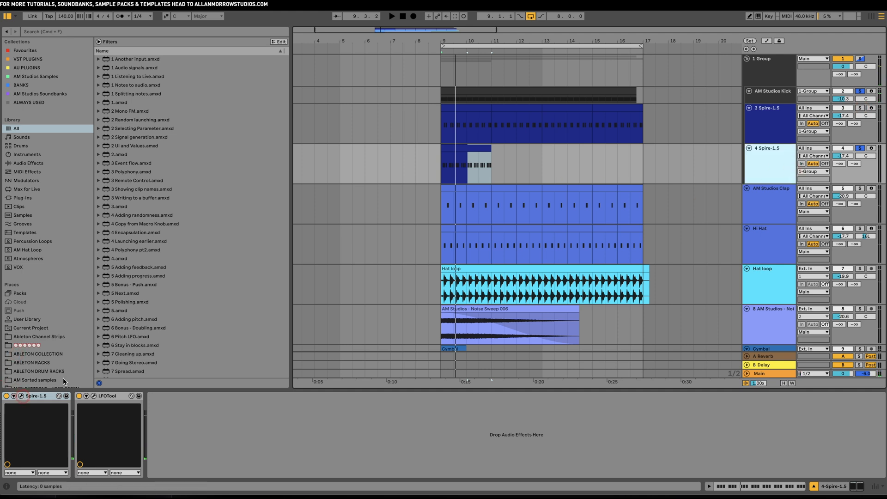
{"action": "left_click", "coordinate": [476, 206]}
{"action": "left_click", "coordinate": [384, 141]}
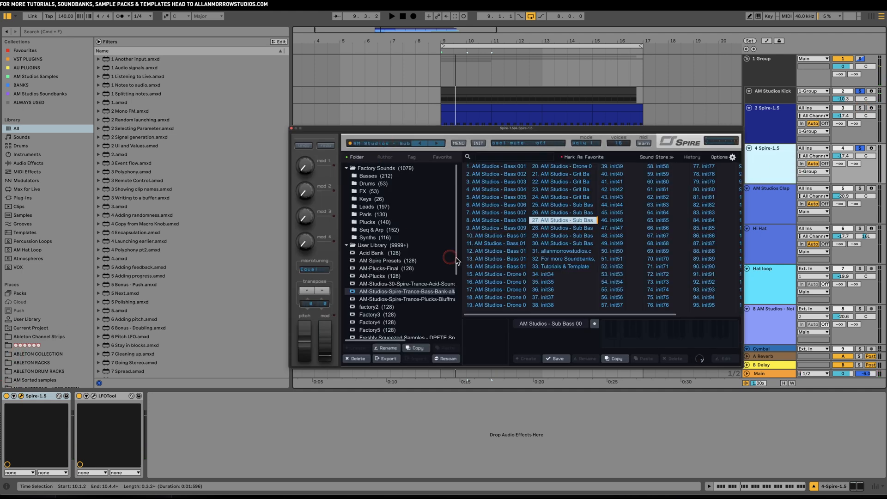
{"action": "left_click", "coordinate": [511, 236]}
{"action": "key", "text": "space"}
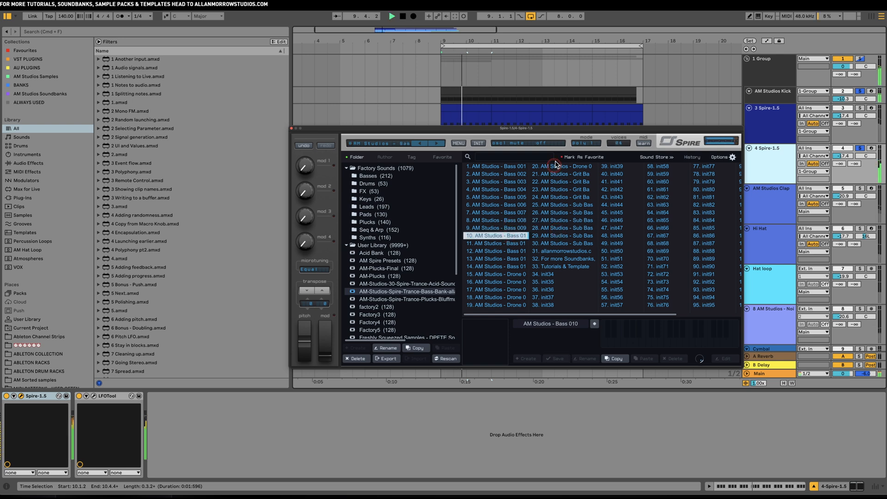
{"action": "left_click_drag", "start_coordinate": [563, 129], "coordinate": [419, 218]}
{"action": "key", "text": "space"}
Step: Duplicate the edited two-bar clip three times so the second bass layer fills bars 9 to 17
{"action": "left_click", "coordinate": [459, 149]}
{"action": "key", "text": "super+d"}
{"action": "key", "text": "super+d"}
{"action": "key", "text": "super+d"}
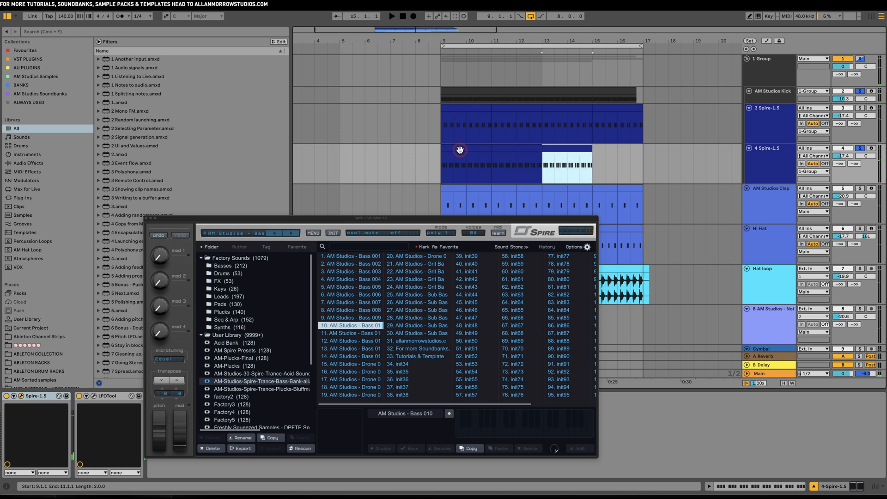
Step: Audition the Bass 011 and Bass 012 presets, solo the original Spire track too and select the bar 9 to 17 loop range
{"action": "key", "text": "space"}
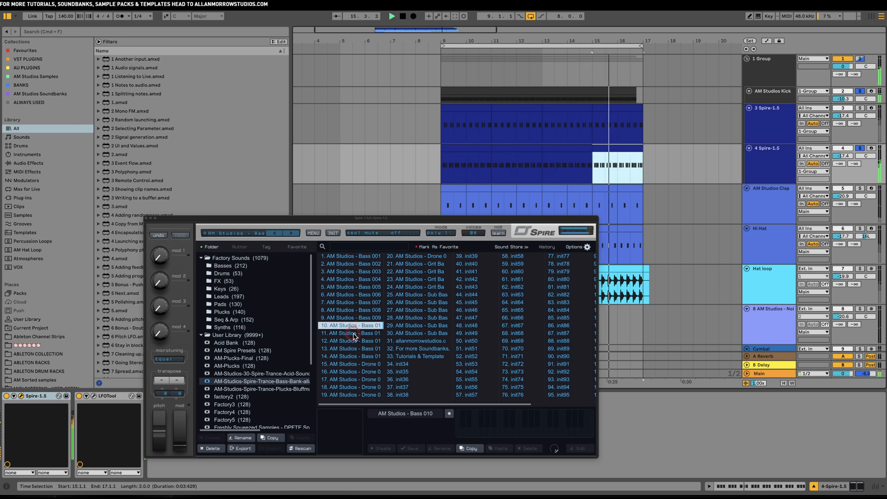
{"action": "left_click", "coordinate": [353, 333]}
{"action": "left_click", "coordinate": [353, 342]}
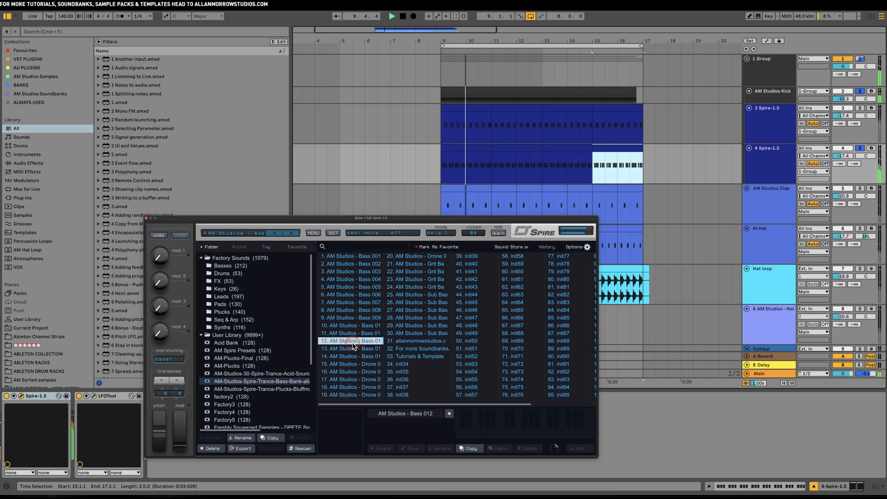
{"action": "left_click", "coordinate": [854, 124]}
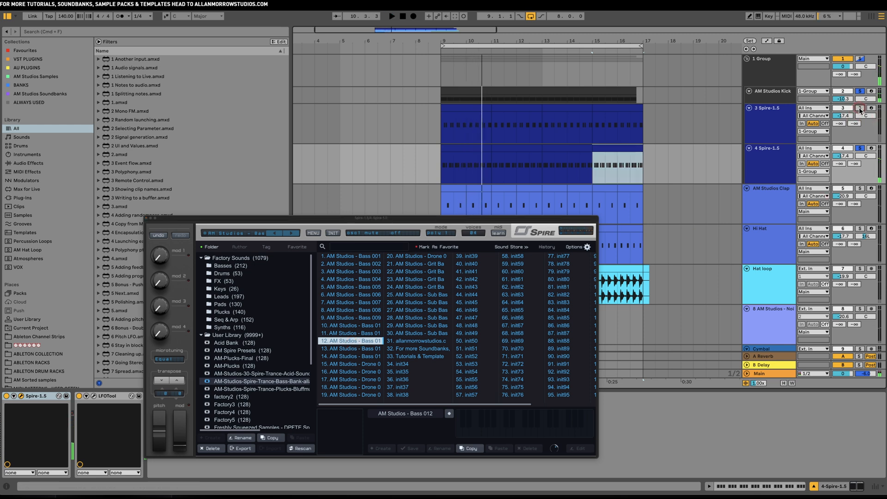
{"action": "left_click", "coordinate": [364, 350]}
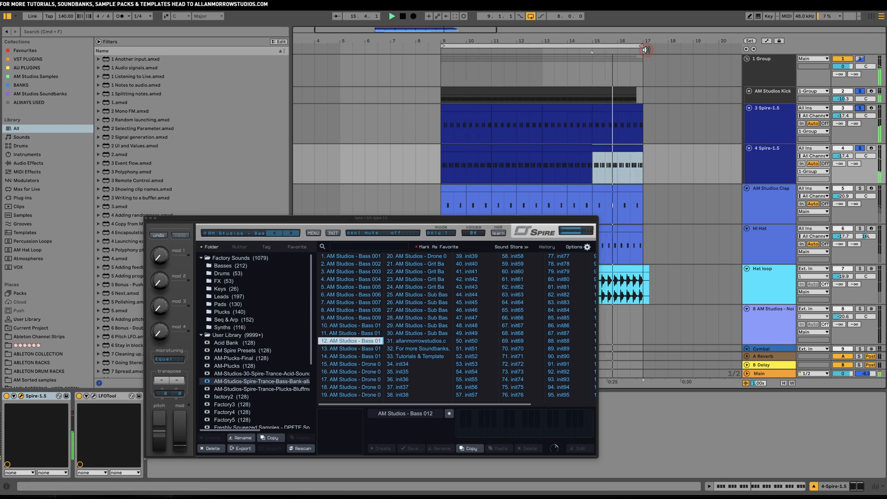
{"action": "left_click", "coordinate": [604, 45]}
{"action": "key", "text": "space"}
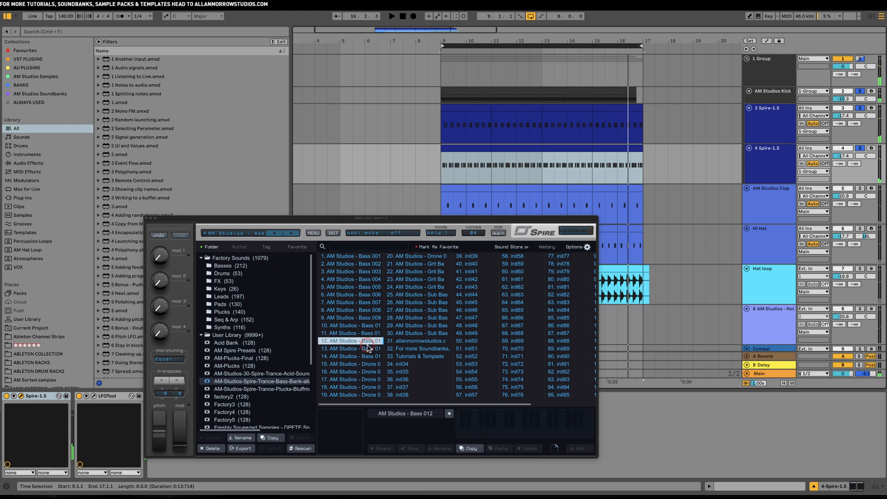
Step: Audition the Bass 013, 014 and 004 presets during playback and load AM Studios - Bass 003 for the second layer
{"action": "left_click", "coordinate": [367, 348]}
{"action": "key", "text": "space"}
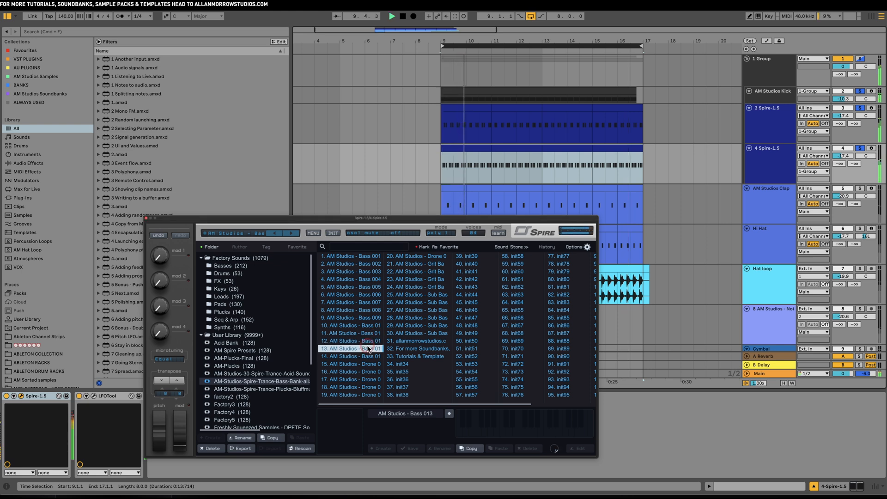
{"action": "left_click", "coordinate": [361, 357]}
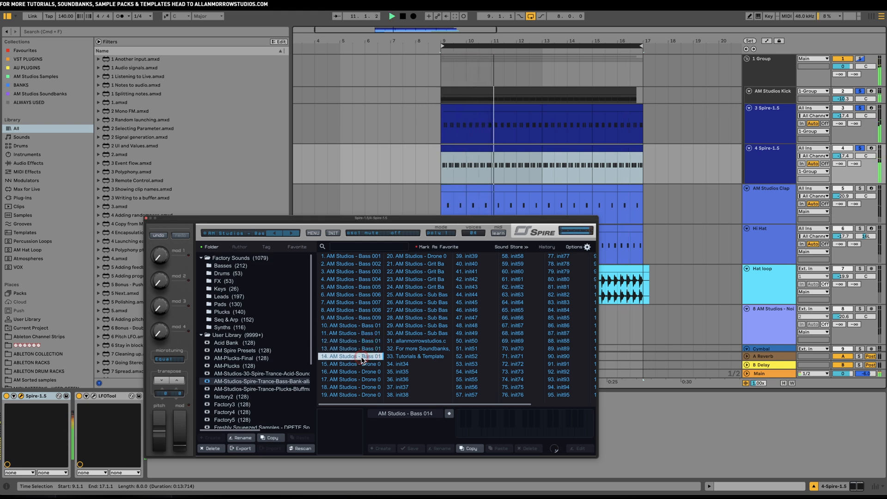
{"action": "left_click", "coordinate": [371, 280]}
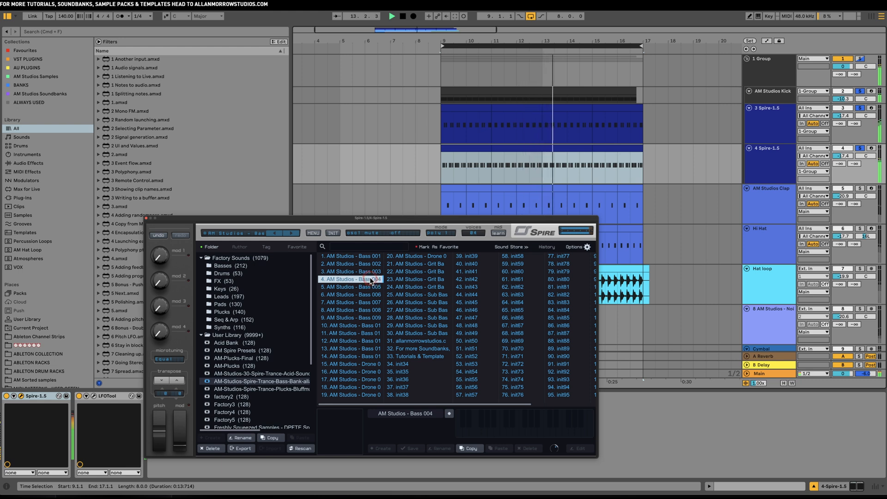
{"action": "left_click", "coordinate": [369, 273]}
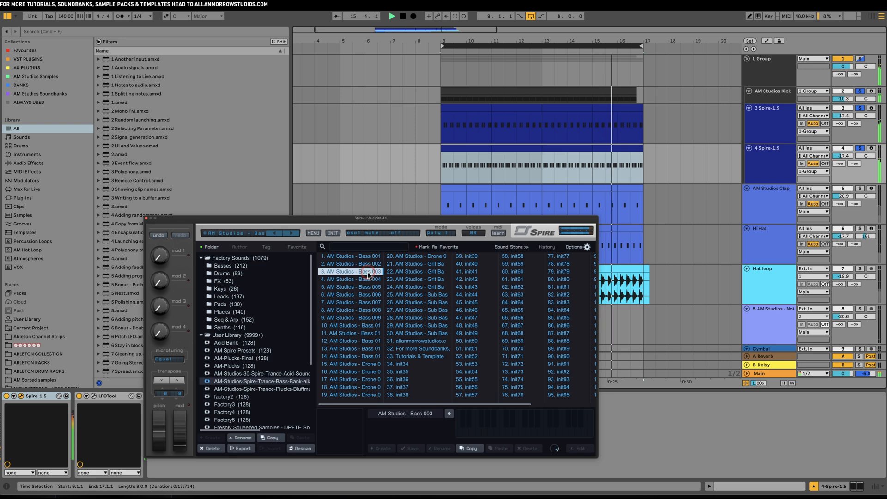
Step: Unsolo the original Spire track and play the new bass layer with only the kick
{"action": "left_click_drag", "start_coordinate": [415, 219], "coordinate": [461, 215]}
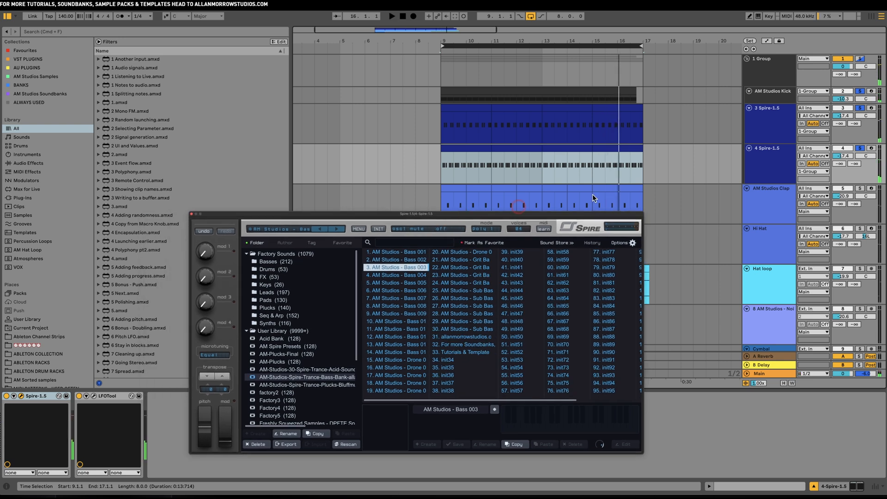
{"action": "left_click", "coordinate": [861, 103]}
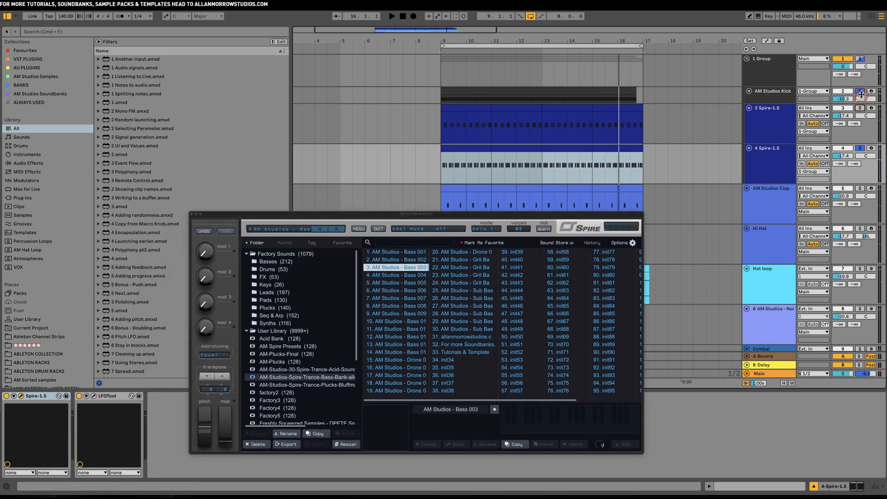
{"action": "left_click", "coordinate": [786, 156]}
{"action": "key", "text": "space"}
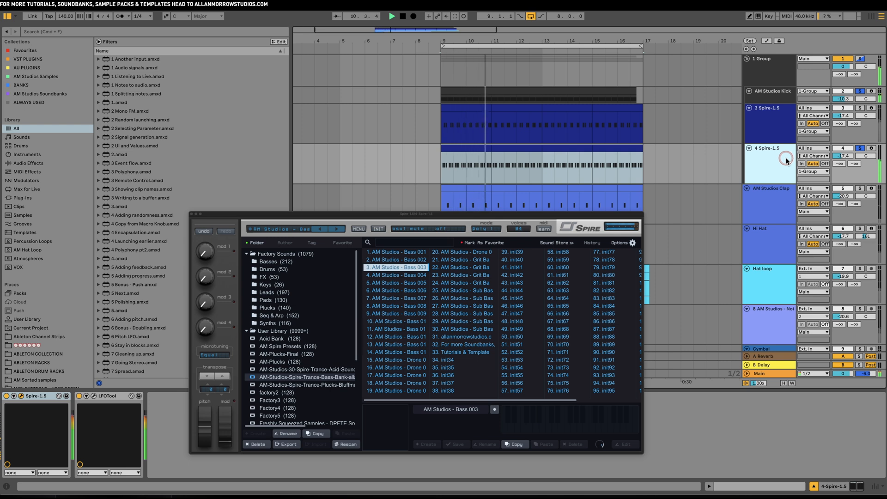
Step: Open the duplicated track's LFOTool and arrange its window beside the Spire window, clear of the browser's search results
{"action": "left_click_drag", "start_coordinate": [424, 224], "coordinate": [283, 146]}
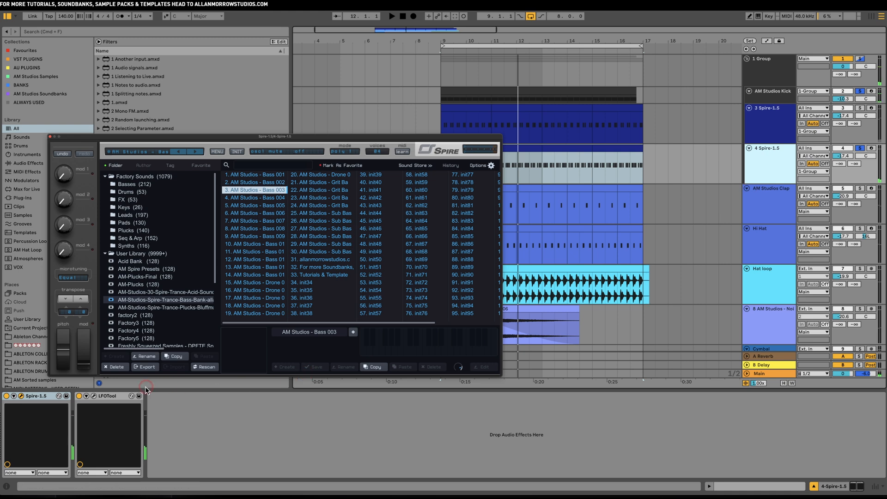
{"action": "left_click", "coordinate": [94, 397]}
{"action": "left_click_drag", "start_coordinate": [444, 193], "coordinate": [649, 239]}
{"action": "left_click", "coordinate": [601, 211]}
{"action": "left_click_drag", "start_coordinate": [404, 136], "coordinate": [387, 129]}
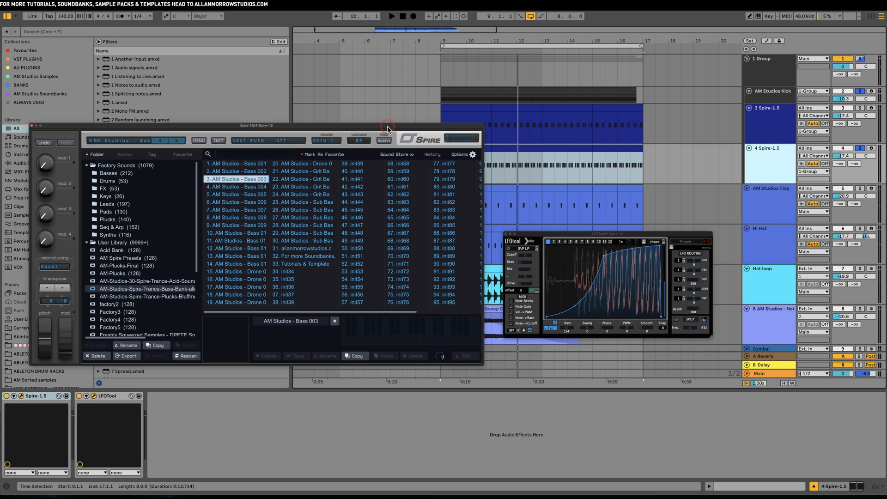
{"action": "left_click", "coordinate": [577, 226]}
{"action": "left_click_drag", "start_coordinate": [612, 240], "coordinate": [638, 266]}
{"action": "left_click", "coordinate": [160, 68]}
{"action": "left_click_drag", "start_coordinate": [259, 124], "coordinate": [296, 165]}
Step: Search the browser for "eq", add EQ Eight to the duplicated Spire track and place it before LFOTool
{"action": "left_click", "coordinate": [118, 33]}
{"action": "type", "text": "eq"}
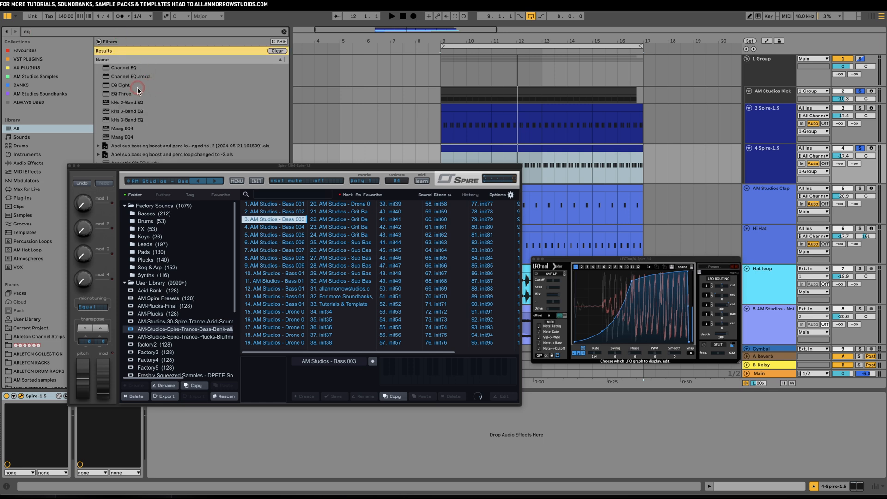
{"action": "double_click", "coordinate": [137, 88]}
{"action": "left_click_drag", "start_coordinate": [255, 171], "coordinate": [234, 84]}
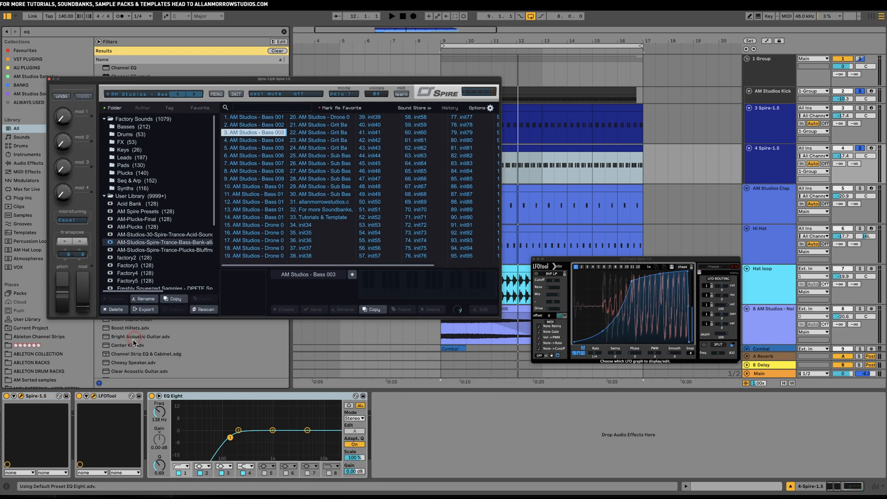
{"action": "left_click_drag", "start_coordinate": [113, 395], "coordinate": [347, 407]}
{"action": "left_click_drag", "start_coordinate": [425, 408], "coordinate": [427, 411]}
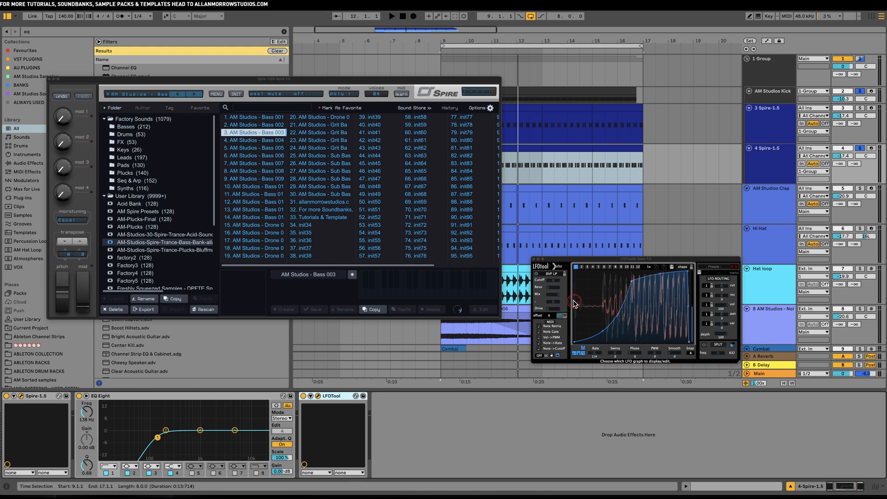
Step: Close the Spire window, open the group's LFOTool alongside the bass track's one and hide the browser
{"action": "left_click_drag", "start_coordinate": [615, 260], "coordinate": [622, 269]}
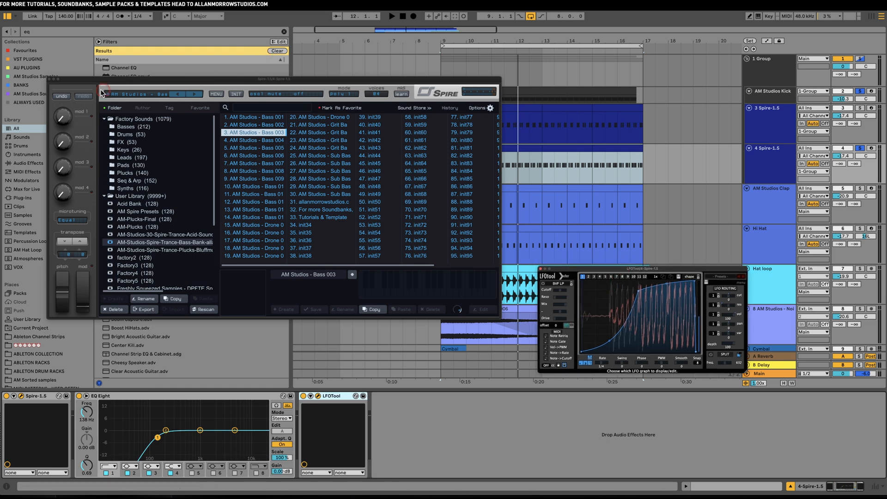
{"action": "left_click", "coordinate": [50, 80]}
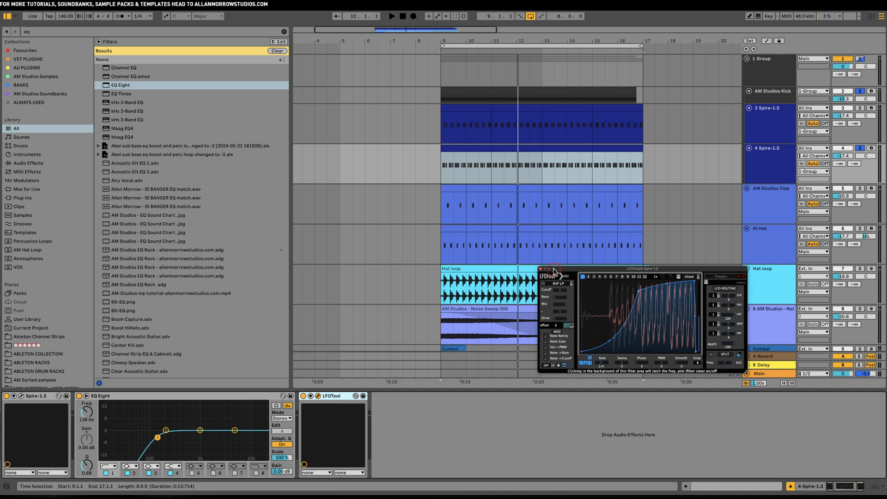
{"action": "left_click", "coordinate": [777, 73]}
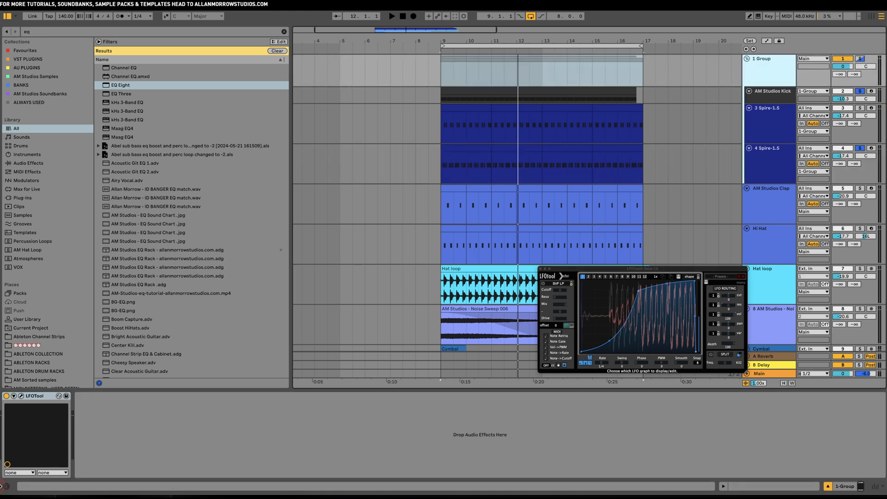
{"action": "left_click", "coordinate": [21, 396]}
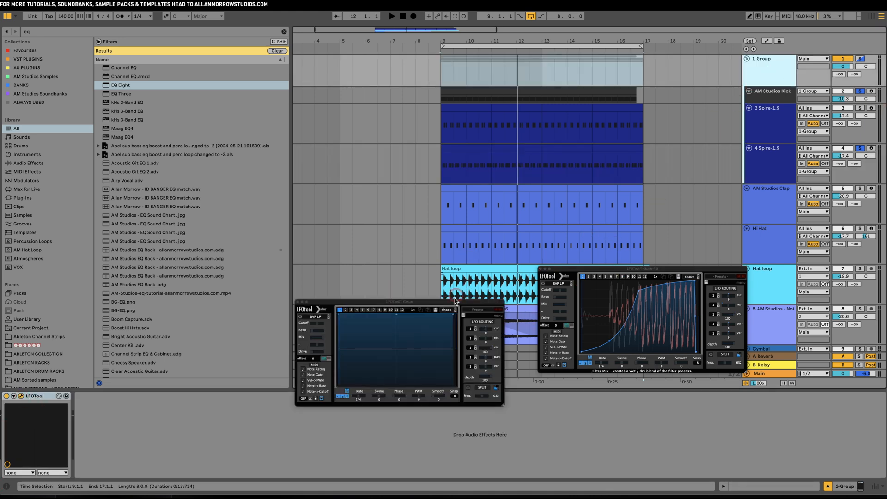
{"action": "left_click_drag", "start_coordinate": [450, 301], "coordinate": [373, 148]}
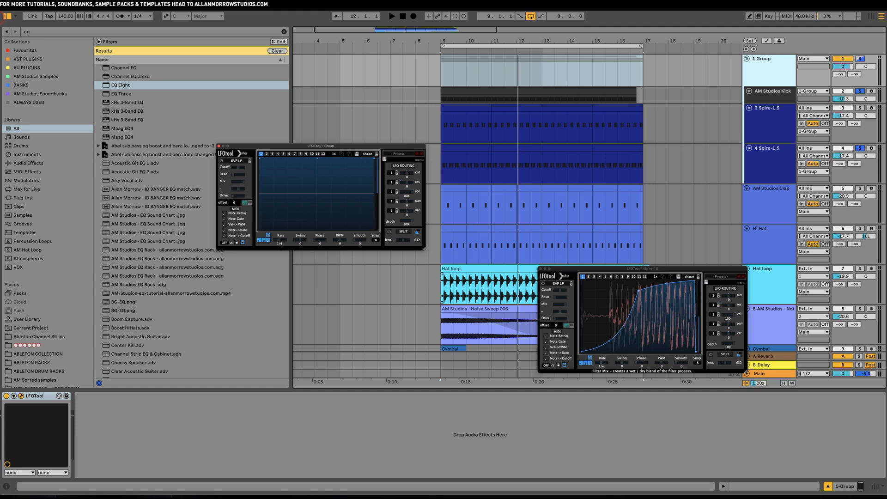
{"action": "left_click", "coordinate": [17, 17]}
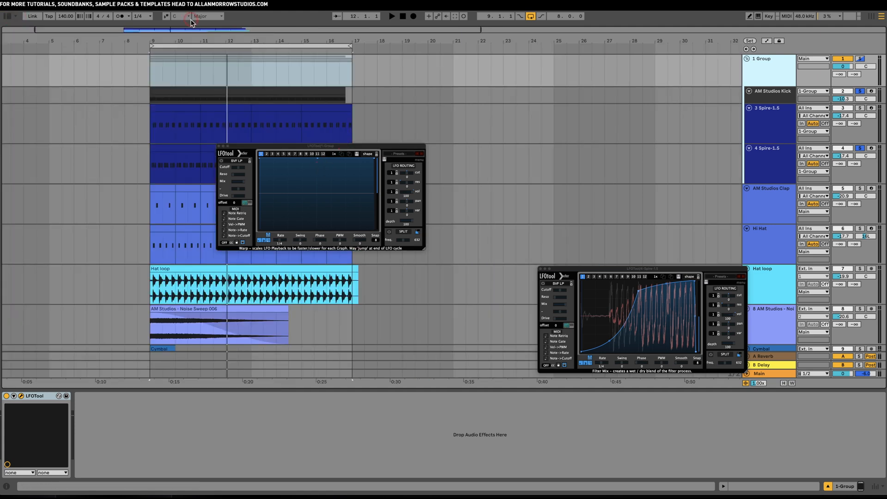
Step: Move the group's LFOTool window aside, play the kick with the new bass layer and select the 4 Spire-1.5 track
{"action": "left_click_drag", "start_coordinate": [199, 41], "coordinate": [200, 51]}
{"action": "left_click_drag", "start_coordinate": [351, 145], "coordinate": [486, 137]}
{"action": "key", "text": "space"}
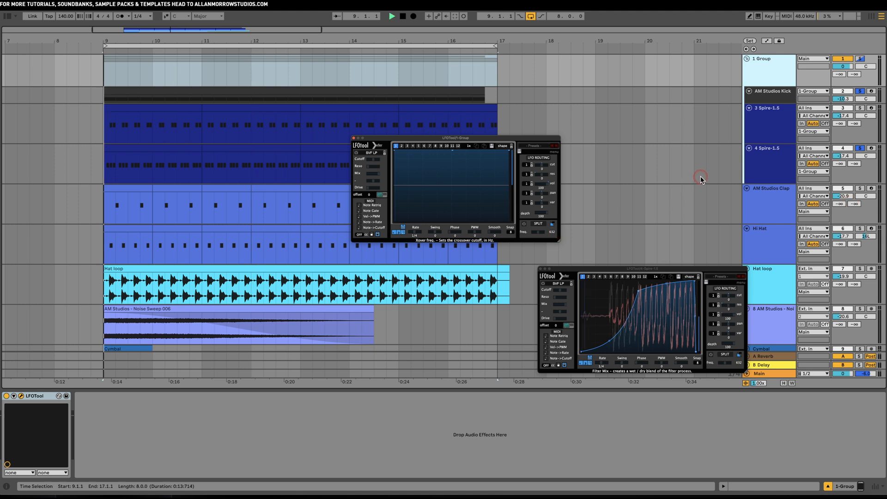
{"action": "left_click", "coordinate": [774, 165]}
{"action": "key", "text": "space"}
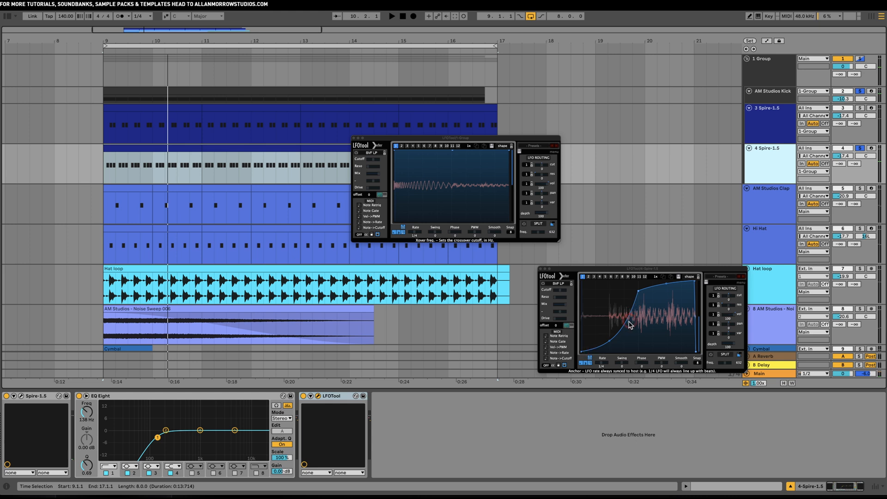
Step: Flatten the bass LFOTool's volume curve by raising its middle and start points to maximum, and play the result
{"action": "left_click_drag", "start_coordinate": [636, 293], "coordinate": [637, 285]}
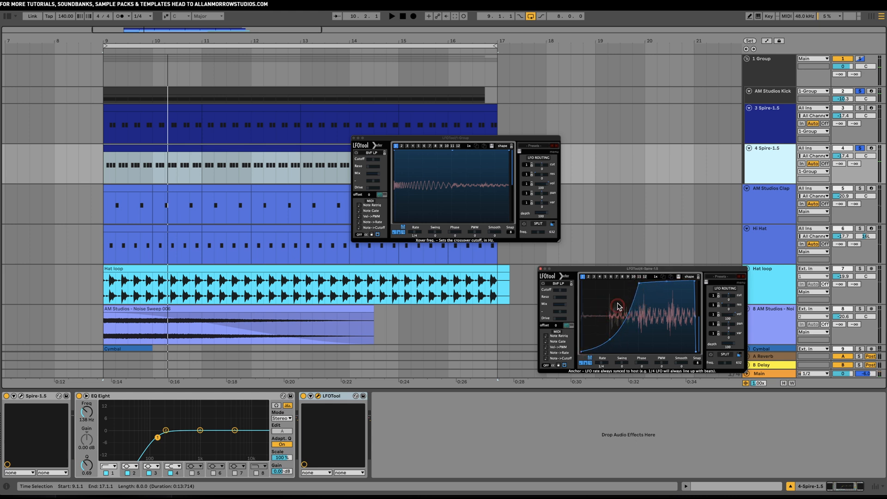
{"action": "left_click_drag", "start_coordinate": [581, 352], "coordinate": [586, 280]}
{"action": "key", "text": "space"}
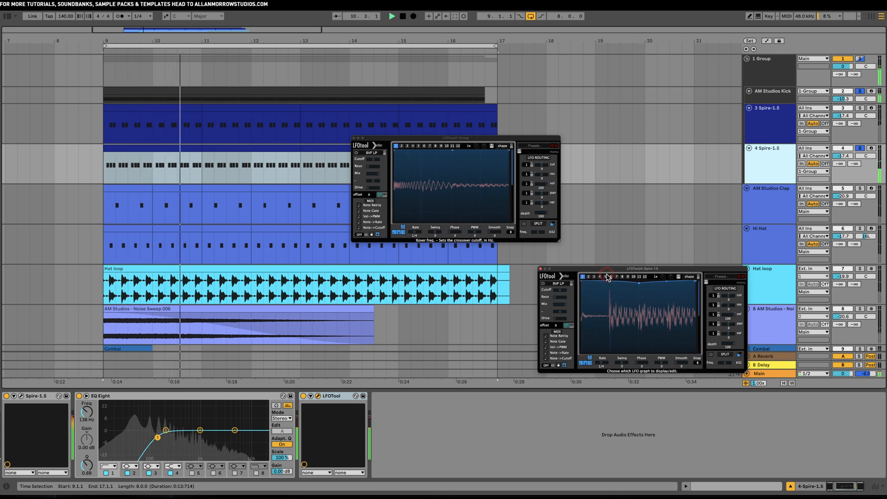
{"action": "left_click_drag", "start_coordinate": [639, 283], "coordinate": [640, 281]}
{"action": "key", "text": "space"}
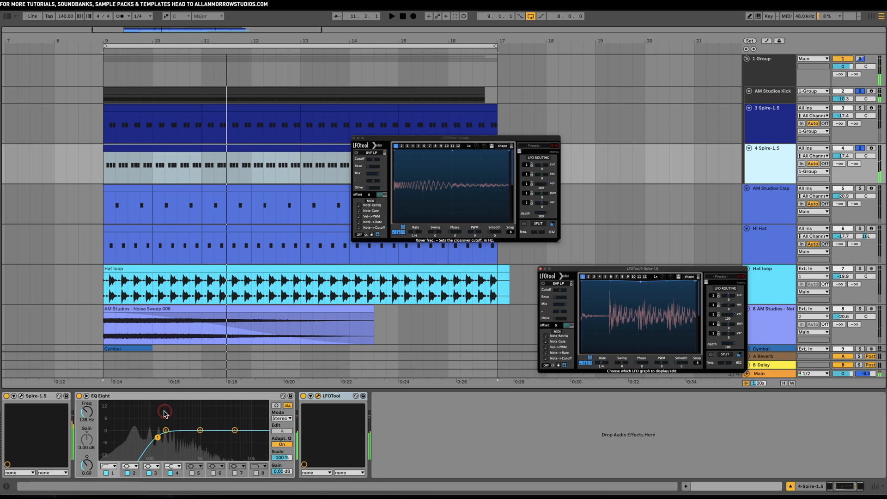
Step: Bypass EQ Eight on the 4 Spire-1.5 track and play the unfiltered layer against the kick
{"action": "left_click", "coordinate": [79, 396]}
{"action": "key", "text": "space"}
{"action": "key", "text": "space"}
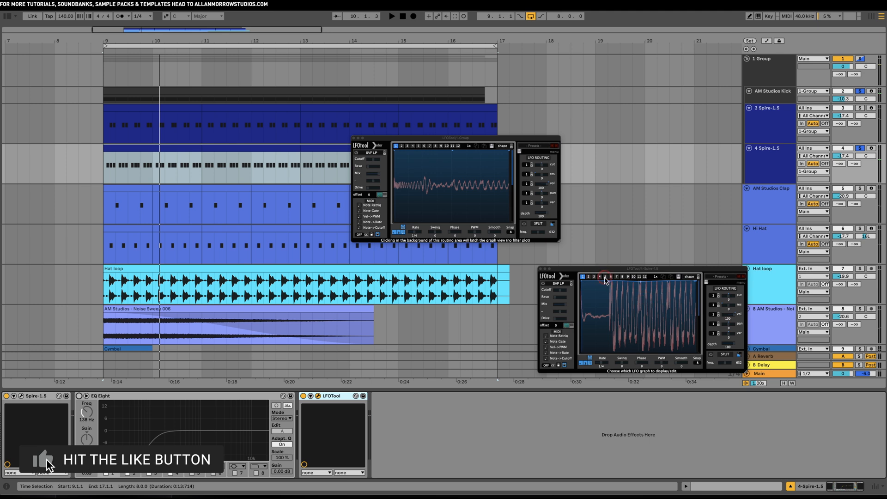
Step: Restore the ducking curve in the bass LFOTool with frequency splitting enabled and a deeper bend in its lower section
{"action": "left_click", "coordinate": [581, 280]}
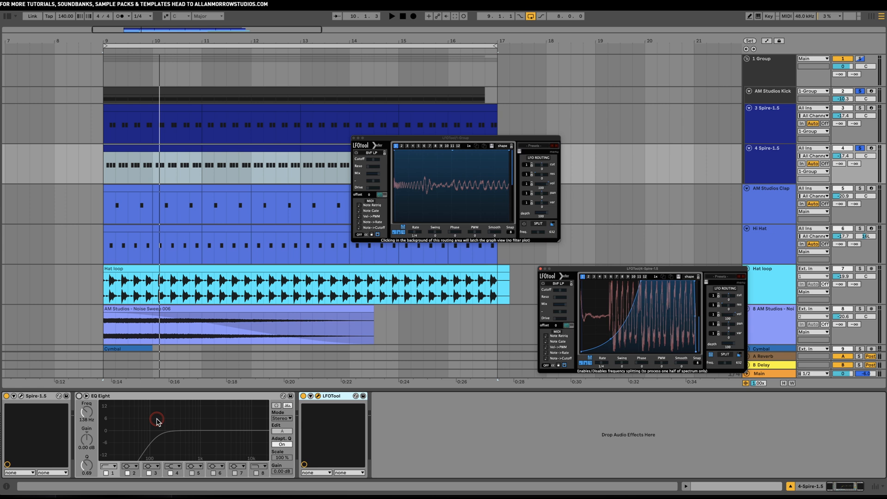
{"action": "left_click", "coordinate": [442, 183]}
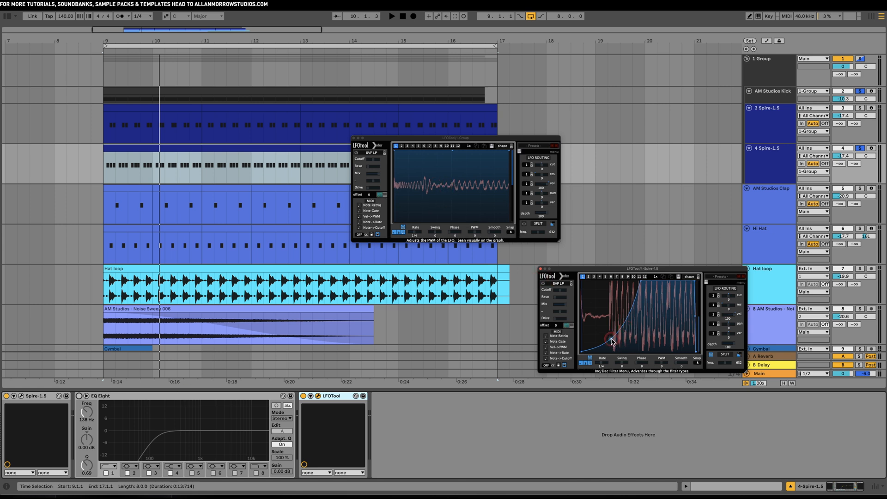
{"action": "left_click_drag", "start_coordinate": [611, 339], "coordinate": [611, 345]}
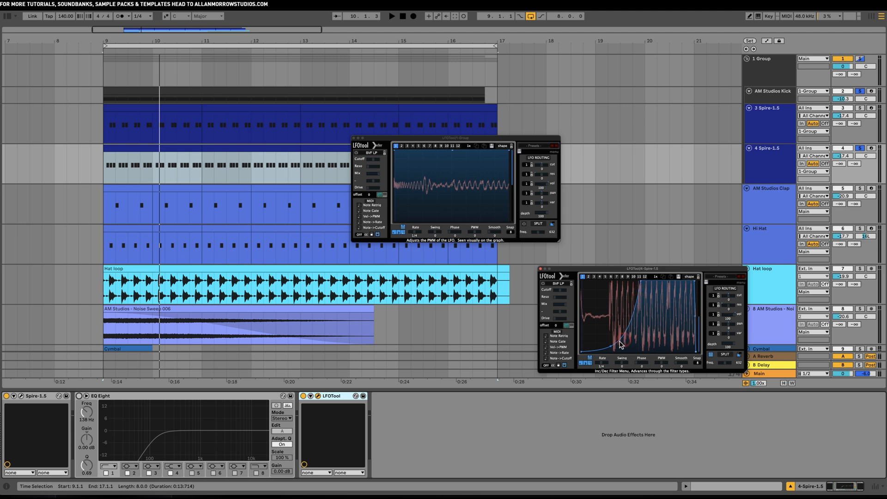
{"action": "left_click", "coordinate": [615, 334]}
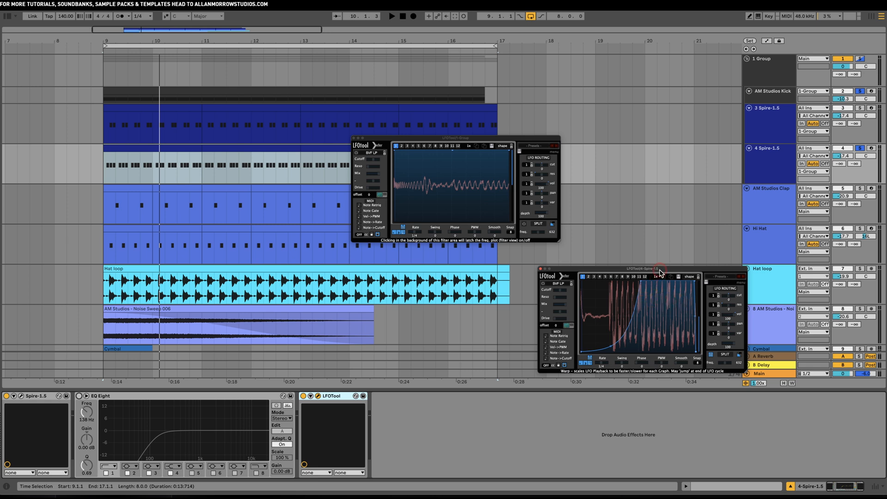
Step: Play the ducked bass layer with the kick and place its LFOTool window below the group's one
{"action": "left_click_drag", "start_coordinate": [658, 269], "coordinate": [668, 283]}
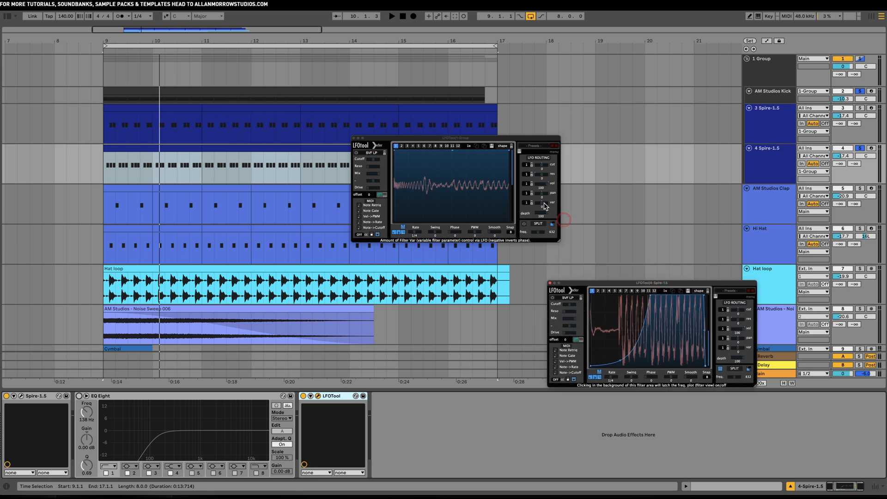
{"action": "key", "text": "space"}
{"action": "left_click", "coordinate": [535, 262]}
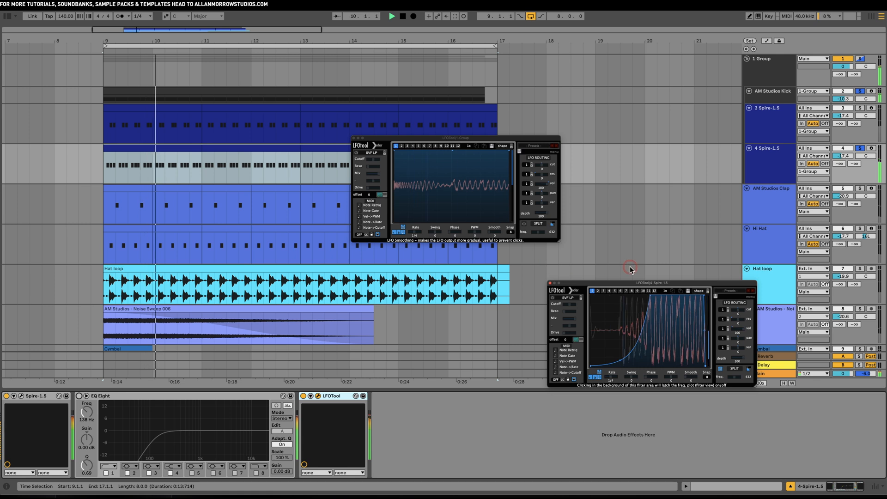
{"action": "left_click_drag", "start_coordinate": [630, 284], "coordinate": [445, 293]}
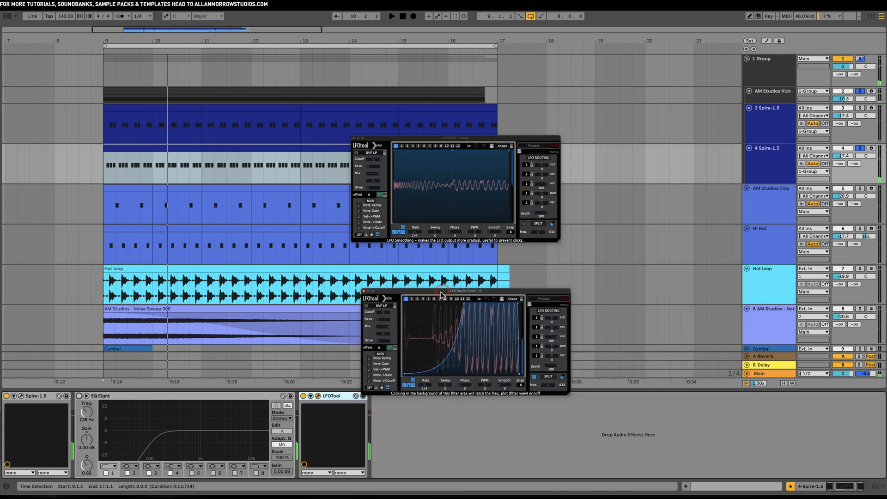
Step: Turn EQ Eight back on for the 4 Spire-1.5 track and set its low-cut frequency to 118 Hz
{"action": "left_click", "coordinate": [568, 246]}
{"action": "left_click", "coordinate": [74, 398]}
{"action": "left_click", "coordinate": [80, 396]}
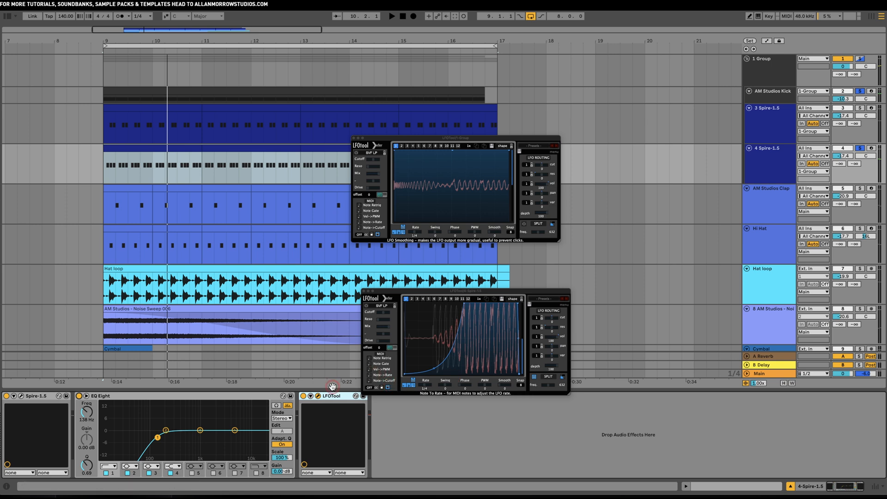
{"action": "left_click_drag", "start_coordinate": [158, 437], "coordinate": [174, 435]}
{"action": "key", "text": "space"}
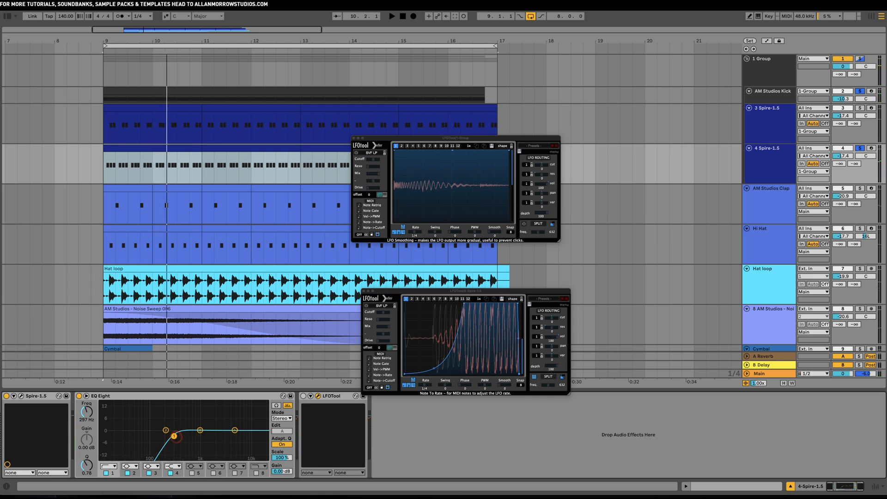
{"action": "left_click_drag", "start_coordinate": [163, 436], "coordinate": [154, 436]}
{"action": "left_click", "coordinate": [532, 387]}
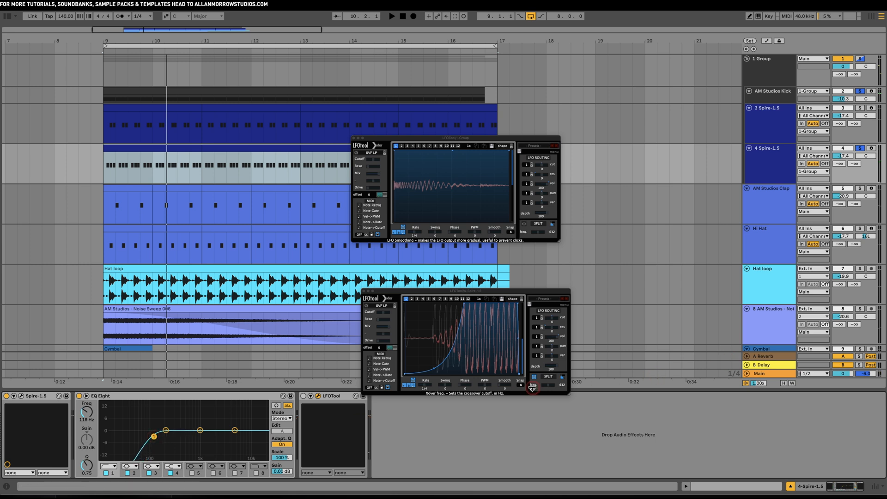
Step: Turn the bass LFOTool back on, align it under the group's one and adjust its split crossover frequency by ear during playback
{"action": "left_click", "coordinate": [302, 396]}
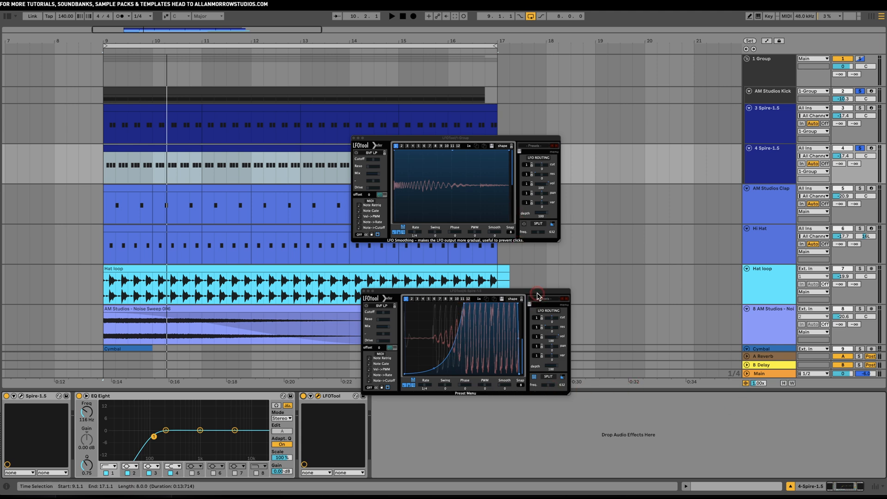
{"action": "left_click_drag", "start_coordinate": [537, 292], "coordinate": [526, 264]}
{"action": "left_click", "coordinate": [534, 358]}
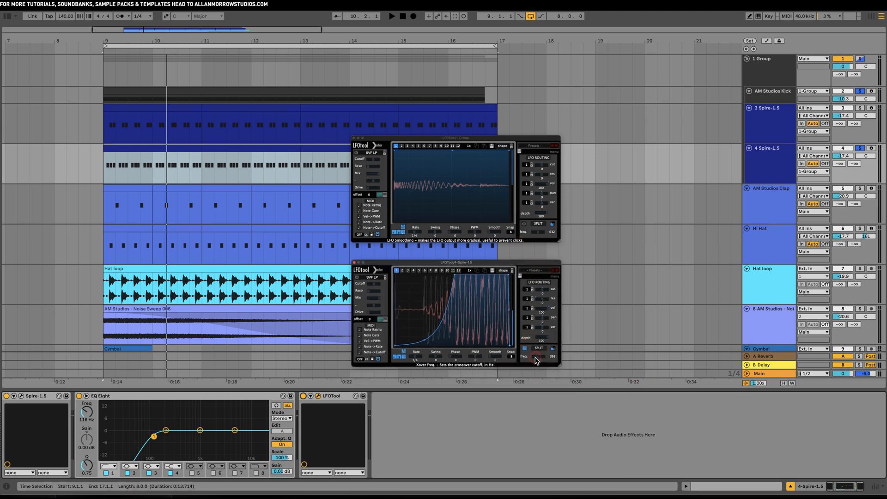
{"action": "key", "text": "space"}
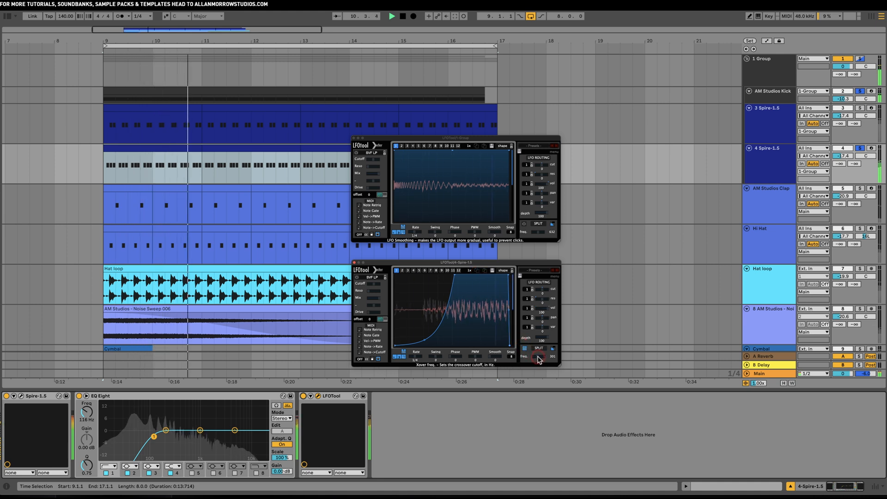
{"action": "left_click_drag", "start_coordinate": [537, 359], "coordinate": [536, 360]}
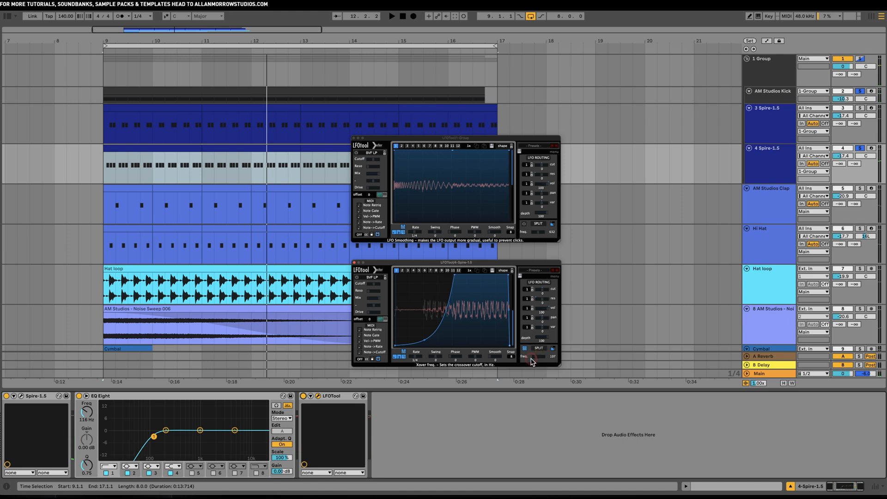
{"action": "key", "text": "space"}
{"action": "left_click_drag", "start_coordinate": [536, 360], "coordinate": [505, 363]}
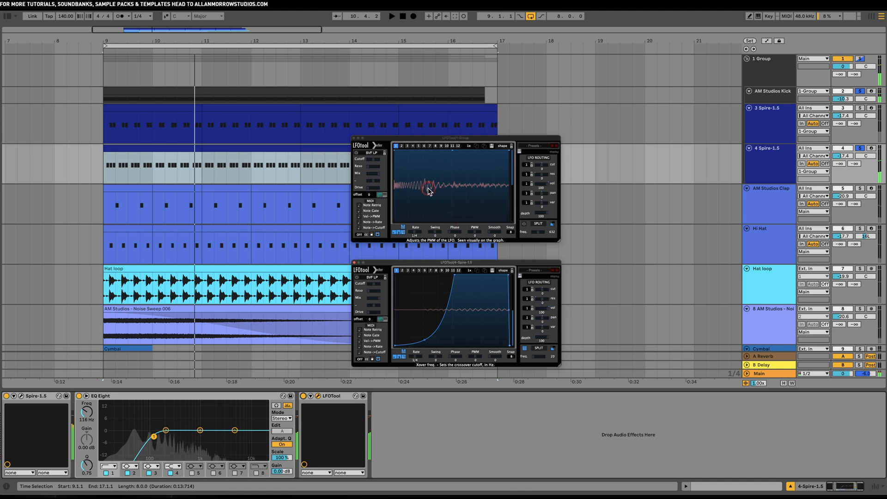
{"action": "key", "text": "space"}
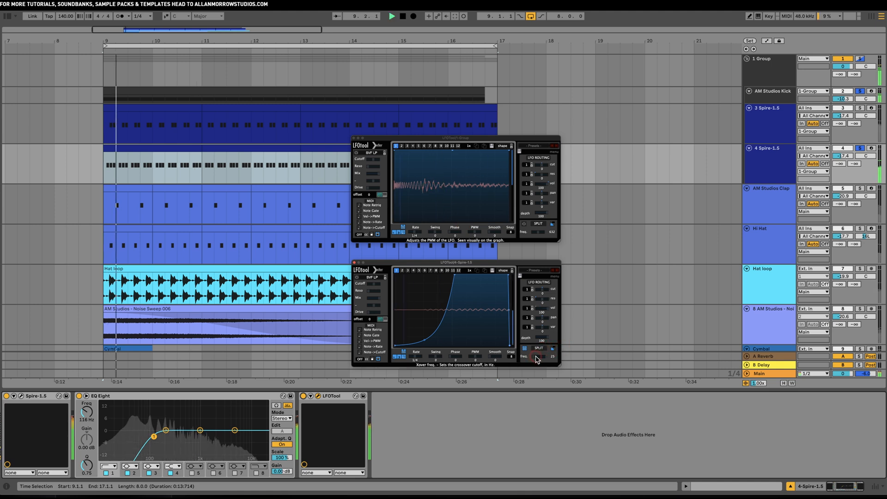
{"action": "left_click_drag", "start_coordinate": [535, 359], "coordinate": [560, 359]}
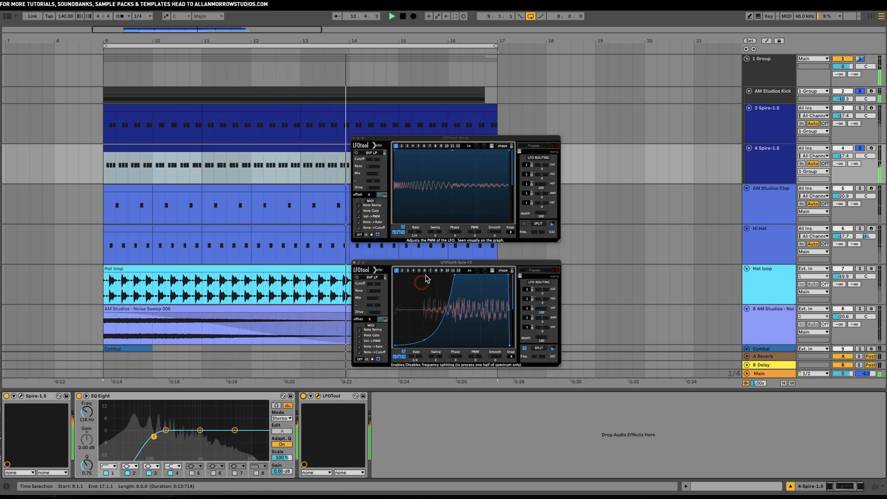
Step: Close the LFOTool windows of the group and the 4 Spire-1.5 track
{"action": "left_click_drag", "start_coordinate": [451, 139], "coordinate": [522, 138]}
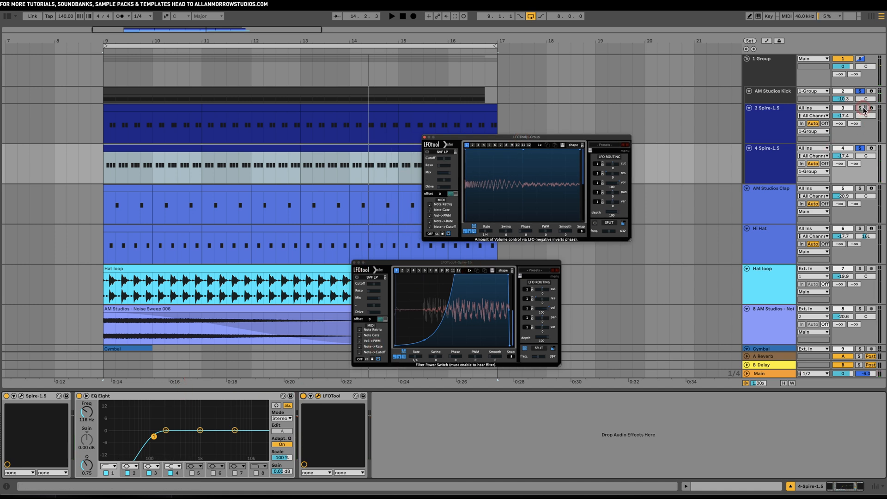
{"action": "left_click", "coordinate": [280, 197]}
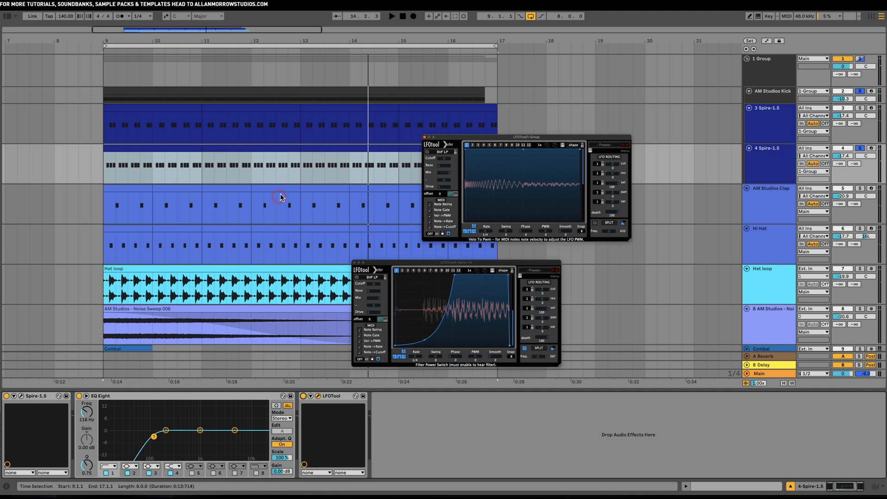
{"action": "left_click", "coordinate": [425, 138]}
{"action": "left_click", "coordinate": [376, 245]}
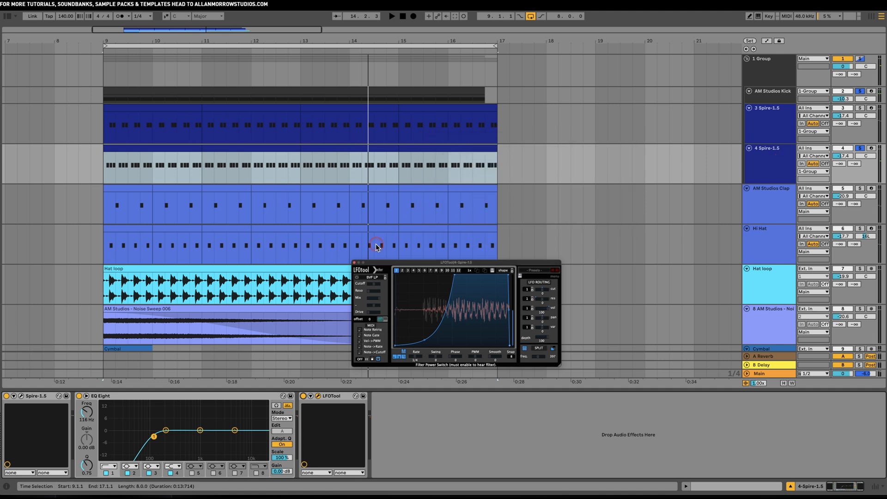
{"action": "left_click", "coordinate": [353, 262]}
Step: Unsolo the AM Studios Kick, solo the 3 Spire-1.5 track and play both bass layers together
{"action": "left_click", "coordinate": [878, 91]}
{"action": "left_click", "coordinate": [859, 91]}
{"action": "left_click", "coordinate": [860, 107]}
{"action": "left_click", "coordinate": [757, 121]}
{"action": "key", "text": "space"}
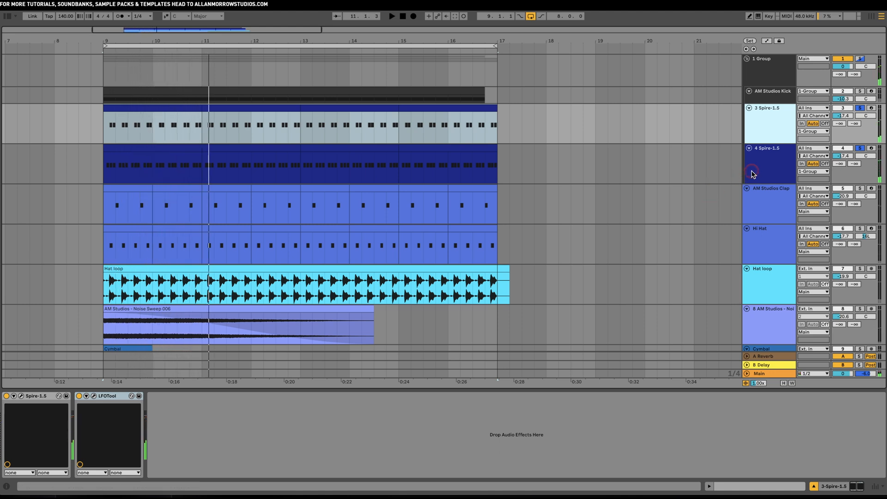
Step: Open the group's LFOTool, play the two bass layers through it and move its window clear of the tracks
{"action": "left_click", "coordinate": [772, 94]}
{"action": "left_click", "coordinate": [777, 78]}
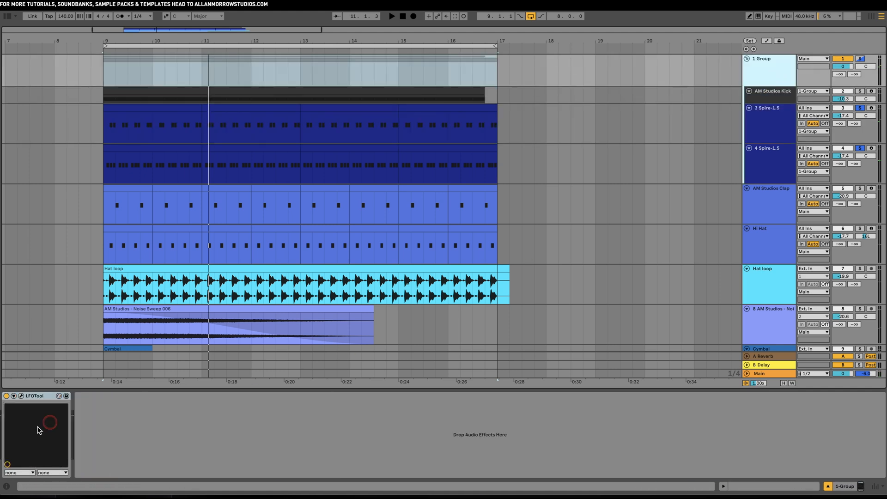
{"action": "left_click", "coordinate": [20, 396]}
{"action": "key", "text": "space"}
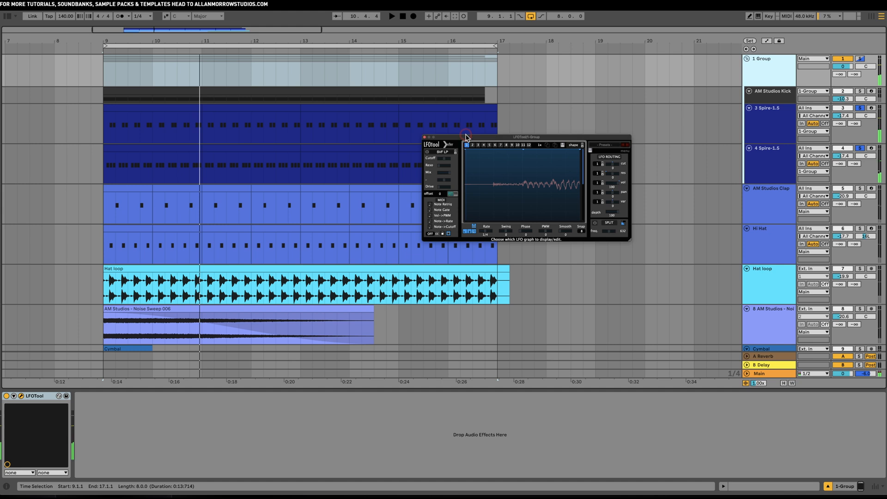
{"action": "left_click_drag", "start_coordinate": [469, 137], "coordinate": [439, 163]}
Step: Show the browser and add EQ Eight after LFOTool on the 3 Spire-1.5 track
{"action": "left_click", "coordinate": [765, 138]}
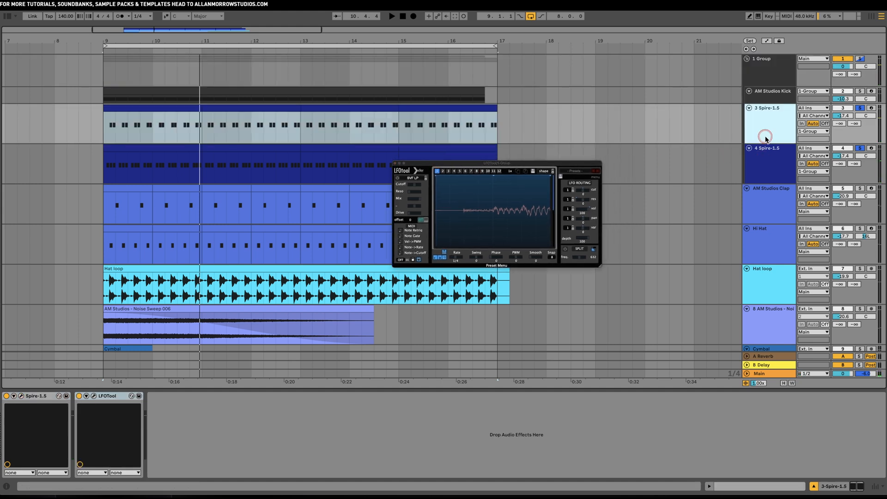
{"action": "left_click", "coordinate": [182, 415]}
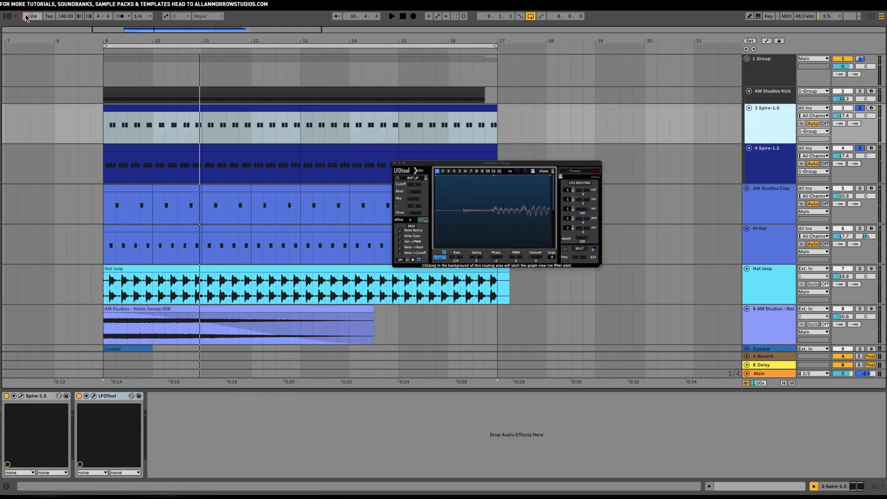
{"action": "left_click", "coordinate": [8, 16]}
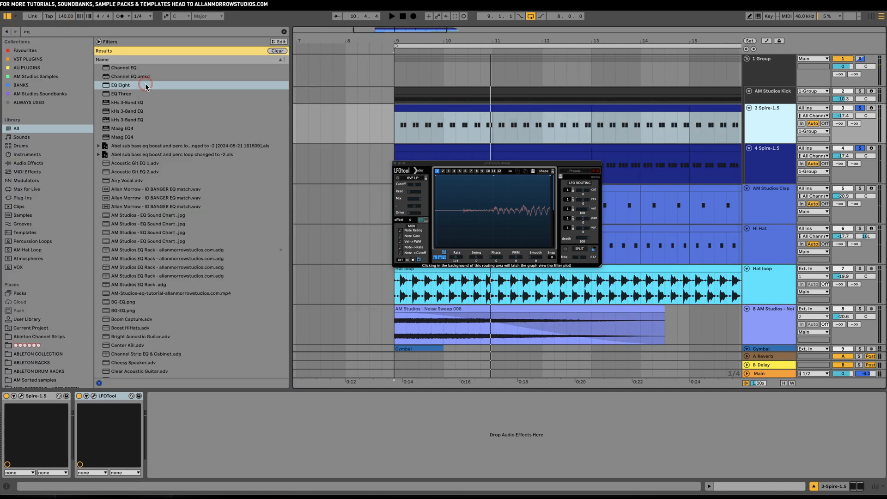
{"action": "left_click_drag", "start_coordinate": [145, 84], "coordinate": [178, 437]}
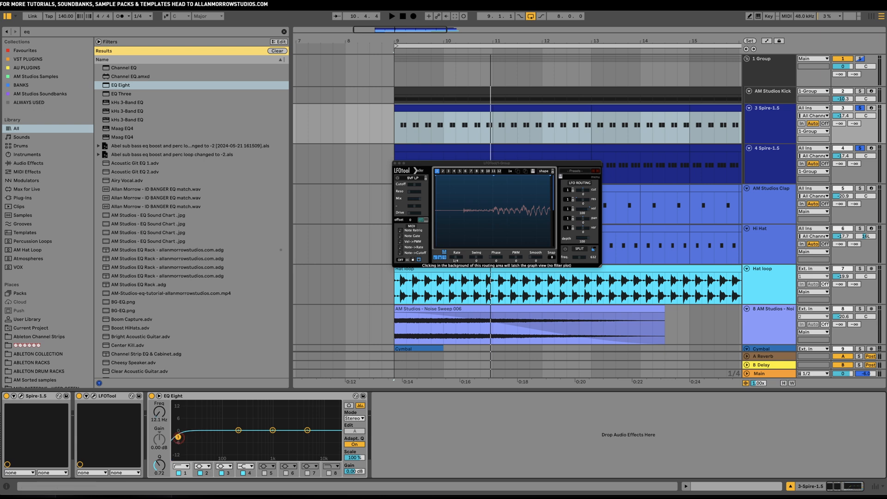
Step: Disable EQ Eight's band 1, enable band 8 as a high cut at 206 Hz and play the result
{"action": "left_click", "coordinate": [181, 467]}
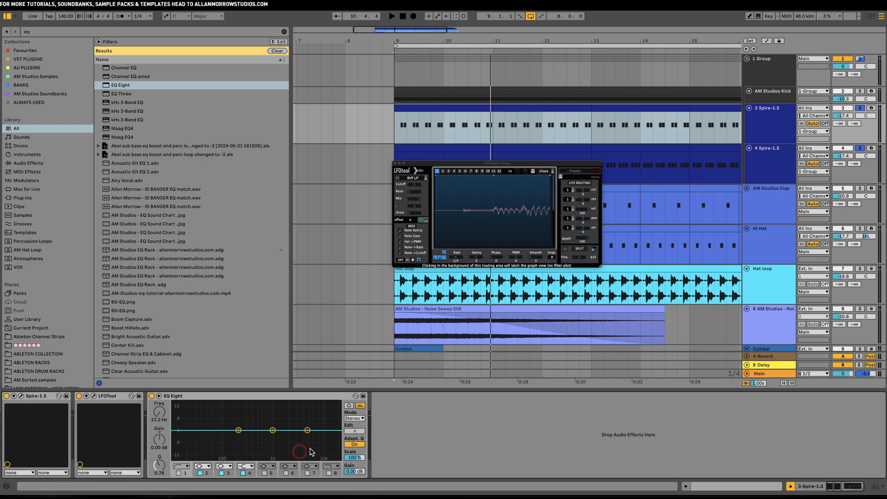
{"action": "left_click", "coordinate": [329, 472]}
{"action": "left_click_drag", "start_coordinate": [334, 437], "coordinate": [240, 436]}
{"action": "key", "text": "space"}
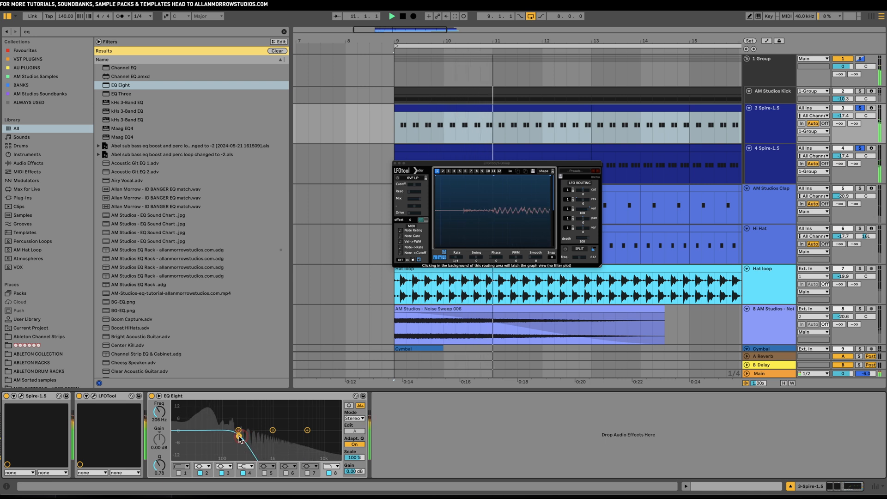
Step: Close the LFOTool window, unsolo both Spire-1.5 tracks and play the full mix
{"action": "left_click", "coordinate": [396, 164]}
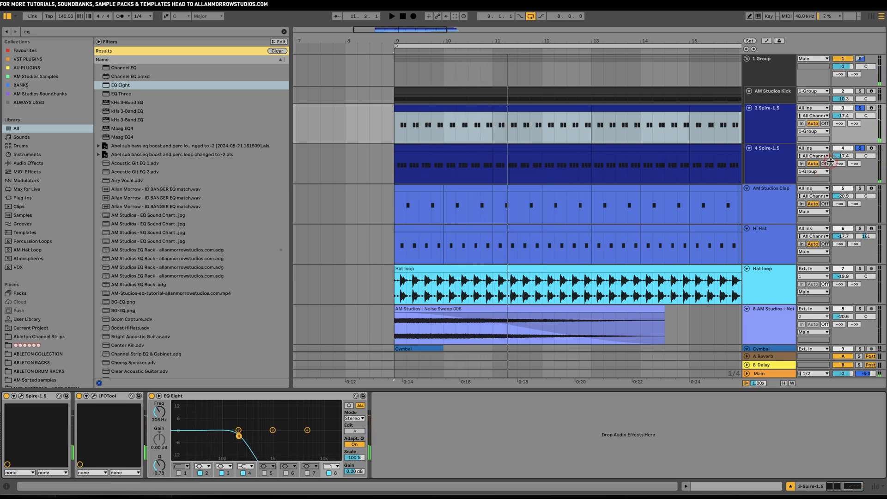
{"action": "left_click", "coordinate": [860, 149]}
{"action": "key", "text": "space"}
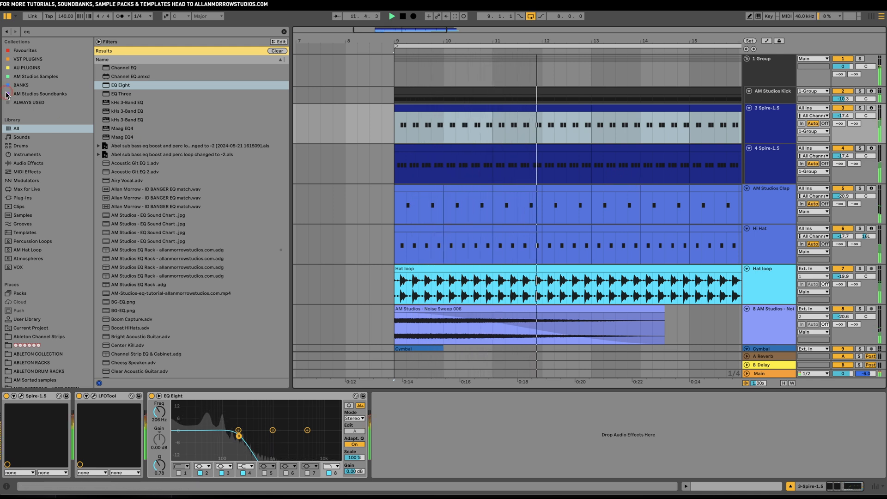
Step: Hide the browser to show the full eight-bar loop, solo the 4 Spire-1.5 track and play it
{"action": "left_click", "coordinate": [9, 16]}
{"action": "left_click_drag", "start_coordinate": [112, 41], "coordinate": [112, 51]}
{"action": "scroll", "coordinate": [454, 256], "scroll_direction": "left", "scroll_amount": 1}
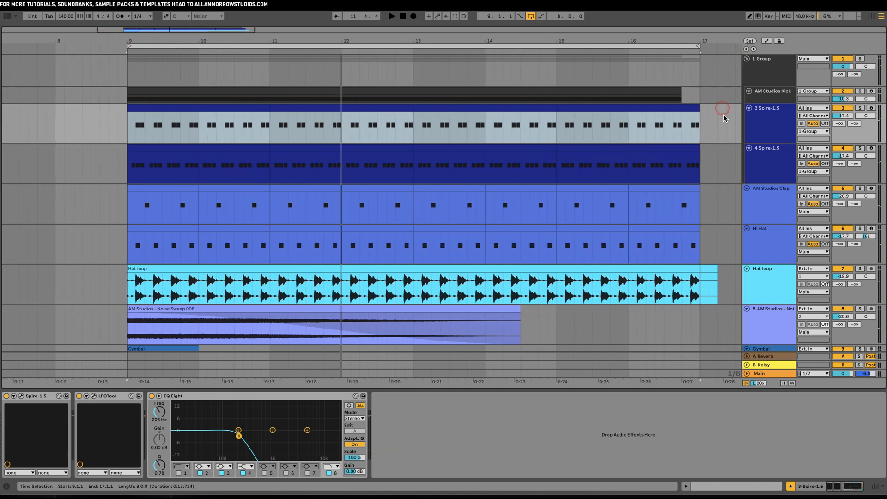
{"action": "left_click", "coordinate": [759, 160]}
{"action": "left_click", "coordinate": [859, 148]}
{"action": "key", "text": "space"}
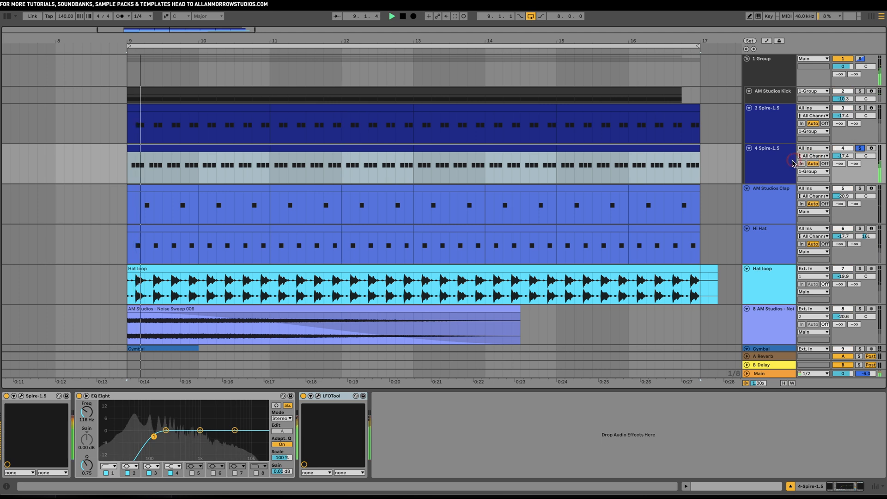
Step: Open Spire on the 4 Spire-1.5 track and compare the settings of oscillators 1 and 2
{"action": "left_click", "coordinate": [777, 168]}
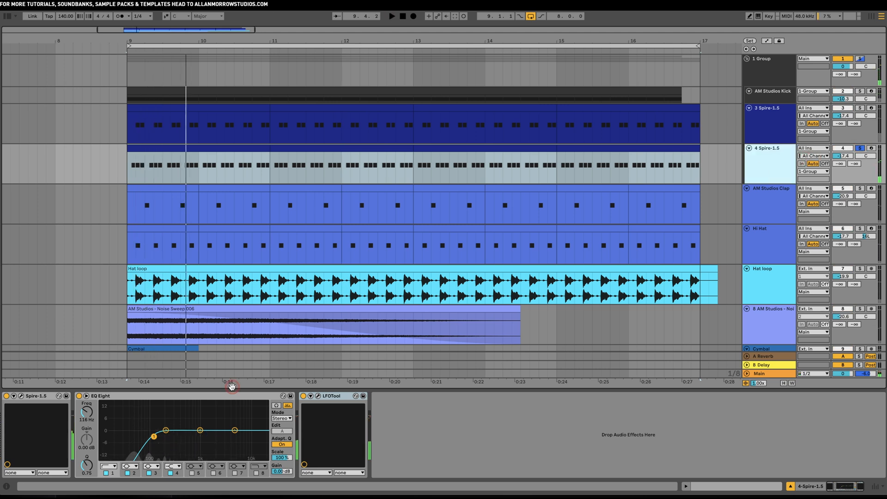
{"action": "left_click", "coordinate": [21, 396]}
{"action": "left_click", "coordinate": [214, 79]}
{"action": "left_click_drag", "start_coordinate": [214, 80], "coordinate": [299, 87]}
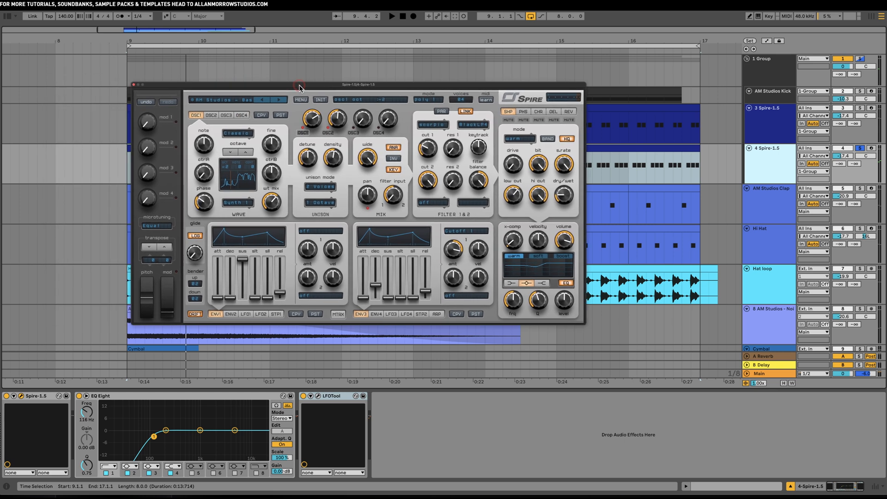
{"action": "left_click", "coordinate": [213, 116]}
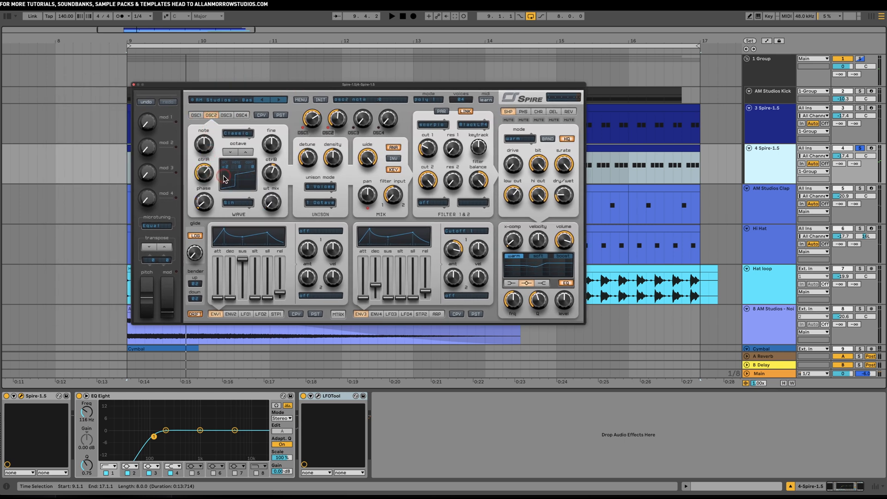
{"action": "left_click_drag", "start_coordinate": [281, 87], "coordinate": [357, 120]}
{"action": "left_click", "coordinate": [273, 149]}
Step: Play the soloed 4 Spire-1.5 bass while sweeping oscillator 1's phase in Spire
{"action": "key", "text": "space"}
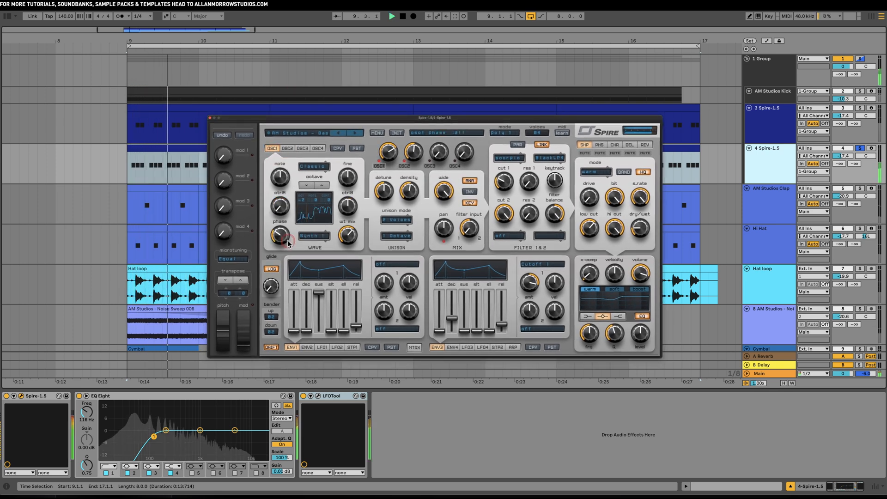
{"action": "left_click_drag", "start_coordinate": [287, 241], "coordinate": [283, 267]}
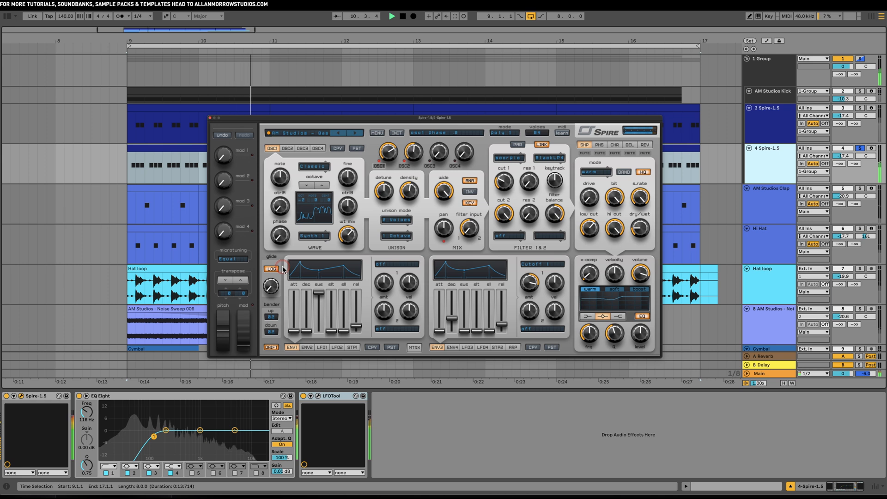
{"action": "key", "text": "space"}
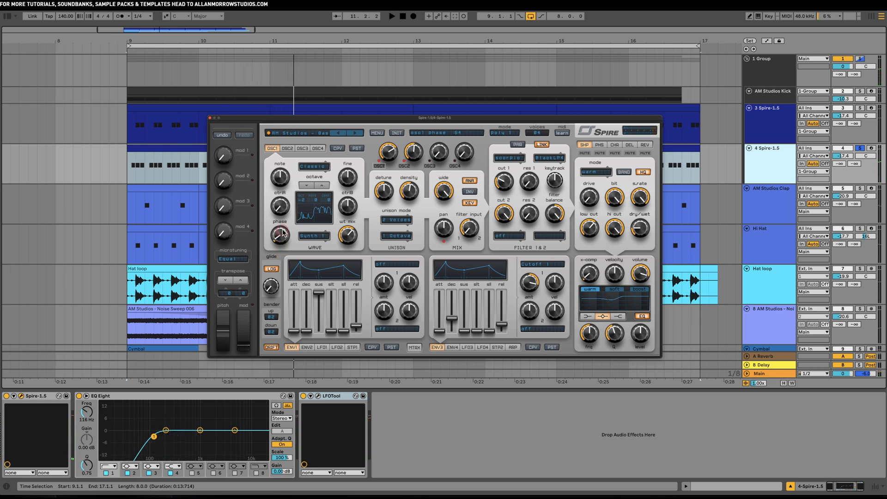
{"action": "key", "text": "space"}
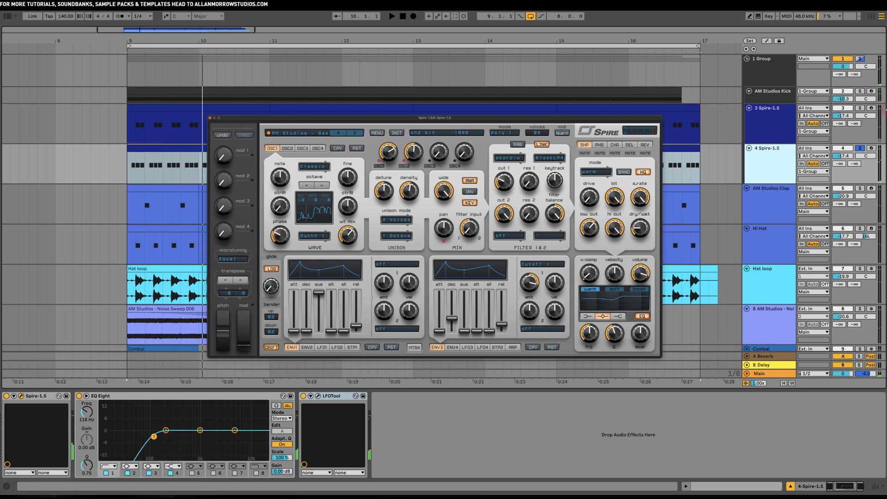
Step: Unsolo the 4 Spire-1.5 track, close Spire and lower the track's volume to about -17.9 dB while playing the mix
{"action": "left_click", "coordinate": [860, 150]}
{"action": "left_click", "coordinate": [283, 121]}
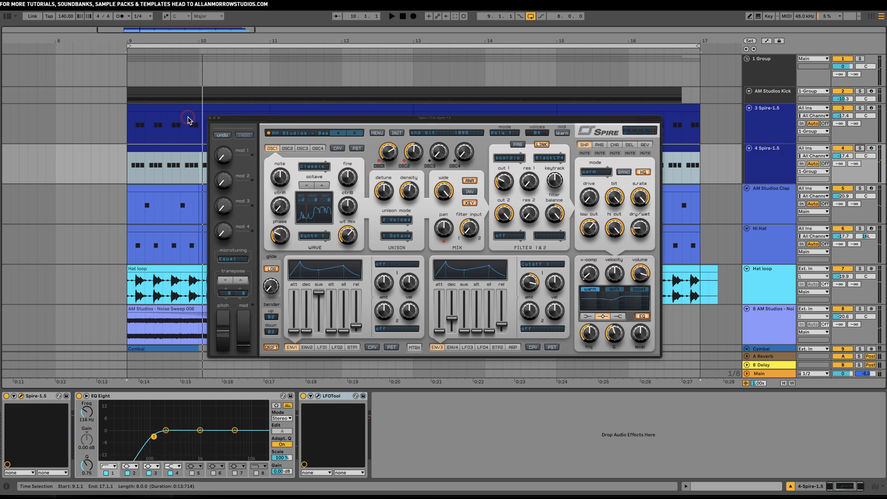
{"action": "left_click", "coordinate": [208, 120]}
{"action": "key", "text": "space"}
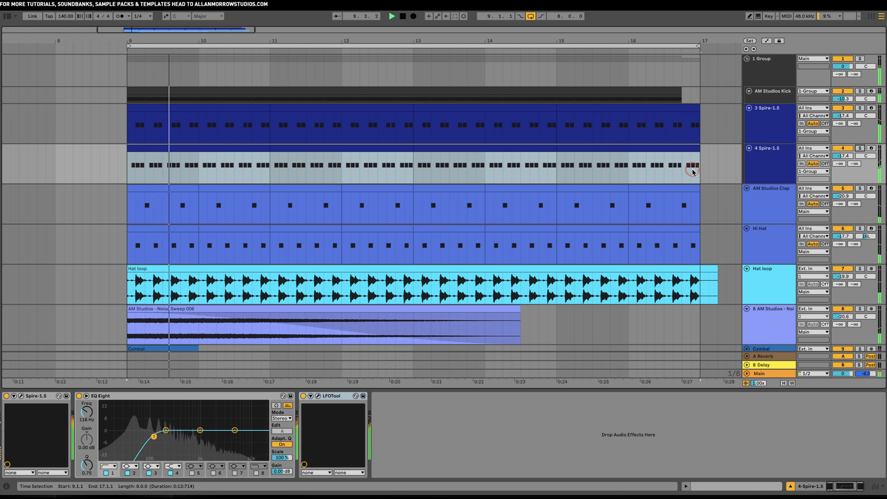
{"action": "left_click_drag", "start_coordinate": [842, 156], "coordinate": [846, 159]}
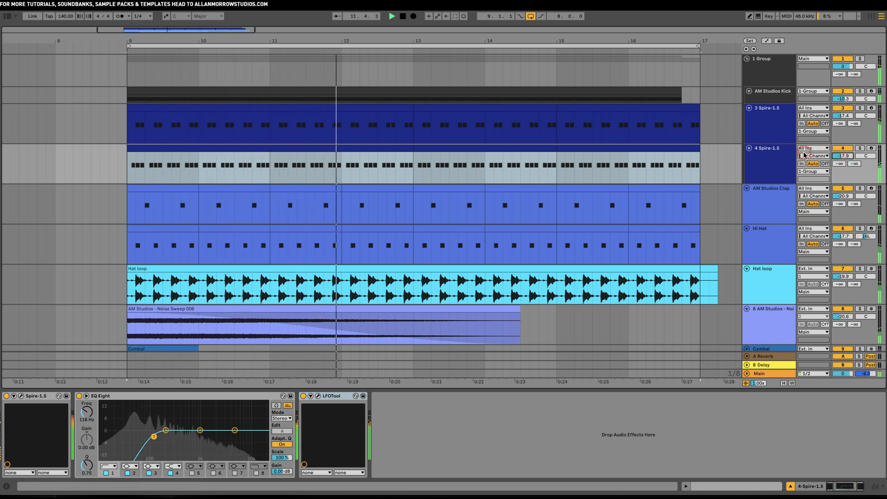
{"action": "key", "text": "space"}
Step: Open LFOTool on the 4 Spire-1.5 track to view its sidechain curve
{"action": "left_click", "coordinate": [777, 157]}
{"action": "left_click", "coordinate": [315, 400]}
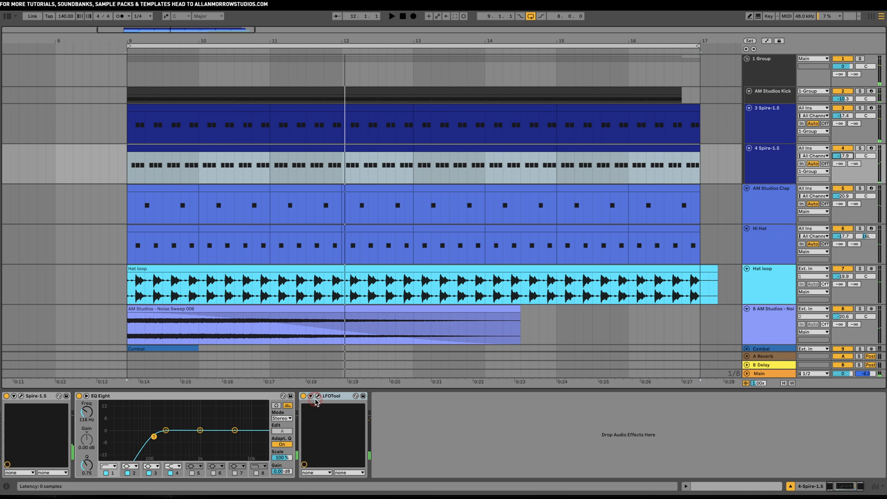
{"action": "left_click", "coordinate": [451, 295]}
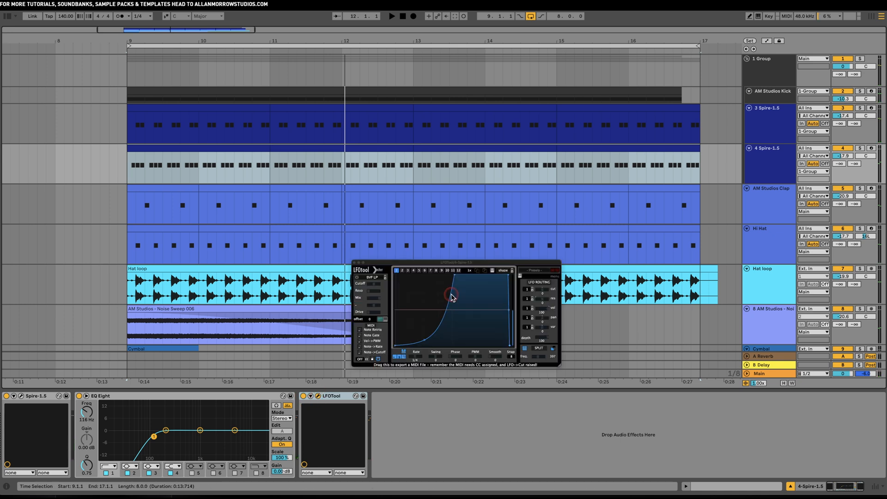
Step: Rename the 4 Spire-1.5 track to "Mid Bass Drive" and change its track colour to light cyan
{"action": "right_click", "coordinate": [774, 153]}
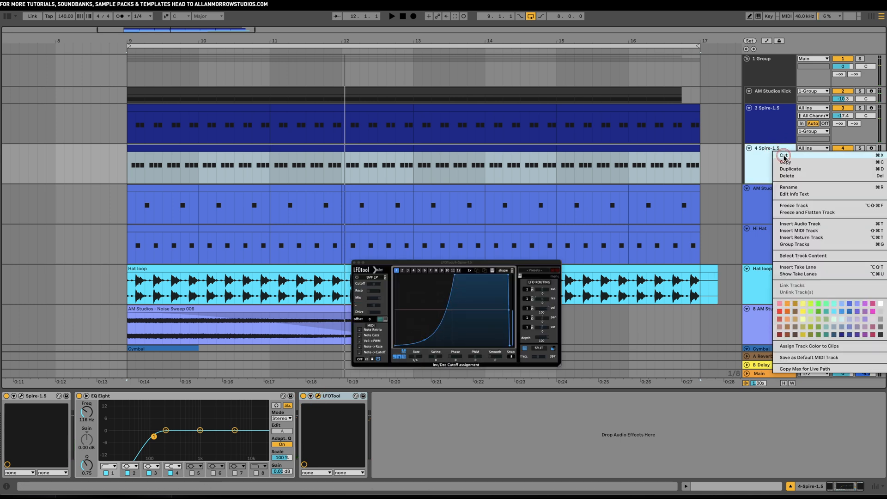
{"action": "left_click", "coordinate": [805, 187]}
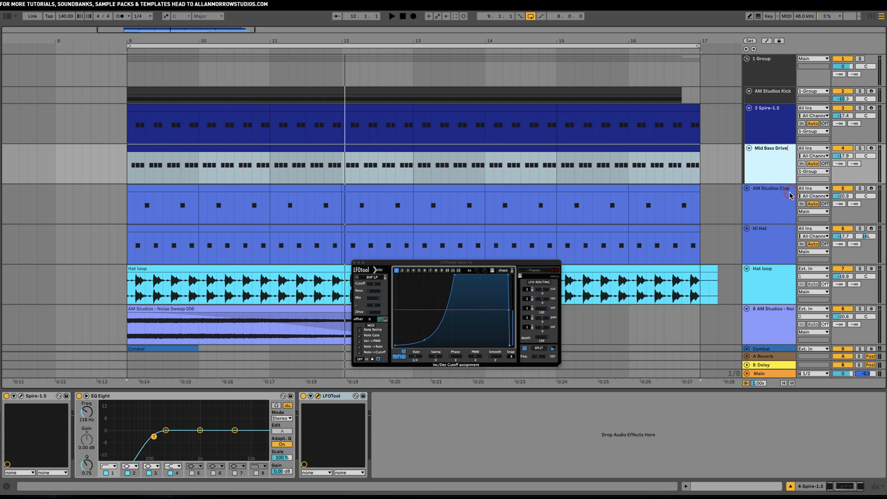
{"action": "right_click", "coordinate": [779, 171]}
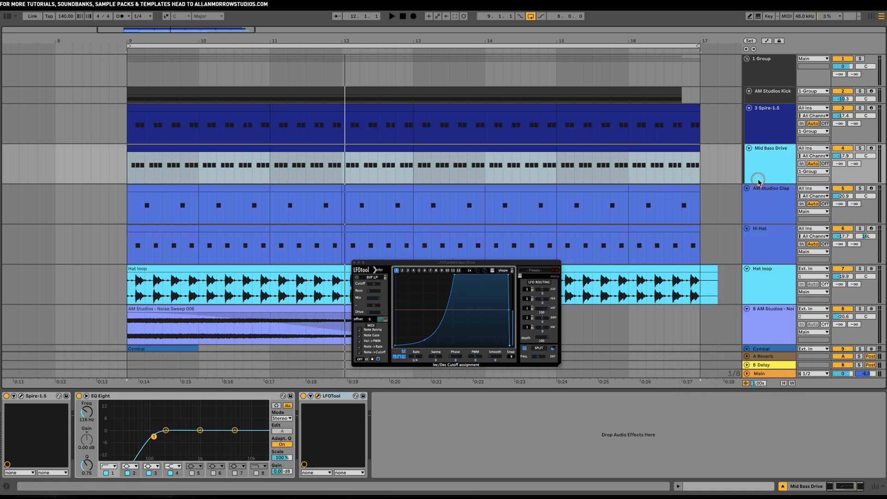
Step: Select the Mid Bass Drive clips from bar 9 to bar 17 and colour them turquoise
{"action": "left_click", "coordinate": [656, 150]}
{"action": "left_click_drag", "start_coordinate": [699, 158], "coordinate": [137, 175]}
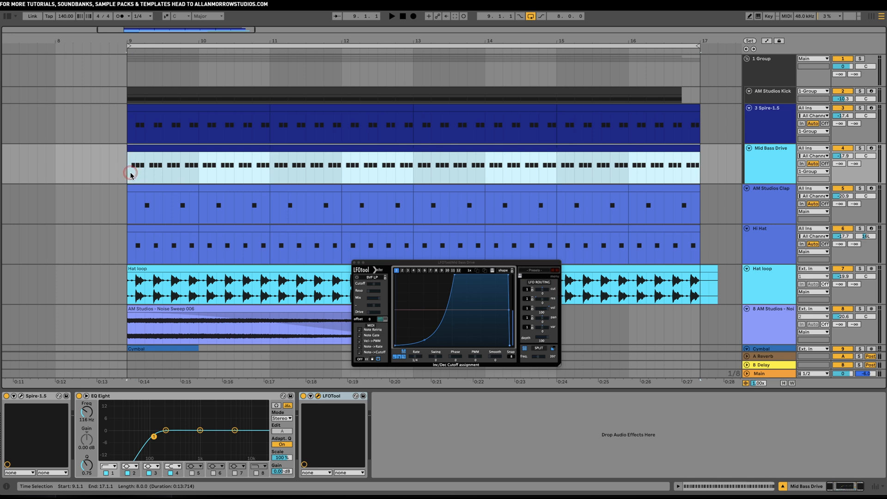
{"action": "right_click", "coordinate": [310, 148]}
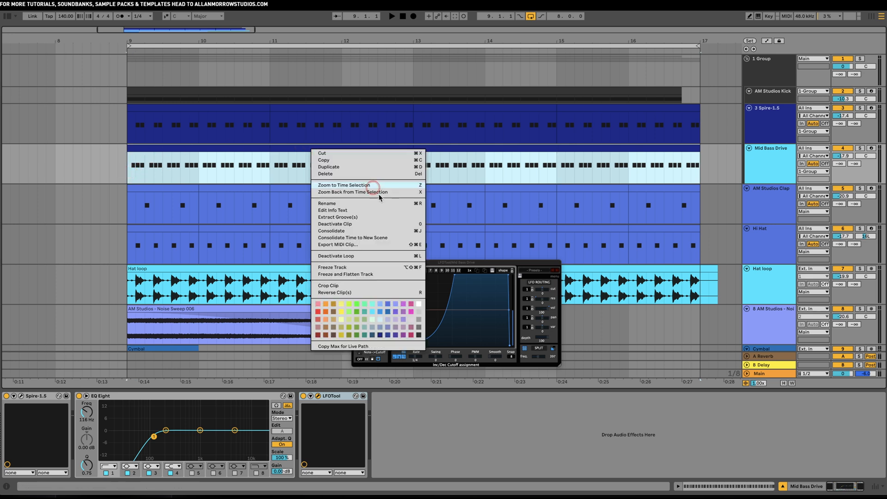
{"action": "left_click", "coordinate": [373, 304]}
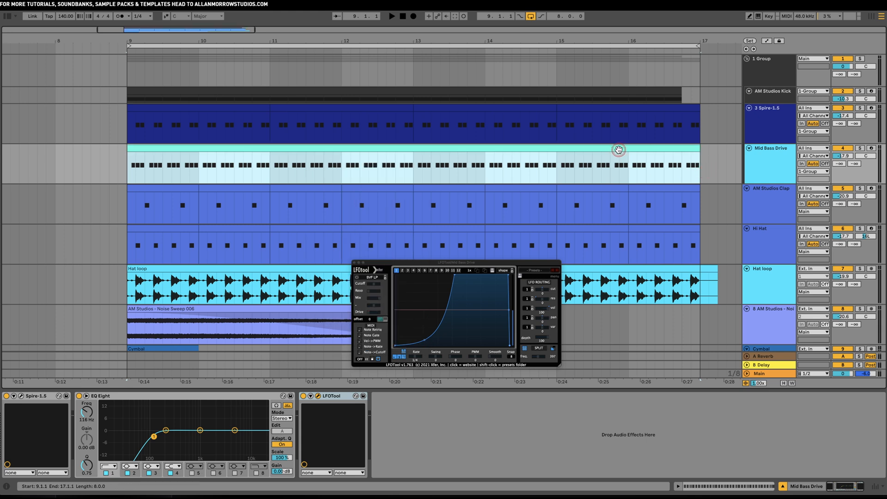
{"action": "left_click", "coordinate": [778, 160]}
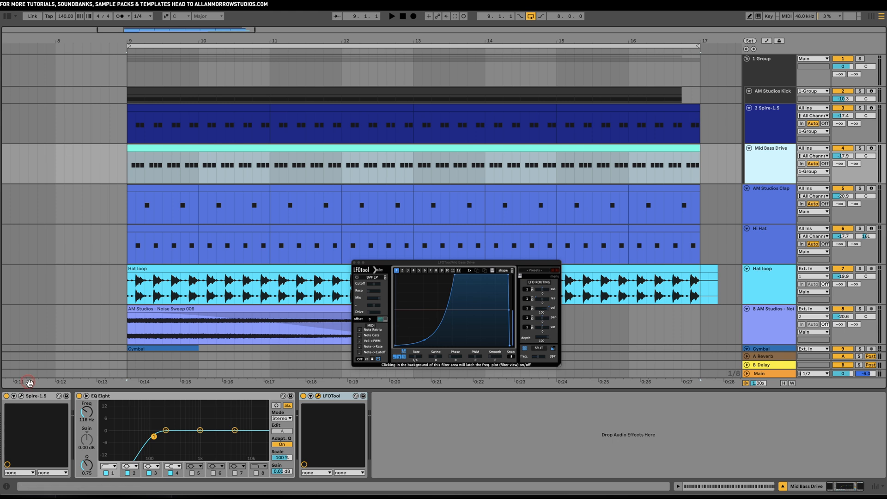
Step: Search the browser for "lfo", add a second LFOTool after the first on Mid Bass Drive and arrange both windows one above the other
{"action": "left_click", "coordinate": [6, 17]}
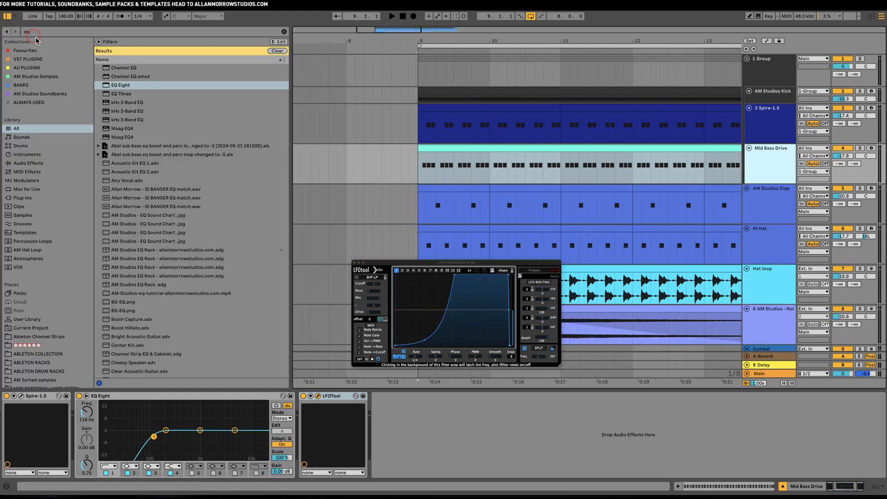
{"action": "left_click", "coordinate": [116, 32]}
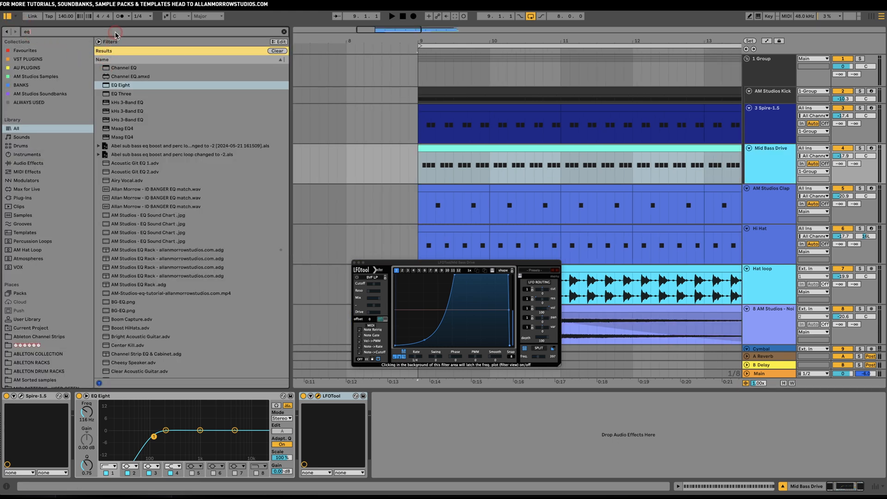
{"action": "type", "text": "lfo tool"}
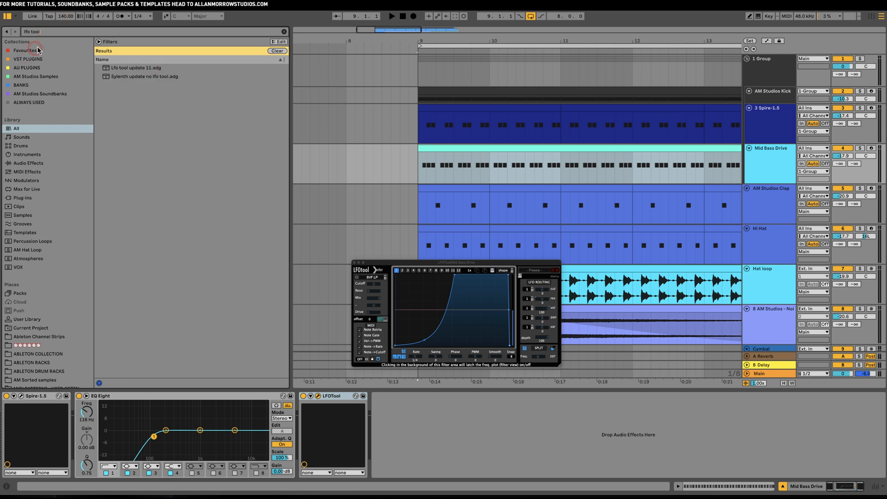
{"action": "key", "text": "BackSpace"}
{"action": "key", "text": "BackSpace"}
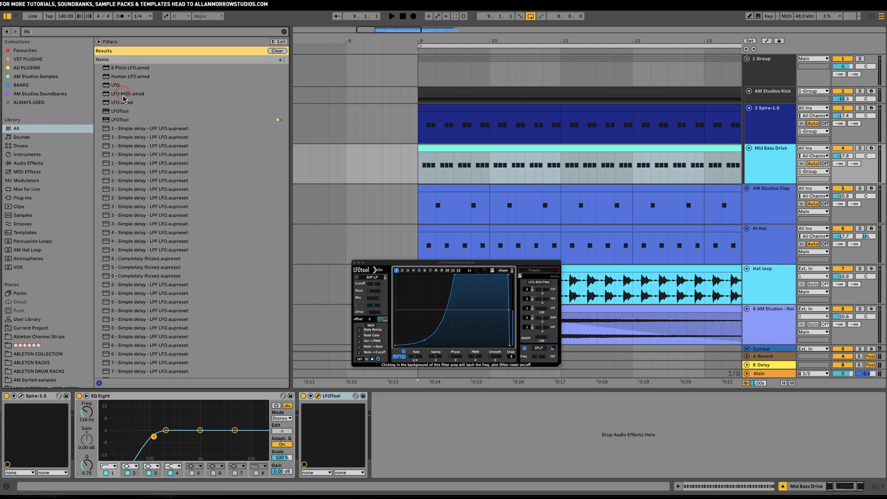
{"action": "left_click_drag", "start_coordinate": [123, 120], "coordinate": [377, 410]}
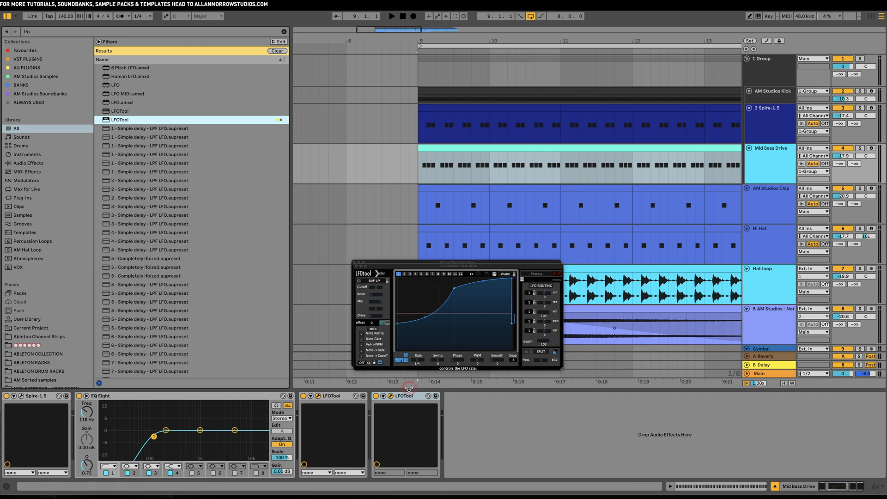
{"action": "left_click_drag", "start_coordinate": [379, 266], "coordinate": [353, 95]}
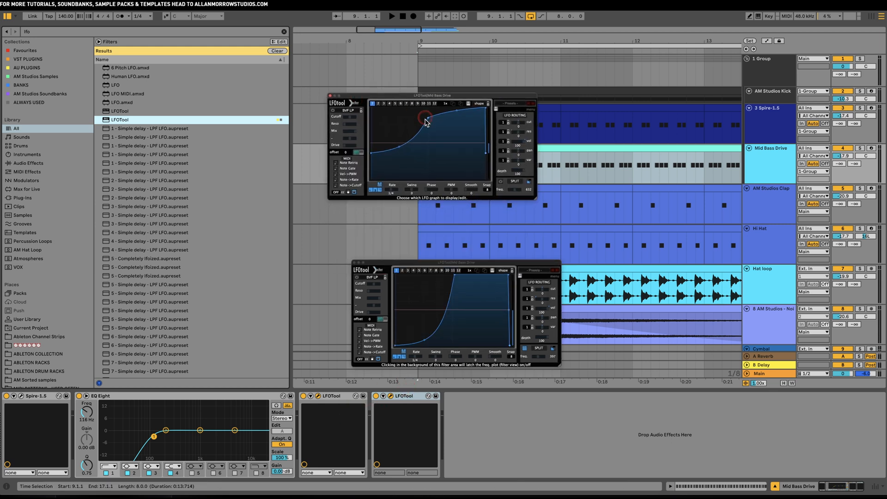
{"action": "left_click_drag", "start_coordinate": [458, 261], "coordinate": [425, 214]}
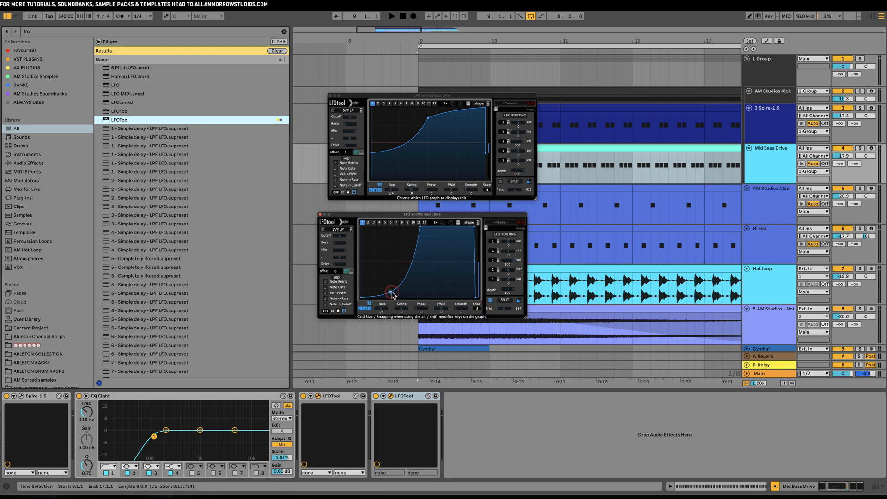
Step: Reshape the second LFOTool's curve, raising its knee and setting its start point just below the middle, while playing the mix
{"action": "left_click", "coordinate": [428, 115]}
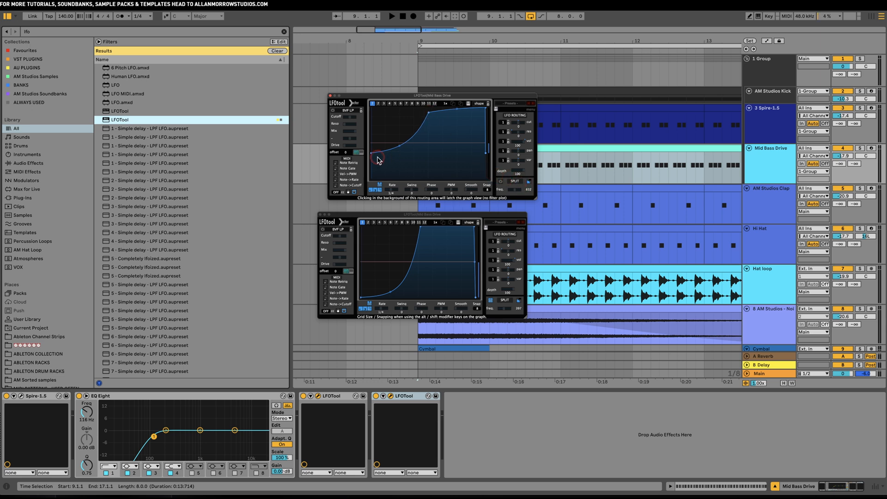
{"action": "left_click_drag", "start_coordinate": [371, 153], "coordinate": [371, 140]}
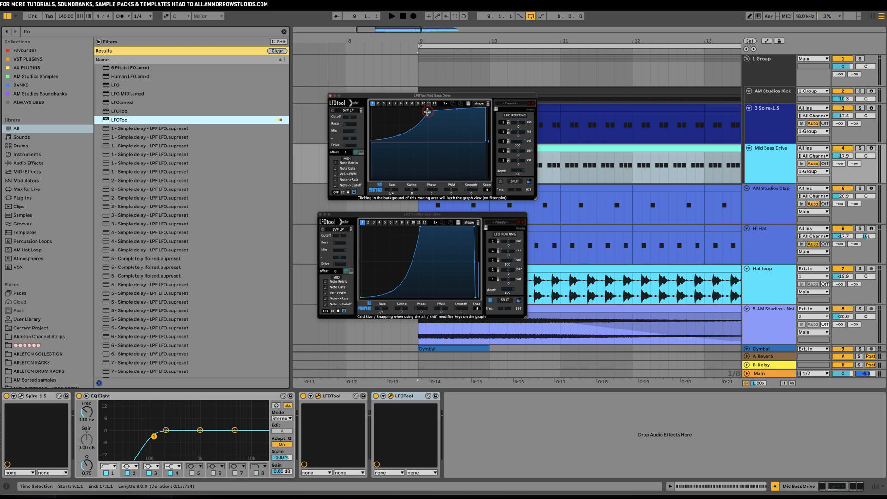
{"action": "key", "text": "space"}
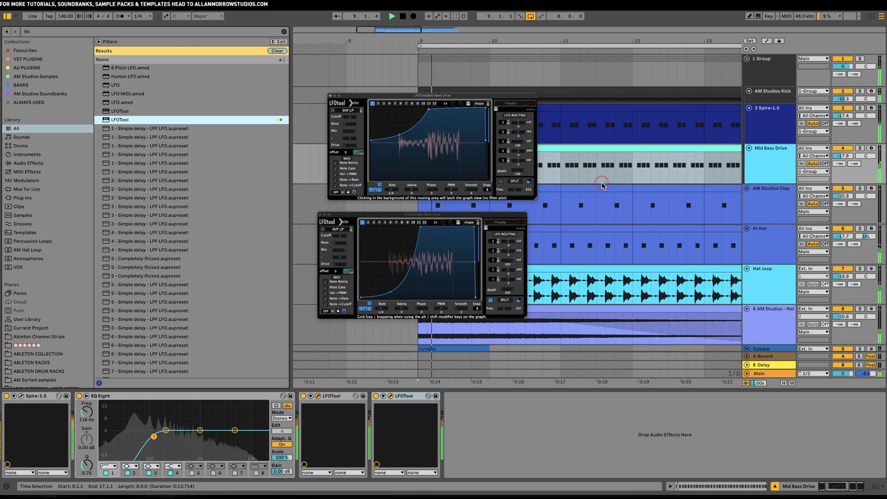
{"action": "left_click_drag", "start_coordinate": [371, 141], "coordinate": [370, 148]}
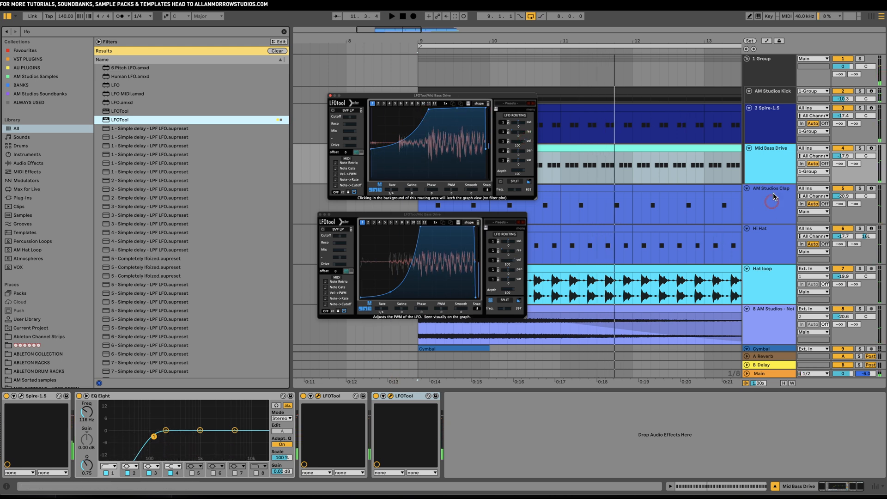
Step: Solo the Mid Bass Drive track and play it through both LFOTool curves
{"action": "left_click", "coordinate": [773, 160]}
{"action": "left_click", "coordinate": [861, 149]}
{"action": "key", "text": "space"}
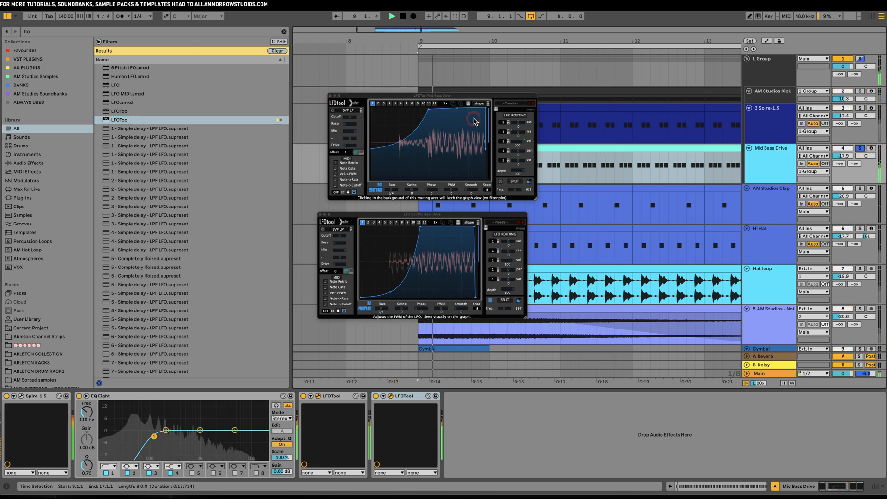
Step: Fine-tune the knee of the upper LFOTool window's curve, auditioning Mid Bass Drive soloed and within the full mix
{"action": "mouse_move", "coordinate": [429, 109]}
{"action": "left_mouse_down"}
{"action": "mouse_move", "coordinate": [431, 142]}
{"action": "mouse_move", "coordinate": [431, 113]}
{"action": "left_mouse_up"}
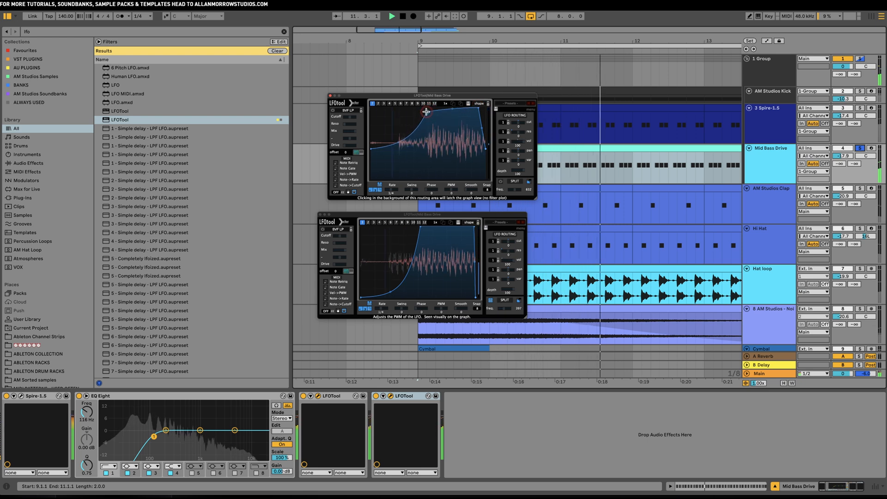
{"action": "left_click_drag", "start_coordinate": [370, 153], "coordinate": [882, 144]}
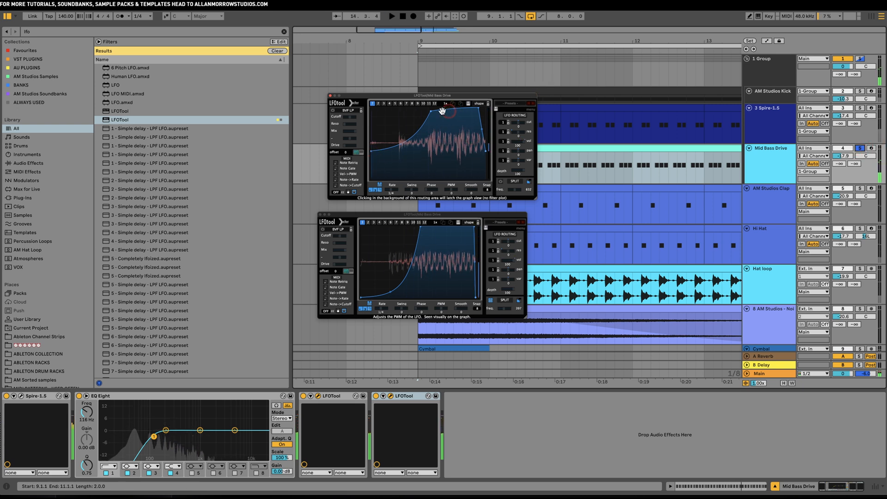
{"action": "key", "text": "space"}
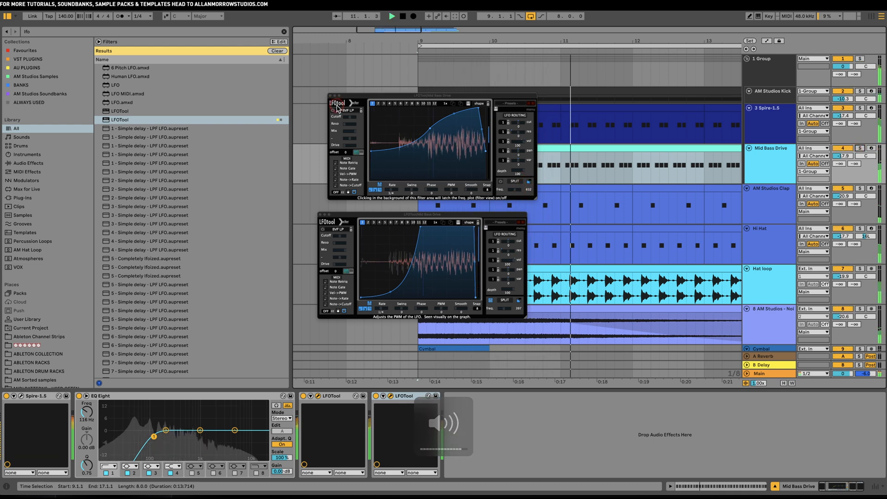
{"action": "left_click_drag", "start_coordinate": [430, 129], "coordinate": [428, 124]}
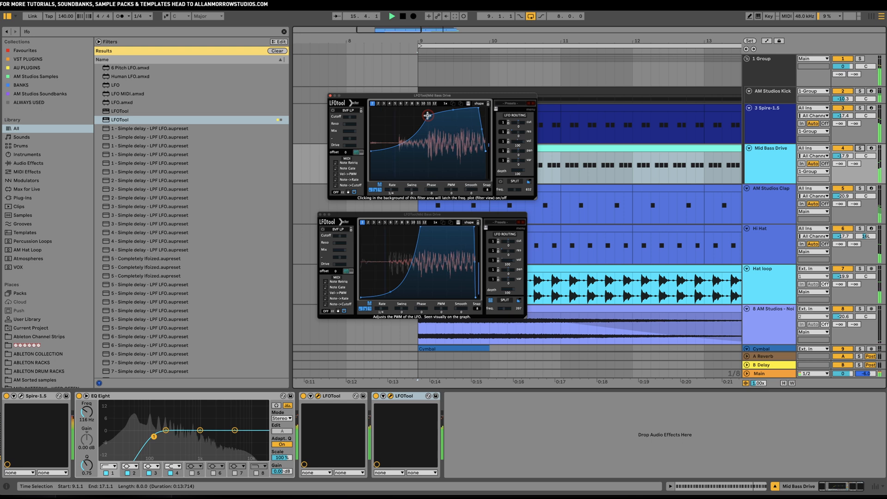
{"action": "left_click_drag", "start_coordinate": [426, 122], "coordinate": [423, 129]}
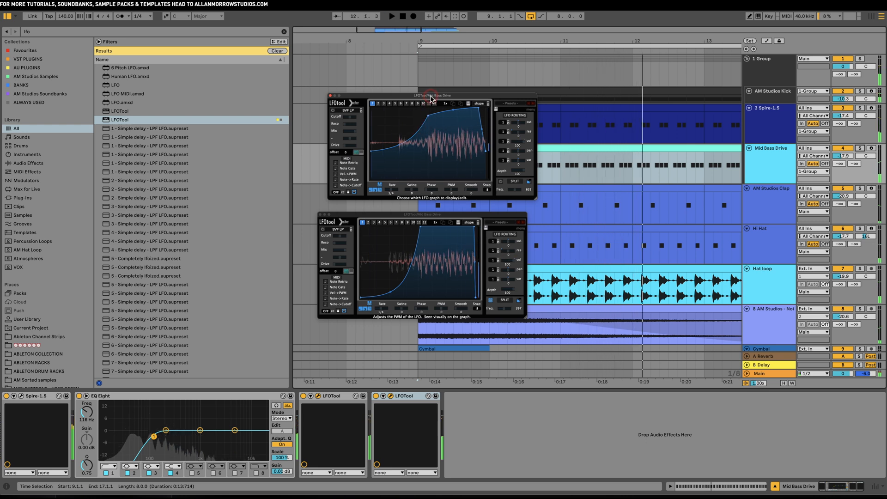
Step: Close both LFOTool windows and hide the browser to widen the arrangement
{"action": "left_click", "coordinate": [330, 95]}
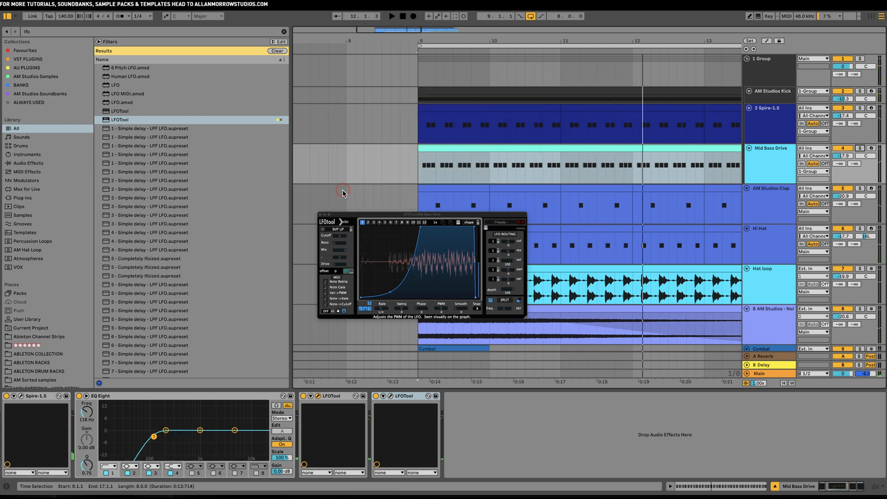
{"action": "left_click", "coordinate": [322, 214]}
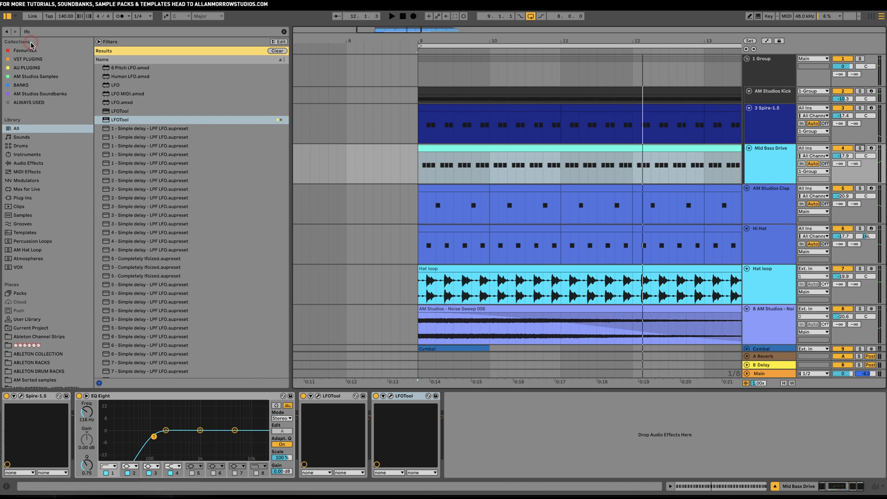
{"action": "left_click", "coordinate": [7, 16]}
{"action": "left_click", "coordinate": [508, 228]}
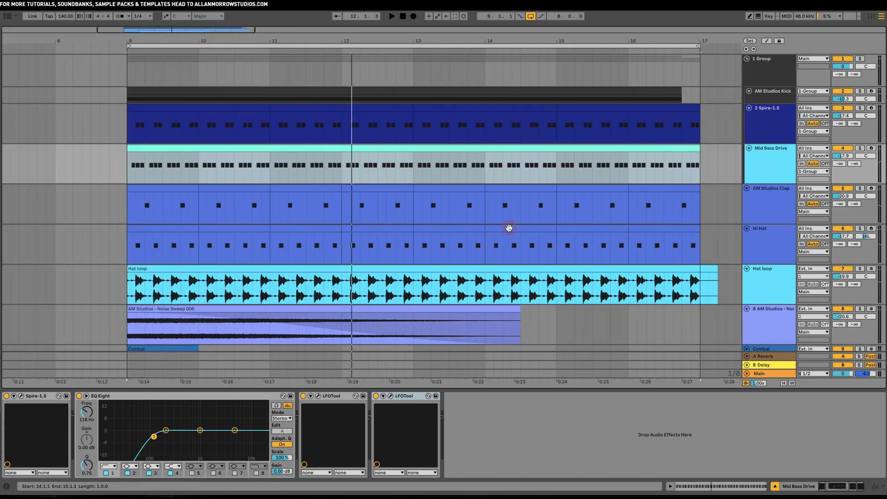
{"action": "left_click", "coordinate": [508, 230]}
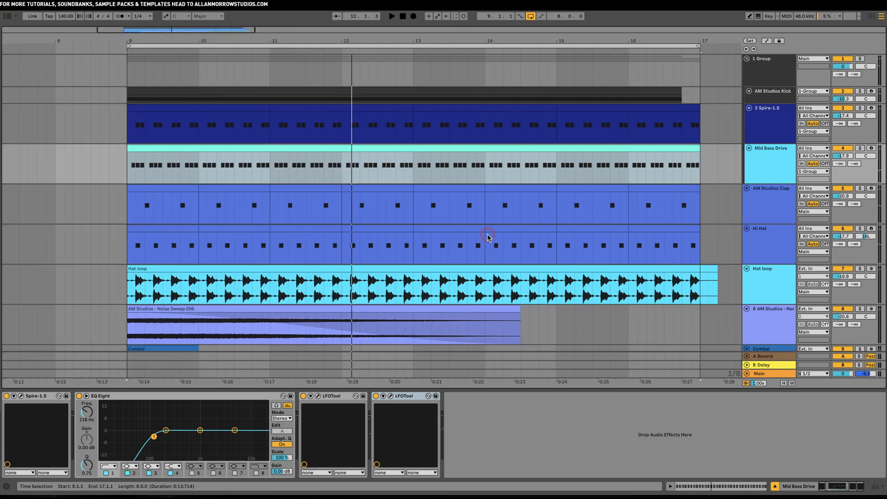
Step: Duplicate the Mid Bass Drive track with its clips and devices
{"action": "left_click", "coordinate": [795, 159]}
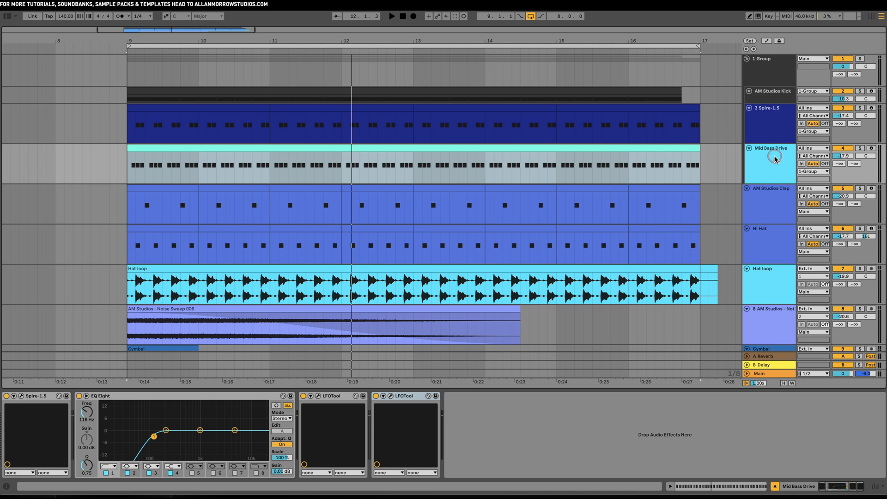
{"action": "right_click", "coordinate": [774, 157]}
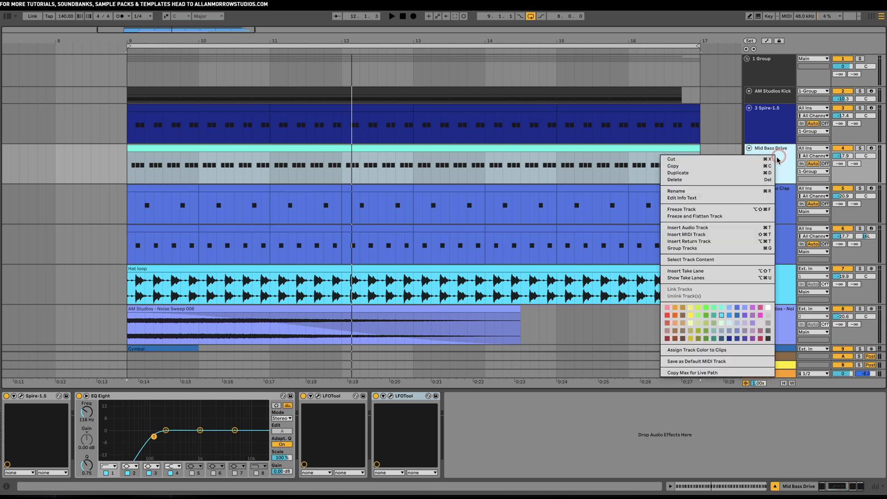
{"action": "left_click", "coordinate": [715, 173]}
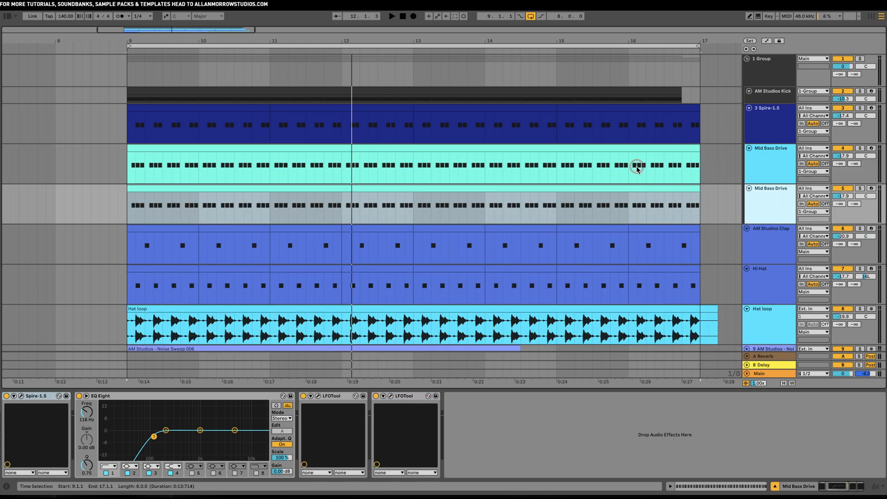
Step: Open the duplicated Mid Bass Drive clip and delete every note after its first three-note group
{"action": "left_click", "coordinate": [632, 187]}
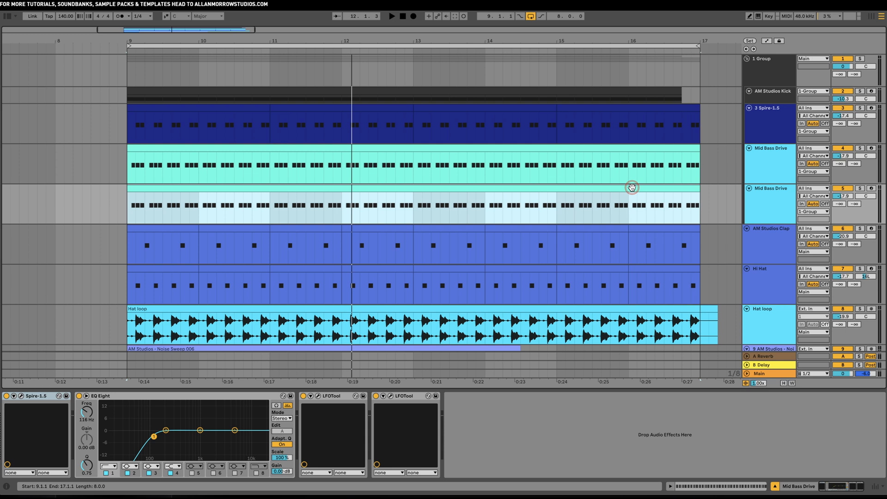
{"action": "double_click", "coordinate": [630, 189]}
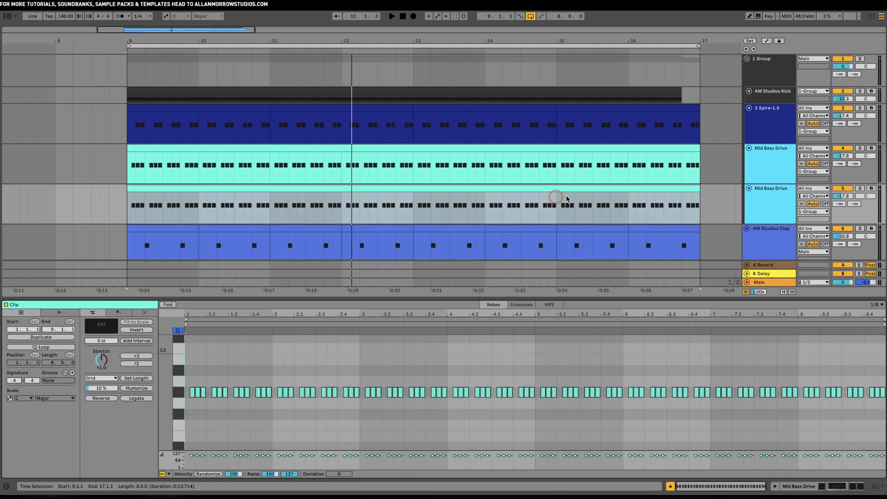
{"action": "left_click", "coordinate": [768, 200]}
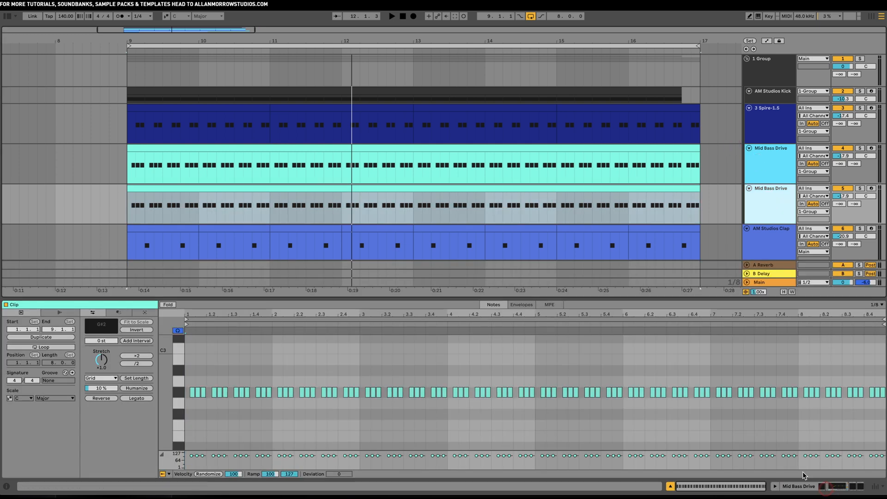
{"action": "left_click_drag", "start_coordinate": [209, 372], "coordinate": [870, 410]}
{"action": "key", "text": "Delete"}
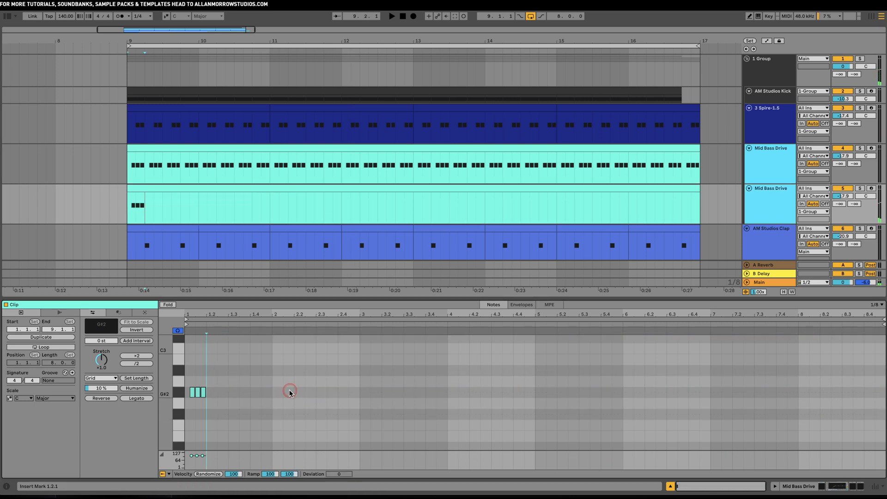
Step: Open Spire on the duplicated Mid Bass Drive track and audition the AM Studios - Bass 004 preset
{"action": "left_click", "coordinate": [765, 198]}
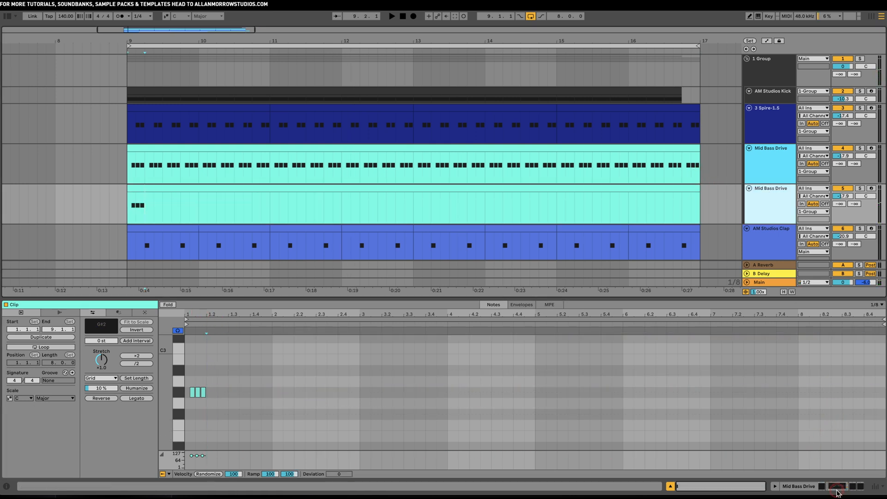
{"action": "left_click", "coordinate": [808, 488]}
{"action": "left_click", "coordinate": [21, 396]}
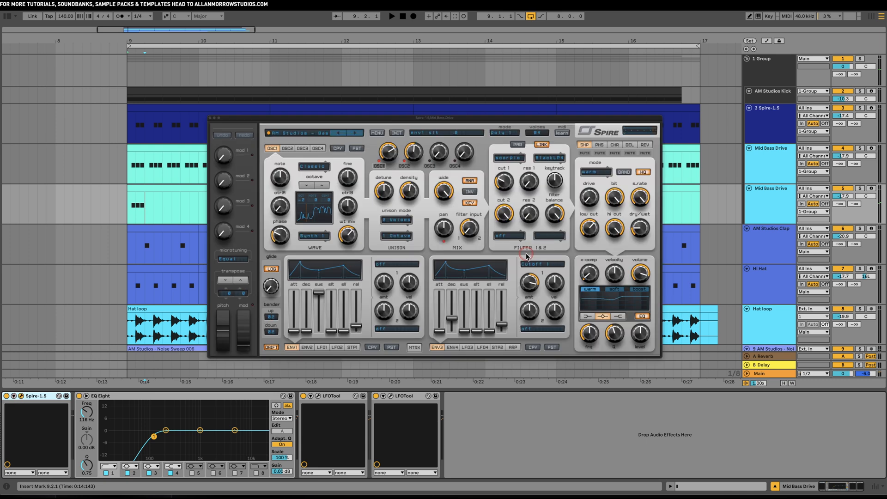
{"action": "left_click", "coordinate": [286, 133]}
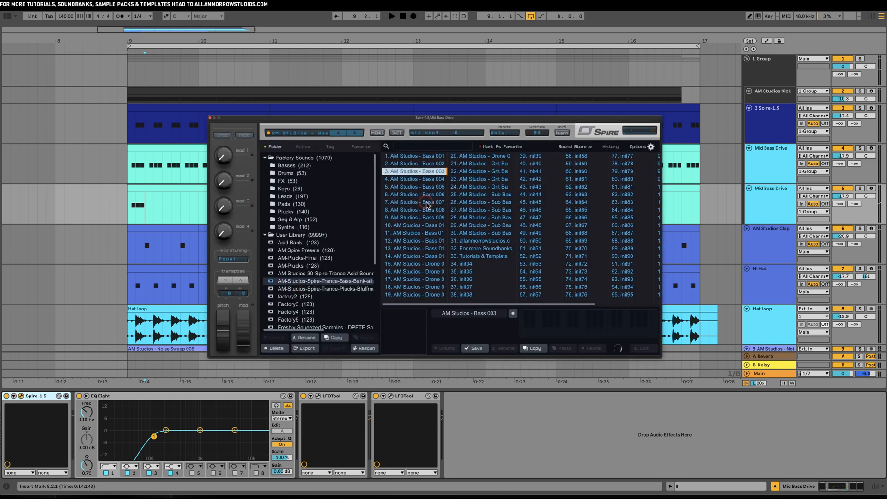
{"action": "left_click", "coordinate": [417, 180]}
{"action": "key", "text": "space"}
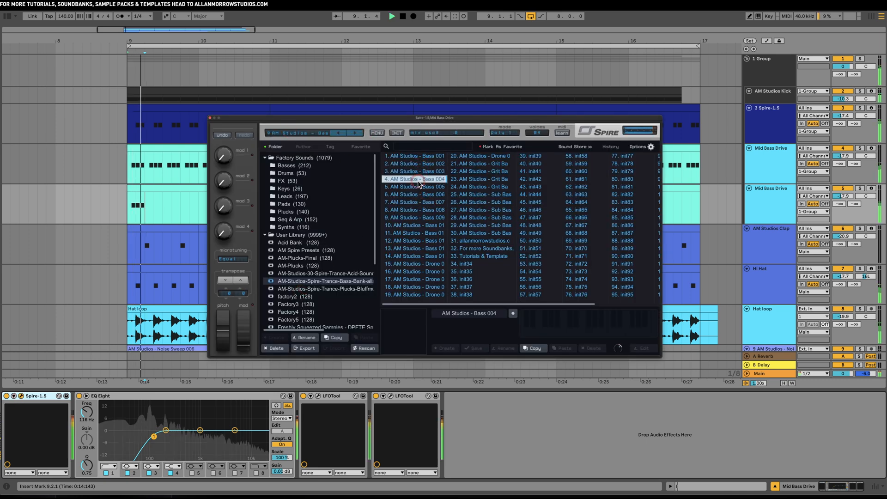
Step: Solo the duplicated track, audition the Bass 006 preset, load AM Studios - Bass 007 and close Spire
{"action": "left_click", "coordinate": [859, 188]}
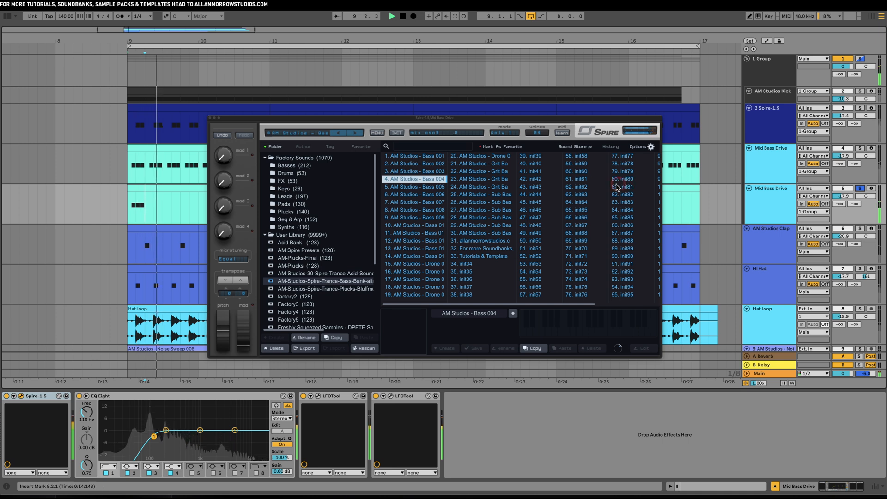
{"action": "left_click", "coordinate": [414, 194]}
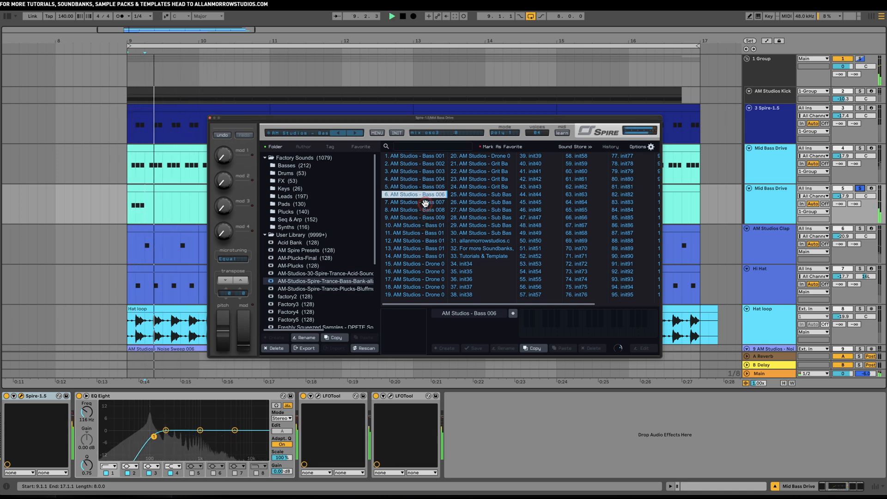
{"action": "left_click", "coordinate": [424, 203]}
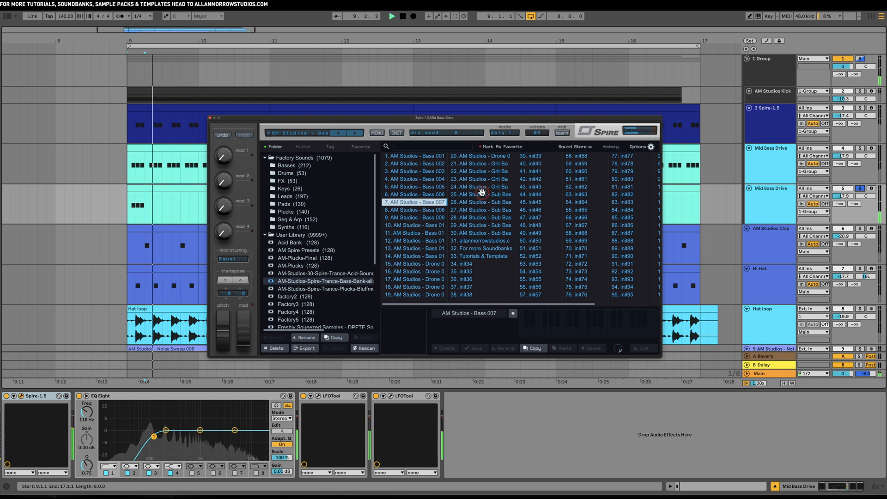
{"action": "left_click_drag", "start_coordinate": [243, 120], "coordinate": [291, 127]}
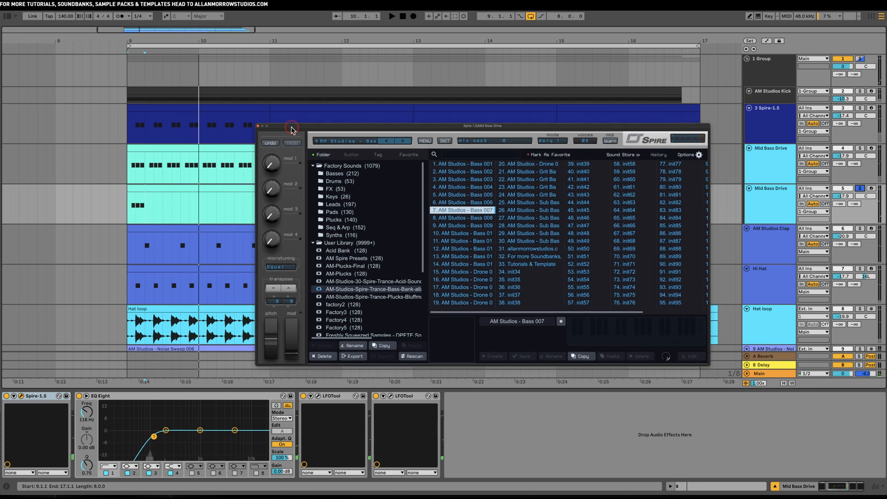
{"action": "left_click", "coordinate": [258, 126]}
Step: Thin the duplicated clip's opening notes to two G#2 sixteenths, at 1.1.2 and 1.1.4
{"action": "double_click", "coordinate": [156, 187]}
{"action": "key", "text": "space"}
{"action": "left_click", "coordinate": [217, 375]}
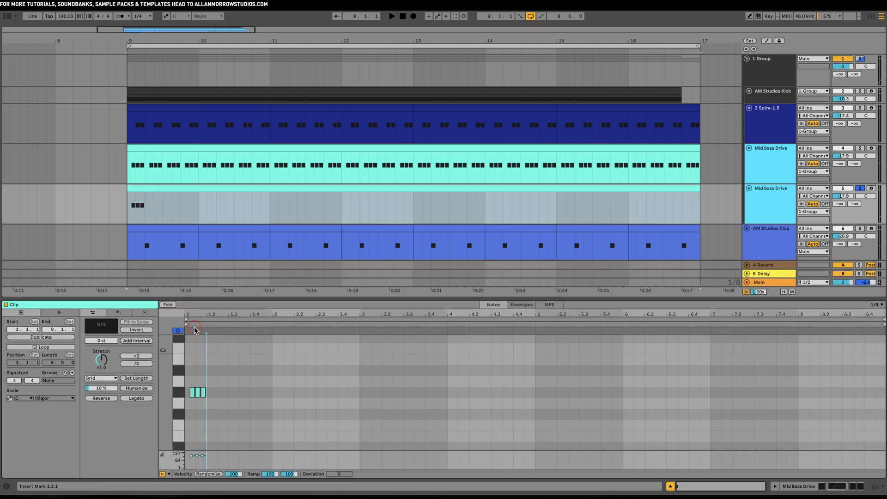
{"action": "left_click_drag", "start_coordinate": [172, 347], "coordinate": [214, 343]}
{"action": "scroll", "coordinate": [281, 360], "scroll_direction": "left", "scroll_amount": 2}
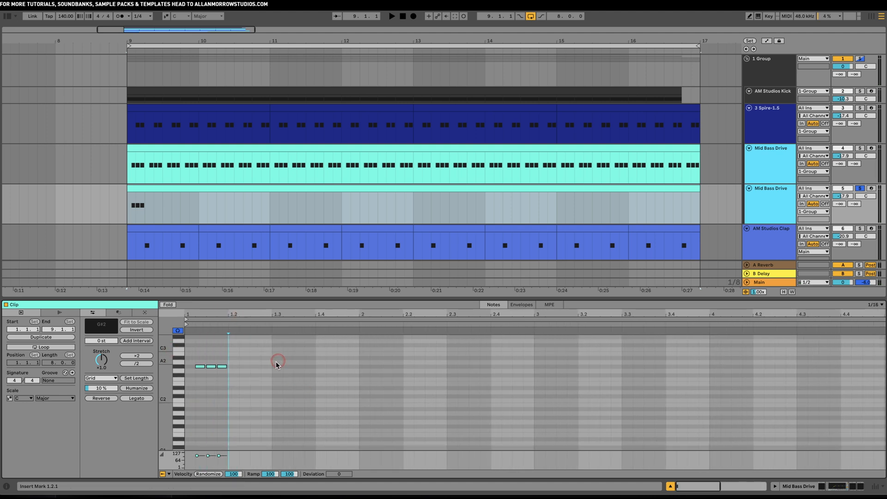
{"action": "left_click", "coordinate": [240, 384]}
{"action": "left_click", "coordinate": [222, 366]}
{"action": "double_click", "coordinate": [225, 367]}
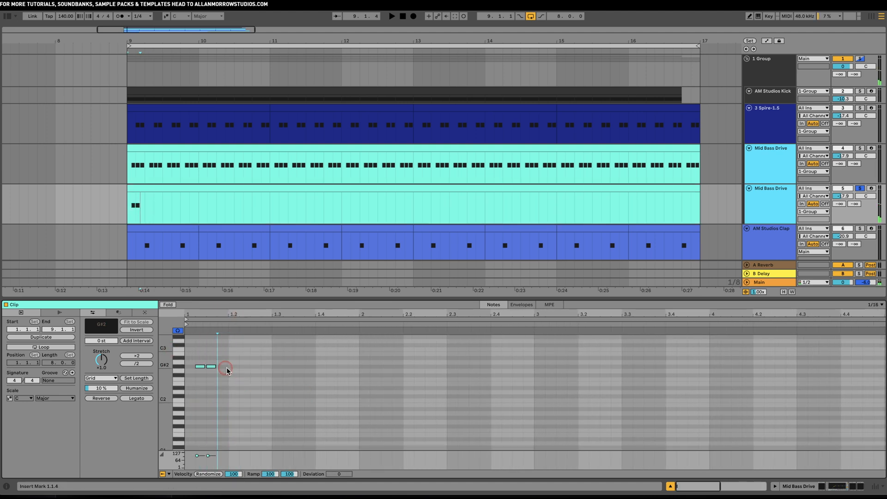
{"action": "left_click_drag", "start_coordinate": [214, 367], "coordinate": [225, 367]}
Step: Play both Mid Bass Drive tracks soloed together and add G#2 notes at 1.2.3 and 1.3.1 to the duplicated clip
{"action": "key", "text": "space"}
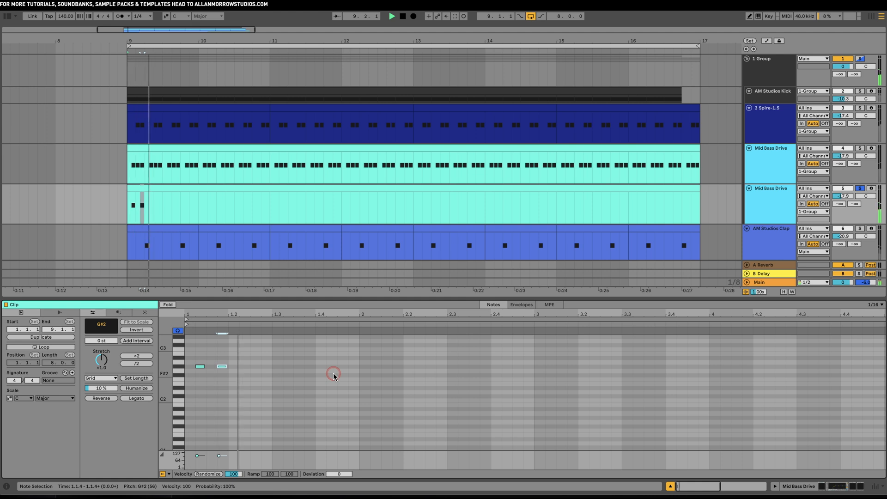
{"action": "left_click", "coordinate": [860, 149]}
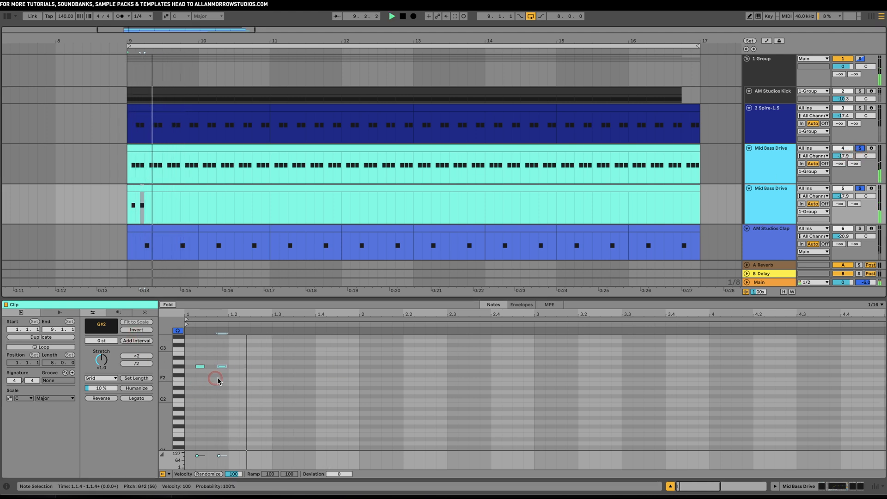
{"action": "double_click", "coordinate": [254, 368]}
{"action": "double_click", "coordinate": [266, 366]}
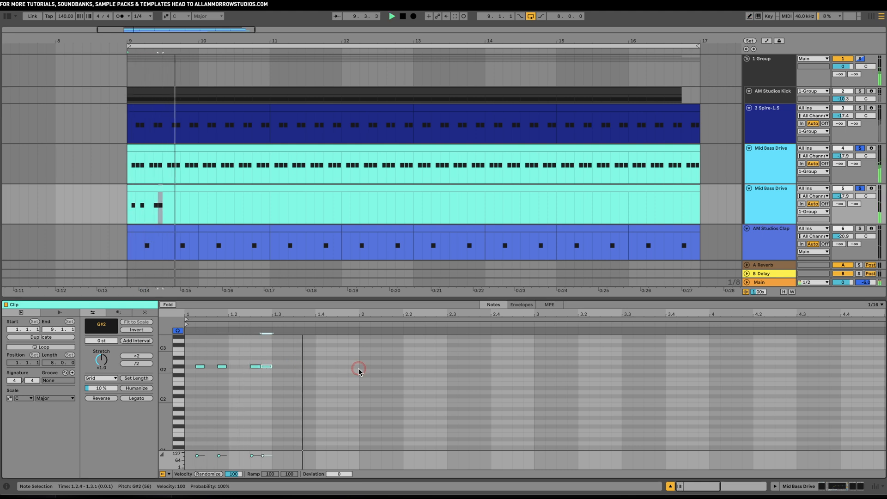
{"action": "left_click_drag", "start_coordinate": [268, 368], "coordinate": [278, 368]}
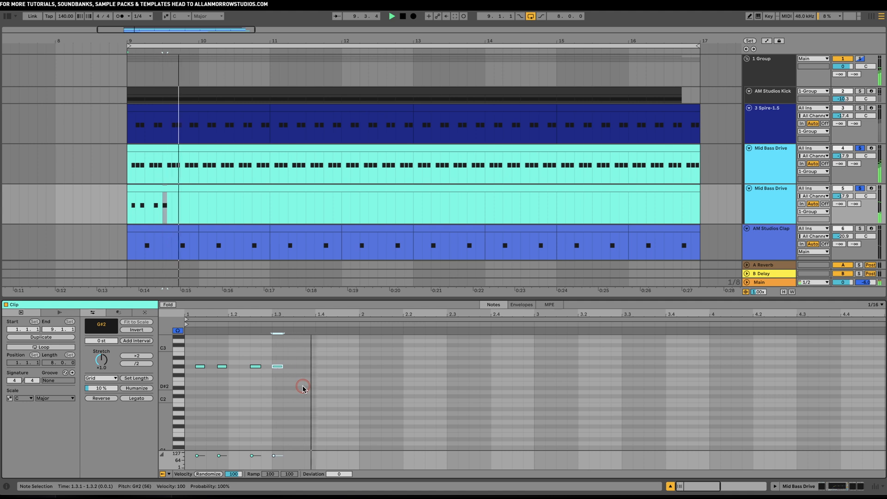
Step: Set the duplicated track's volume to -16.3 dB, draw G#2 notes at 1.3.4 and 1.4.3, and play the pattern
{"action": "left_click", "coordinate": [835, 198]}
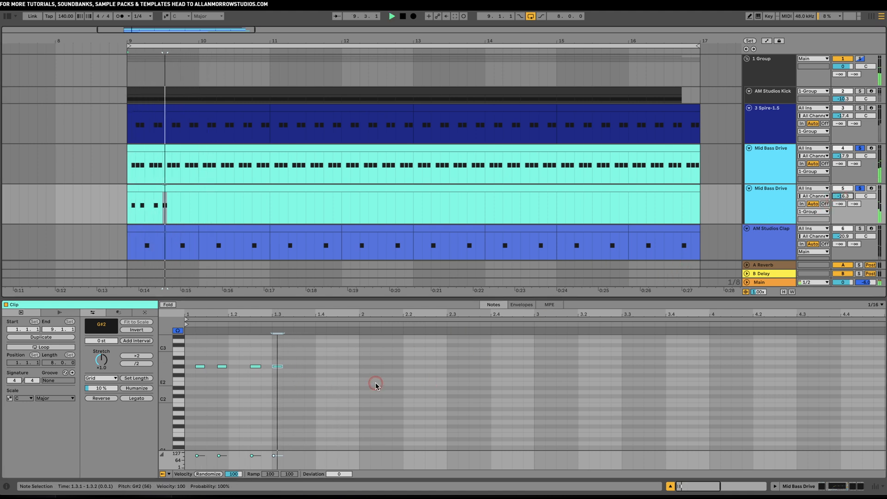
{"action": "left_click", "coordinate": [310, 371]}
{"action": "key", "text": "b"}
{"action": "left_click", "coordinate": [309, 366]}
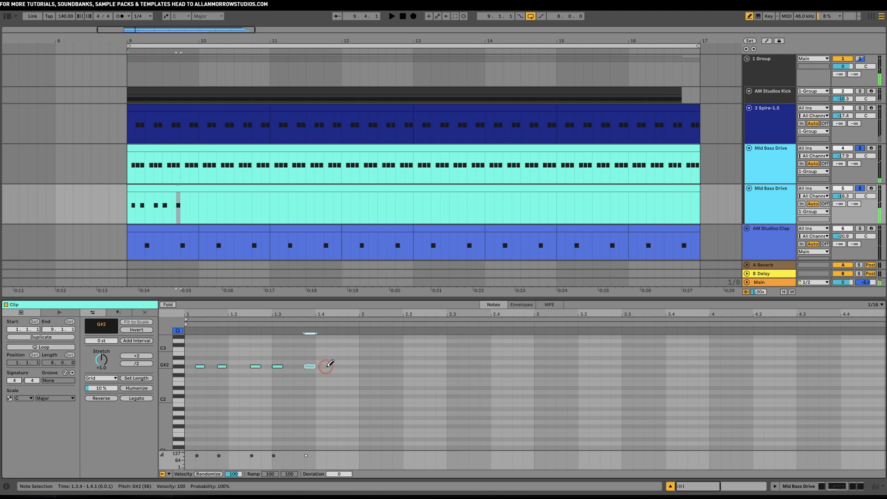
{"action": "left_click", "coordinate": [342, 366]}
{"action": "key", "text": "b"}
{"action": "key", "text": "space"}
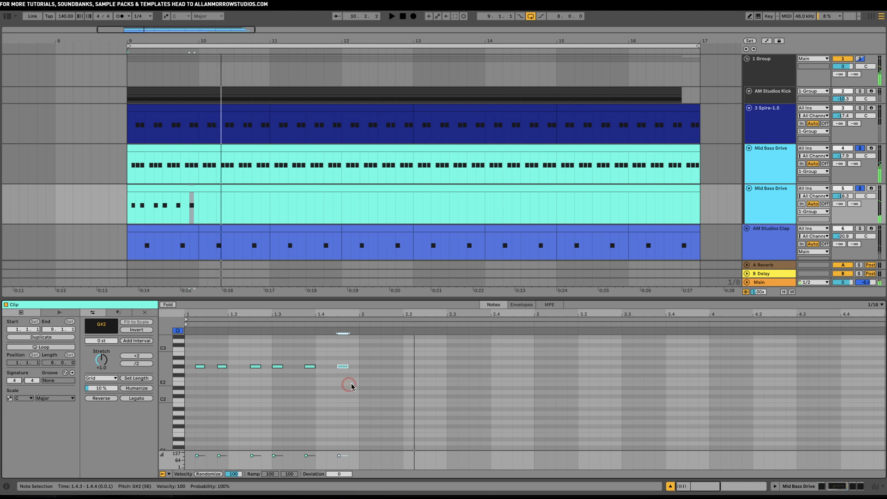
Step: Duplicate the one-bar G#2 pattern into bar 2, copy both bars into bars 3 and 4, and play it
{"action": "left_click_drag", "start_coordinate": [356, 375], "coordinate": [202, 367]}
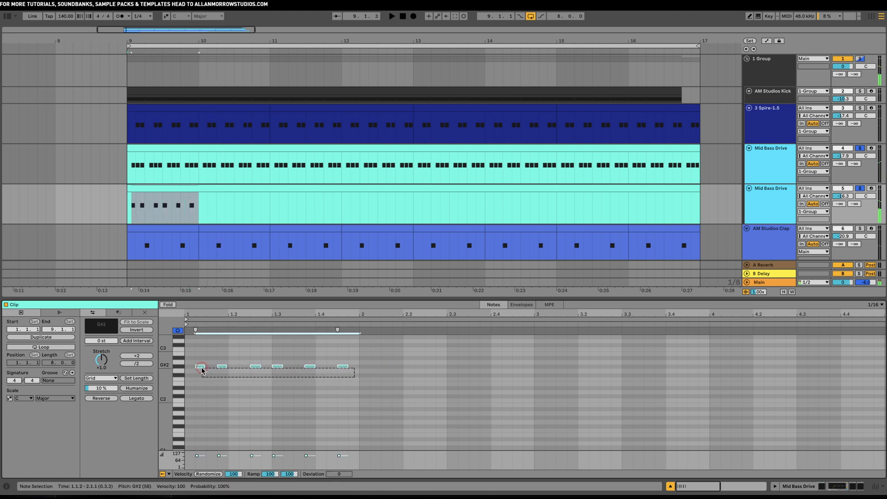
{"action": "key", "text": "ctrl+d"}
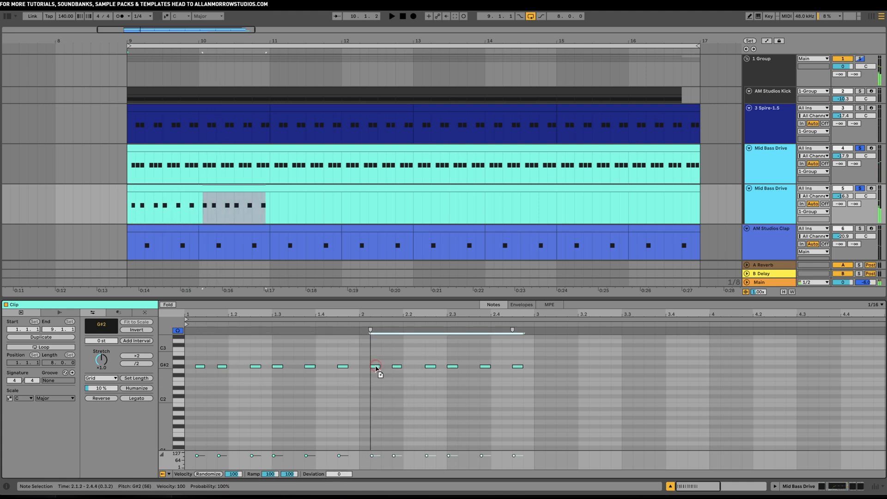
{"action": "left_click_drag", "start_coordinate": [530, 385], "coordinate": [558, 377]}
{"action": "key", "text": "space"}
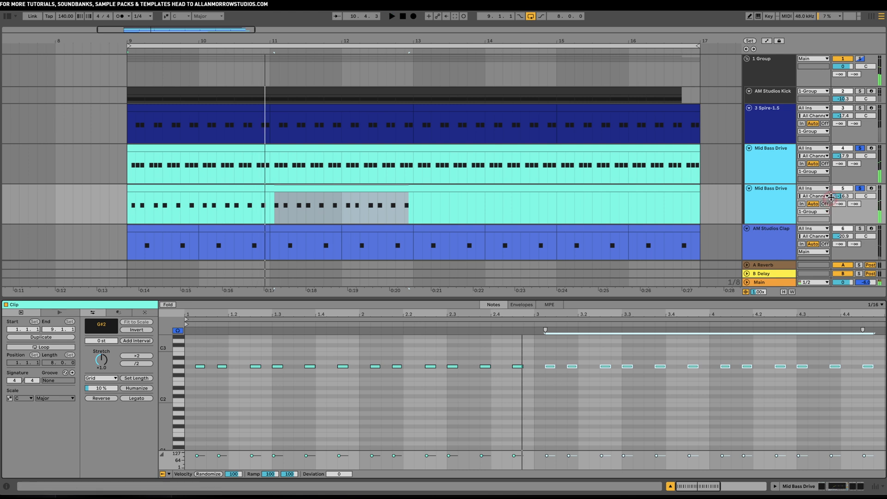
Step: Play the new pattern in the full mix and set the duplicated Mid Bass Drive track's volume to -9.5 dB
{"action": "left_click", "coordinate": [859, 189]}
{"action": "key", "text": "space"}
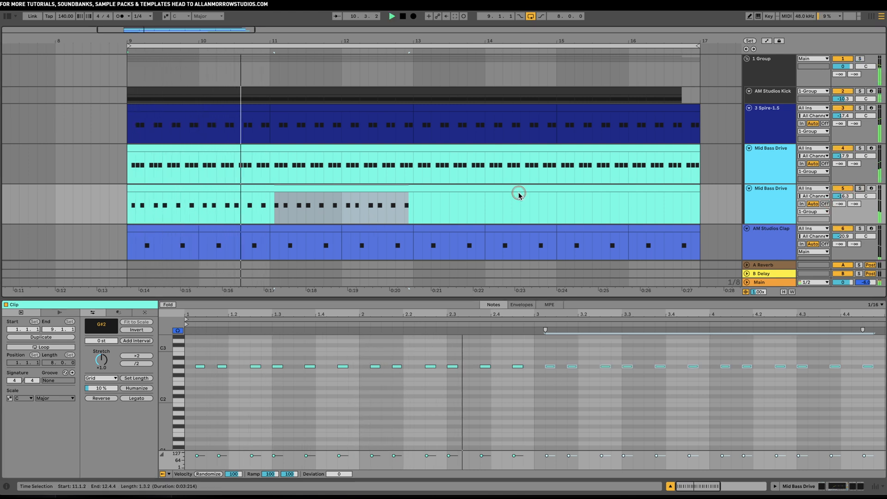
{"action": "key", "text": "space"}
{"action": "key", "text": "space"}
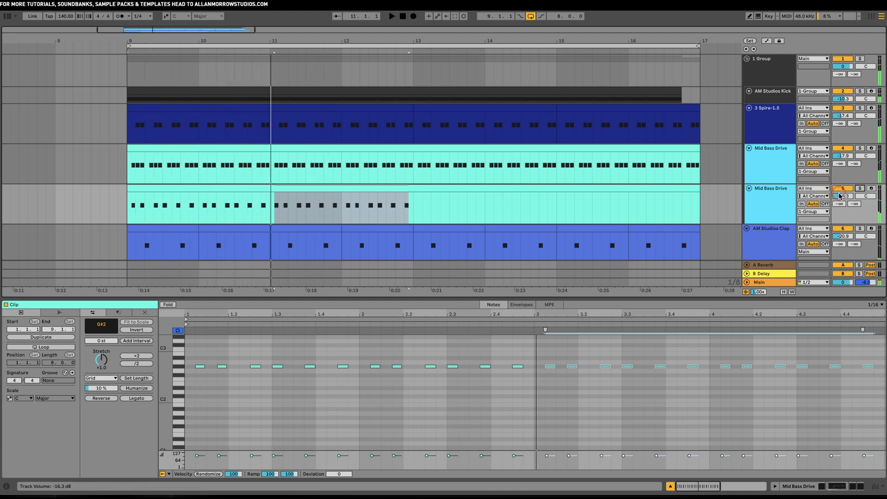
{"action": "key", "text": "space"}
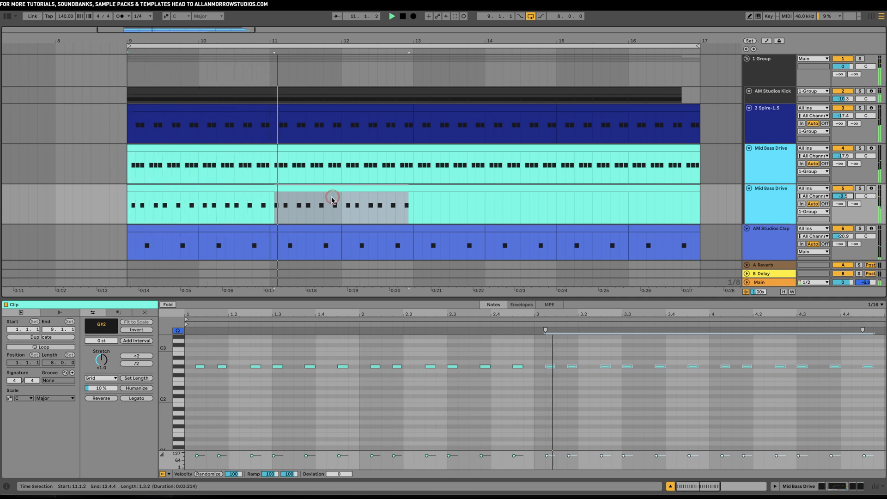
Step: Solo the duplicated track and set its EQ Eight low-cut frequency to 400 Hz while checking playback
{"action": "left_click", "coordinate": [859, 188]}
{"action": "key", "text": "space"}
{"action": "key", "text": "space"}
{"action": "left_click", "coordinate": [823, 486]}
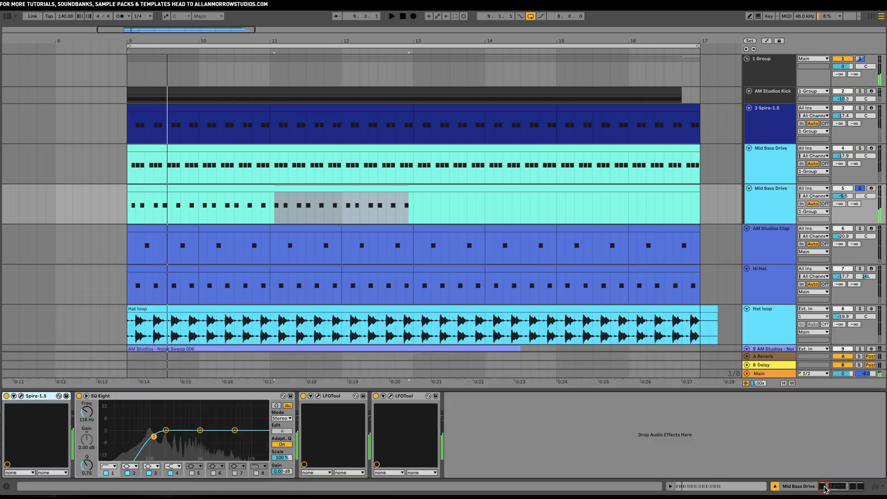
{"action": "left_click", "coordinate": [155, 437]}
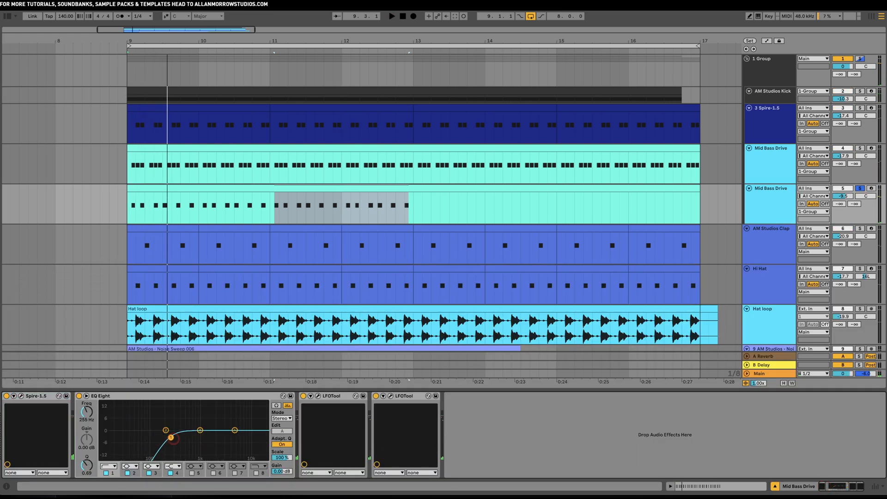
{"action": "key", "text": "space"}
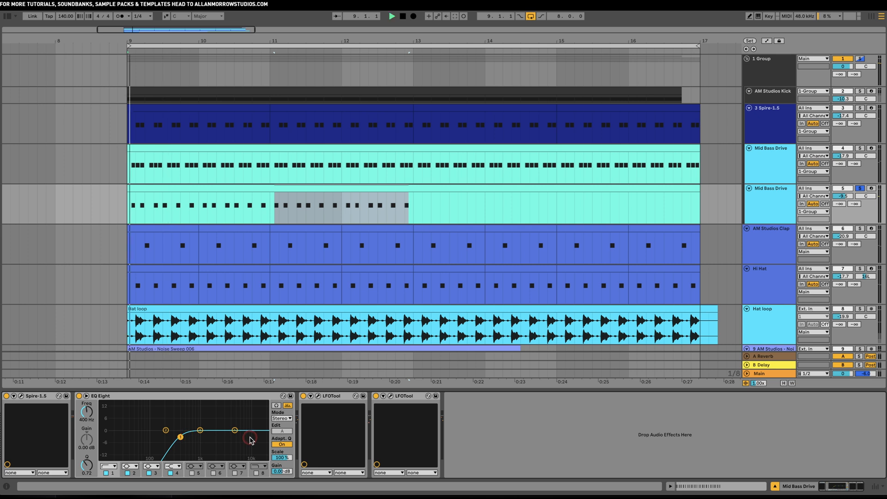
Step: Open Spire on the duplicated track and step forward through its AM Studios bass presets during playback
{"action": "left_click", "coordinate": [37, 397]}
{"action": "left_click", "coordinate": [20, 397]}
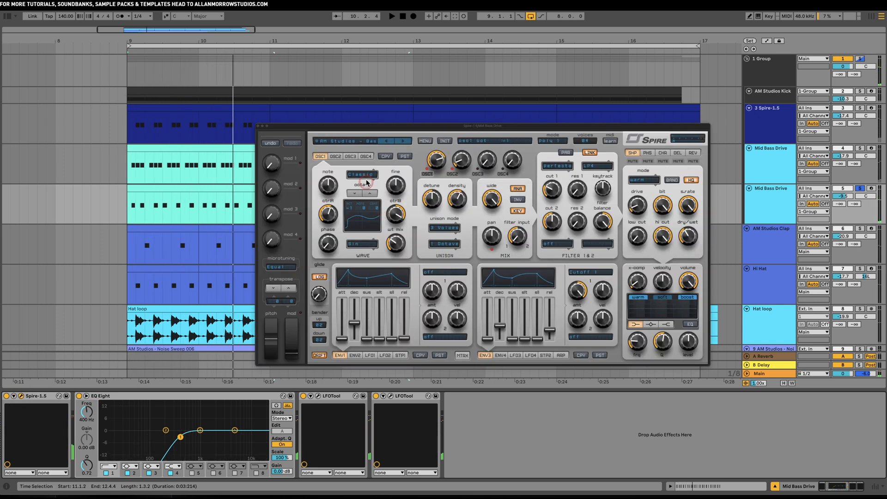
{"action": "key", "text": "space"}
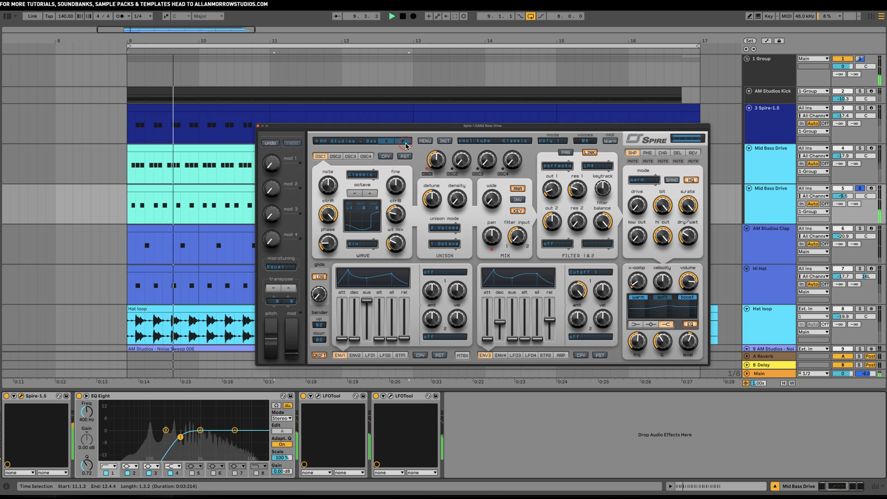
{"action": "left_click", "coordinate": [405, 144]}
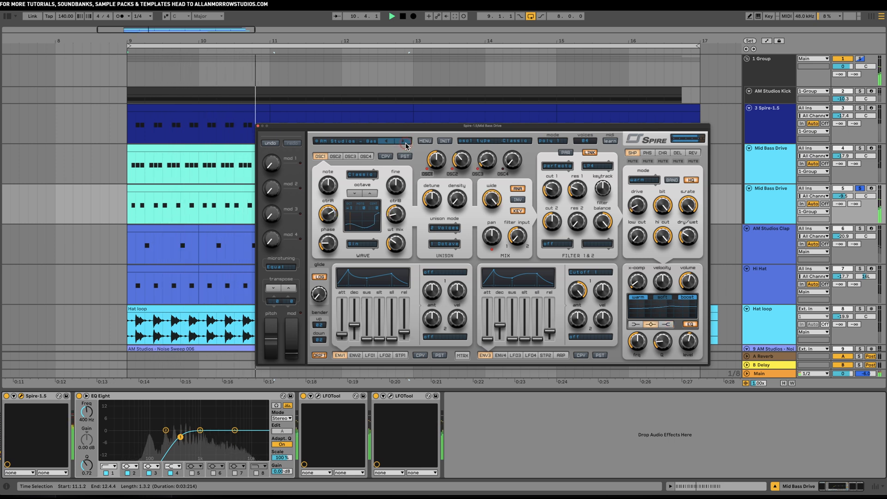
{"action": "left_click", "coordinate": [405, 143]}
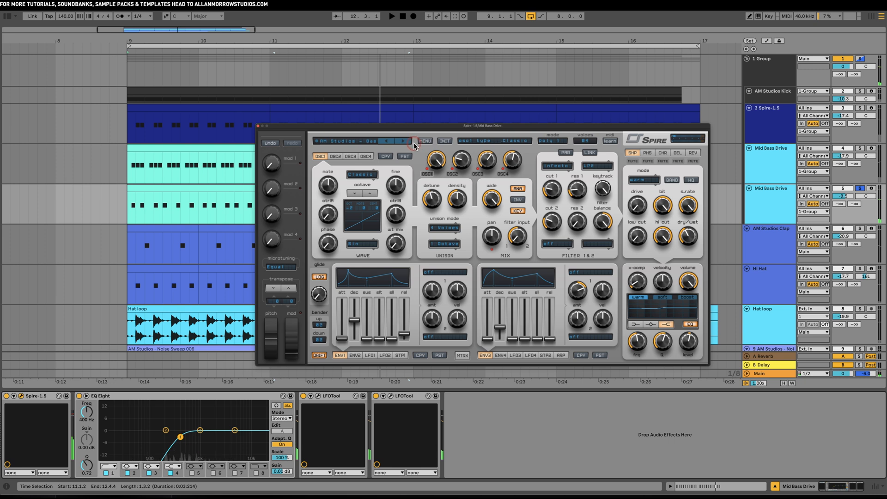
{"action": "key", "text": "space"}
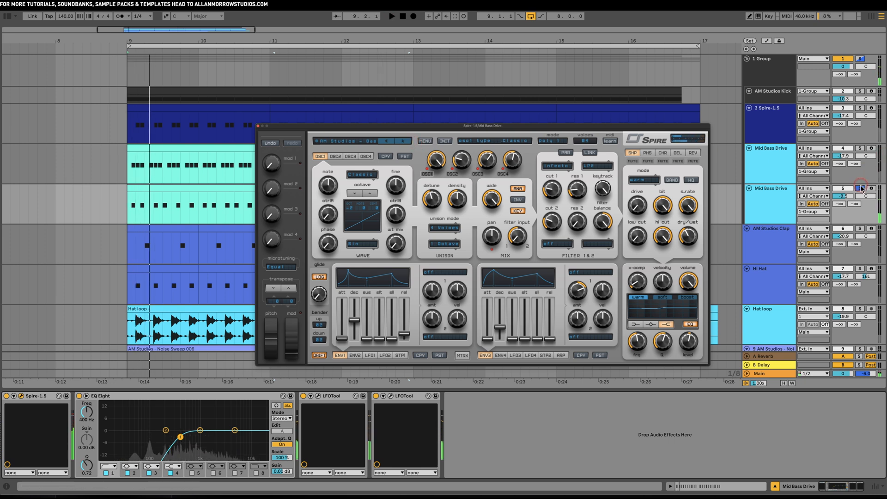
Step: Compare the current Spire bass preset in the full mix and soloed
{"action": "left_click", "coordinate": [505, 219]}
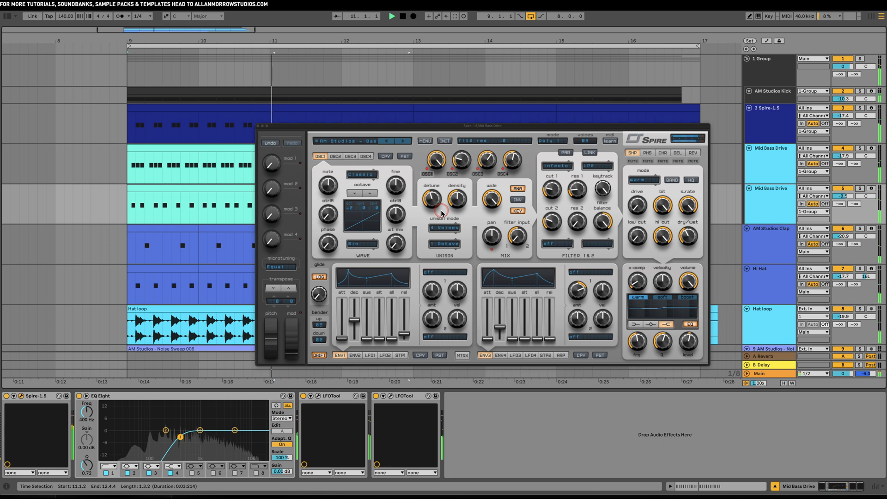
{"action": "key", "text": "space"}
{"action": "left_click", "coordinate": [860, 189]}
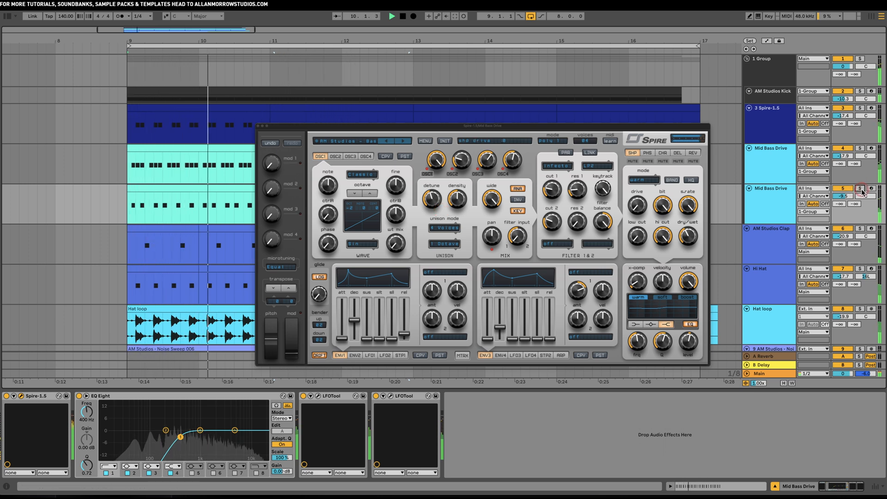
{"action": "key", "text": "space"}
{"action": "left_click", "coordinate": [860, 189]}
{"action": "key", "text": "space"}
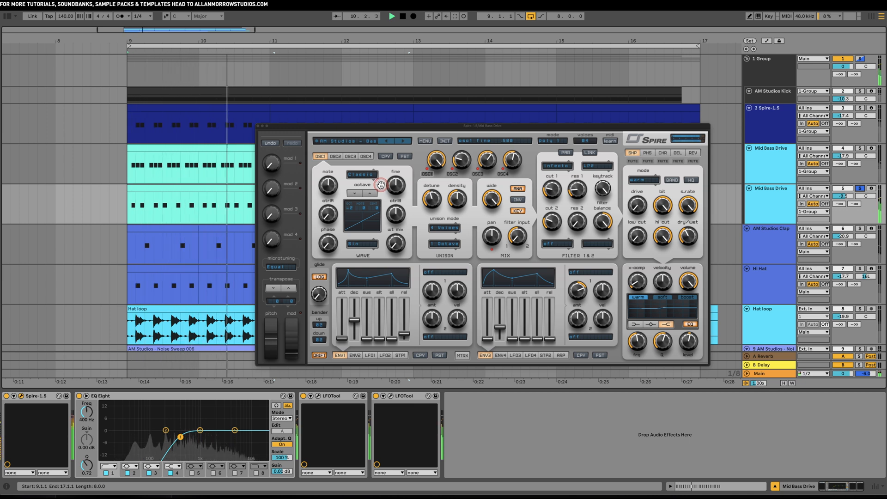
Step: Audition the following AM Studios bass presets in Spire with the duplicated track soloed
{"action": "left_click", "coordinate": [401, 142]}
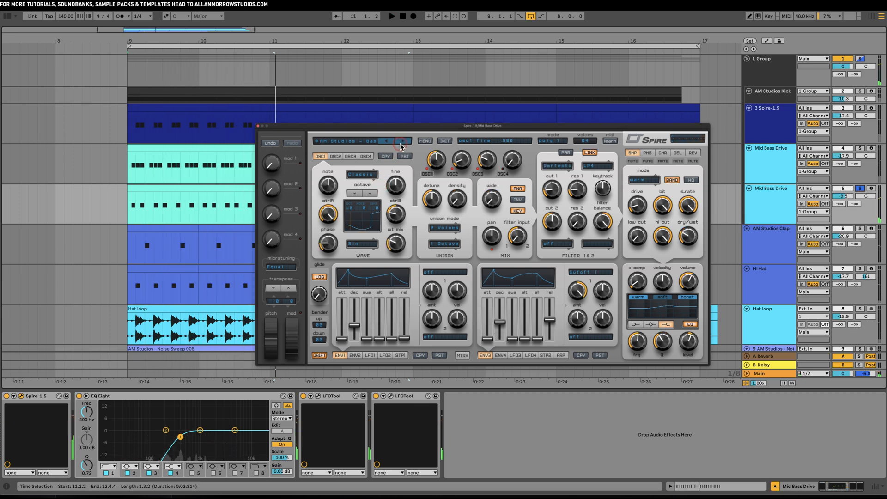
{"action": "left_click", "coordinate": [401, 142]}
{"action": "key", "text": "space"}
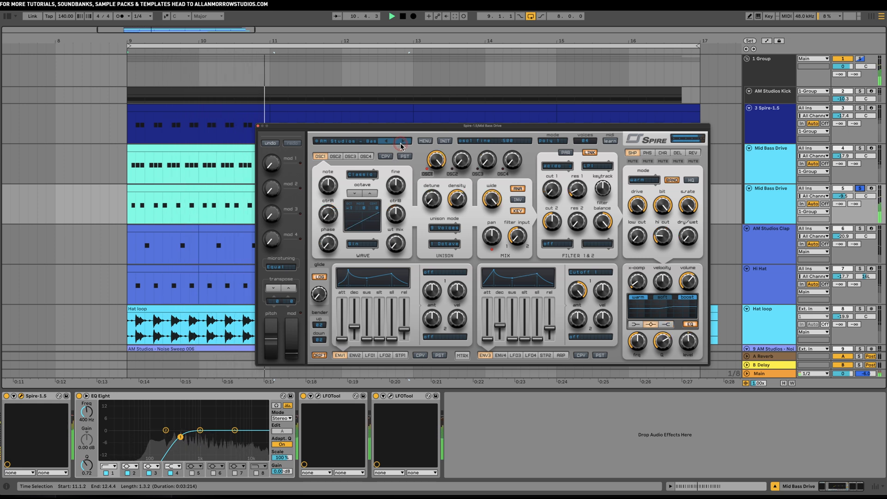
{"action": "left_click", "coordinate": [400, 143]}
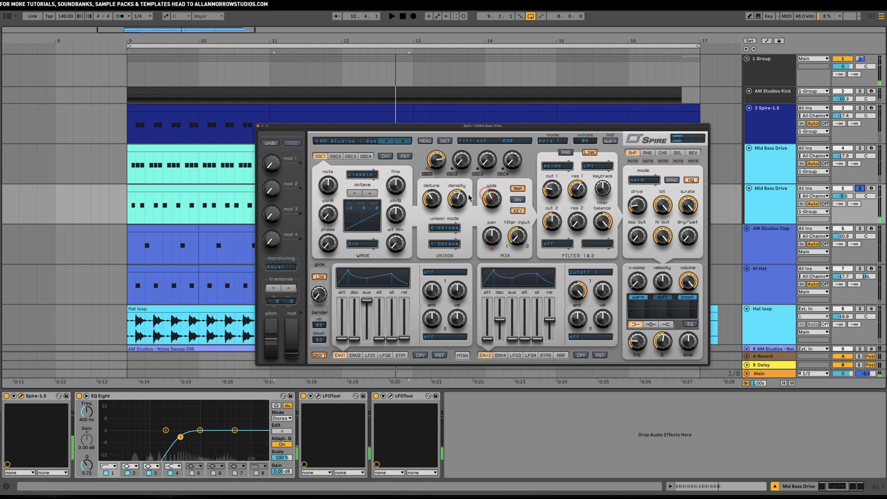
{"action": "key", "text": "space"}
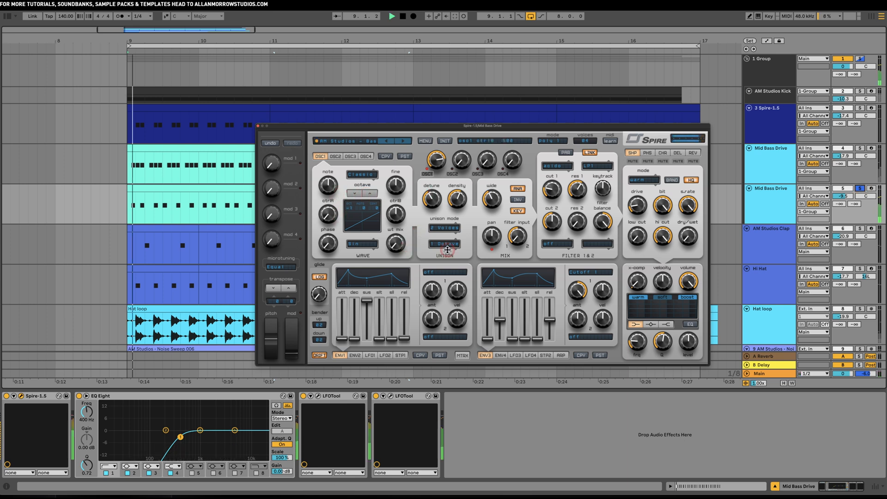
Step: Unsolo the track and lower envelope 3's Cutoff 1 modulation amount in Spire, listening in the full mix
{"action": "left_click", "coordinate": [860, 188]}
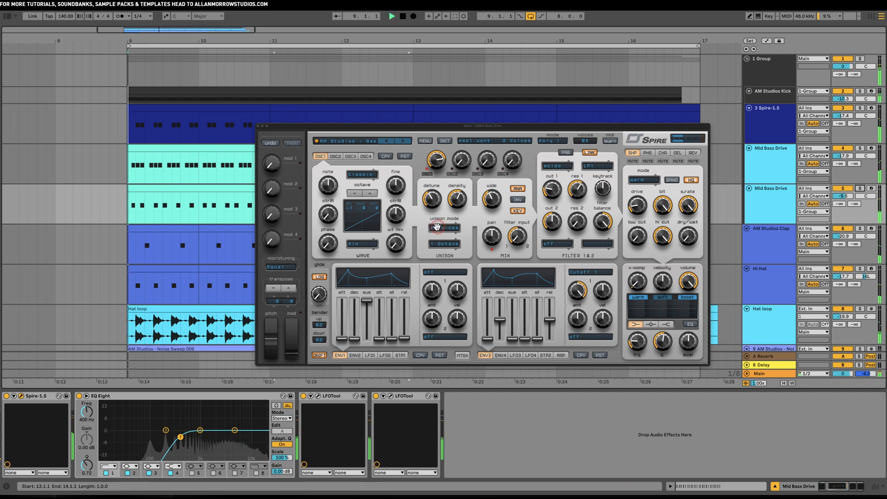
{"action": "left_click", "coordinate": [603, 198]}
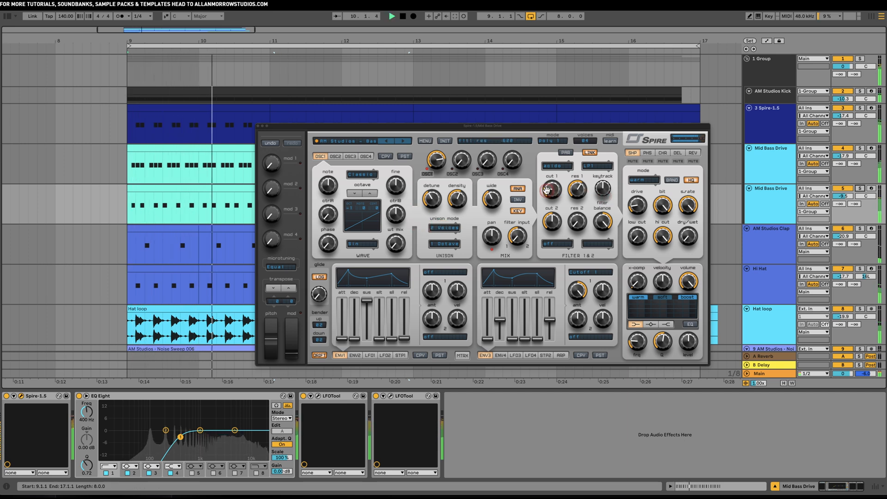
{"action": "left_click", "coordinate": [578, 291]}
{"action": "left_click_drag", "start_coordinate": [581, 294], "coordinate": [579, 307]}
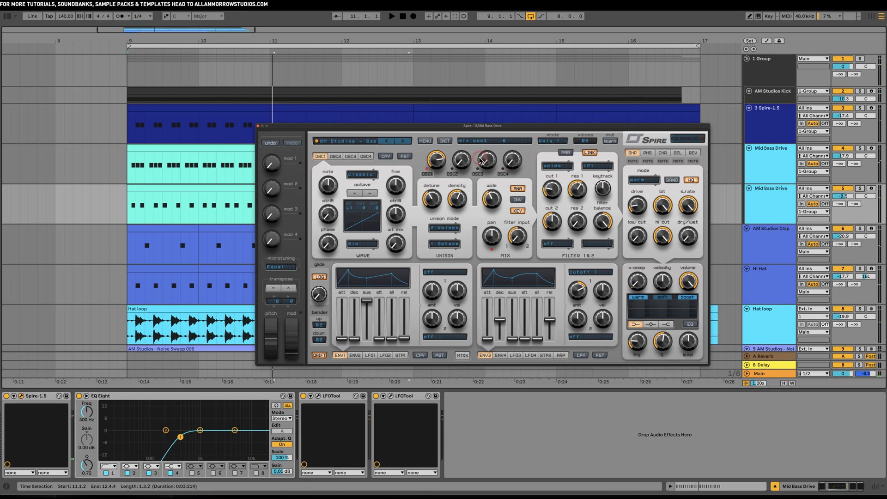
{"action": "key", "text": "space"}
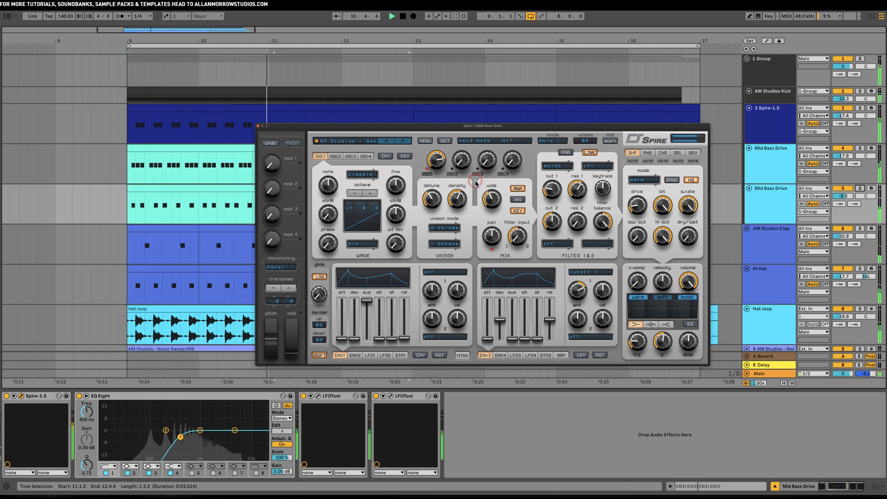
Step: Load the next AM Studios bass preset in Spire and play it in the full mix and soloed
{"action": "left_click", "coordinate": [404, 141]}
{"action": "key", "text": "space"}
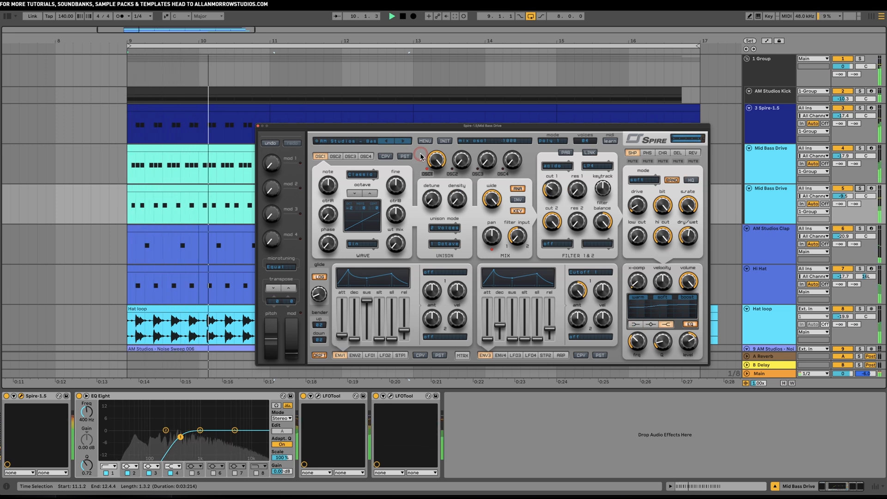
{"action": "left_click", "coordinate": [859, 188]}
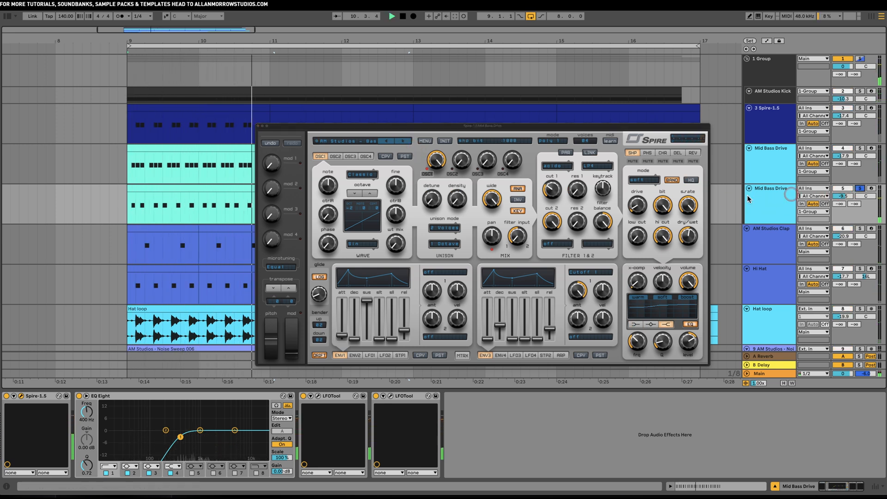
{"action": "key", "text": "space"}
{"action": "key", "text": "space"}
Step: Load AM Studios - Bass 001 from Spire's preset browser, return to the synth controls and play it
{"action": "left_click", "coordinate": [404, 141]}
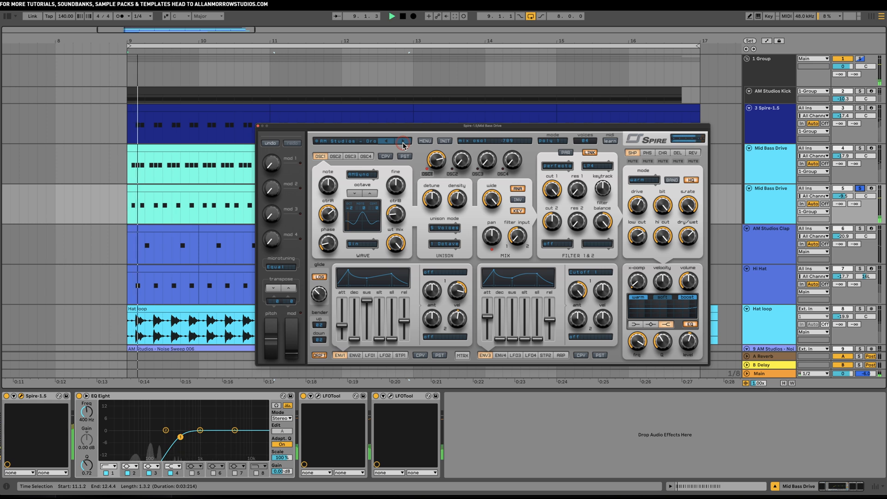
{"action": "left_click", "coordinate": [365, 145]}
{"action": "left_click", "coordinate": [450, 165]}
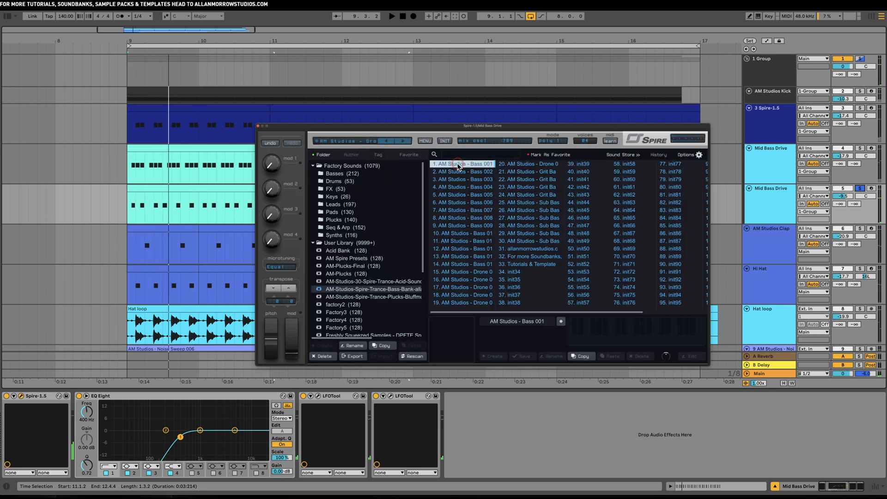
{"action": "key", "text": "space"}
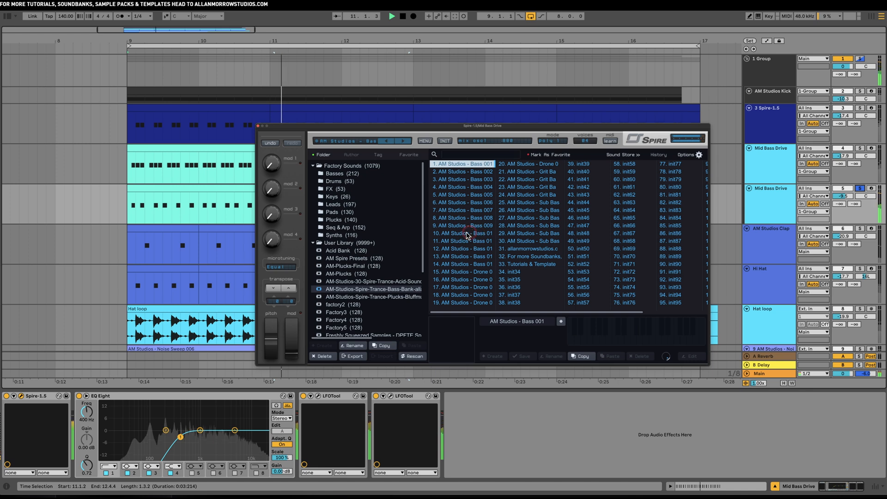
{"action": "left_click", "coordinate": [480, 141]}
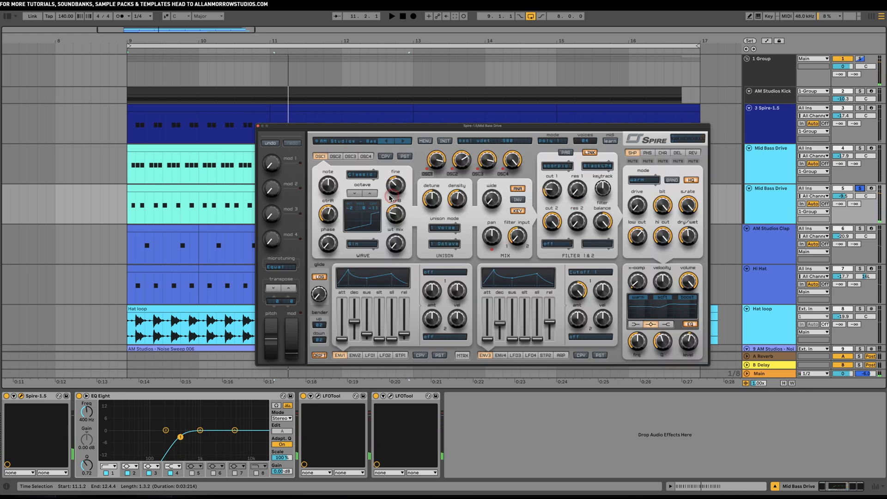
{"action": "key", "text": "space"}
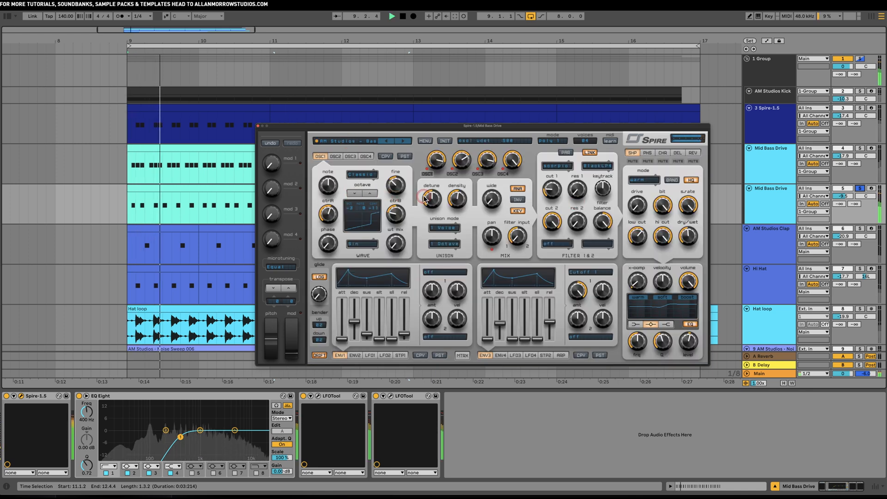
Step: Transpose all notes in the duplicated Mid Bass Drive clip down one octave to G#1 and play them
{"action": "left_click", "coordinate": [411, 197]}
{"action": "key", "text": "space"}
{"action": "left_click", "coordinate": [368, 194]}
{"action": "key", "text": "space"}
{"action": "key", "text": "space"}
{"action": "double_click", "coordinate": [165, 196]}
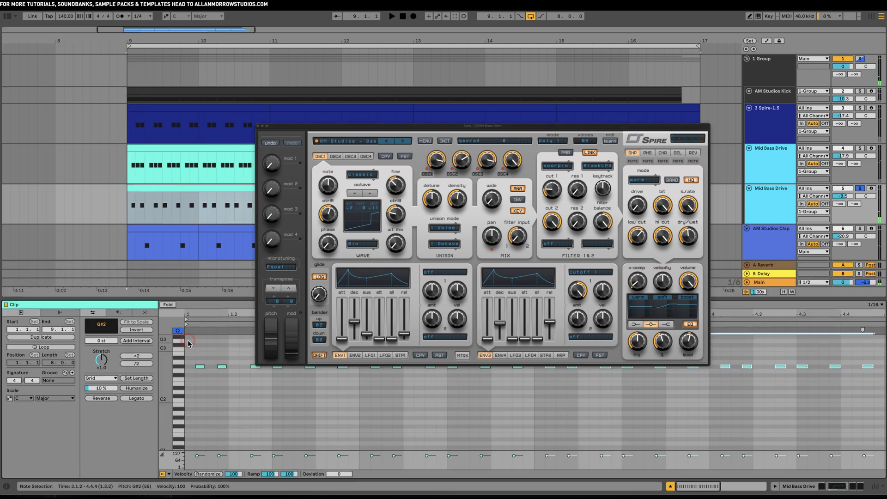
{"action": "key", "text": "shift+Down"}
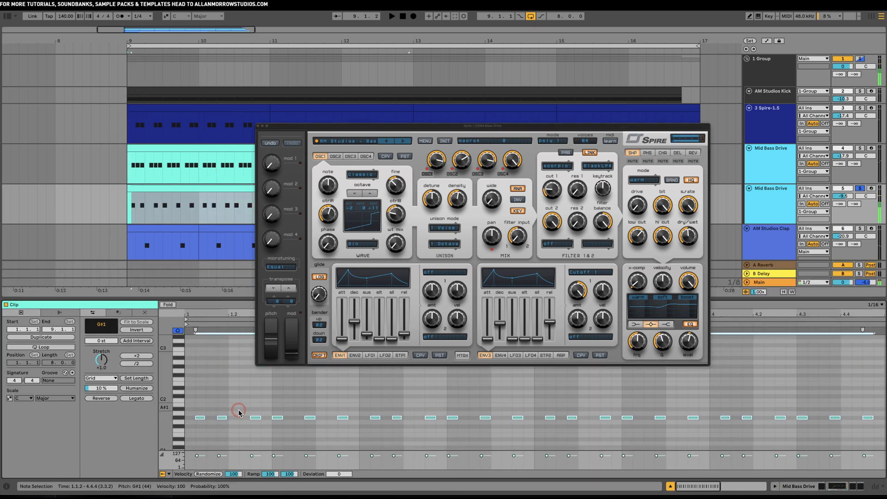
{"action": "key", "text": "space"}
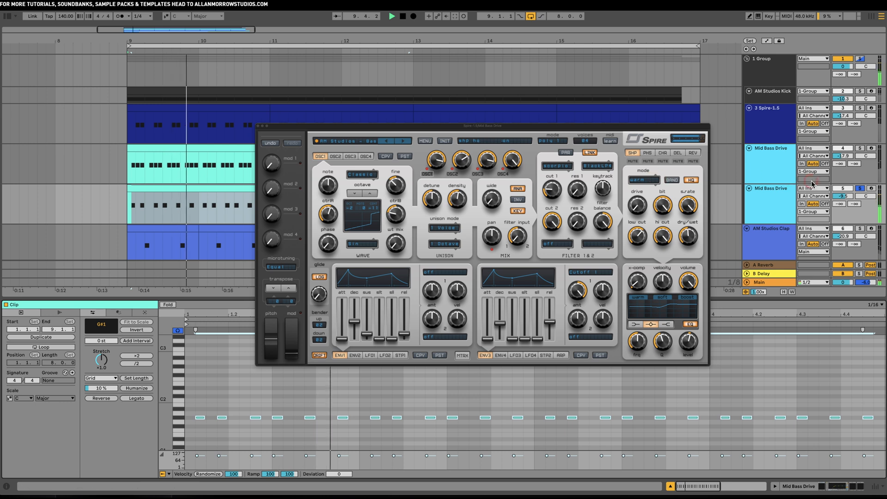
Step: Unsolo the duplicated Mid Bass Drive track, listen to it in the full mix, and solo it again
{"action": "left_click", "coordinate": [860, 188]}
{"action": "key", "text": "space"}
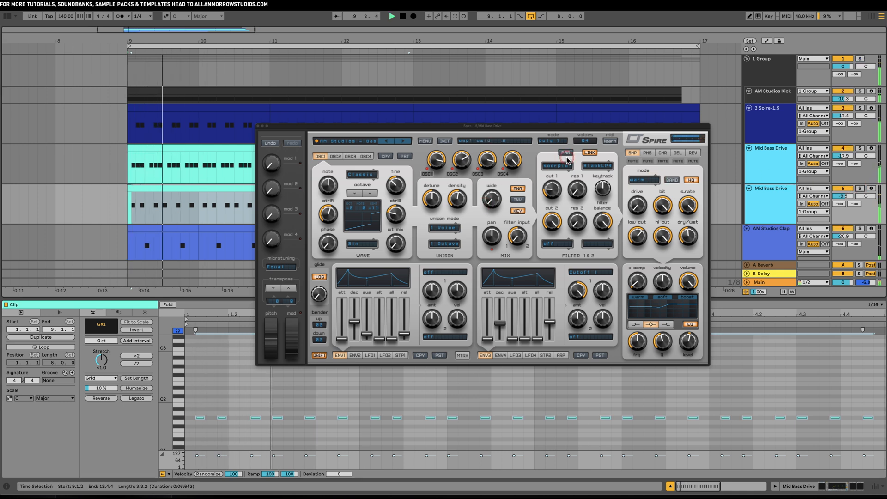
{"action": "left_click", "coordinate": [565, 153]}
{"action": "left_click", "coordinate": [523, 128]}
{"action": "left_click_drag", "start_coordinate": [523, 128], "coordinate": [530, 149]}
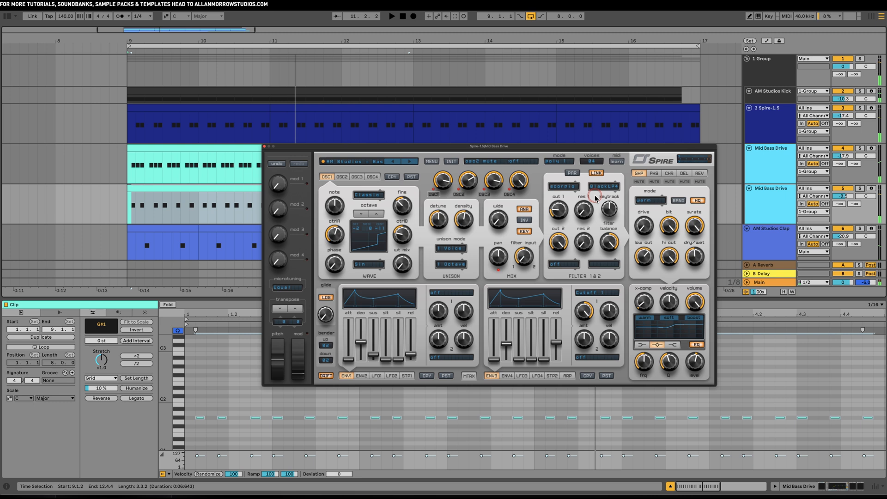
{"action": "left_click", "coordinate": [776, 191]}
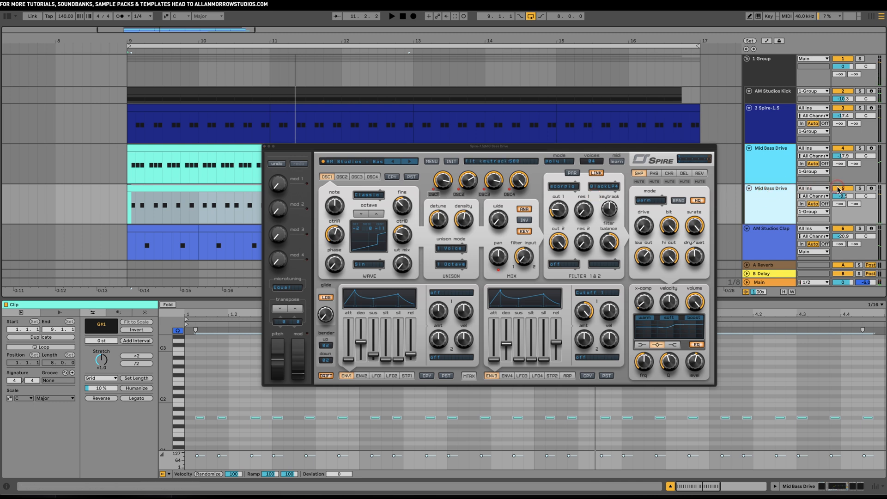
{"action": "left_click", "coordinate": [859, 191]}
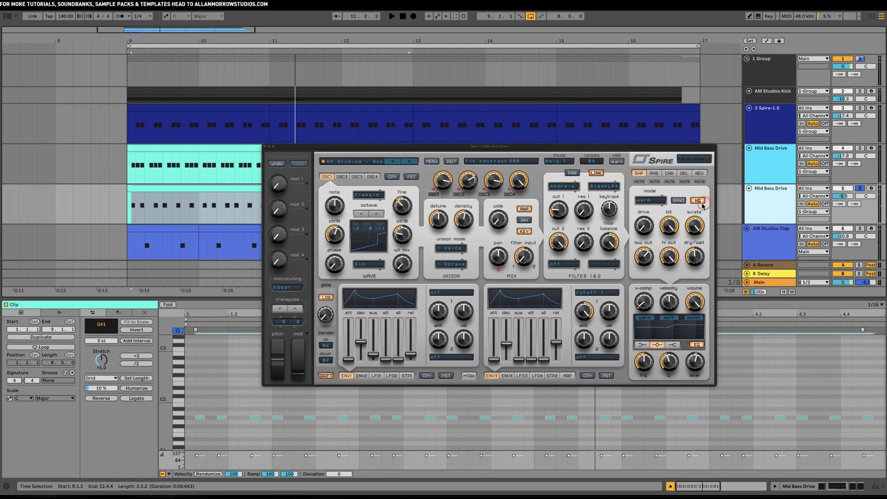
Step: Show Spire's delay settings and raise envelope 3's Cutoff 1 modulation amount, playing the soloed bass to check the sound
{"action": "left_click_drag", "start_coordinate": [574, 151], "coordinate": [542, 186]}
{"action": "left_click", "coordinate": [650, 209]}
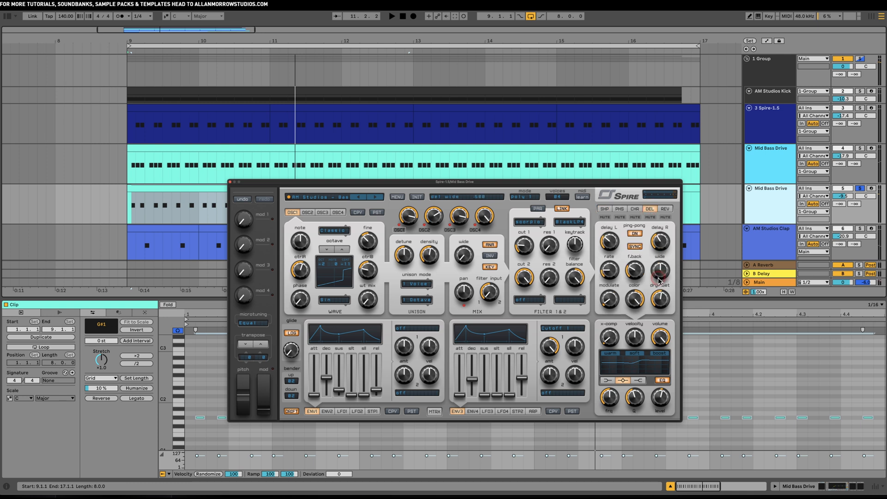
{"action": "key", "text": "space"}
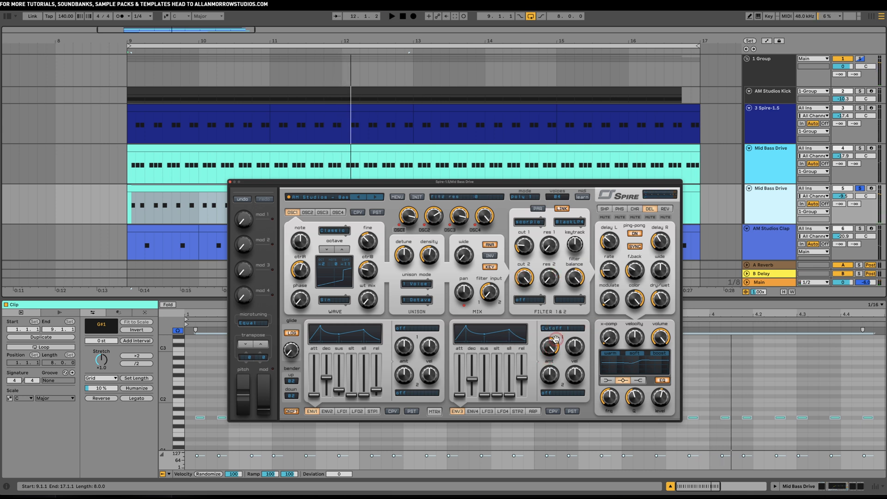
{"action": "key", "text": "space"}
{"action": "left_click_drag", "start_coordinate": [549, 360], "coordinate": [549, 338]}
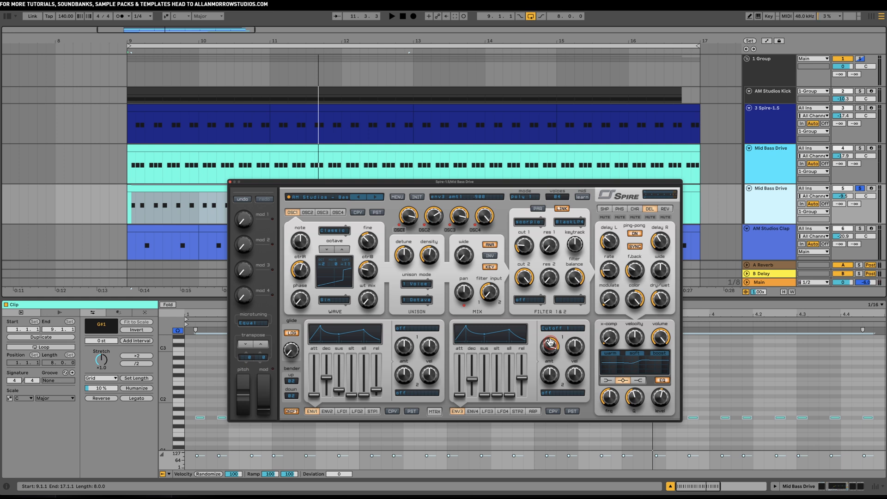
{"action": "key", "text": "space"}
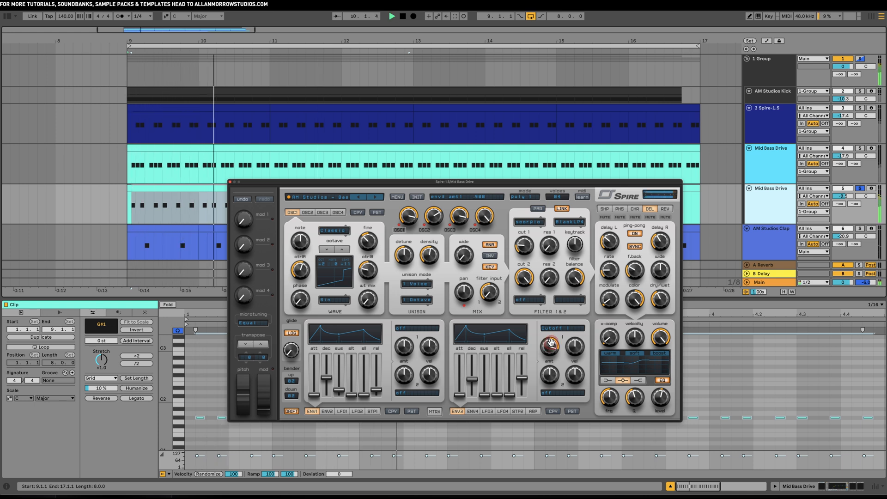
Step: Compare the adjusted bass in the full mix with the track unsoloed, and return it to solo
{"action": "left_click", "coordinate": [859, 188]}
{"action": "key", "text": "space"}
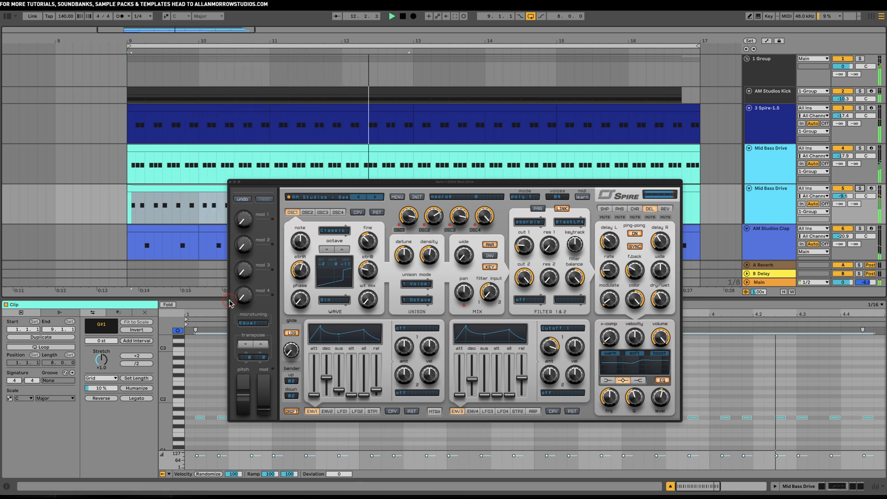
{"action": "key", "text": "space"}
{"action": "left_click", "coordinate": [783, 189]}
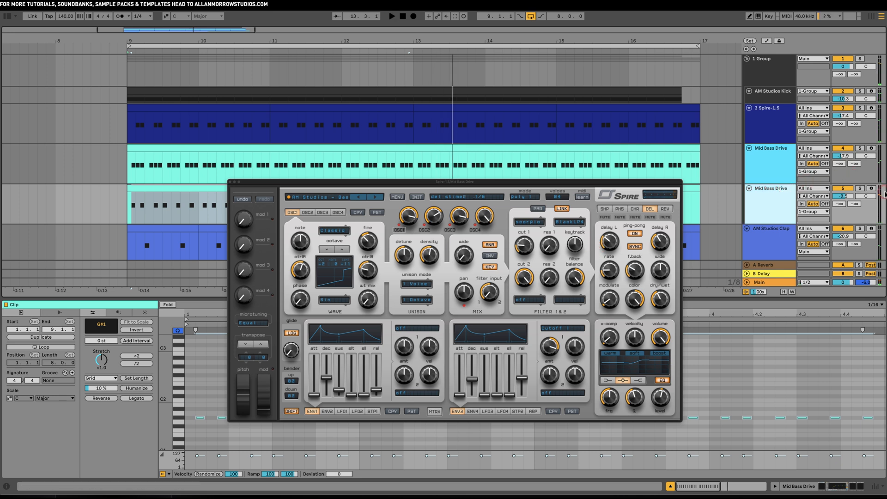
{"action": "left_click", "coordinate": [860, 188]}
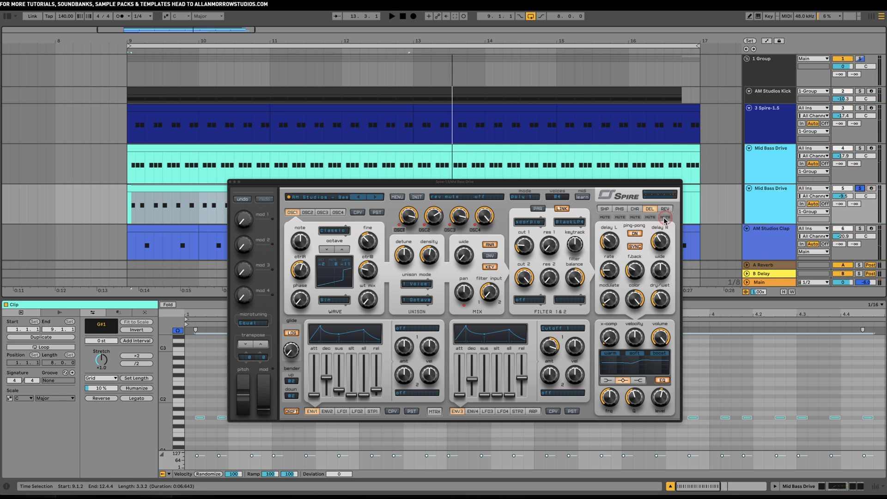
Step: Adjust the right delay time in Spire with delay sync on while the soloed bass plays
{"action": "key", "text": "space"}
{"action": "left_click", "coordinate": [661, 242]}
{"action": "left_click_drag", "start_coordinate": [660, 241], "coordinate": [661, 238]}
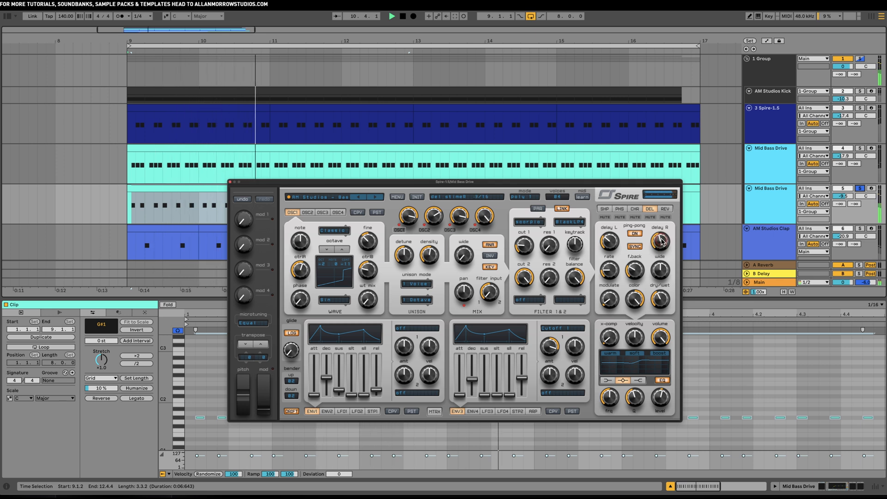
{"action": "left_click", "coordinate": [632, 245]}
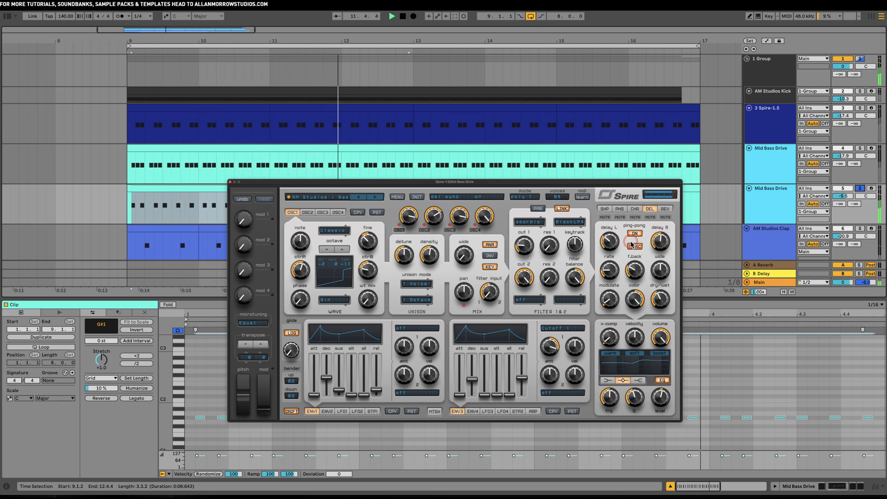
Step: Adjust the reverb's dry/wet mix in Spire while playing the soloed bass, and bring up the phaser settings
{"action": "left_click", "coordinate": [661, 210]}
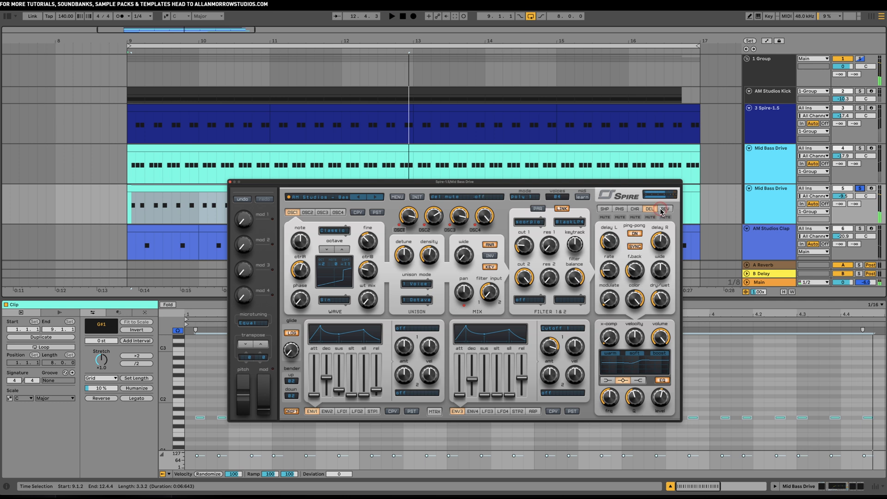
{"action": "left_click_drag", "start_coordinate": [659, 304], "coordinate": [659, 303]}
{"action": "key", "text": "space"}
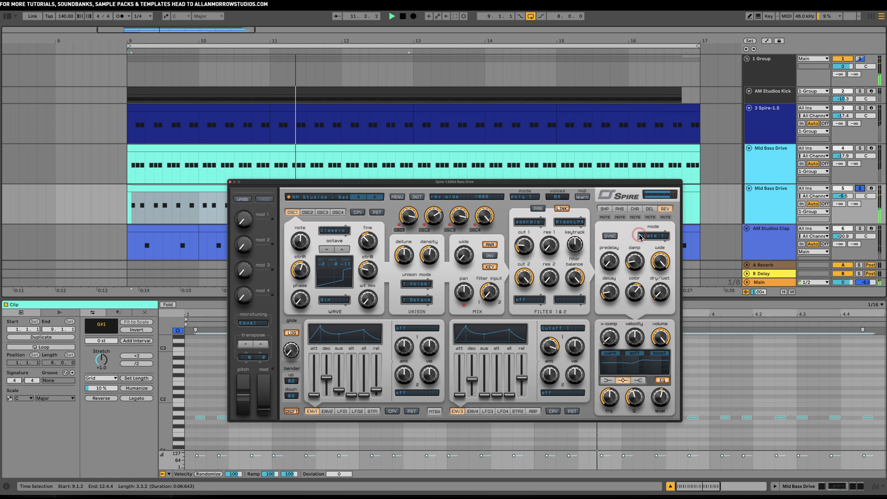
{"action": "left_click", "coordinate": [620, 209]}
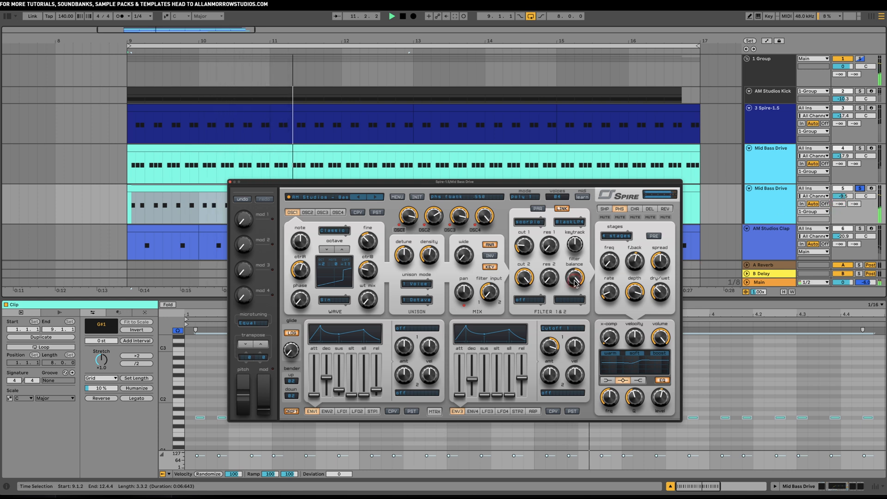
Step: Assign Spire's LFO 1 to filter Cutoff 1, raise its modulation amount and play the soloed bass
{"action": "left_click", "coordinate": [341, 411]}
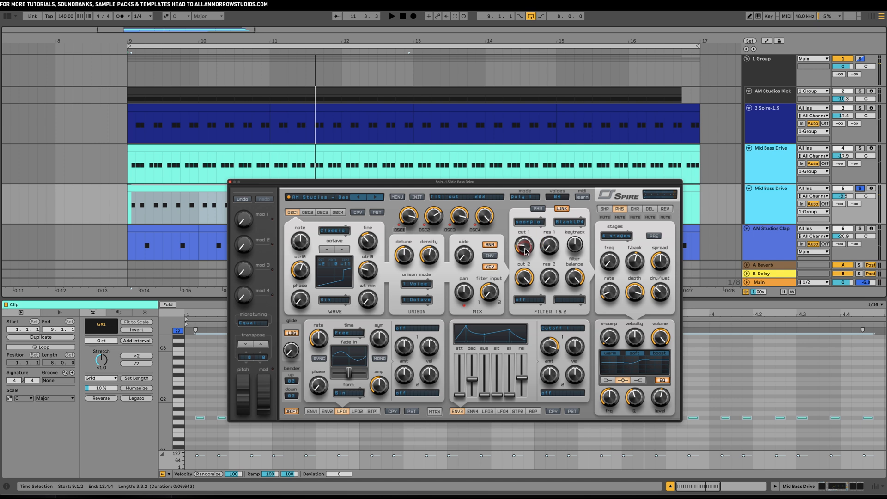
{"action": "left_click", "coordinate": [411, 329]}
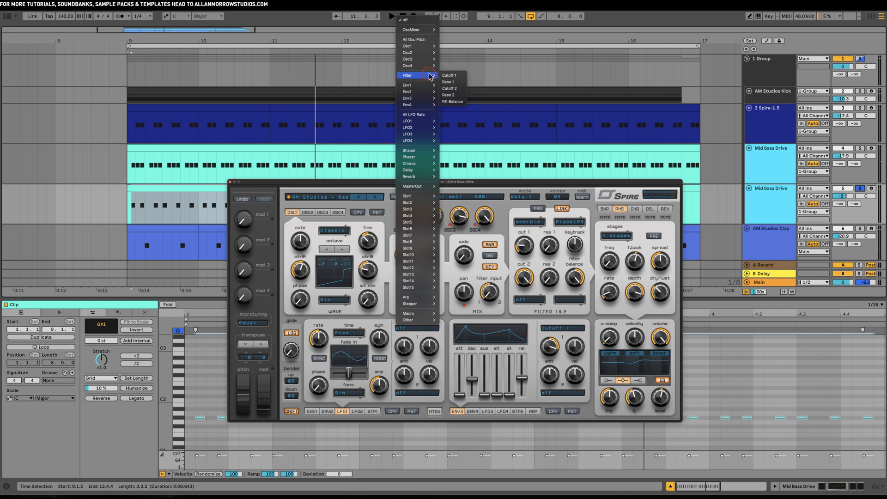
{"action": "left_click", "coordinate": [450, 76]}
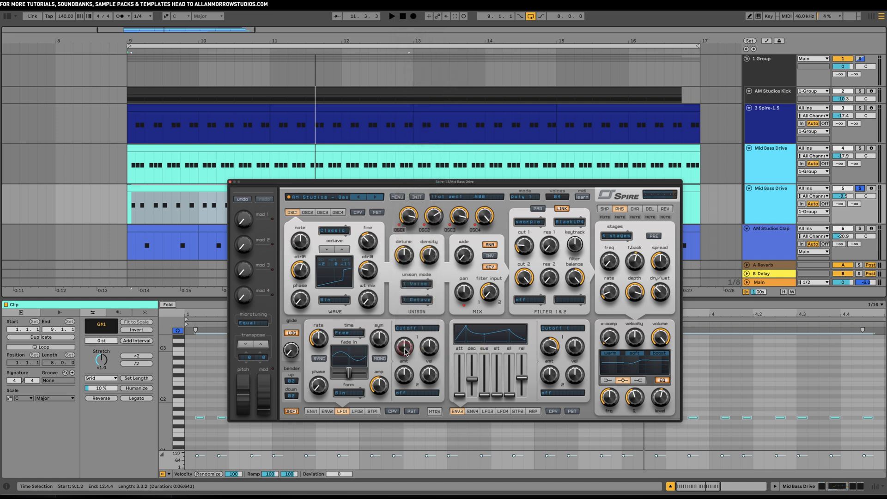
{"action": "key", "text": "space"}
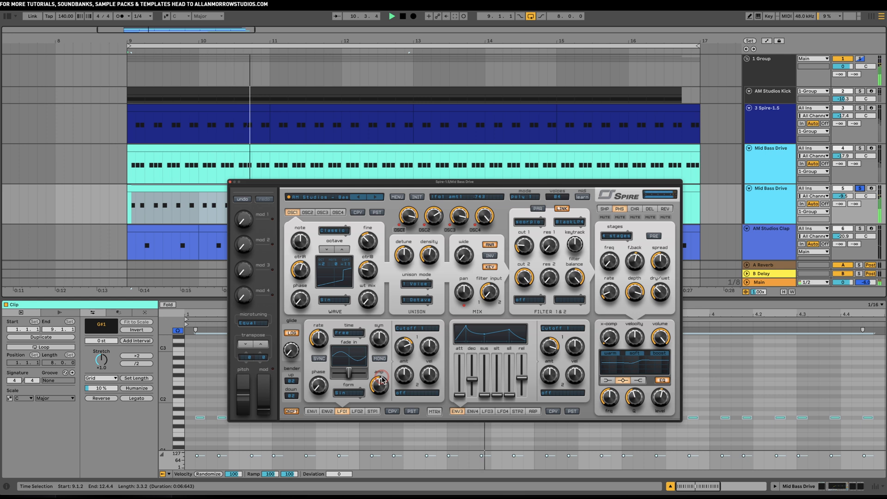
{"action": "left_click_drag", "start_coordinate": [318, 358], "coordinate": [318, 360]}
{"action": "key", "text": "space"}
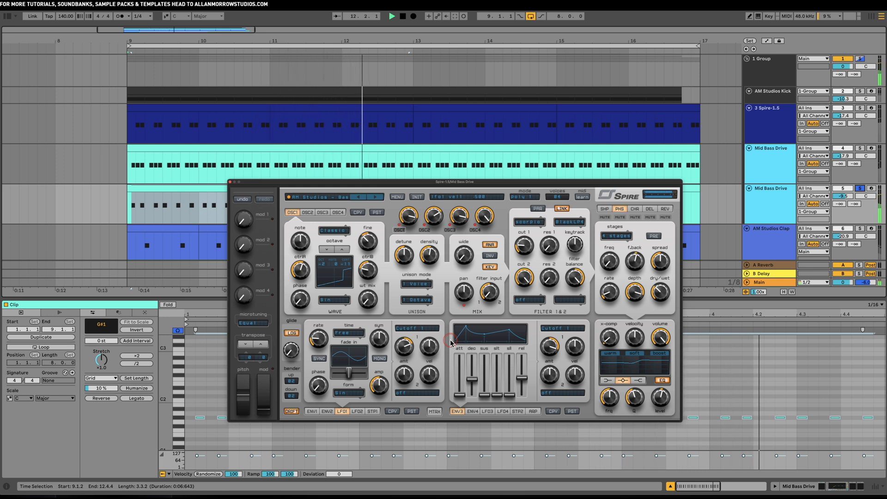
Step: Unsolo the track, lower LFO 1's amp and adjust its rate in Spire, listening in the full mix
{"action": "left_click", "coordinate": [859, 188]}
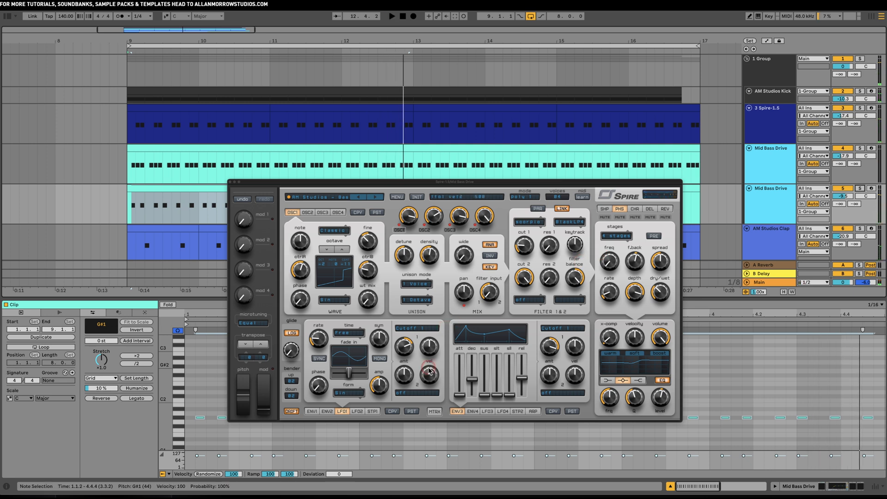
{"action": "left_click_drag", "start_coordinate": [382, 383], "coordinate": [383, 393]}
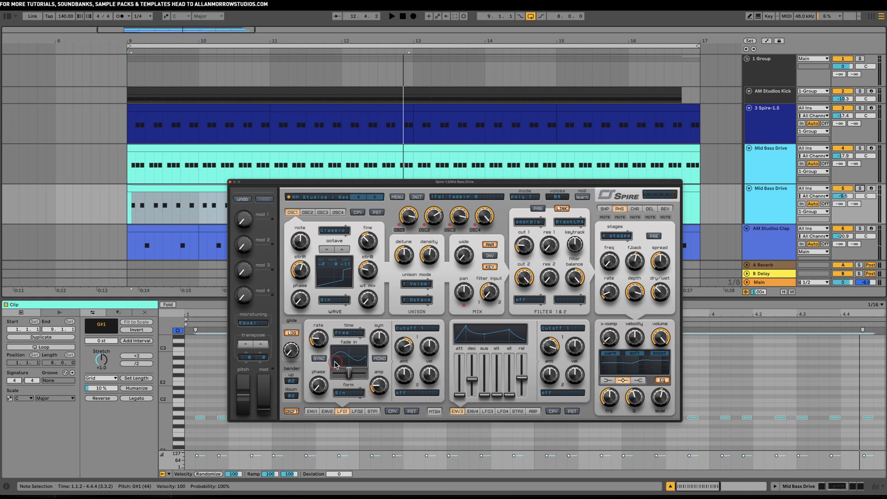
{"action": "key", "text": "space"}
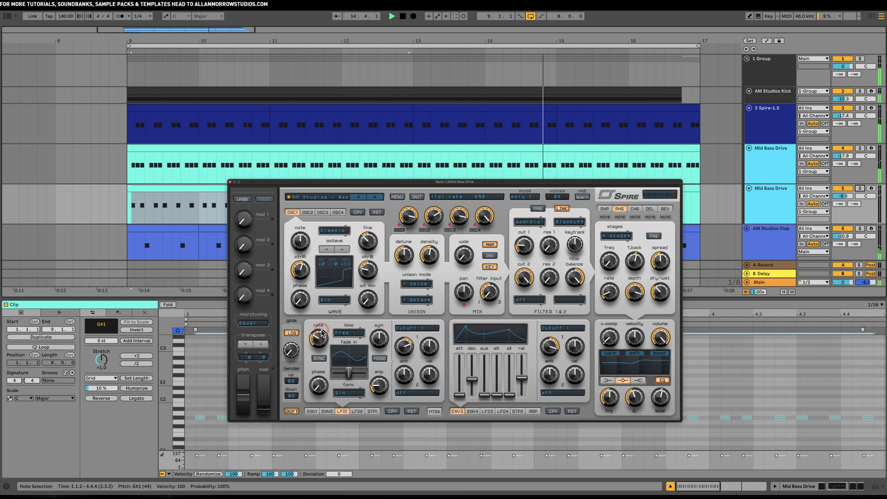
Step: Shorten the duplicated Mid Bass Drive track's clip to four bars and copy it to bars 13 through 16
{"action": "left_click_drag", "start_coordinate": [391, 182], "coordinate": [405, 247]}
{"action": "left_click", "coordinate": [417, 188]}
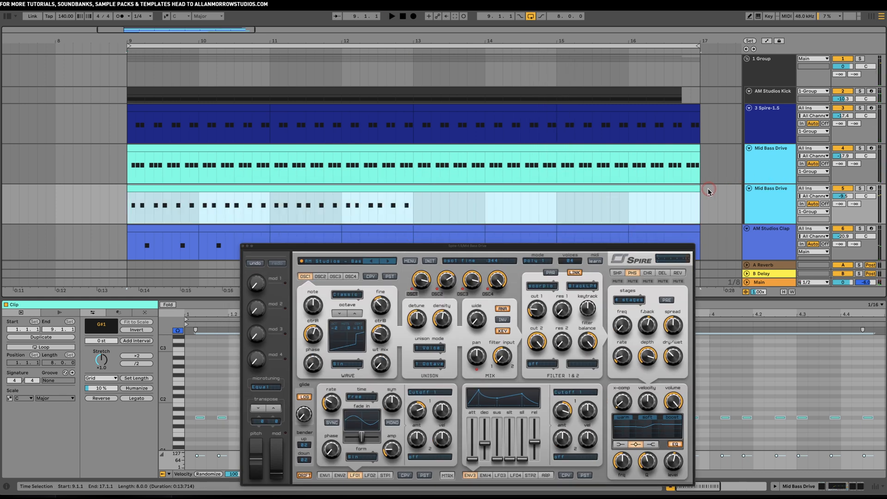
{"action": "left_click_drag", "start_coordinate": [700, 189], "coordinate": [413, 190]}
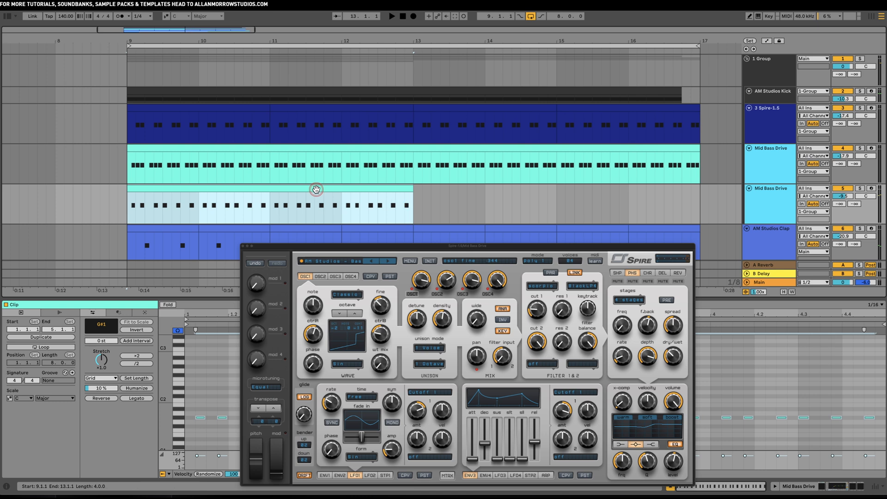
{"action": "left_click_drag", "start_coordinate": [316, 190], "coordinate": [601, 191]}
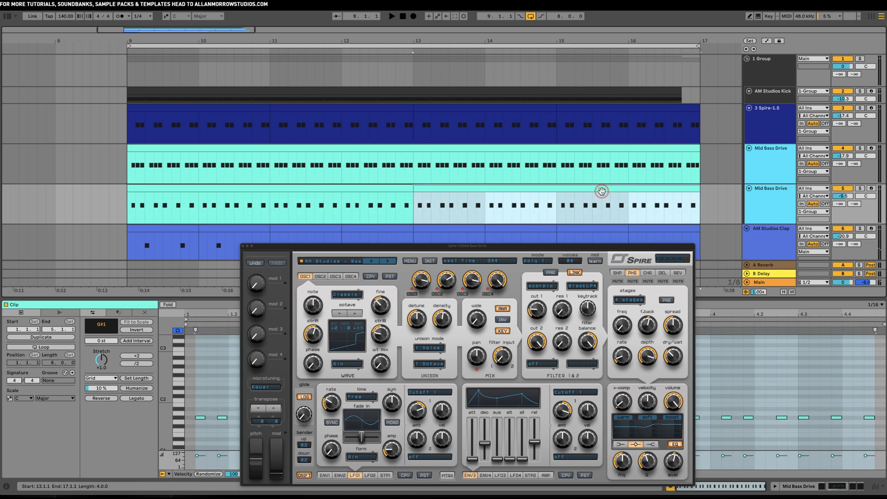
Step: Solo the duplicated Mid Bass Drive track, select the eight-bar loop region and play it to check Spire's filter cutoff
{"action": "left_click", "coordinate": [859, 188]}
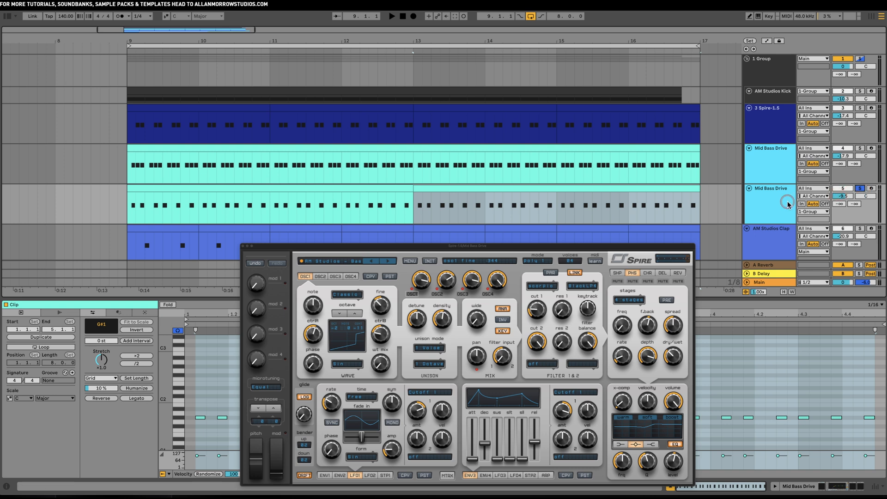
{"action": "left_click", "coordinate": [534, 44]}
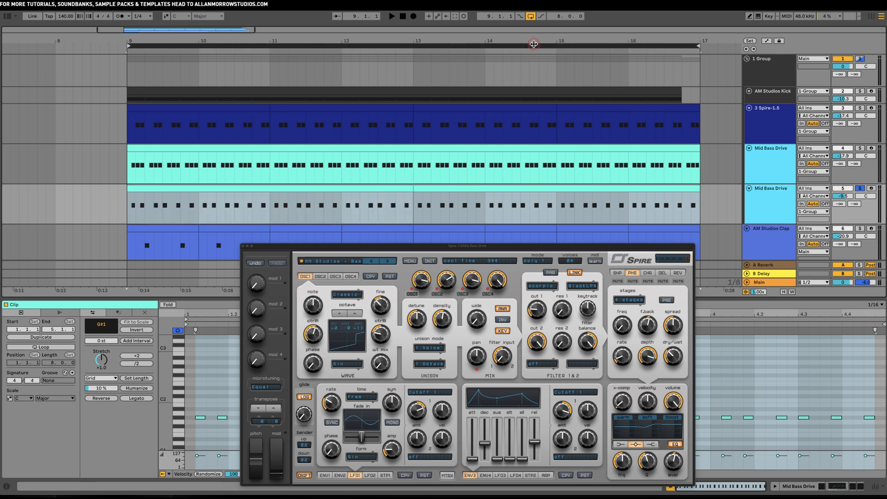
{"action": "left_click", "coordinate": [532, 309]}
{"action": "left_click", "coordinate": [534, 329]}
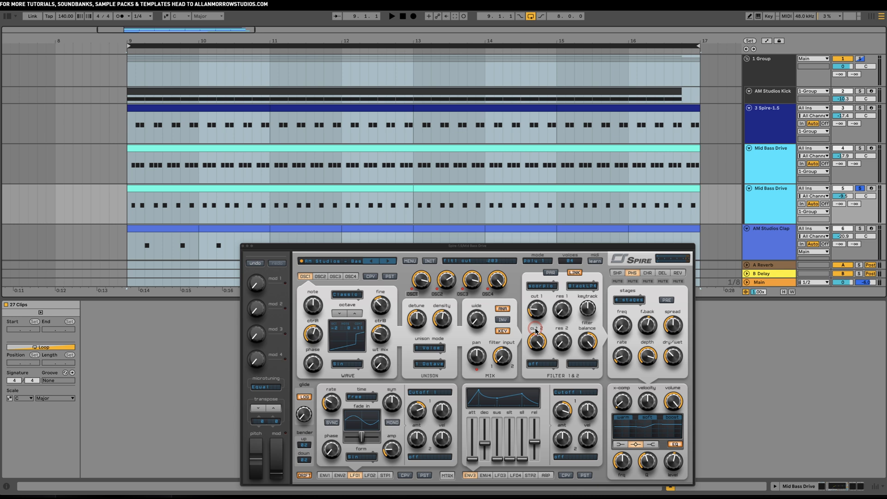
{"action": "key", "text": "space"}
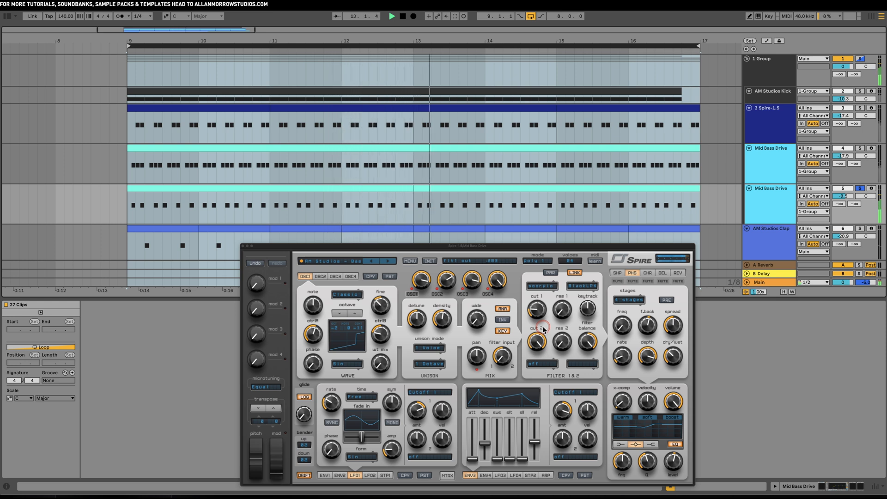
Step: Raise filter 1's resonance slightly in Spire and play the soloed bass
{"action": "left_click", "coordinate": [560, 310]}
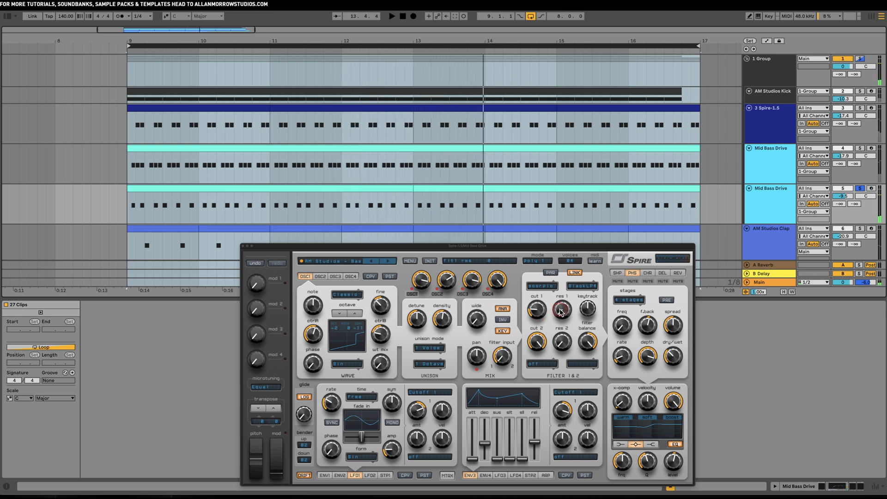
{"action": "left_click_drag", "start_coordinate": [559, 309], "coordinate": [560, 307]}
{"action": "key", "text": "space"}
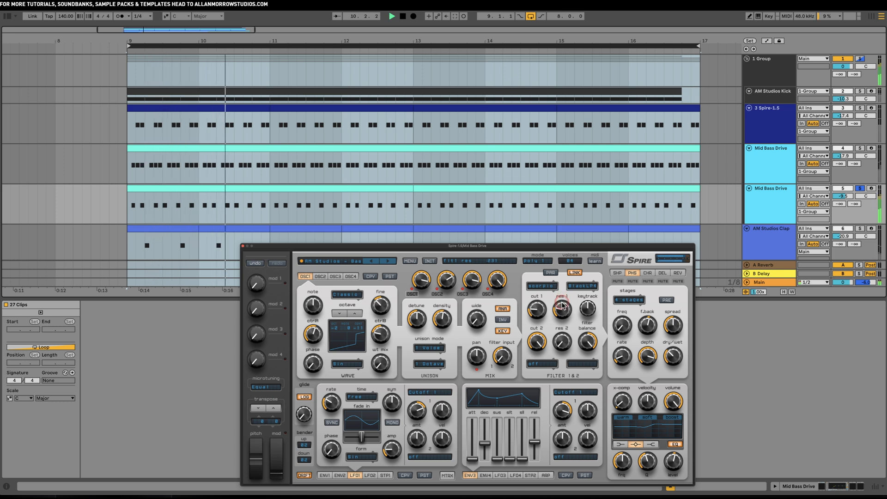
{"action": "key", "text": "space"}
Step: Unsolo the duplicated Mid Bass Drive track and play the filtered bass in the full mix
{"action": "left_click", "coordinate": [859, 189]}
{"action": "key", "text": "space"}
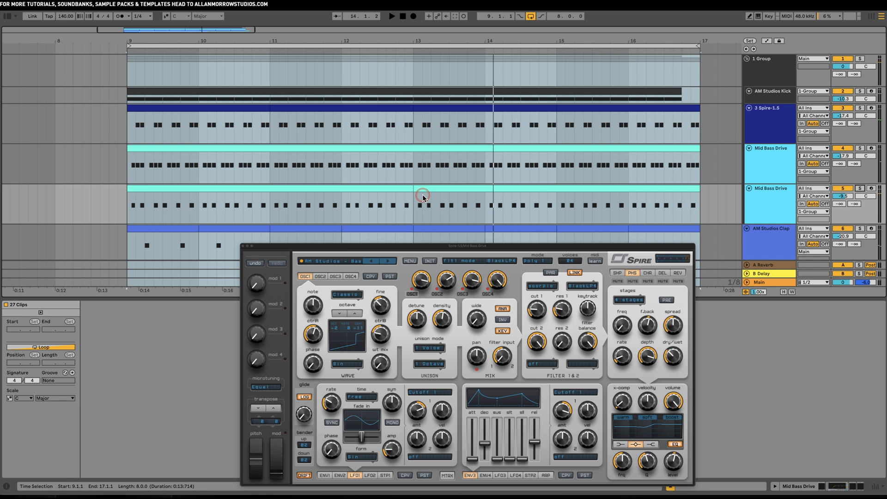
{"action": "left_click_drag", "start_coordinate": [361, 247], "coordinate": [355, 203]}
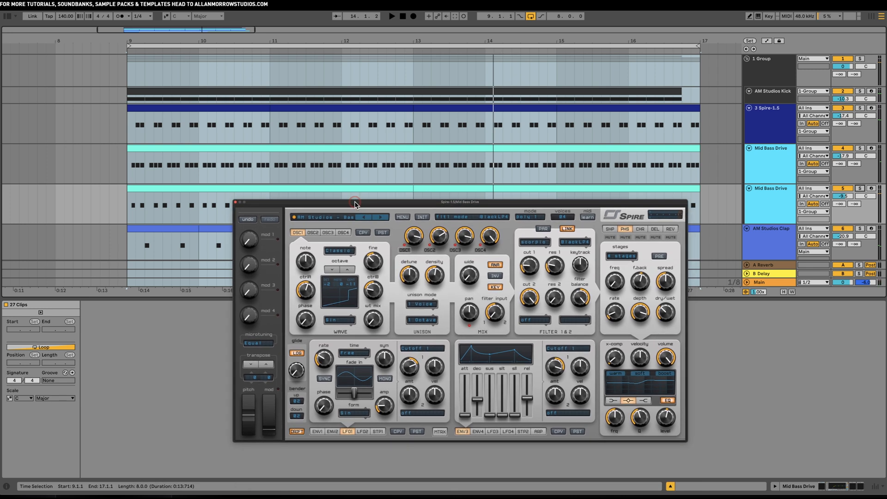
Step: Close the Spire window and insert a new MIDI track below the duplicated Mid Bass Drive track
{"action": "left_click", "coordinate": [235, 204]}
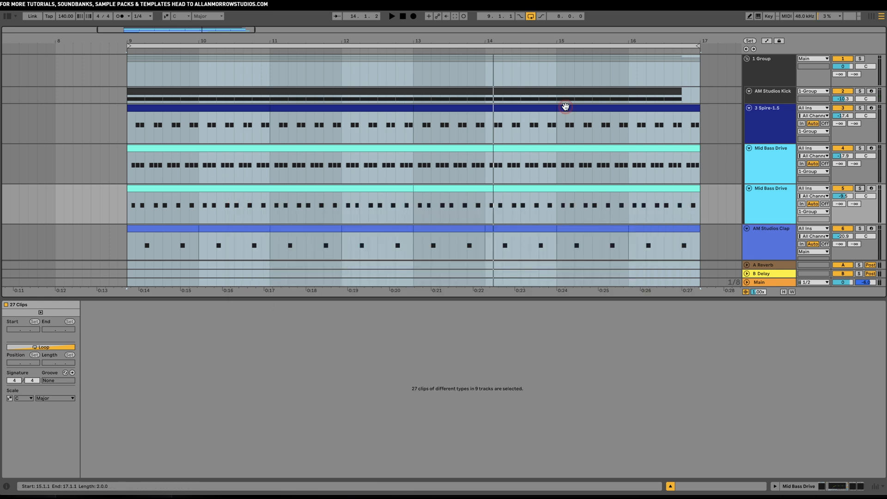
{"action": "left_click_drag", "start_coordinate": [181, 41], "coordinate": [181, 40]}
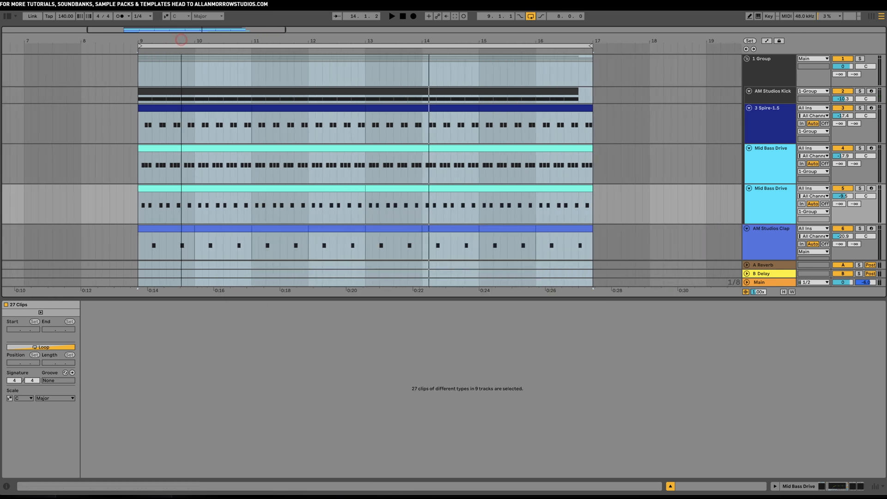
{"action": "scroll", "coordinate": [611, 206], "scroll_direction": "left", "scroll_amount": 5}
{"action": "left_click", "coordinate": [466, 190]}
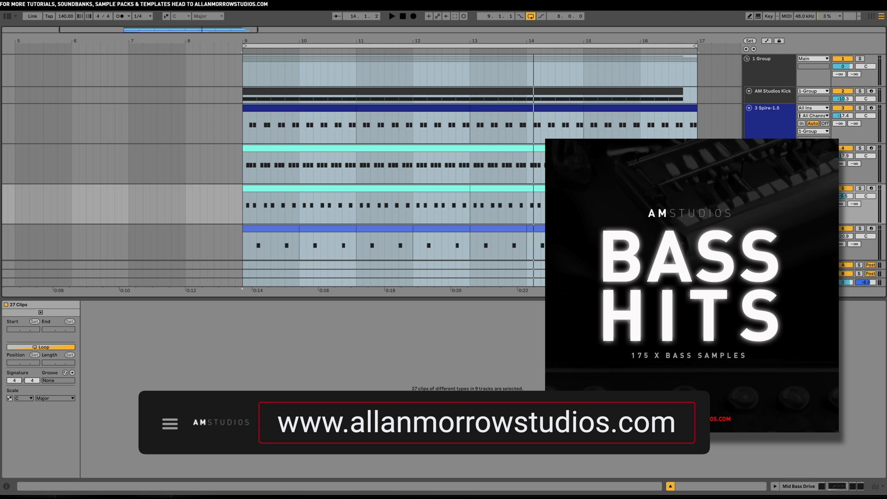
{"action": "left_click", "coordinate": [511, 233]}
Step: Clear the browser search and open the Bass Hits G folder inside the AM Studios Bass Hits - Vol1 Sample Pack
{"action": "left_click", "coordinate": [8, 16]}
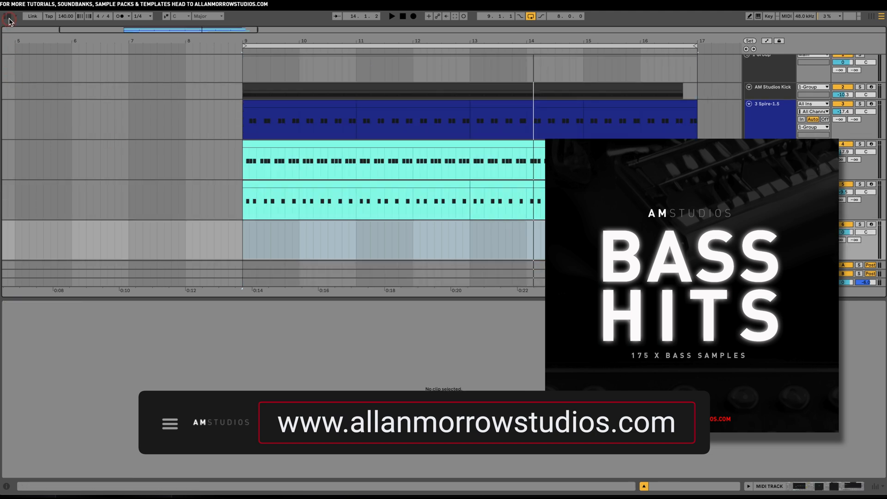
{"action": "left_click", "coordinate": [131, 121]}
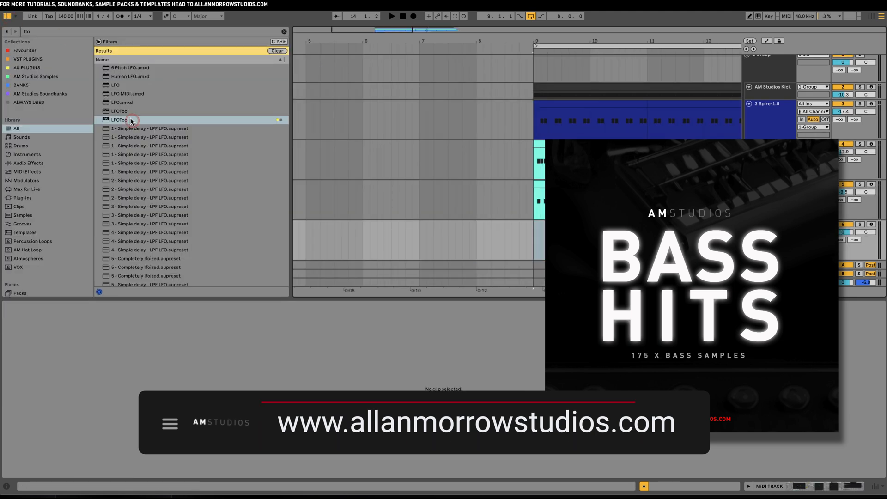
{"action": "left_click", "coordinate": [41, 81]}
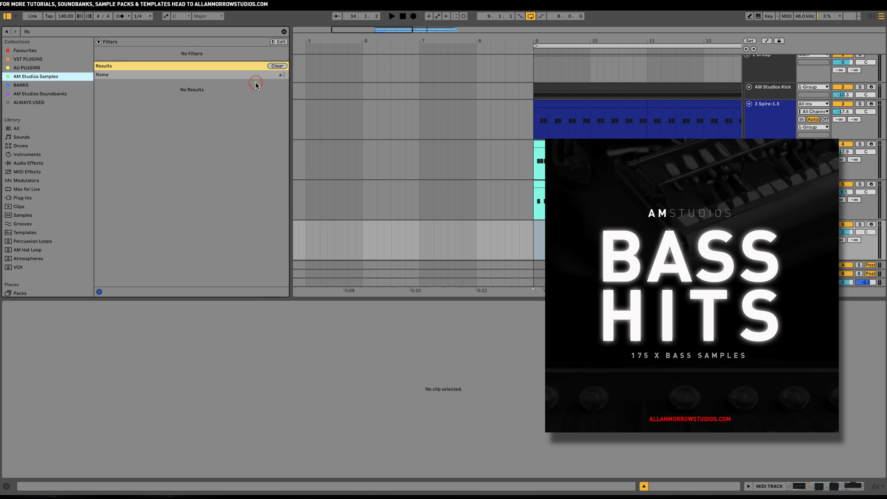
{"action": "left_click", "coordinate": [281, 35]}
{"action": "left_click", "coordinate": [197, 97]}
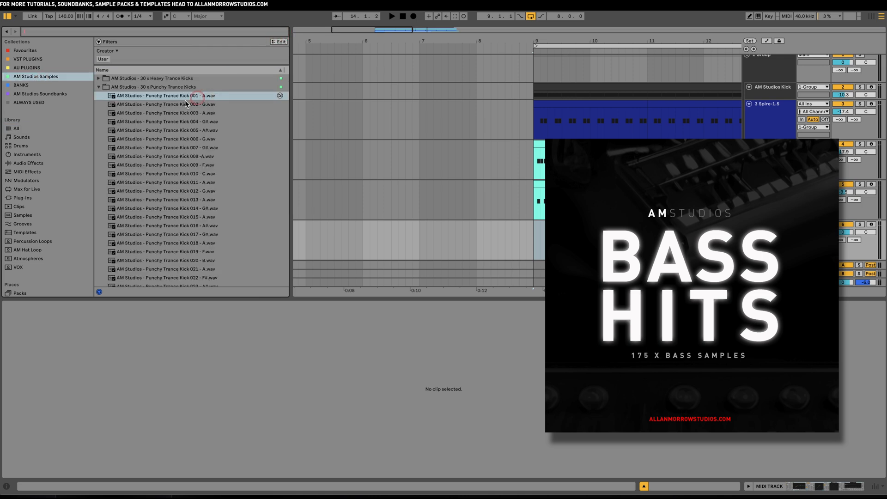
{"action": "left_click", "coordinate": [99, 87]}
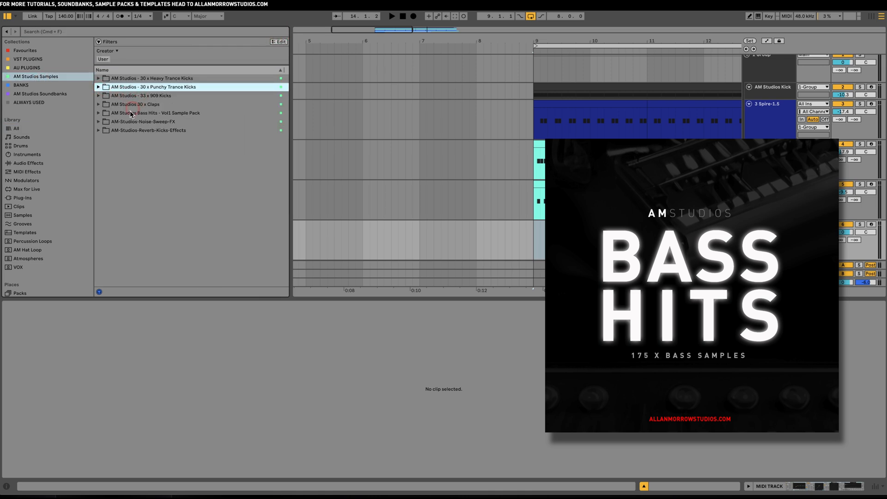
{"action": "left_click", "coordinate": [98, 114]}
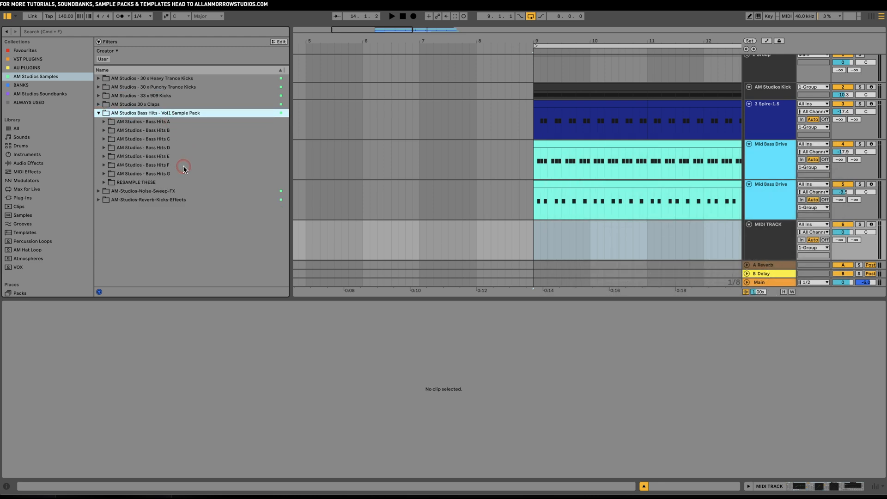
{"action": "left_click", "coordinate": [104, 174]}
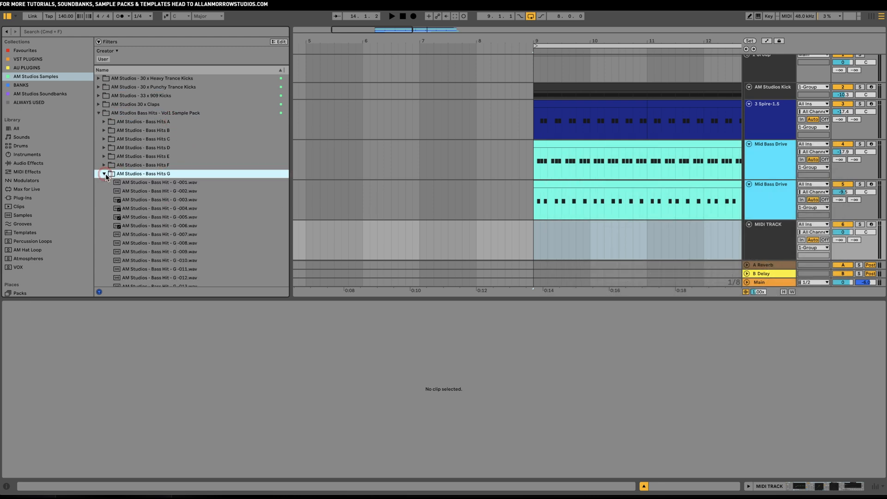
Step: Audition a range of samples in the Bass Hits G folder, from G-002 through G-024
{"action": "left_click", "coordinate": [186, 193]}
{"action": "scroll", "coordinate": [208, 234], "scroll_direction": "down", "scroll_amount": 1}
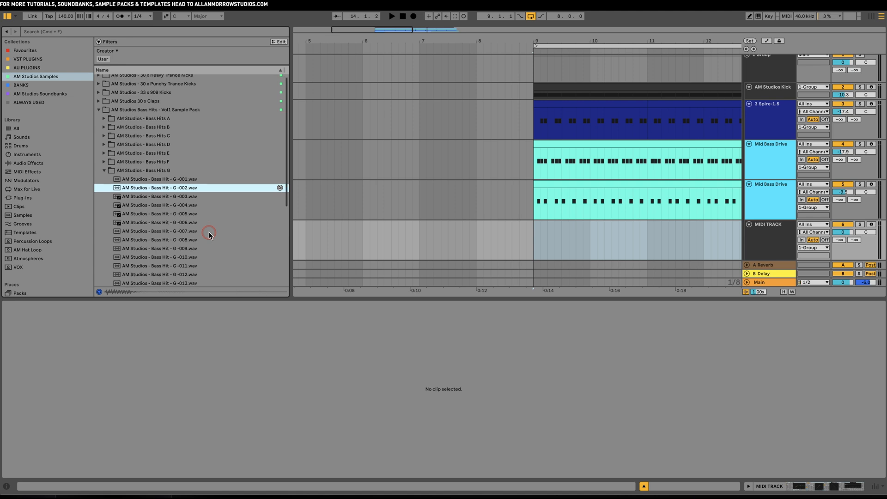
{"action": "left_click", "coordinate": [208, 235]}
{"action": "left_click", "coordinate": [199, 245]}
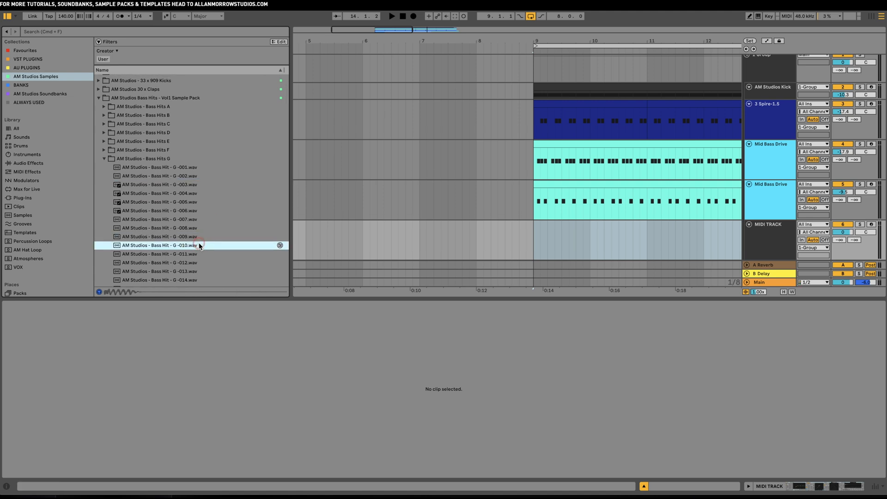
{"action": "scroll", "coordinate": [200, 245], "scroll_direction": "down", "scroll_amount": 2}
{"action": "left_click", "coordinate": [199, 244]}
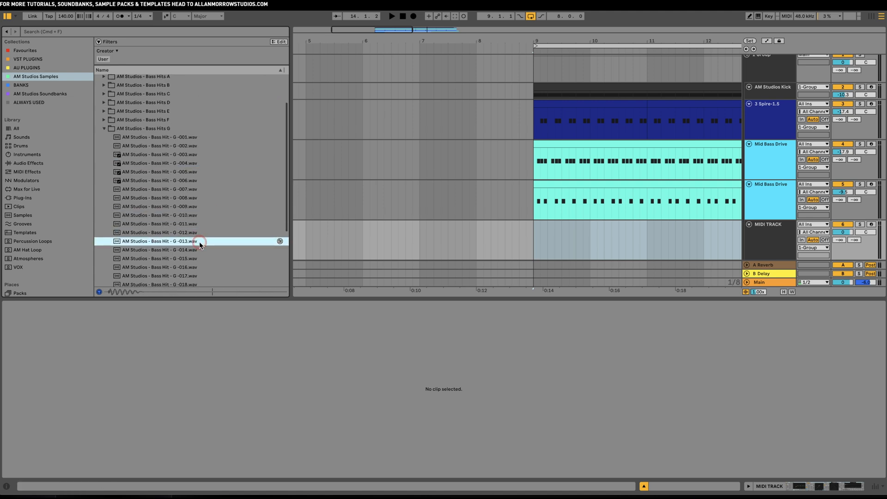
{"action": "left_click", "coordinate": [198, 250]}
{"action": "scroll", "coordinate": [213, 245], "scroll_direction": "down", "scroll_amount": 3}
{"action": "left_click", "coordinate": [202, 231]}
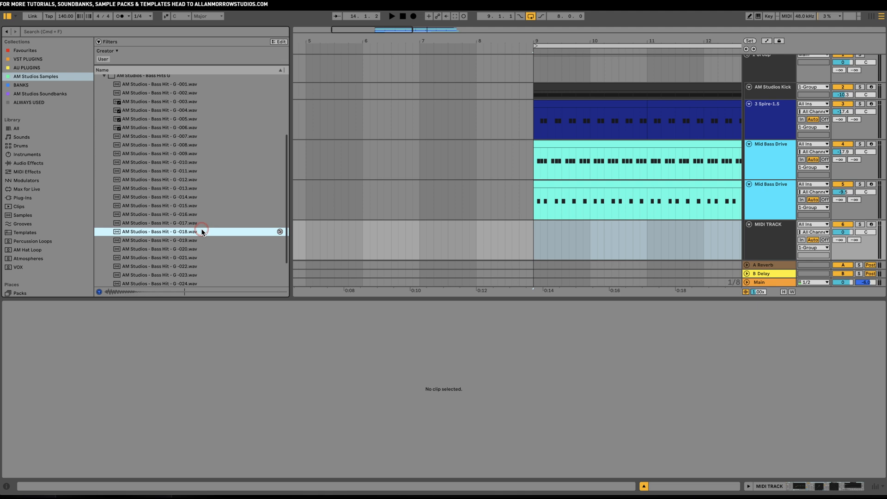
{"action": "scroll", "coordinate": [201, 231], "scroll_direction": "down", "scroll_amount": 1}
{"action": "left_click", "coordinate": [201, 233]}
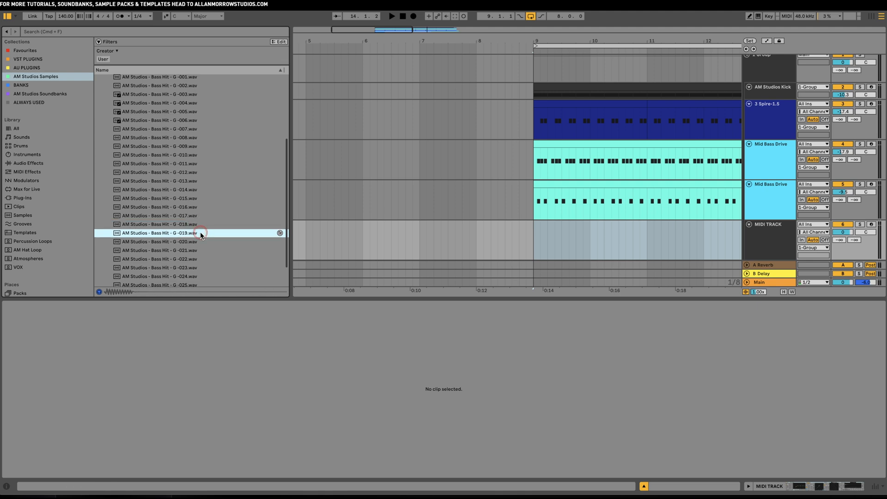
{"action": "left_click", "coordinate": [193, 243]}
{"action": "left_click", "coordinate": [201, 252]}
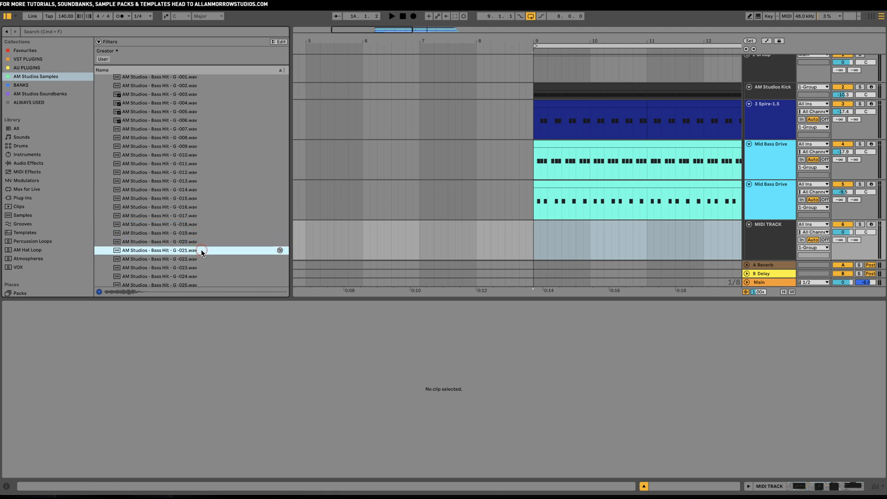
{"action": "left_click", "coordinate": [203, 258]}
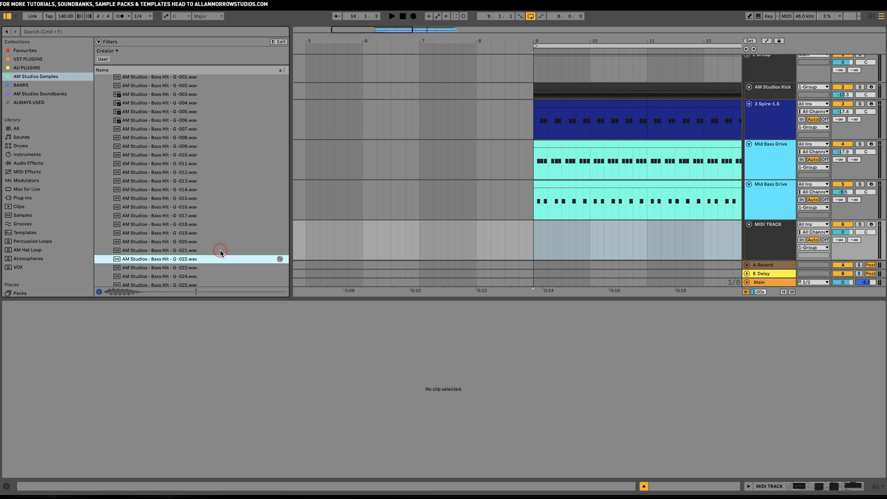
{"action": "left_click", "coordinate": [205, 265]}
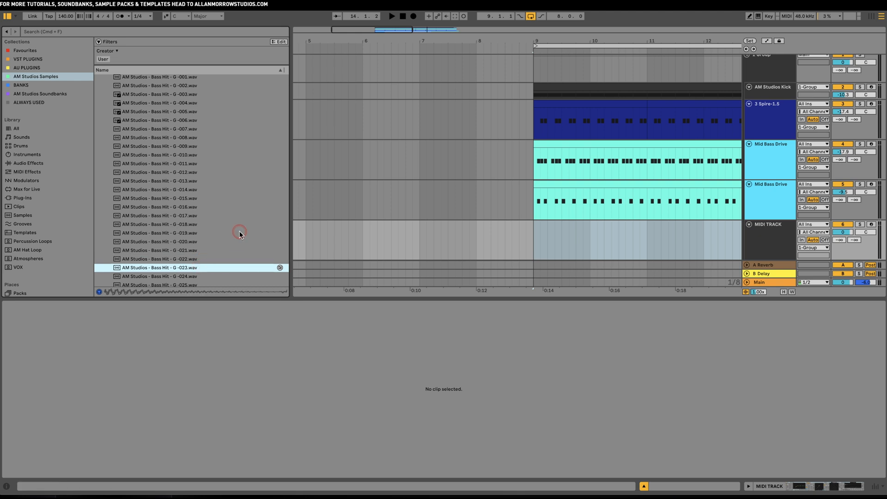
{"action": "scroll", "coordinate": [240, 233], "scroll_direction": "down", "scroll_amount": 3}
{"action": "left_click", "coordinate": [203, 247]}
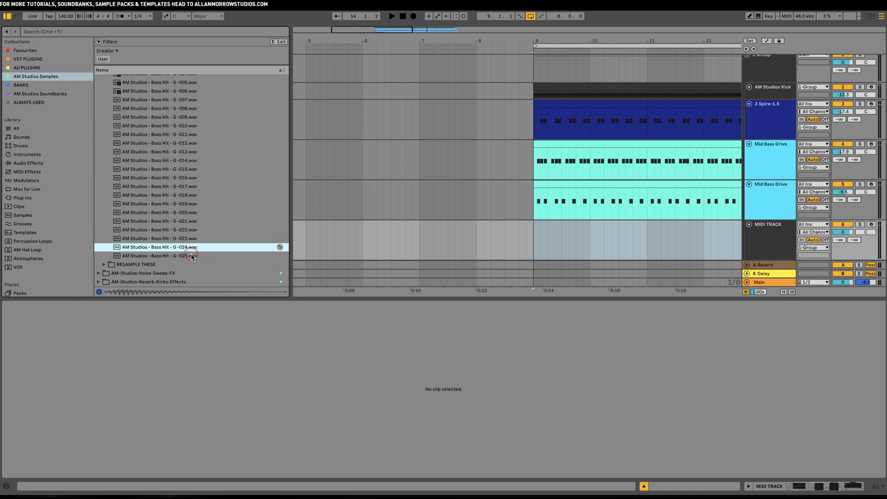
Step: Audition Bass Hit G-010 and G-007, and load G-007 onto the new MIDI track
{"action": "left_click", "coordinate": [196, 125]}
{"action": "scroll", "coordinate": [206, 158], "scroll_direction": "up", "scroll_amount": 4}
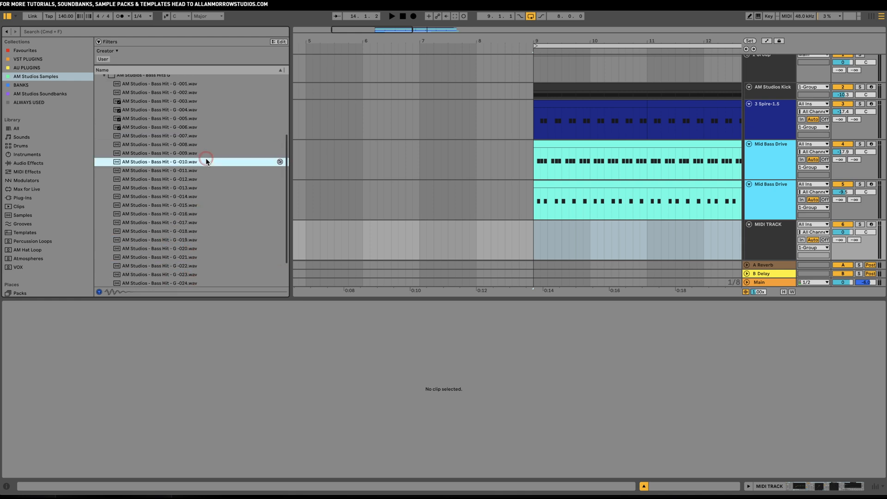
{"action": "left_click", "coordinate": [204, 136]}
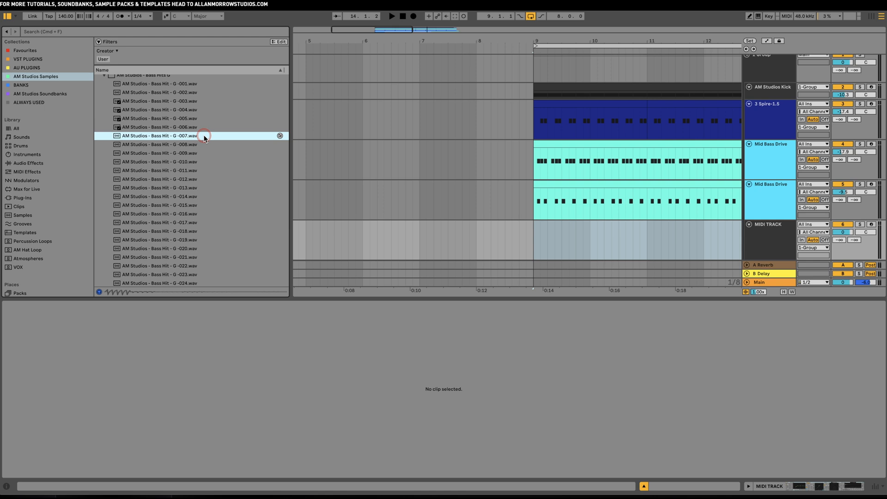
{"action": "left_click", "coordinate": [531, 243]}
{"action": "scroll", "coordinate": [532, 246], "scroll_direction": "right", "scroll_amount": 5}
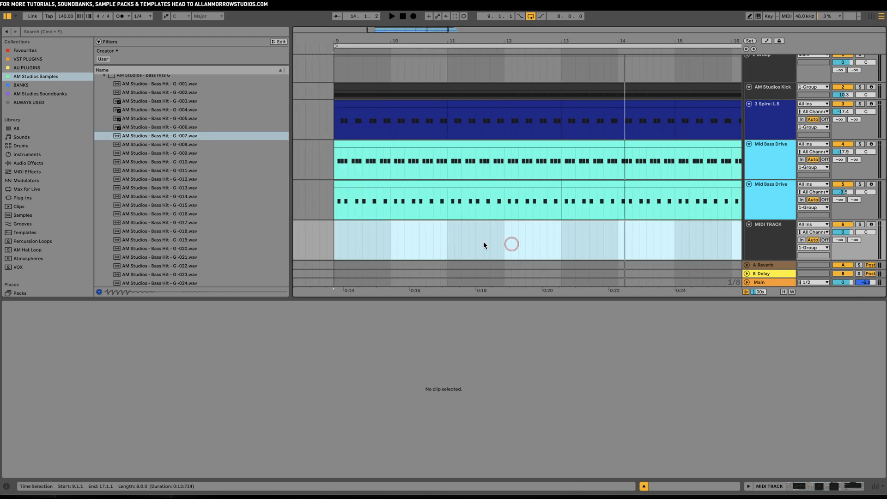
{"action": "double_click", "coordinate": [181, 135]}
Step: Insert an empty MIDI clip spanning bars 9 through 16 on the new MIDI track
{"action": "left_click_drag", "start_coordinate": [340, 238], "coordinate": [722, 241]}
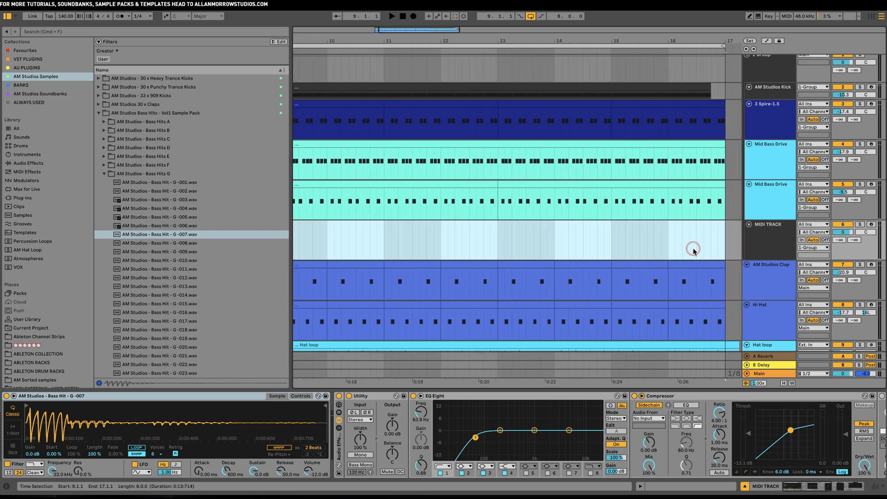
{"action": "scroll", "coordinate": [693, 249], "scroll_direction": "left", "scroll_amount": 3}
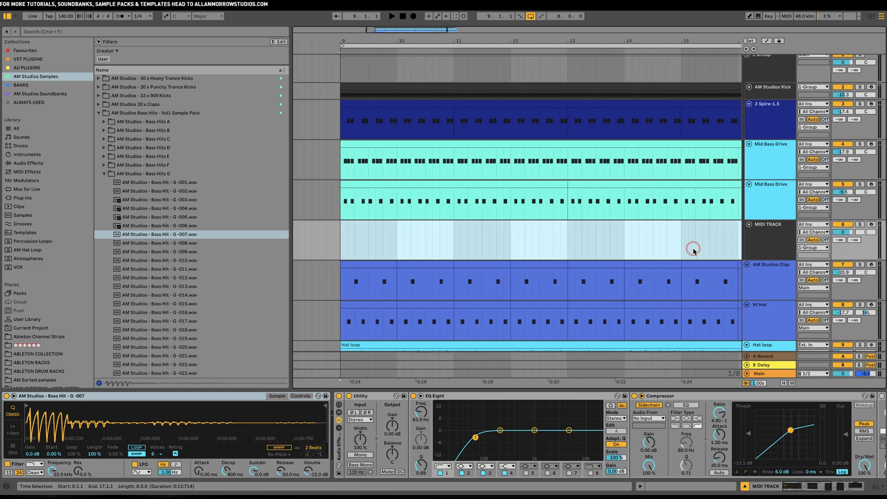
{"action": "right_click", "coordinate": [374, 240]}
{"action": "left_click", "coordinate": [448, 310]}
{"action": "left_click", "coordinate": [259, 364]}
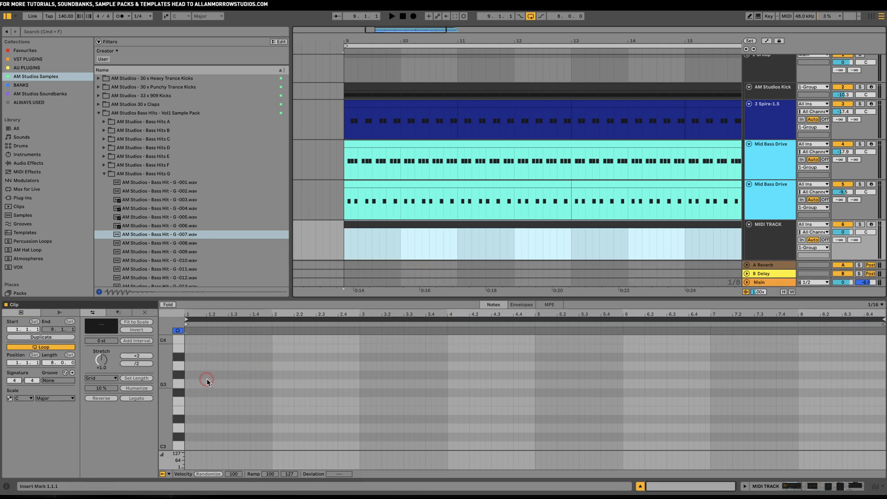
Step: Check the loaded G-007 sample and the empty clip, and audition the sample on the piano roll keys from G3 down to D3
{"action": "left_click", "coordinate": [764, 226]}
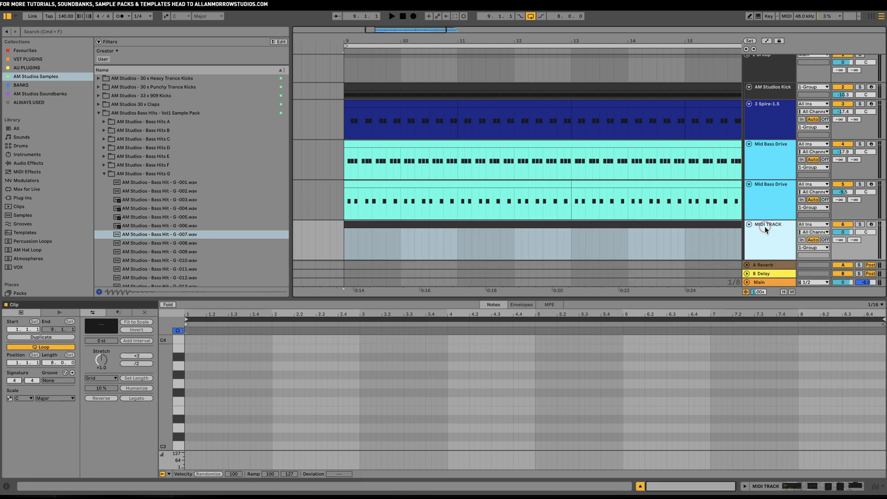
{"action": "left_click", "coordinate": [353, 322]}
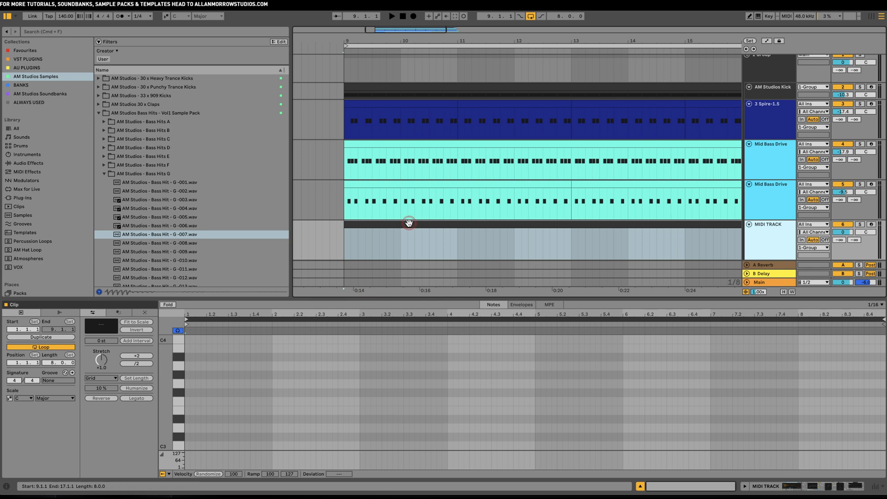
{"action": "left_click", "coordinate": [580, 336]}
{"action": "left_click", "coordinate": [131, 402]}
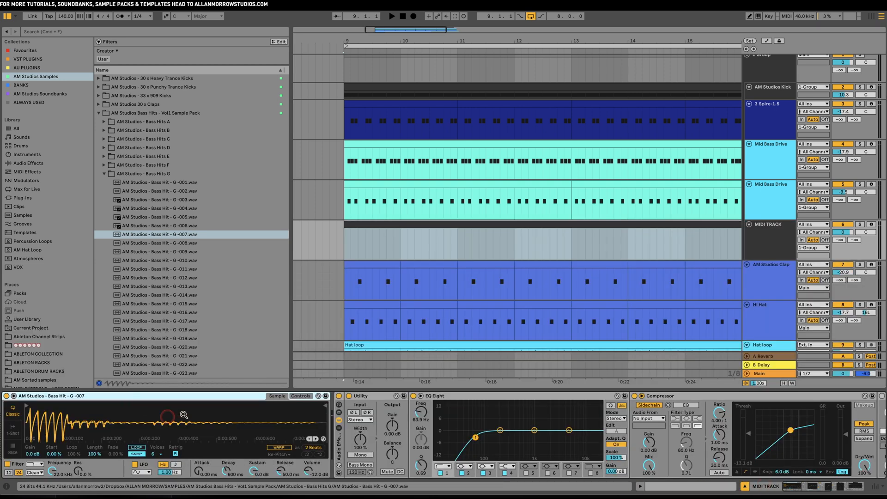
{"action": "left_click", "coordinate": [385, 234]}
{"action": "left_click", "coordinate": [385, 226]}
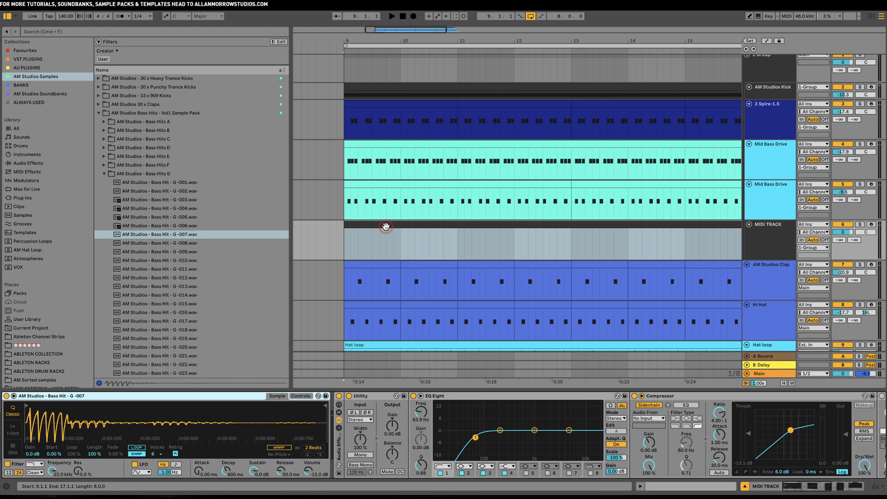
{"action": "double_click", "coordinate": [386, 226]}
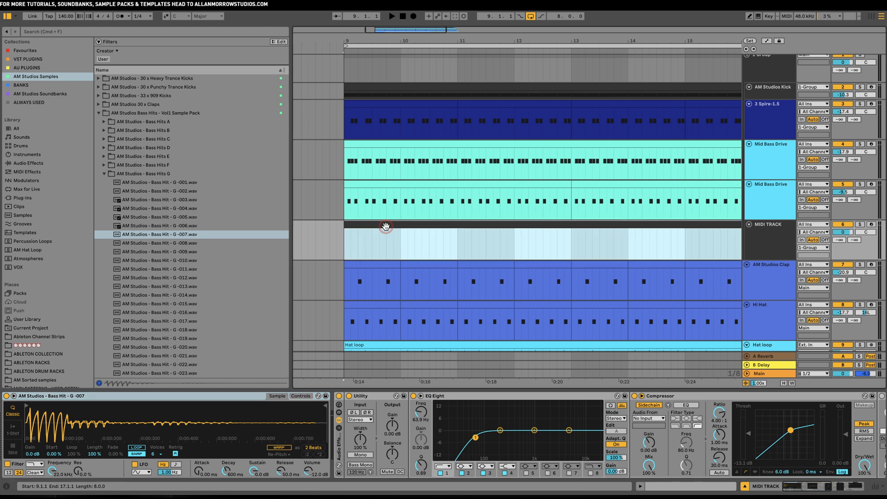
{"action": "left_click", "coordinate": [180, 383]}
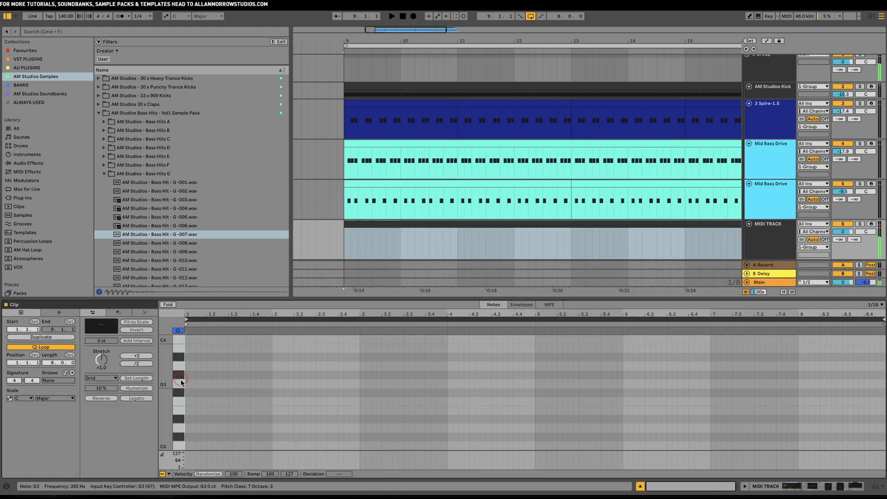
{"action": "left_click", "coordinate": [179, 392]}
{"action": "left_click", "coordinate": [180, 402]}
{"action": "left_click", "coordinate": [180, 410]}
{"action": "left_click", "coordinate": [179, 422]}
{"action": "left_click", "coordinate": [179, 428]}
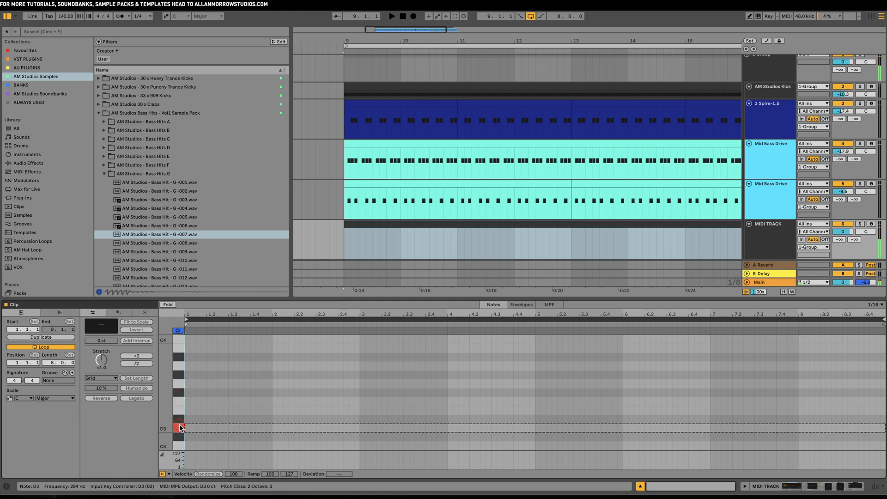
Step: Delete the empty MIDI clip from the new MIDI track
{"action": "left_click", "coordinate": [481, 225]}
{"action": "key", "text": "Delete"}
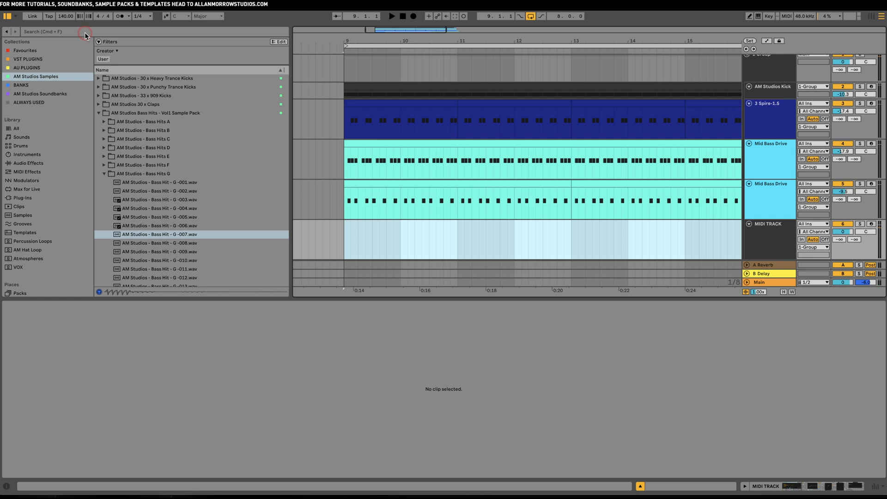
Step: Search all of the library for "drum" and load a Drum Rack onto the new MIDI track
{"action": "left_click", "coordinate": [85, 34]}
{"action": "type", "text": "drum"}
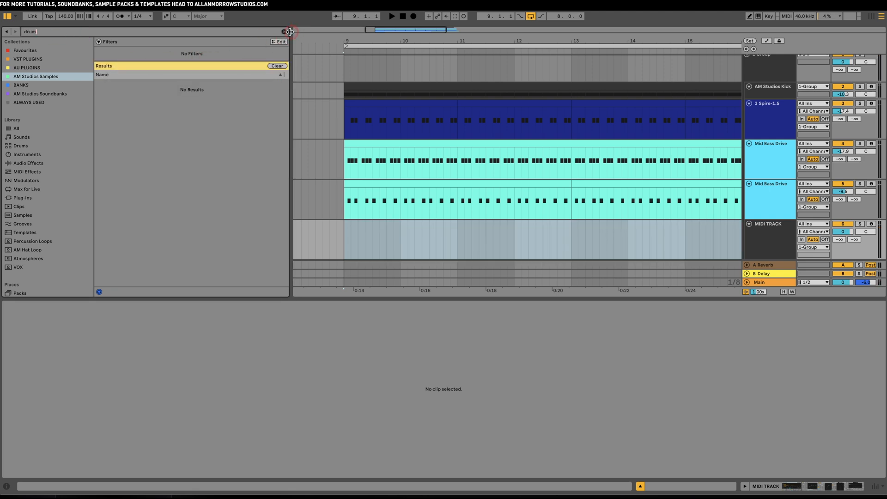
{"action": "left_click", "coordinate": [16, 128]}
{"action": "double_click", "coordinate": [134, 94]}
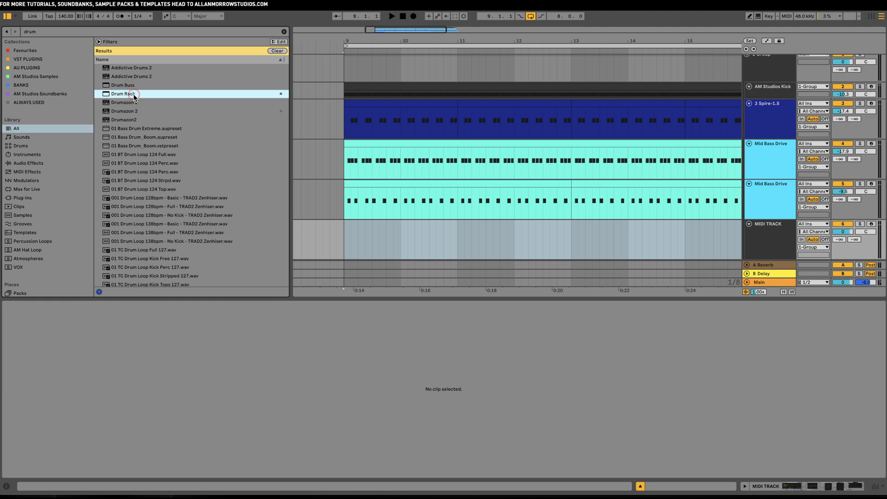
Step: Load all the Bass Hits G samples, G-001 through G-025, from AM Studios Samples onto the Drum Rack pads starting at C1
{"action": "left_click", "coordinate": [762, 238]}
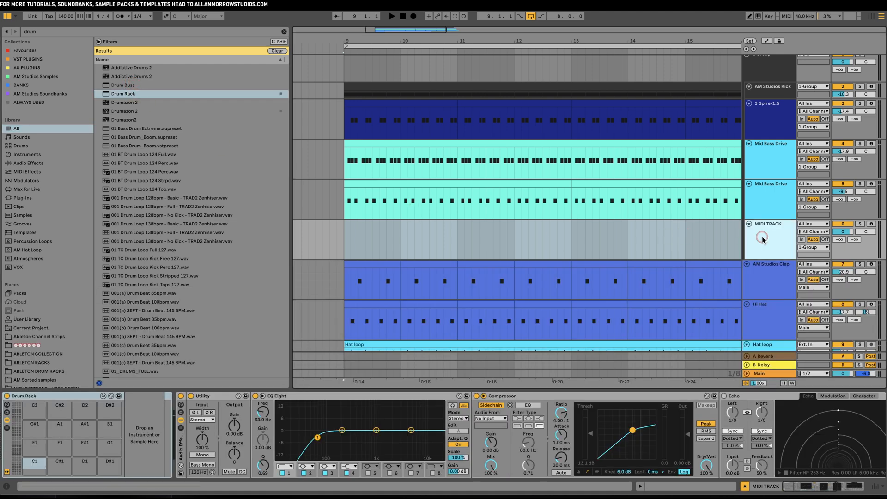
{"action": "left_click", "coordinate": [37, 78]}
{"action": "left_click", "coordinate": [284, 32]}
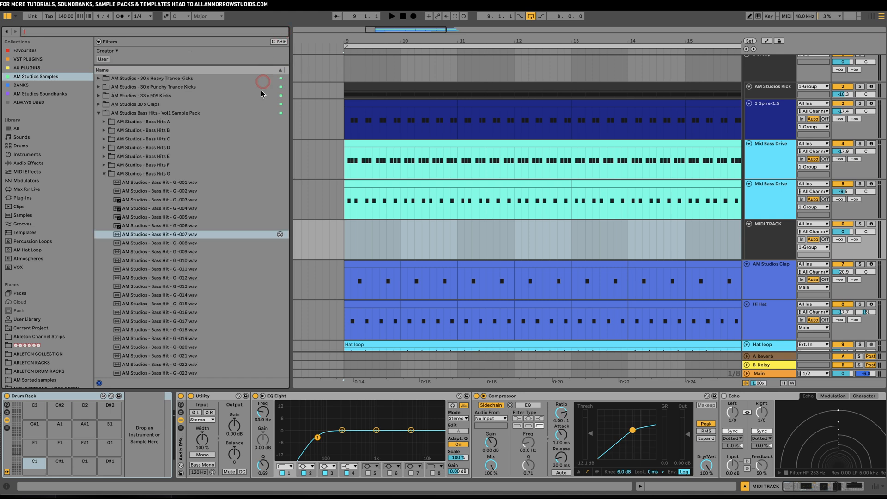
{"action": "left_click", "coordinate": [181, 244]}
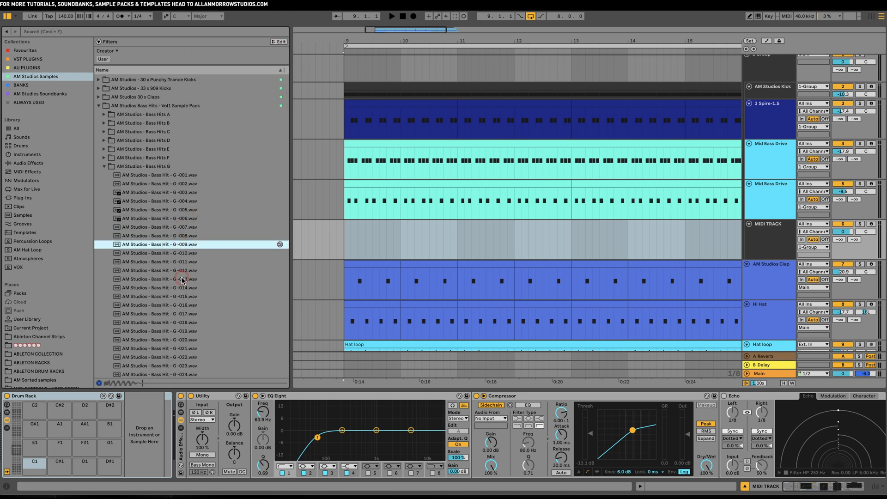
{"action": "left_click", "coordinate": [189, 227]}
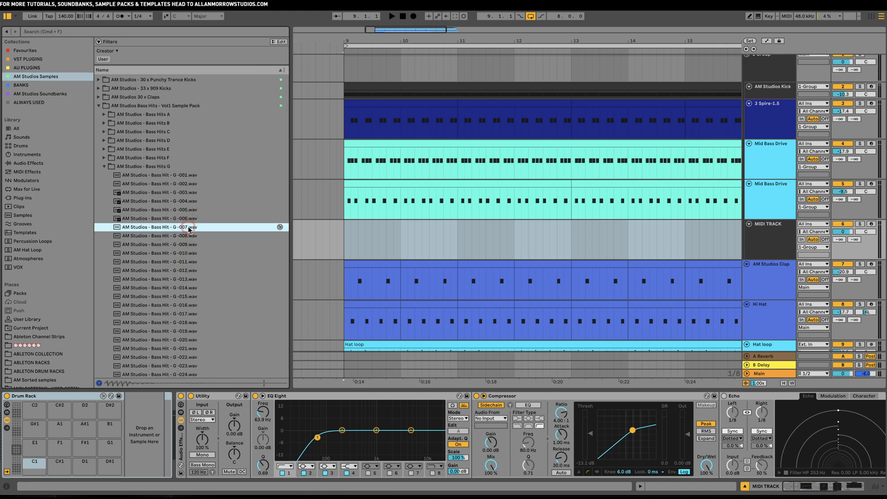
{"action": "left_click", "coordinate": [187, 236]}
{"action": "left_click", "coordinate": [183, 178]}
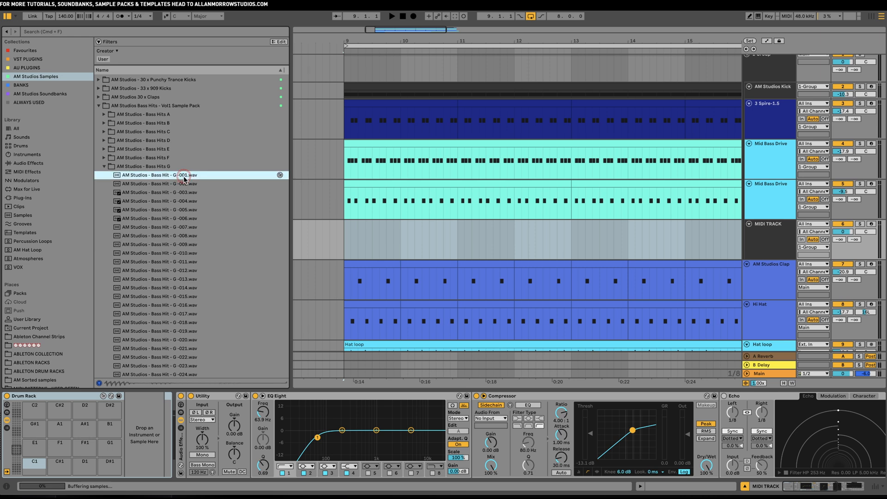
{"action": "scroll", "coordinate": [200, 274], "scroll_direction": "down", "scroll_amount": 2}
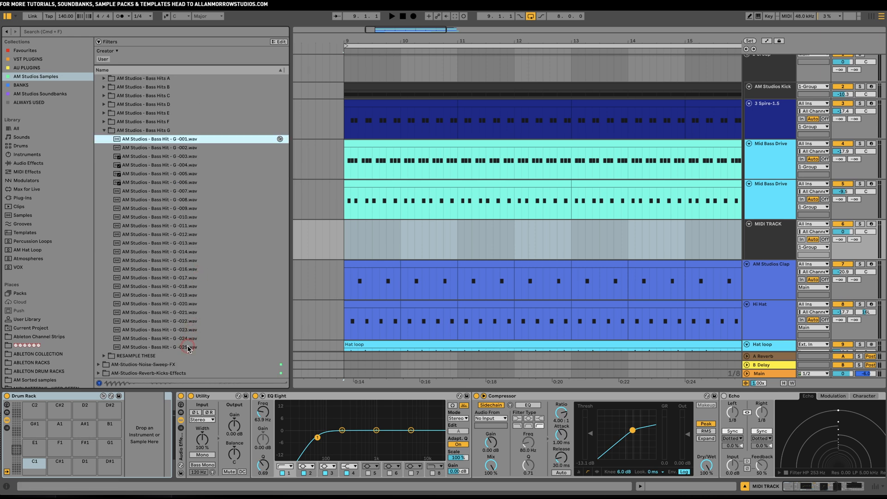
{"action": "left_click", "coordinate": [166, 349], "text": "shift"}
{"action": "mouse_move", "coordinate": [38, 447]}
{"action": "left_mouse_down"}
{"action": "mouse_move", "coordinate": [31, 469]}
{"action": "mouse_move", "coordinate": [43, 463]}
{"action": "left_mouse_up"}
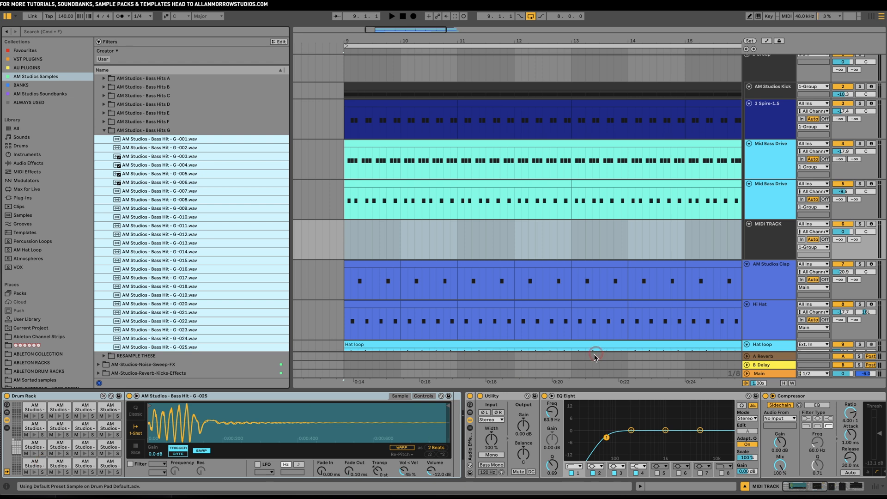
Step: Insert an empty eight-bar MIDI clip from bar 9 to bar 17 on the Drum Rack track and audition its bass-hit keys
{"action": "left_click_drag", "start_coordinate": [347, 237], "coordinate": [704, 250]}
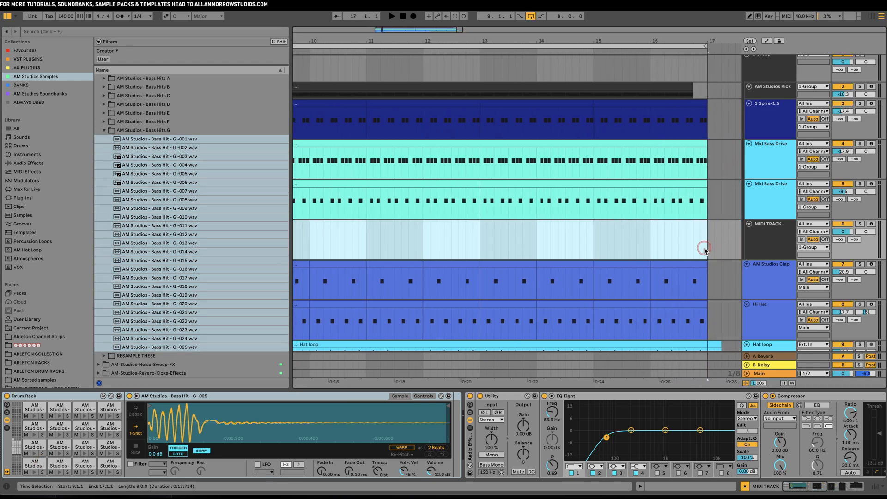
{"action": "key", "text": "super+shift+m"}
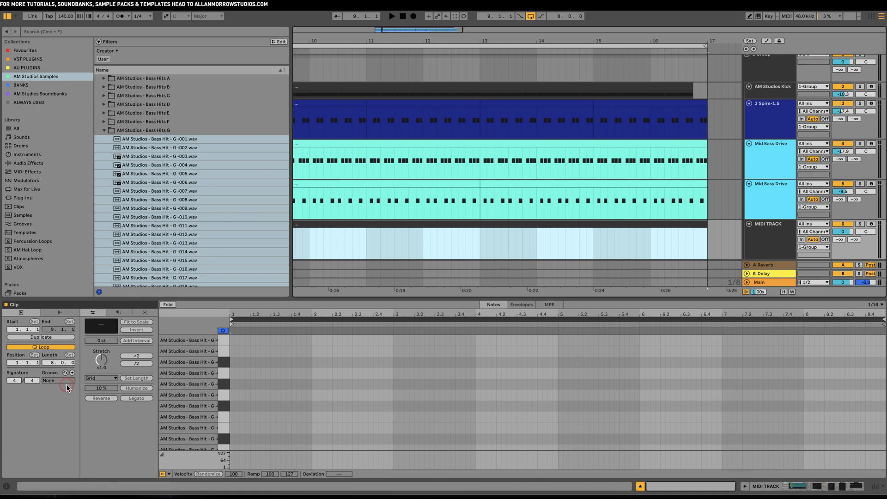
{"action": "left_click", "coordinate": [229, 373]}
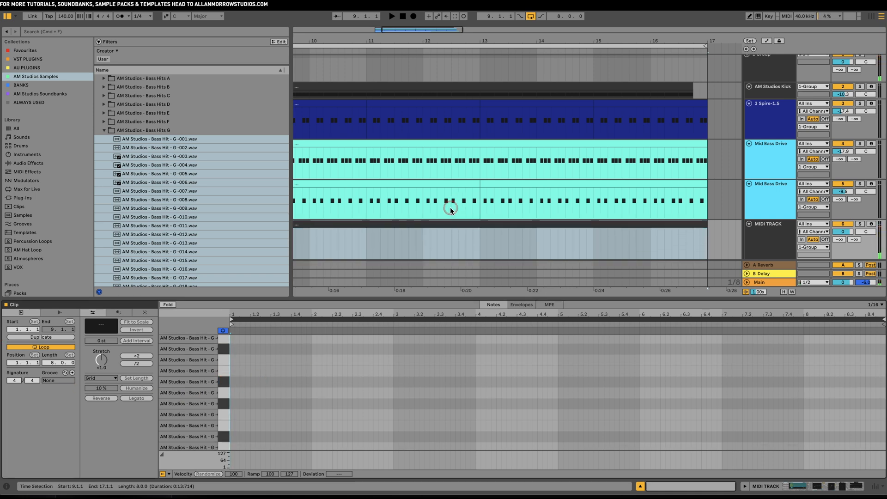
{"action": "scroll", "coordinate": [450, 210], "scroll_direction": "left", "scroll_amount": 5}
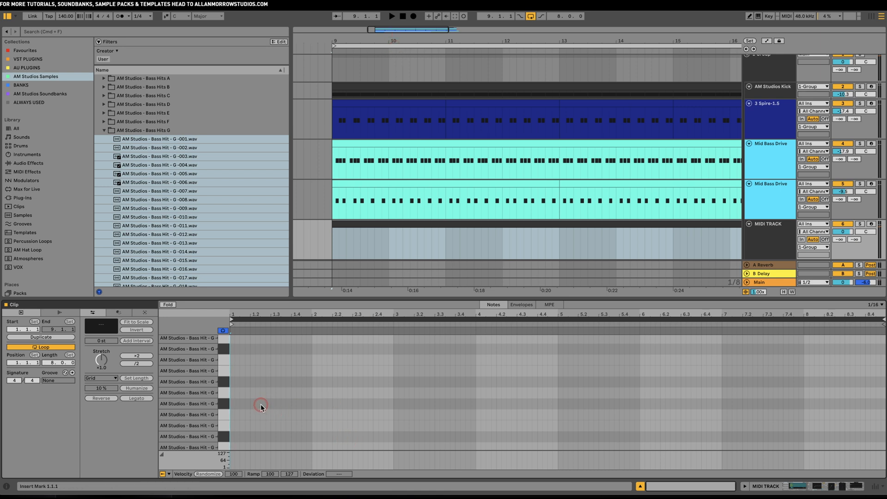
Step: Add two sixteenth notes on D2 at 1.1.4 and 1.3.3 in the clip and play them back
{"action": "left_click", "coordinate": [248, 403]}
{"action": "left_click", "coordinate": [283, 403]}
{"action": "left_click", "coordinate": [221, 404]}
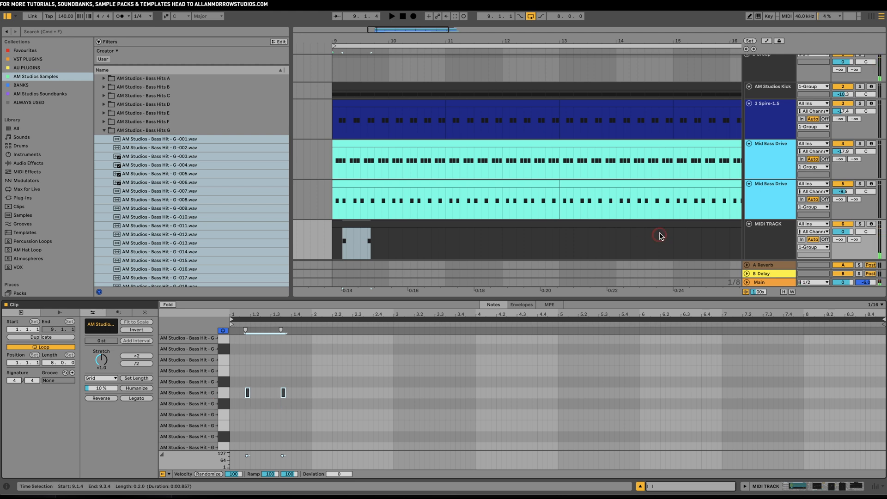
{"action": "key", "text": "space"}
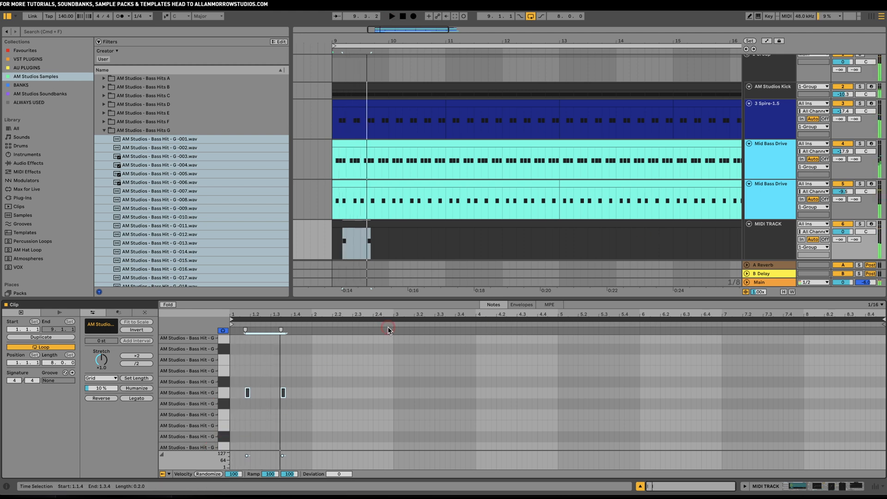
Step: Show the Bass Hit G-015 pad's sample in the Drum Rack and transpose it by +1 st
{"action": "left_click", "coordinate": [739, 239]}
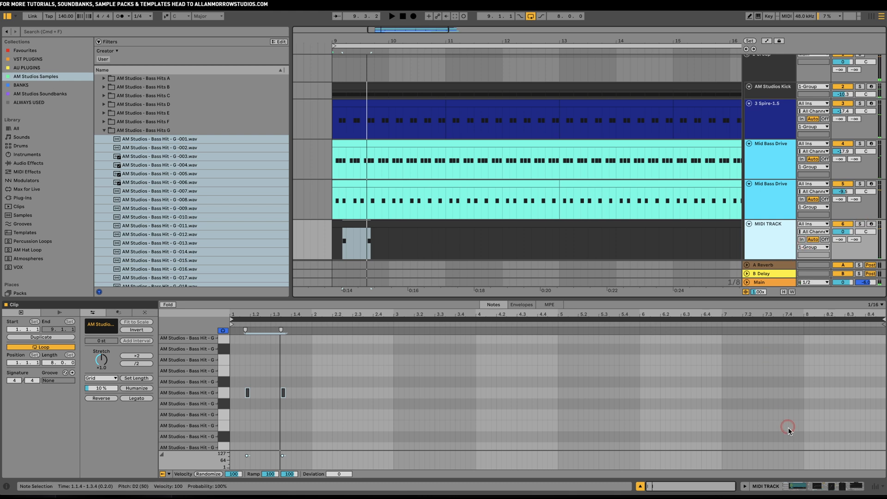
{"action": "left_click", "coordinate": [817, 488]}
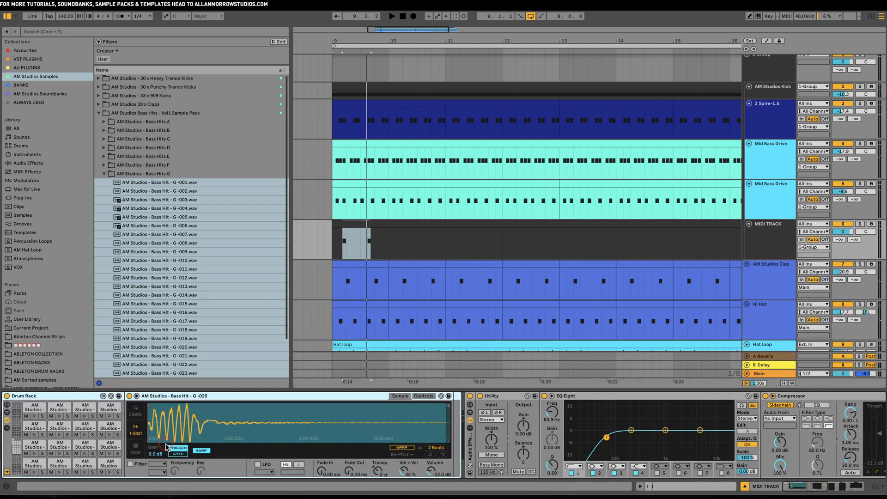
{"action": "left_click", "coordinate": [89, 414]}
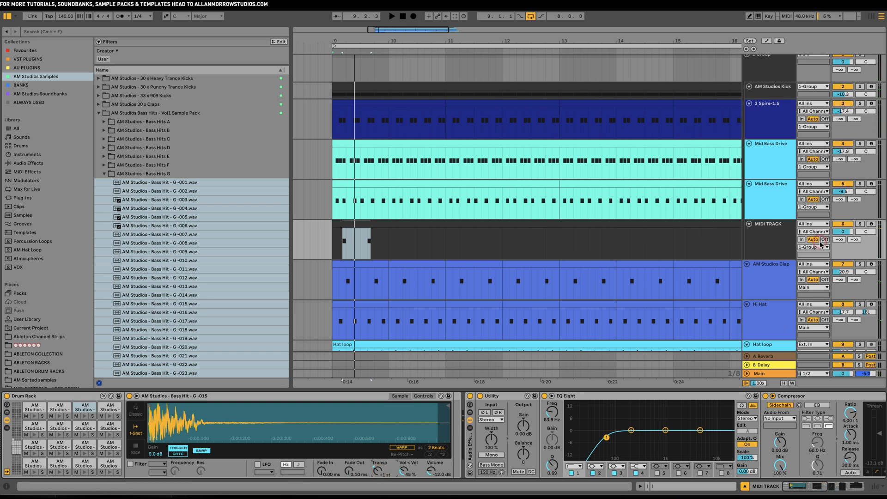
Step: Lower the Drum Rack track's volume to -9.2 dB and play back the mix
{"action": "left_click", "coordinate": [776, 246]}
{"action": "left_click_drag", "start_coordinate": [853, 233], "coordinate": [850, 233]}
{"action": "key", "text": "space"}
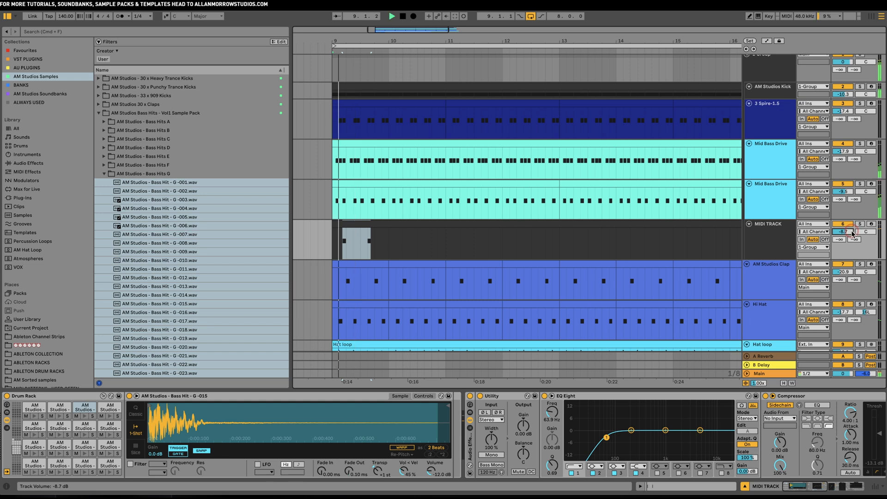
{"action": "key", "text": "space"}
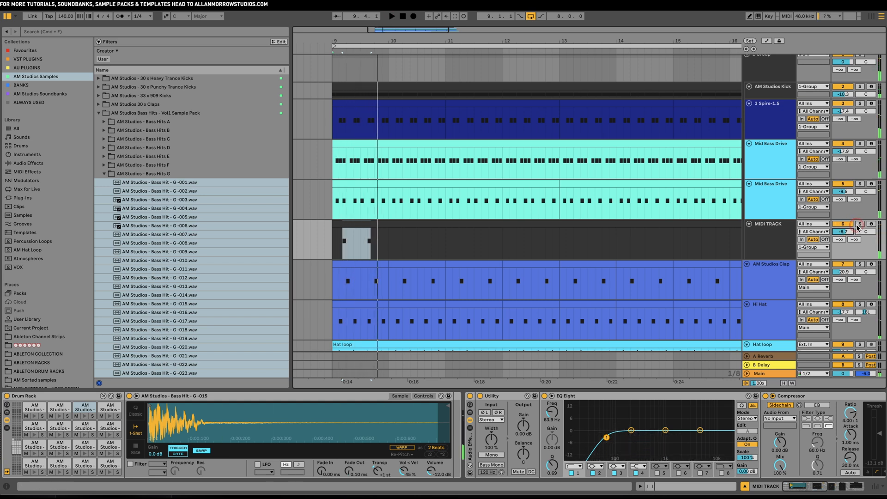
Step: Solo the Drum Rack track and listen, add the Spire and both Mid Bass Drive tracks to the solo, and listen again
{"action": "left_click", "coordinate": [860, 225]}
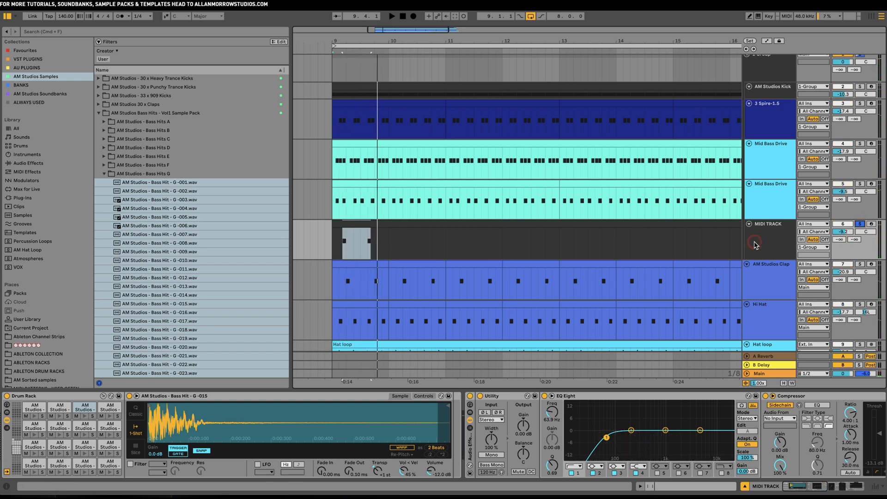
{"action": "key", "text": "space"}
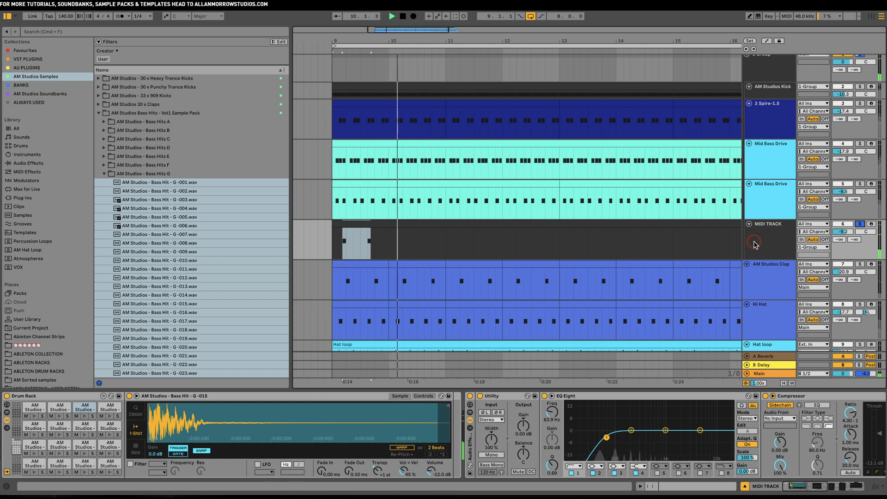
{"action": "left_click", "coordinate": [858, 186], "text": "super"}
{"action": "key", "text": "space"}
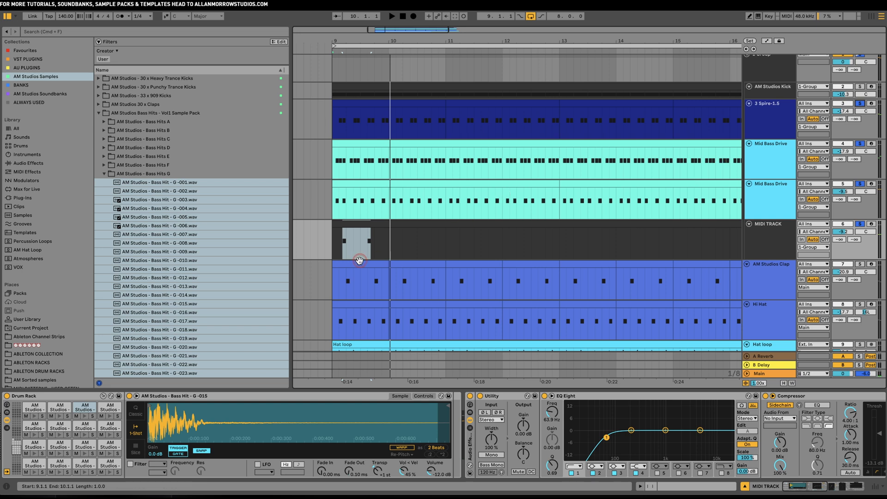
{"action": "key", "text": "space"}
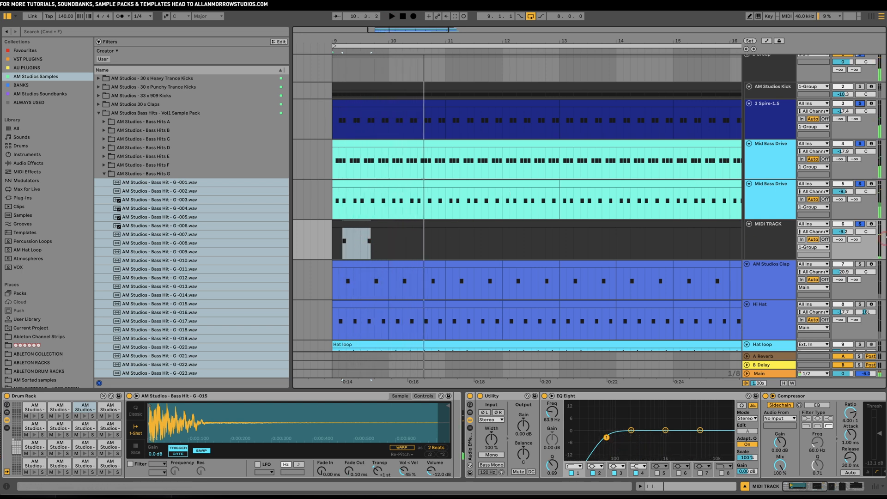
Step: Raise the low-cut frequency in the Drum Rack track's EQ Eight to 186 Hz and listen to the result
{"action": "left_click", "coordinate": [739, 245]}
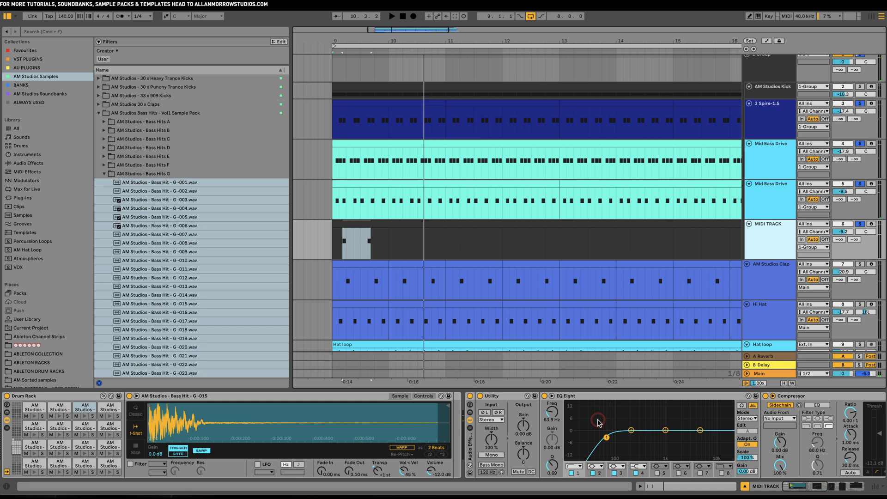
{"action": "scroll", "coordinate": [597, 421], "scroll_direction": "right", "scroll_amount": 10}
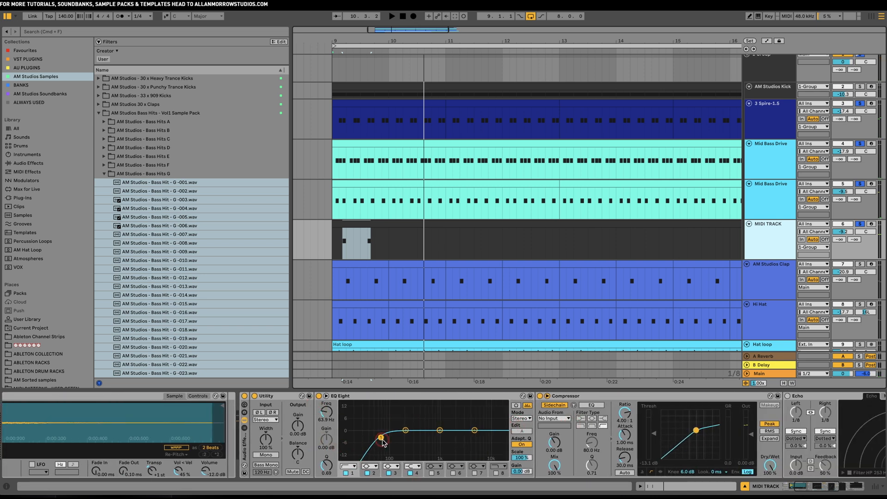
{"action": "left_click_drag", "start_coordinate": [381, 440], "coordinate": [391, 438]}
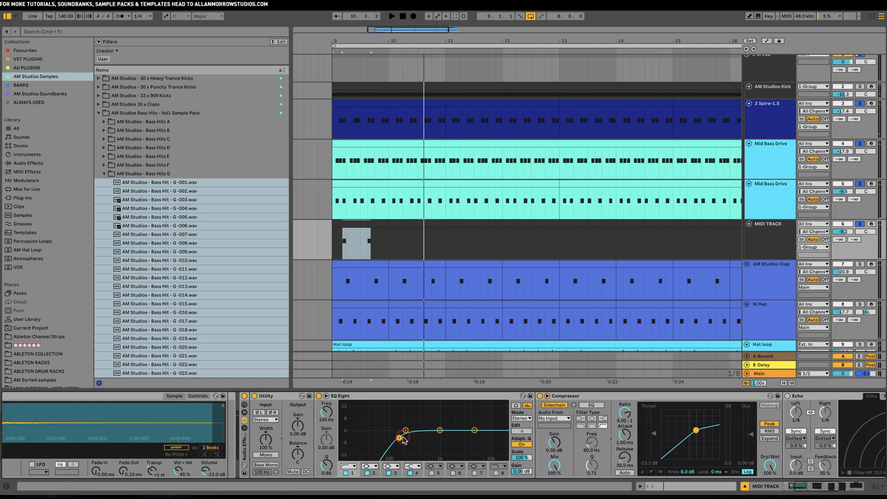
{"action": "left_click_drag", "start_coordinate": [399, 438], "coordinate": [403, 436]}
{"action": "key", "text": "space"}
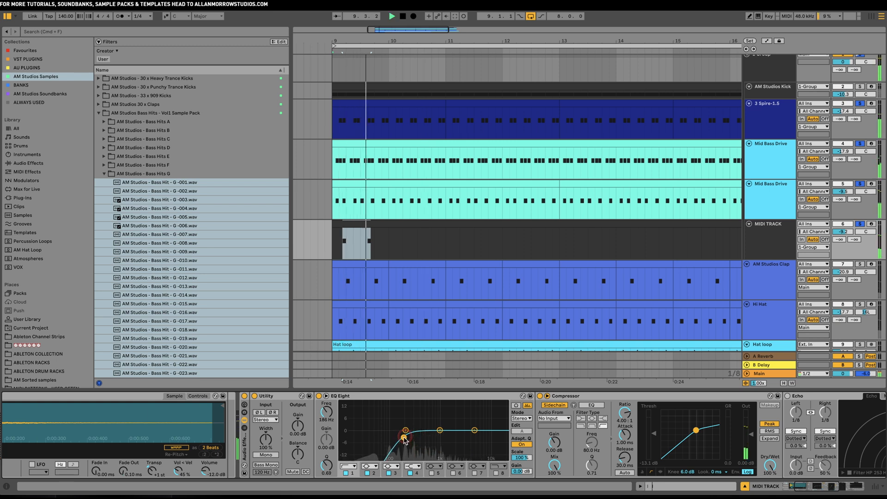
{"action": "key", "text": "space"}
Step: Switch on the Echo device on the Drum Rack track and listen to the delayed bass hits
{"action": "scroll", "coordinate": [513, 436], "scroll_direction": "right", "scroll_amount": 5}
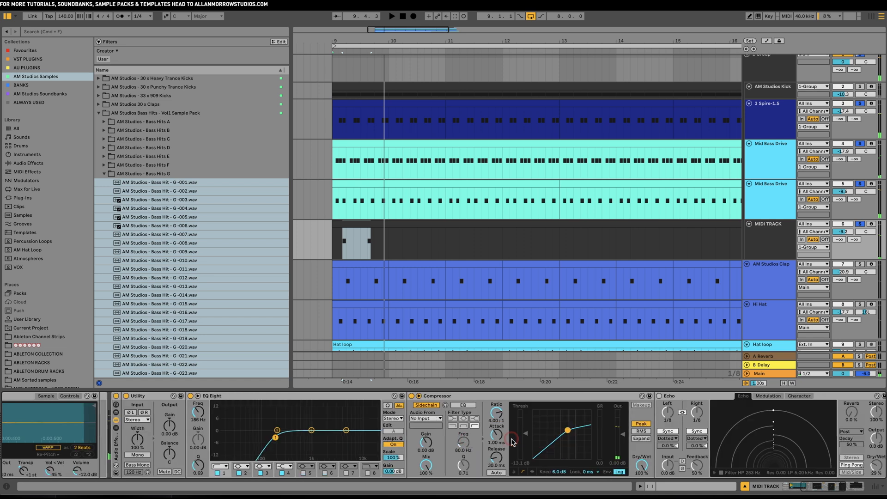
{"action": "left_click", "coordinate": [580, 396]}
{"action": "key", "text": "space"}
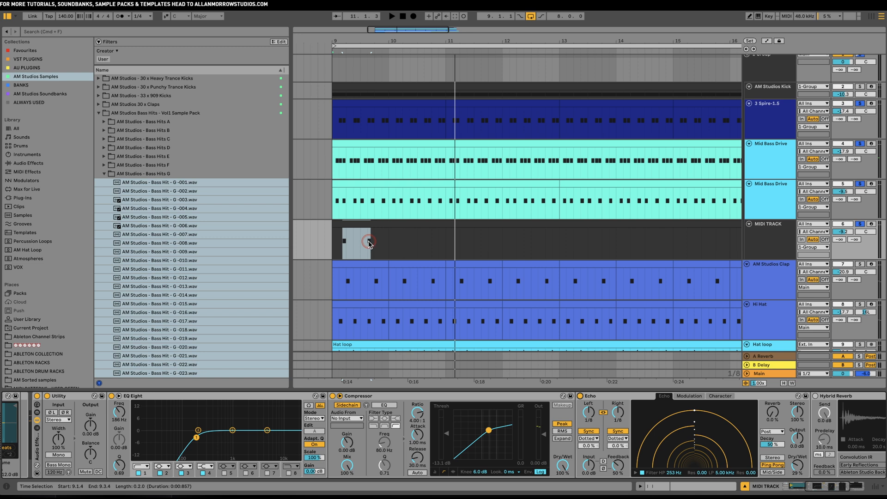
{"action": "key", "text": "space"}
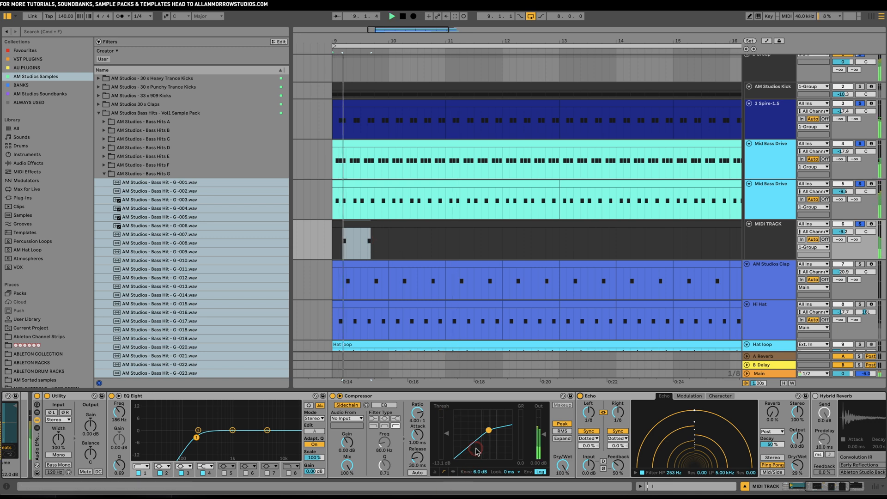
{"action": "scroll", "coordinate": [477, 452], "scroll_direction": "right", "scroll_amount": 1}
{"action": "scroll", "coordinate": [478, 452], "scroll_direction": "right", "scroll_amount": 2}
{"action": "key", "text": "space"}
Step: Duplicate the two D2 notes of bar 1 into bars 2, 3 and 4 of the clip and play the pattern
{"action": "double_click", "coordinate": [427, 225]}
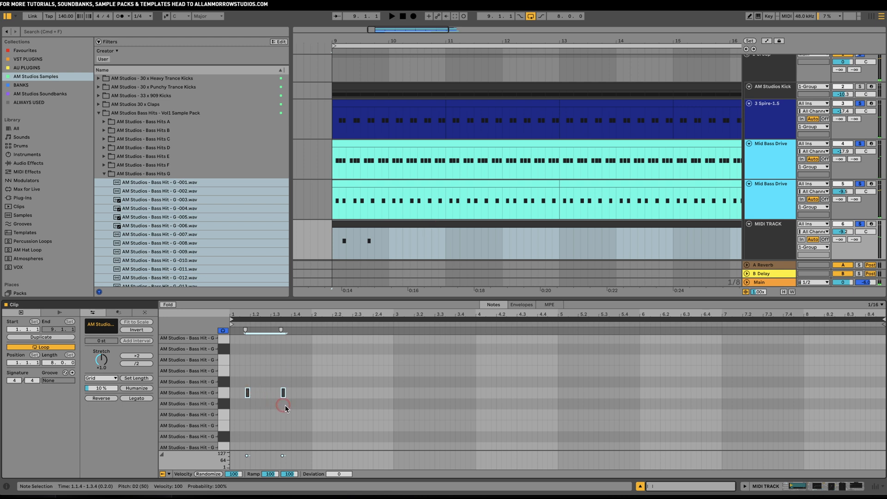
{"action": "left_click", "coordinate": [247, 392]}
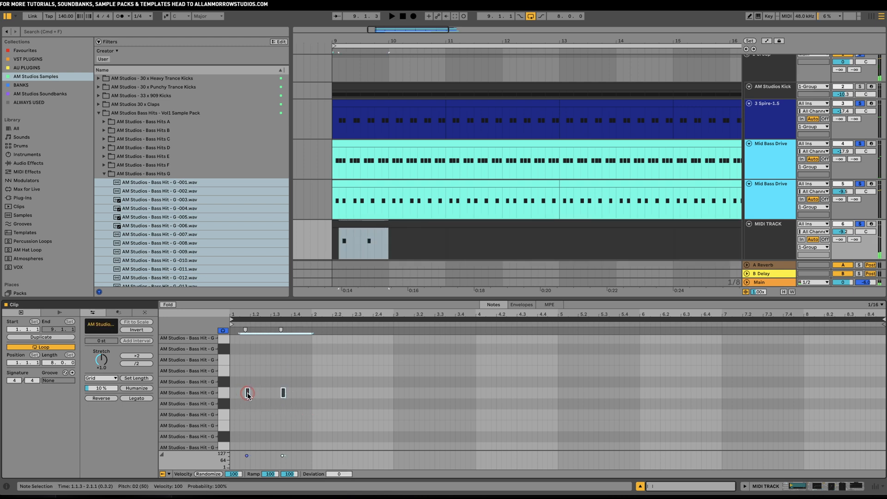
{"action": "left_click_drag", "start_coordinate": [247, 392], "coordinate": [411, 393]}
{"action": "key", "text": "space"}
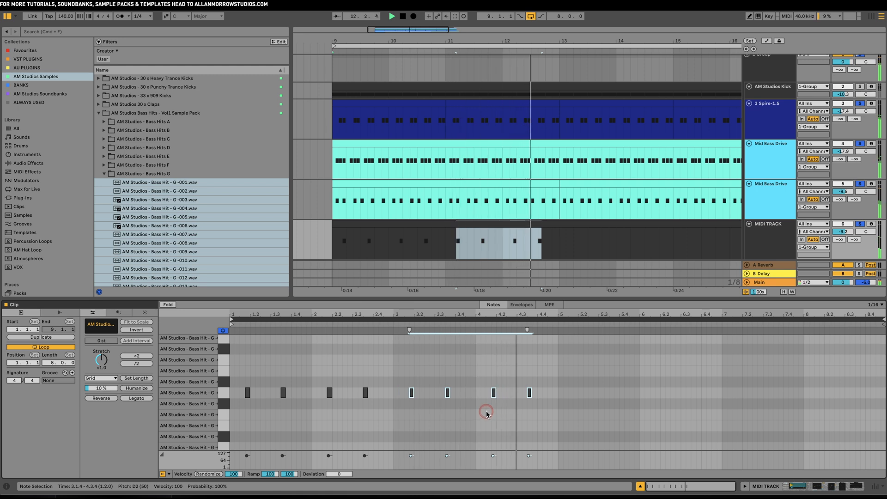
Step: Return to the Drum Rack track's devices and adjust the Echo's stereo width
{"action": "left_click", "coordinate": [790, 401]}
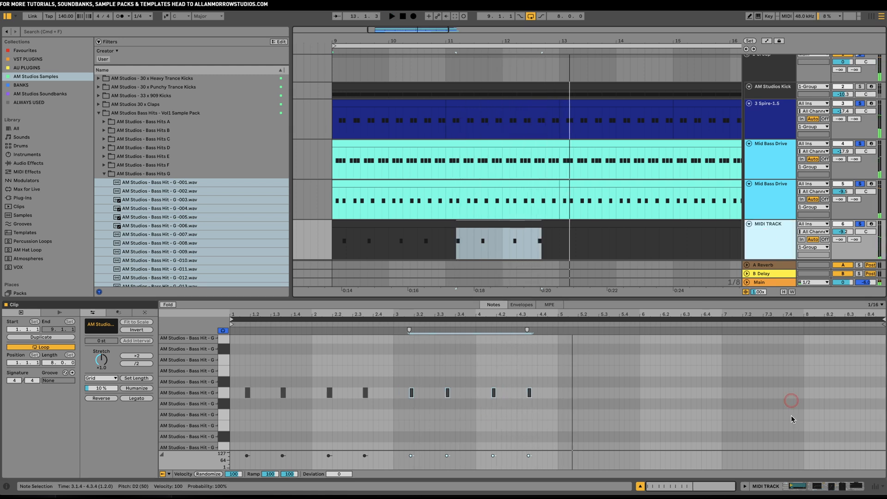
{"action": "left_click", "coordinate": [803, 485]}
{"action": "left_click", "coordinate": [566, 405]}
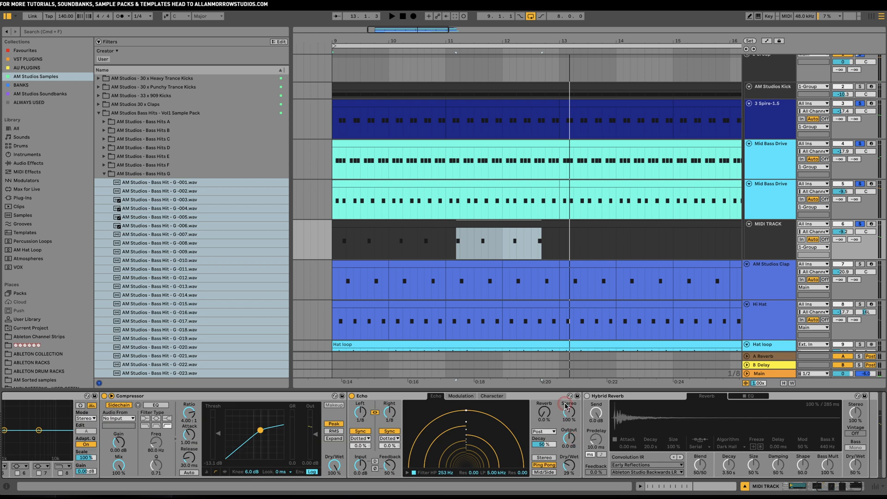
Step: Enable the Hybrid Reverb on the MIDI track, setting its decay to 1.08 s and dry/wet to 27%
{"action": "left_click", "coordinate": [587, 396]}
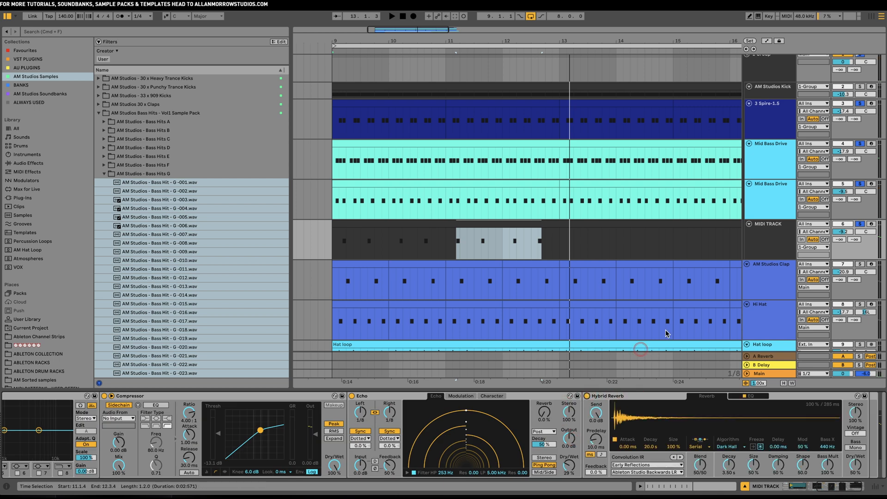
{"action": "key", "text": "space"}
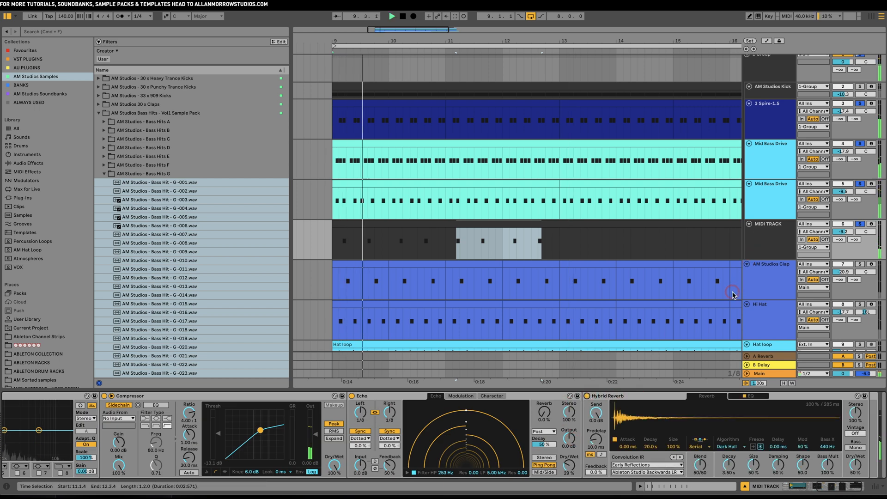
{"action": "left_click", "coordinate": [770, 243]}
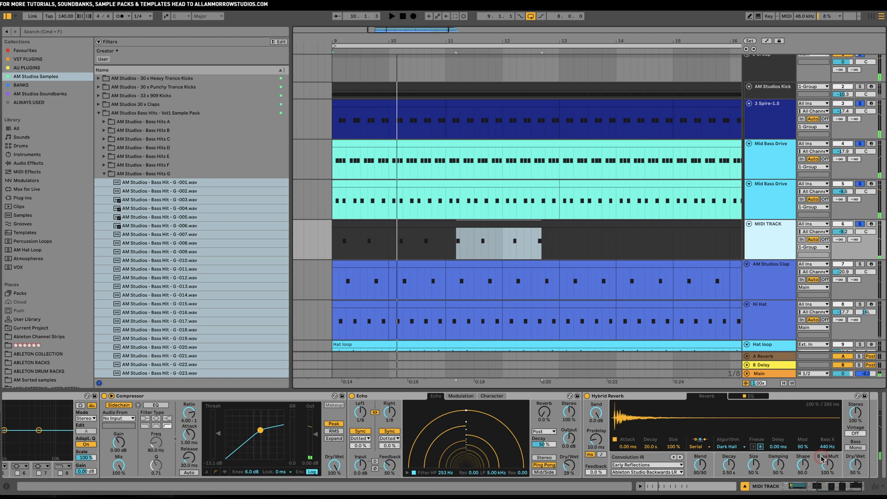
{"action": "left_click_drag", "start_coordinate": [854, 468], "coordinate": [853, 480]}
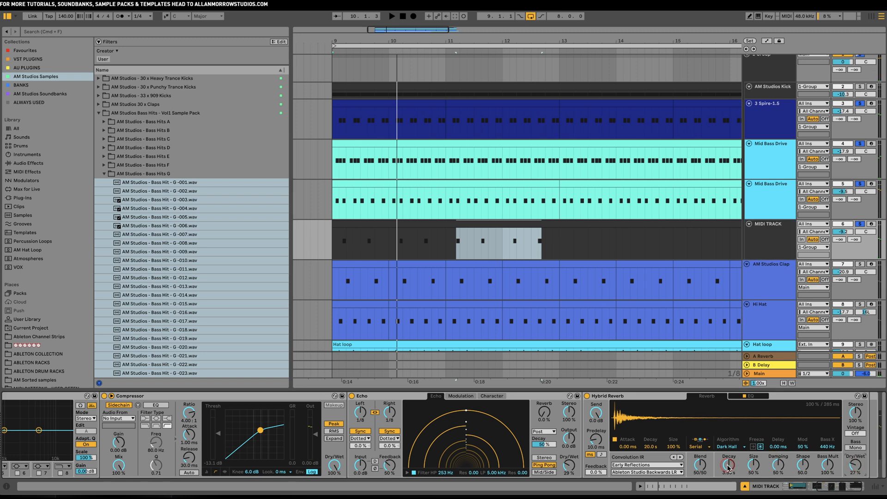
{"action": "key", "text": "space"}
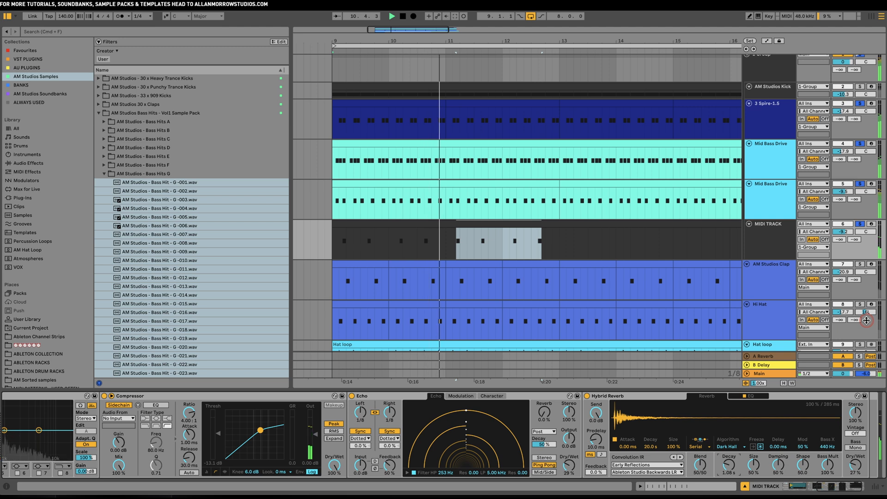
Step: Turn off solo on the MIDI track and play back the full mix
{"action": "left_click", "coordinate": [854, 321]}
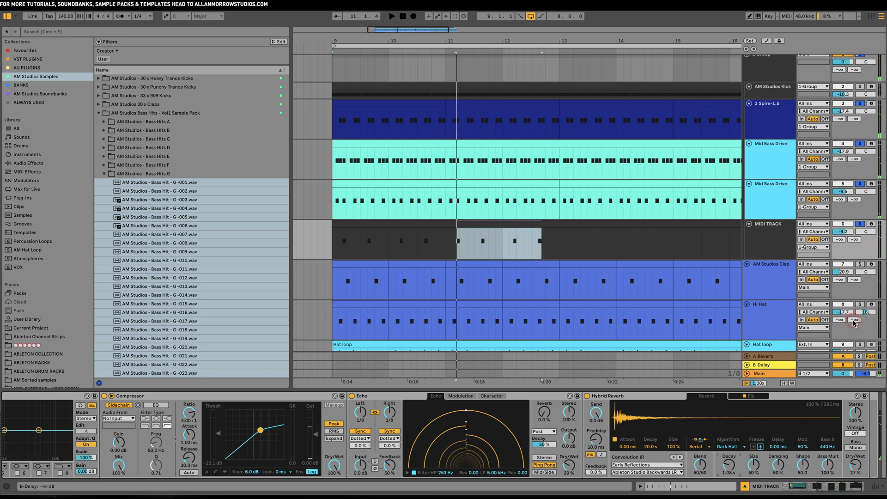
{"action": "left_click", "coordinate": [860, 224]}
{"action": "key", "text": "space"}
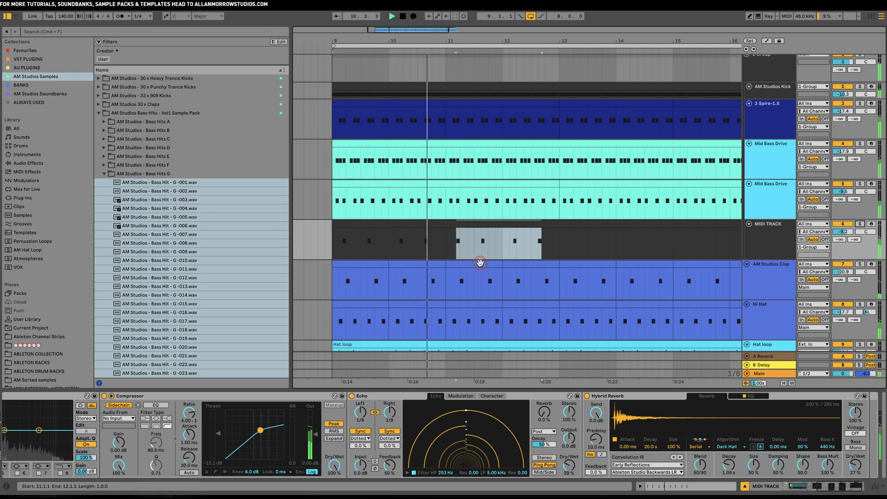
Step: Open the MIDI track's clip and delete every bass hit note except the first two
{"action": "double_click", "coordinate": [406, 229]}
{"action": "key", "text": "space"}
{"action": "left_click_drag", "start_coordinate": [549, 414], "coordinate": [426, 384]}
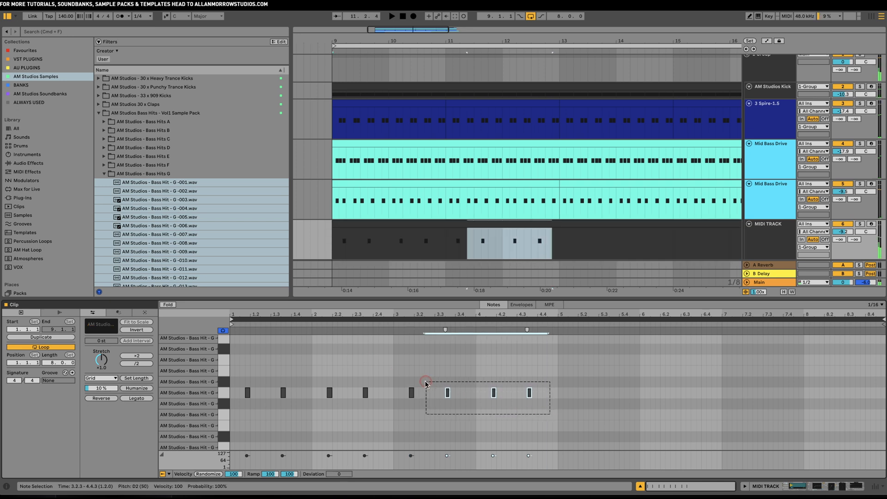
{"action": "key", "text": "Delete"}
{"action": "left_click_drag", "start_coordinate": [385, 410], "coordinate": [327, 388]}
{"action": "key", "text": "Delete"}
Step: Move the two remaining bass hit notes to 1.1.4 and 1.3.4 and audition the timing
{"action": "left_click", "coordinate": [249, 400]}
{"action": "left_click_drag", "start_coordinate": [248, 393], "coordinate": [243, 393]}
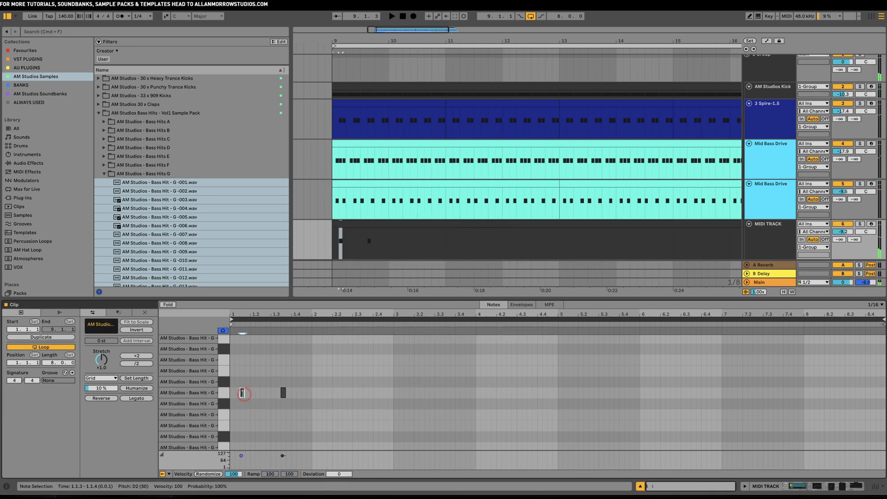
{"action": "key", "text": "space"}
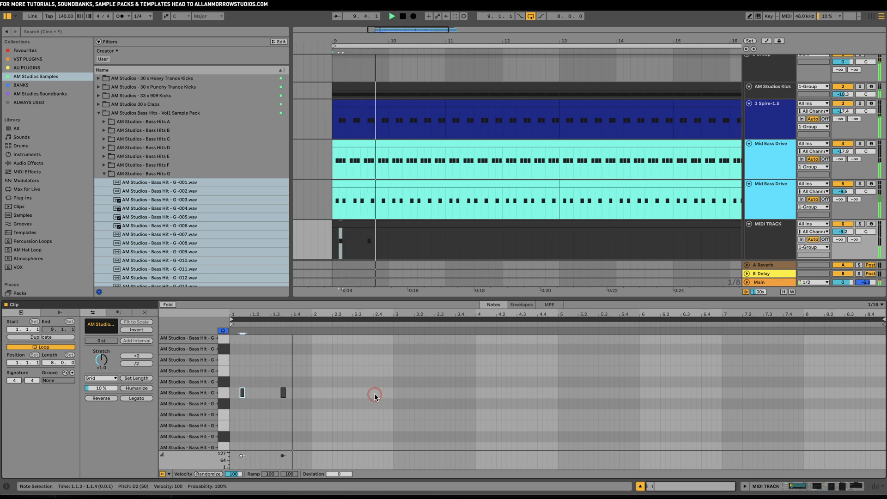
{"action": "left_click", "coordinate": [283, 393]}
{"action": "left_click_drag", "start_coordinate": [289, 397], "coordinate": [249, 395]}
{"action": "key", "text": "space"}
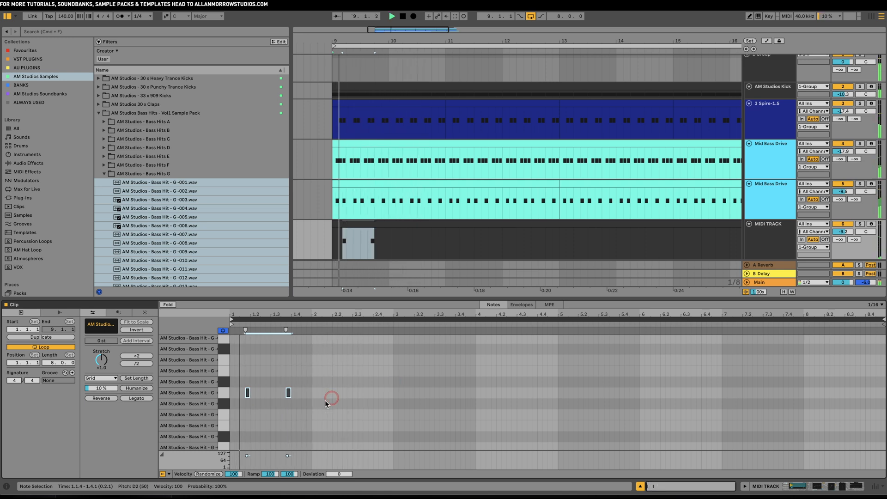
Step: Repeat the two-note bass hit pattern in bar 2, and duplicate the two-bar pattern three times to fill eight bars
{"action": "left_click_drag", "start_coordinate": [306, 411], "coordinate": [331, 398]}
{"action": "left_click_drag", "start_coordinate": [385, 413], "coordinate": [244, 390]}
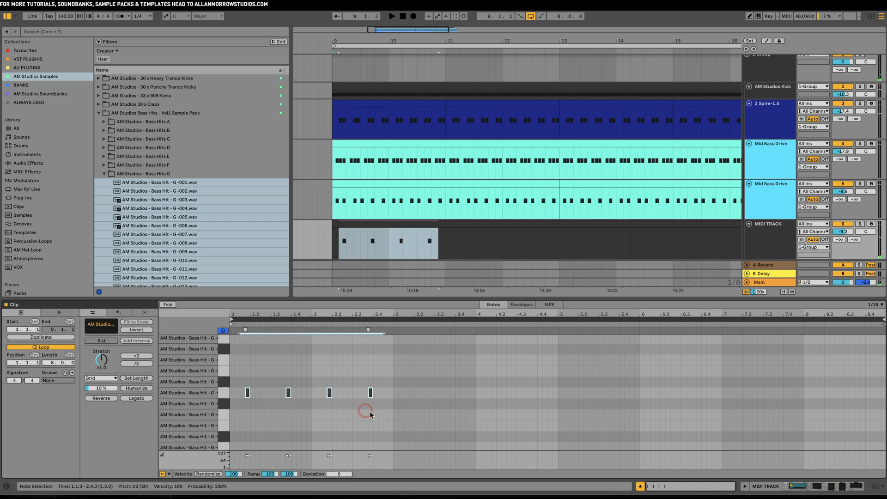
{"action": "left_click_drag", "start_coordinate": [393, 419], "coordinate": [233, 369]}
{"action": "key", "text": "super+d"}
{"action": "key", "text": "super+d"}
{"action": "key", "text": "super+d"}
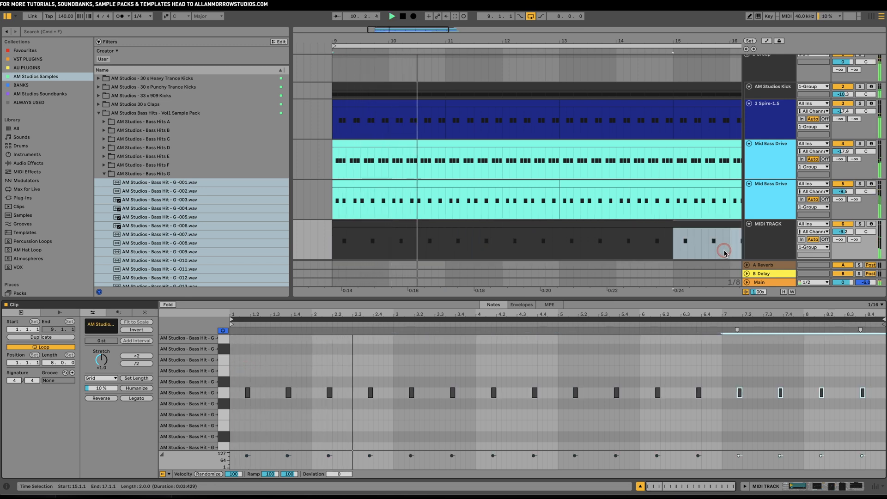
Step: Solo the MIDI track, unlink the Echo's left and right delay times and raise its high-pass filter to 1.03 kHz
{"action": "left_click", "coordinate": [859, 224]}
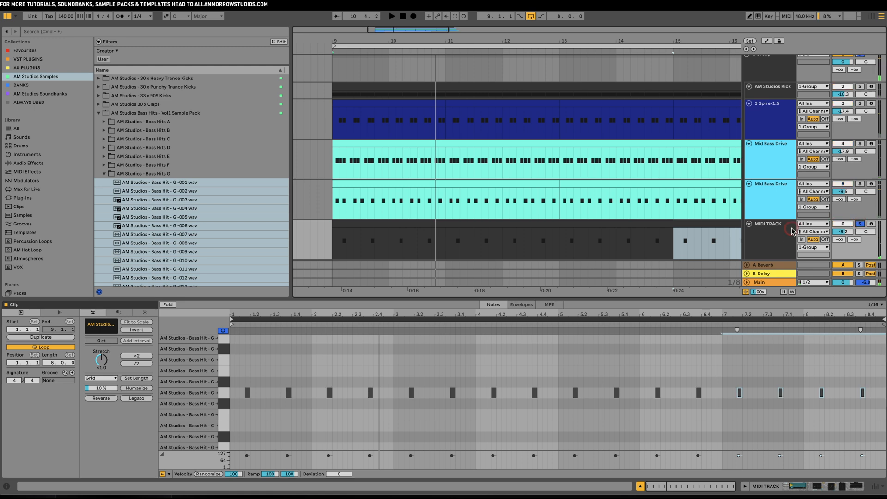
{"action": "left_click", "coordinate": [777, 231]}
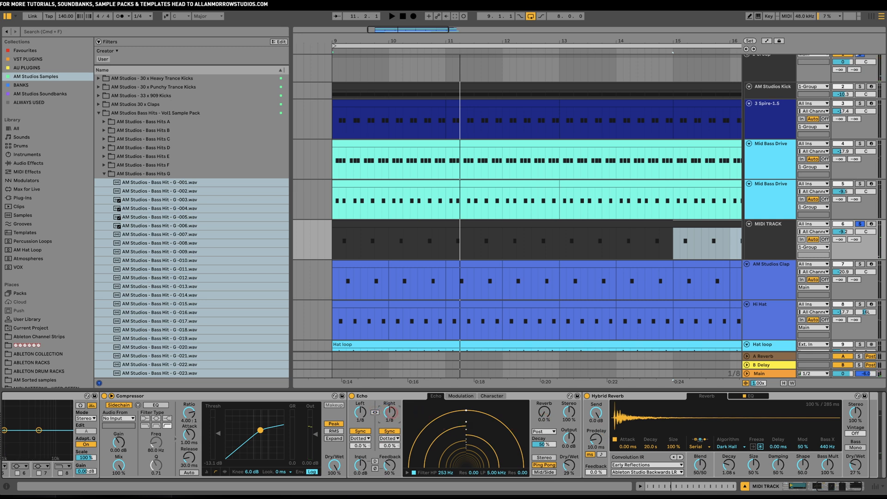
{"action": "key", "text": "space"}
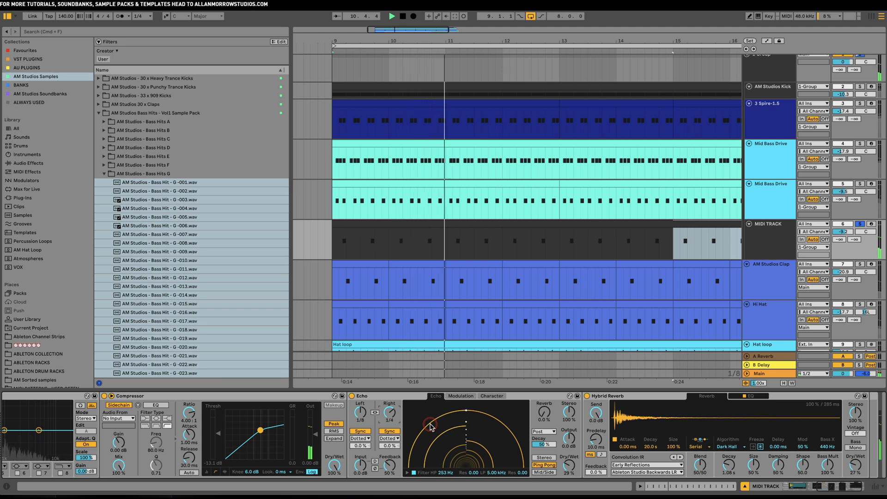
{"action": "left_click_drag", "start_coordinate": [382, 417], "coordinate": [383, 426]}
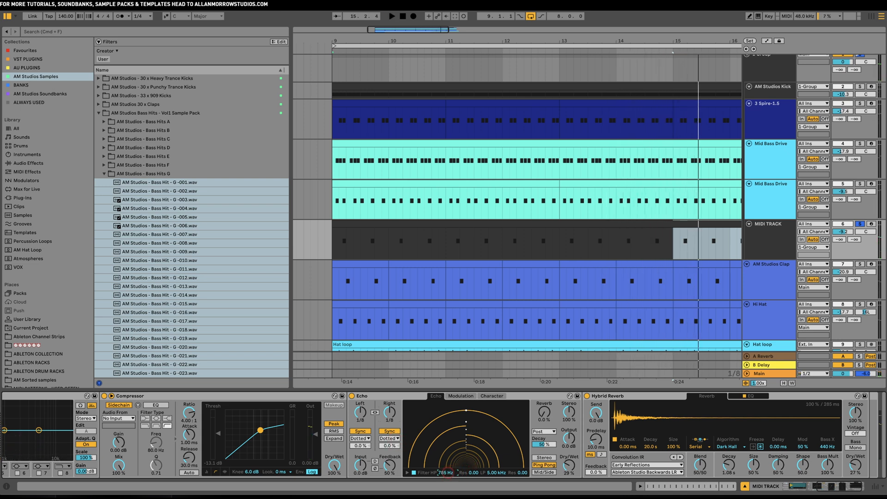
{"action": "key", "text": "space"}
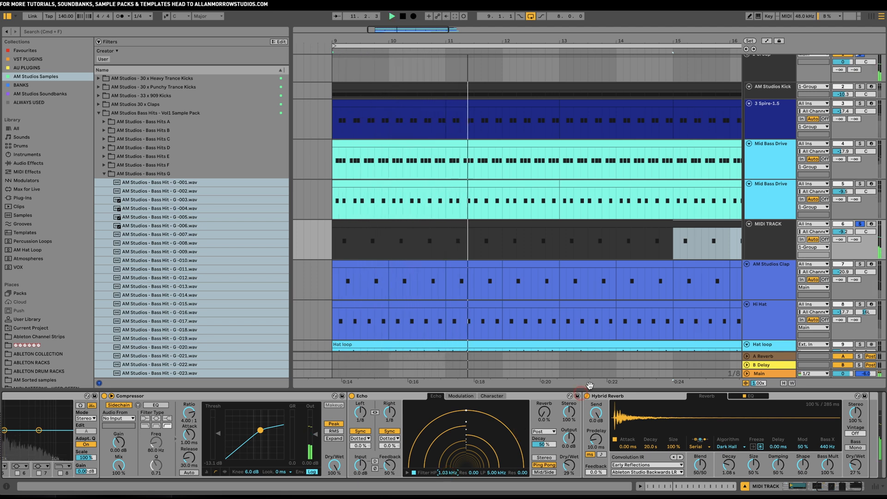
Step: Audition the MIDI track soloed with both Mid Bass Drive tracks, and again unsoloed in the full mix
{"action": "scroll", "coordinate": [355, 438], "scroll_direction": "left", "scroll_amount": 5}
{"action": "scroll", "coordinate": [354, 438], "scroll_direction": "left", "scroll_amount": 2}
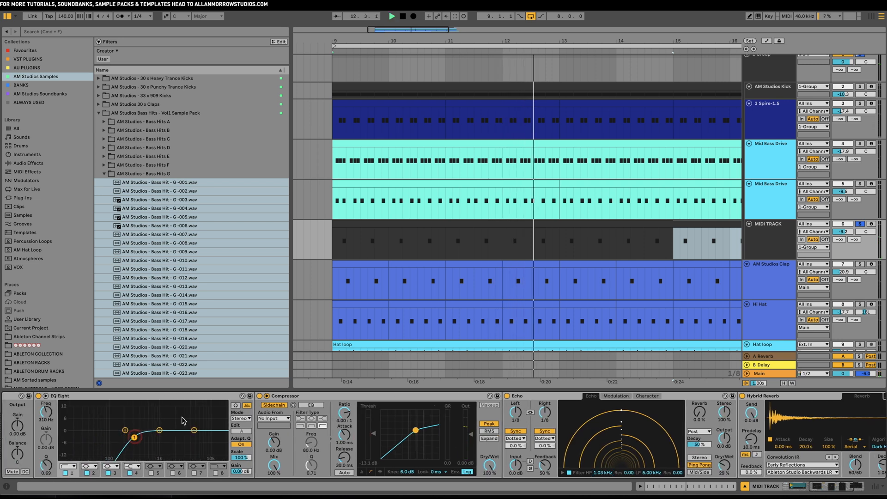
{"action": "left_click", "coordinate": [859, 183]}
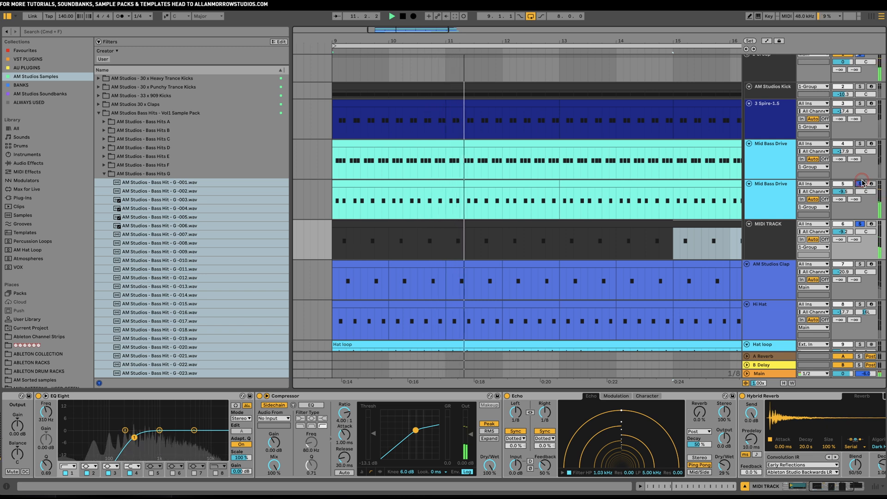
{"action": "left_click", "coordinate": [859, 144]}
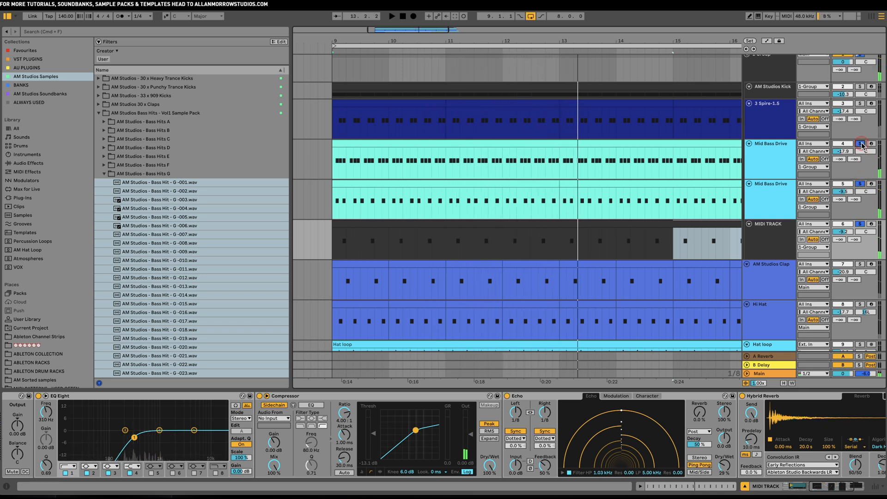
{"action": "left_click", "coordinate": [861, 144]}
{"action": "key", "text": "space"}
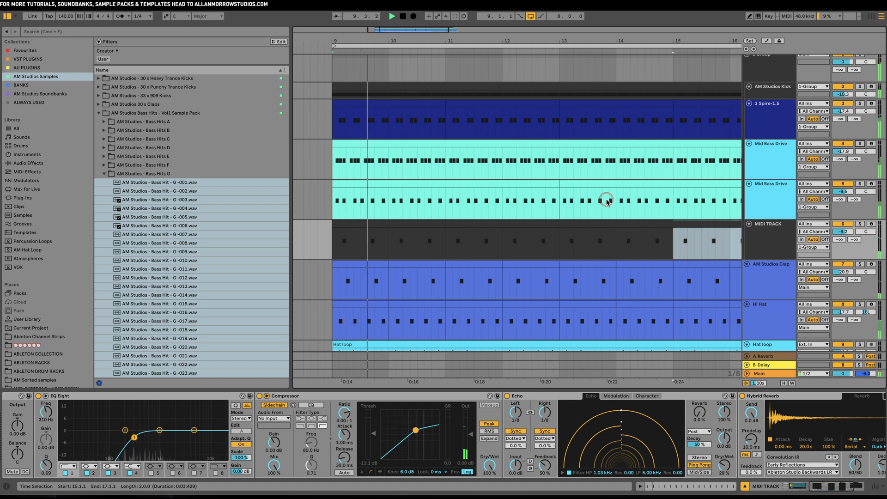
{"action": "key", "text": "space"}
{"action": "left_click", "coordinate": [383, 289]}
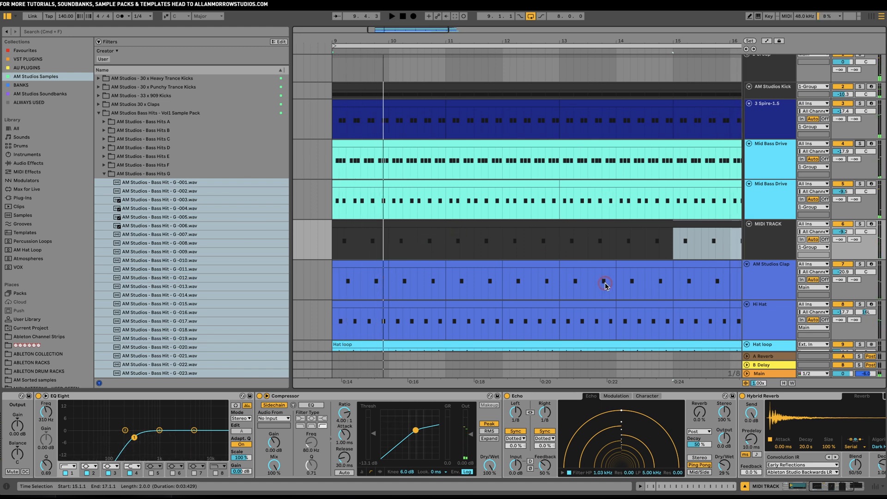
Step: Rename the MIDI track to Bass Hit 001 and duplicate the track
{"action": "scroll", "coordinate": [606, 284], "scroll_direction": "down", "scroll_amount": 2}
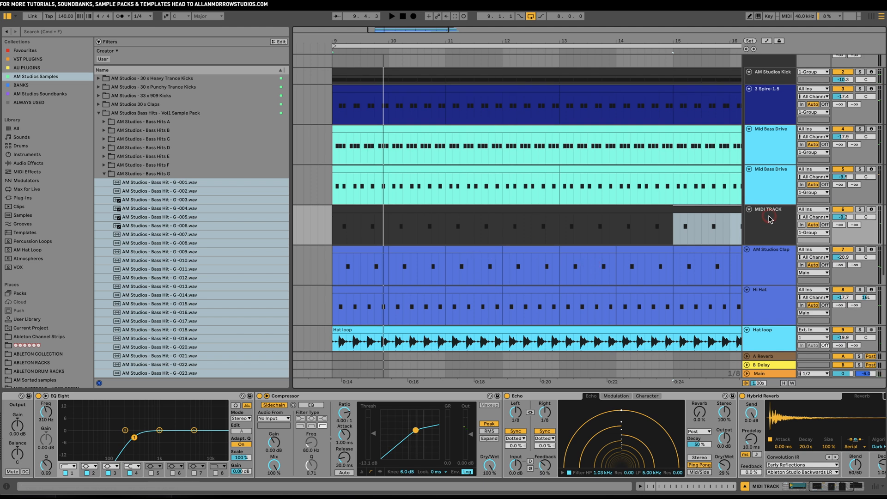
{"action": "left_click", "coordinate": [763, 220]}
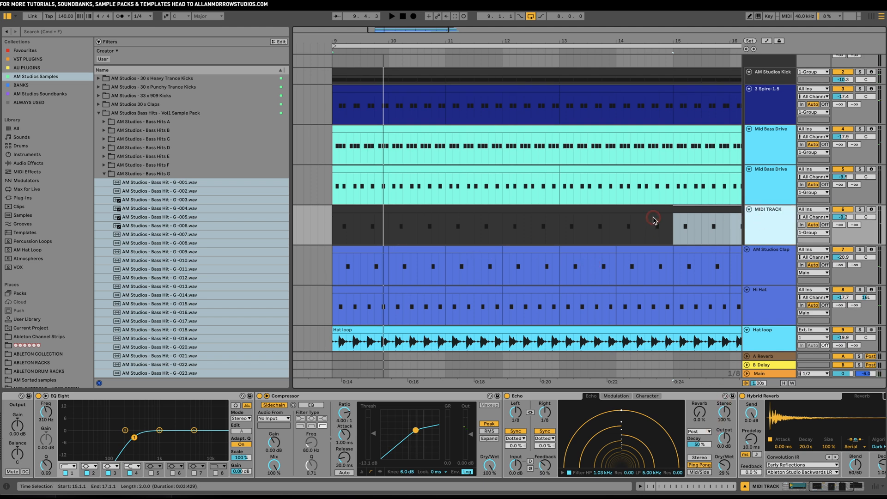
{"action": "right_click", "coordinate": [764, 213]}
{"action": "left_click", "coordinate": [787, 246]}
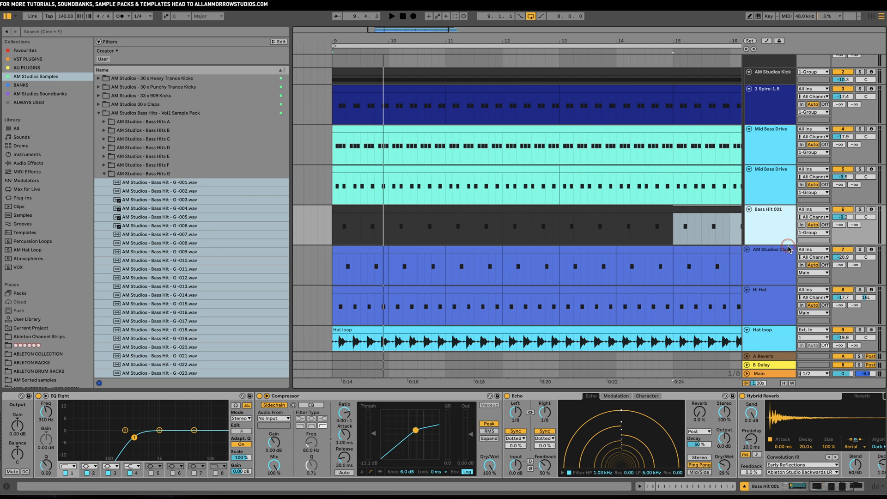
{"action": "right_click", "coordinate": [782, 229]}
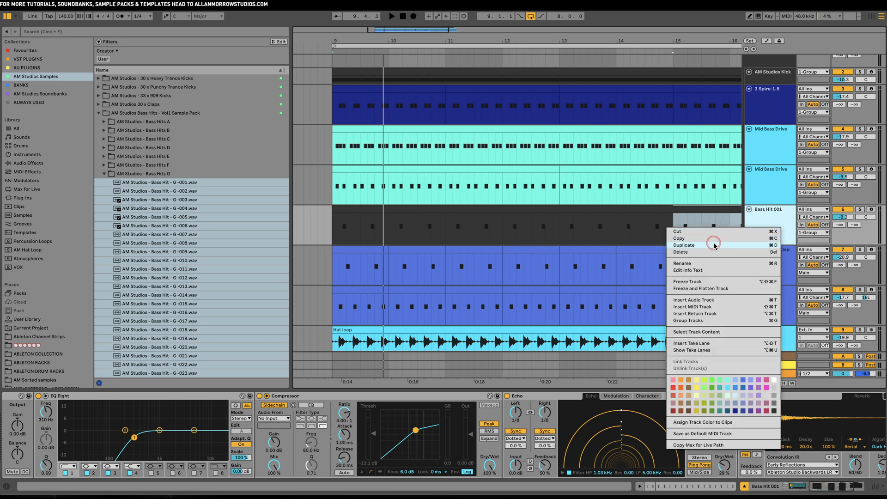
{"action": "left_click", "coordinate": [712, 247]}
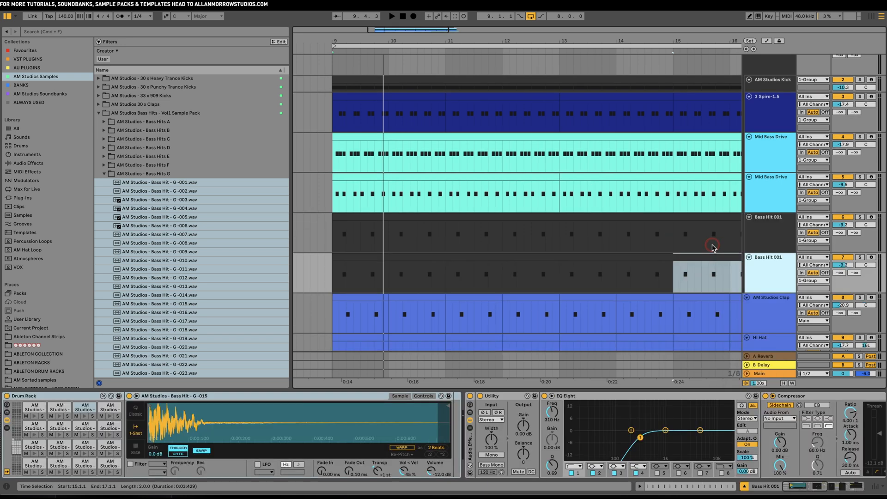
Step: Try deleting the notes at 7.3.4 and 8.3.4 from the duplicated Bass Hit 001 clip and play it back
{"action": "double_click", "coordinate": [462, 256]}
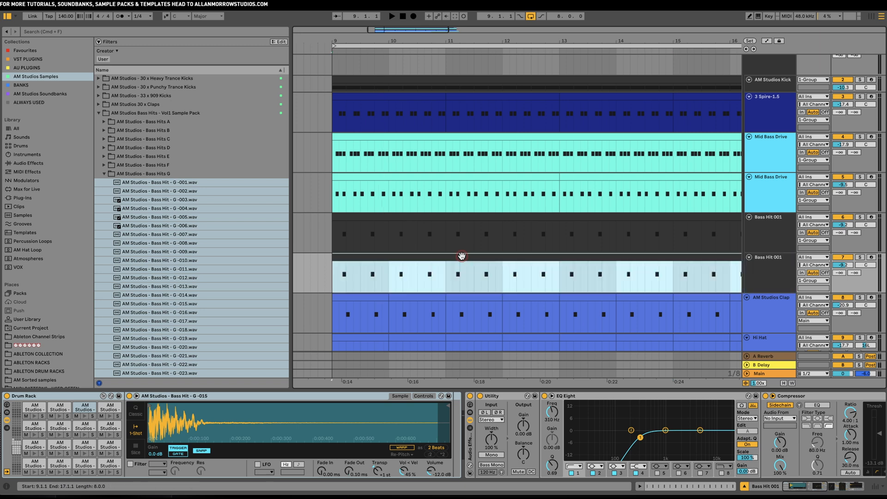
{"action": "left_click_drag", "start_coordinate": [460, 363], "coordinate": [473, 400]}
{"action": "key", "text": "Delete"}
{"action": "left_click", "coordinate": [793, 393]}
{"action": "key", "text": "Delete"}
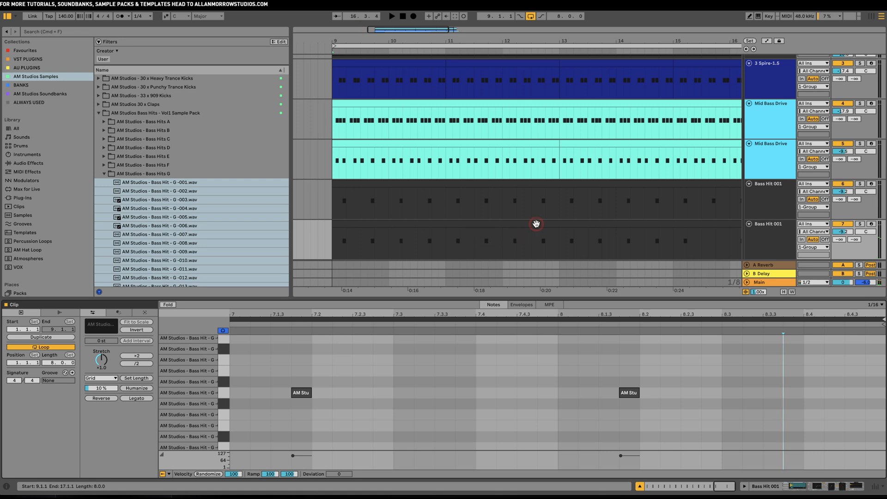
{"action": "scroll", "coordinate": [536, 224], "scroll_direction": "down", "scroll_amount": 5}
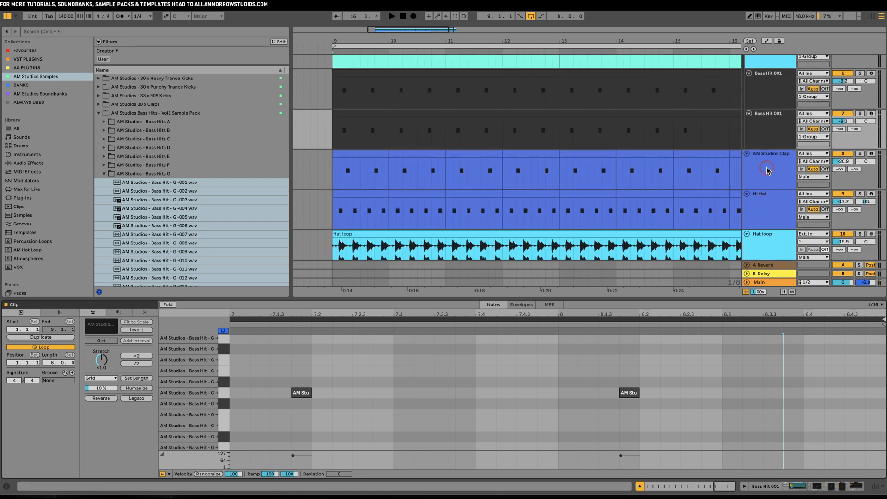
{"action": "scroll", "coordinate": [767, 170], "scroll_direction": "up", "scroll_amount": 1}
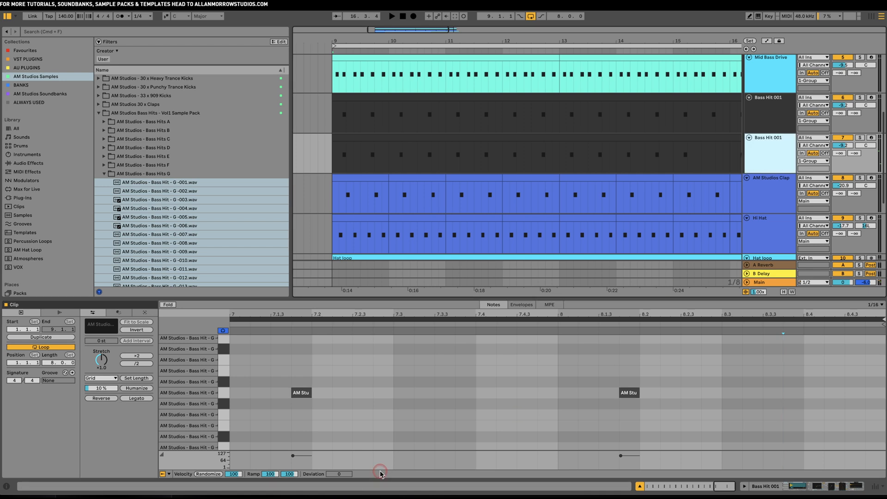
{"action": "key", "text": "space"}
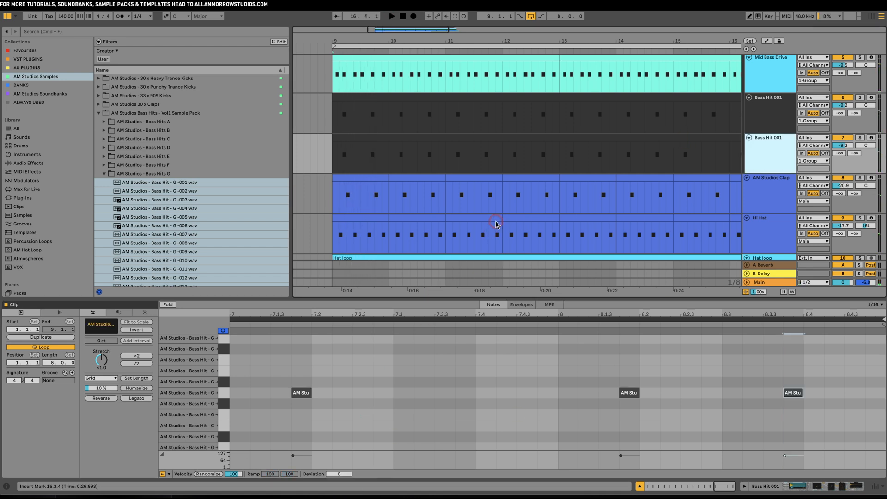
Step: Delete every note except the first from the second Bass Hit 001 clip
{"action": "left_click", "coordinate": [395, 139]}
{"action": "scroll", "coordinate": [390, 378], "scroll_direction": "left", "scroll_amount": 6}
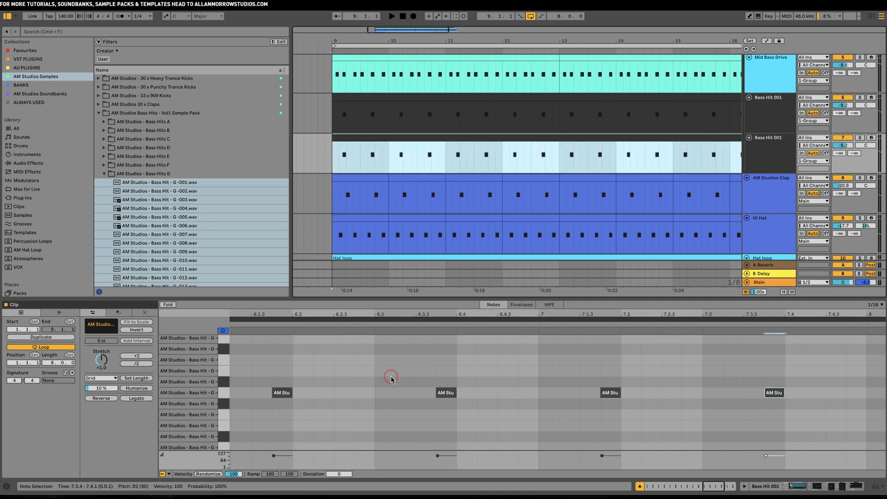
{"action": "scroll", "coordinate": [391, 377], "scroll_direction": "left", "scroll_amount": 5}
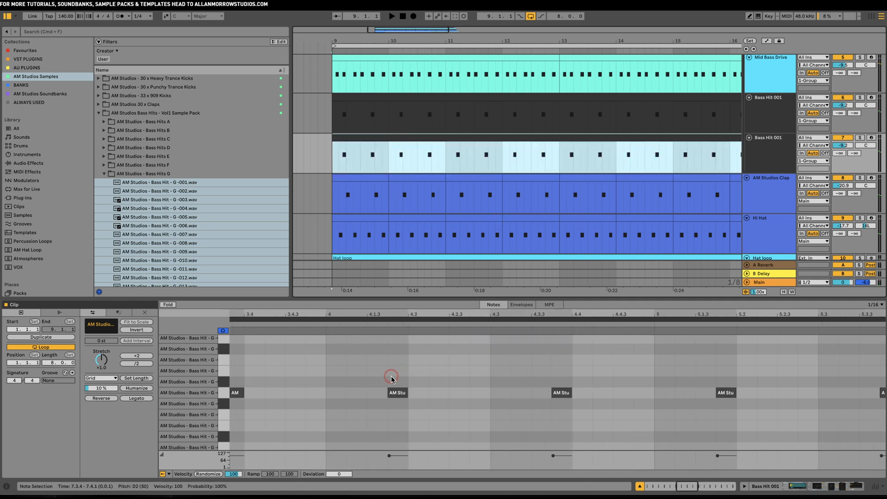
{"action": "double_click", "coordinate": [527, 313]}
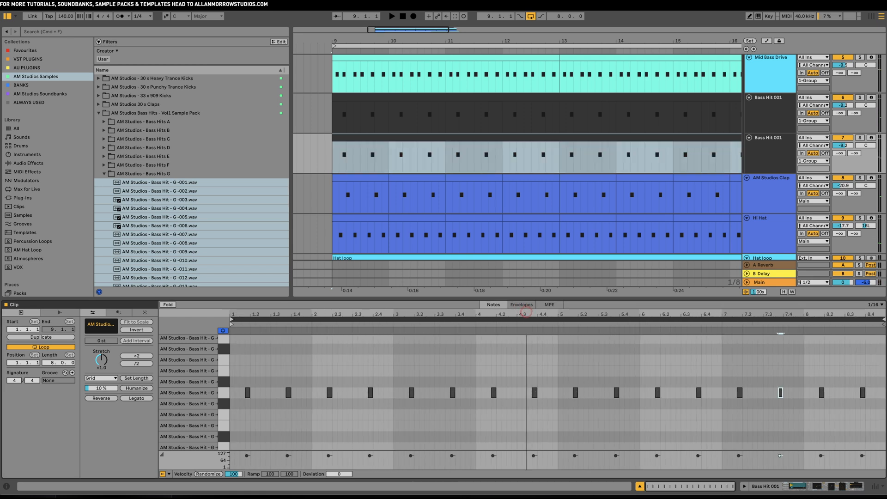
{"action": "left_click_drag", "start_coordinate": [320, 375], "coordinate": [867, 414]}
{"action": "key", "text": "Delete"}
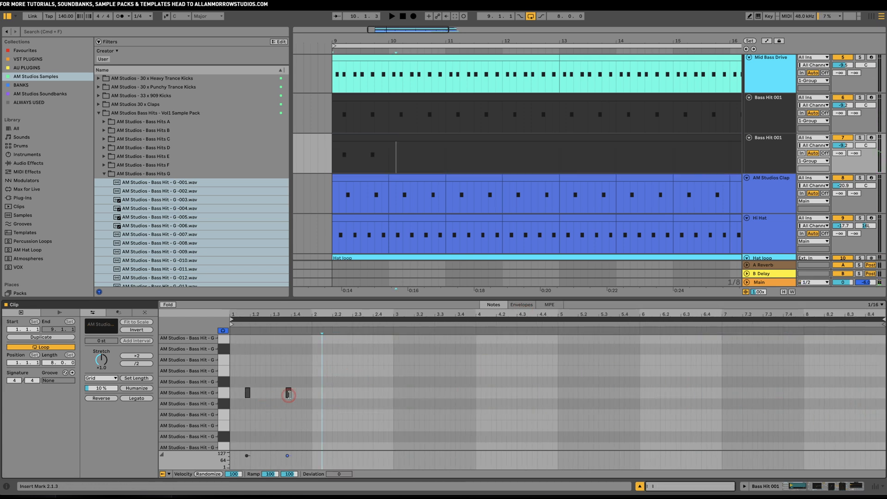
{"action": "double_click", "coordinate": [288, 393]}
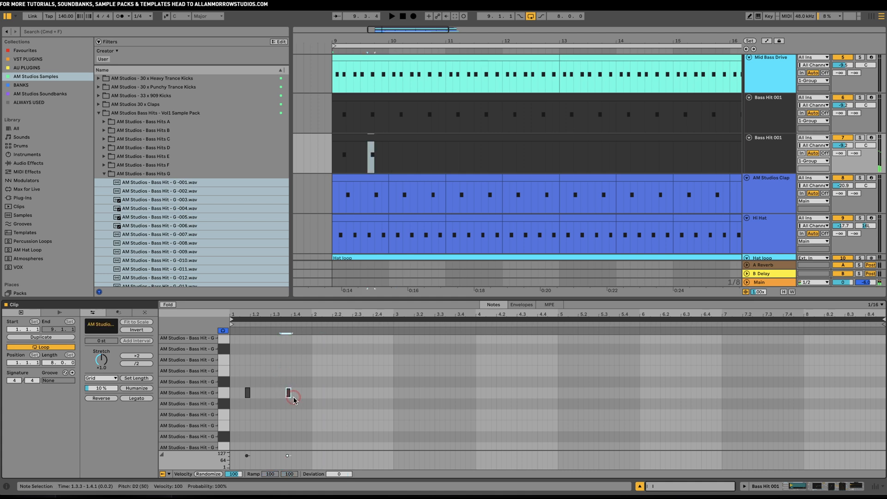
Step: Move the remaining note up to F♯2 and shift it to 1.3.2, auditioning its timing in the mix
{"action": "left_click_drag", "start_coordinate": [247, 393], "coordinate": [269, 350]}
{"action": "key", "text": "space"}
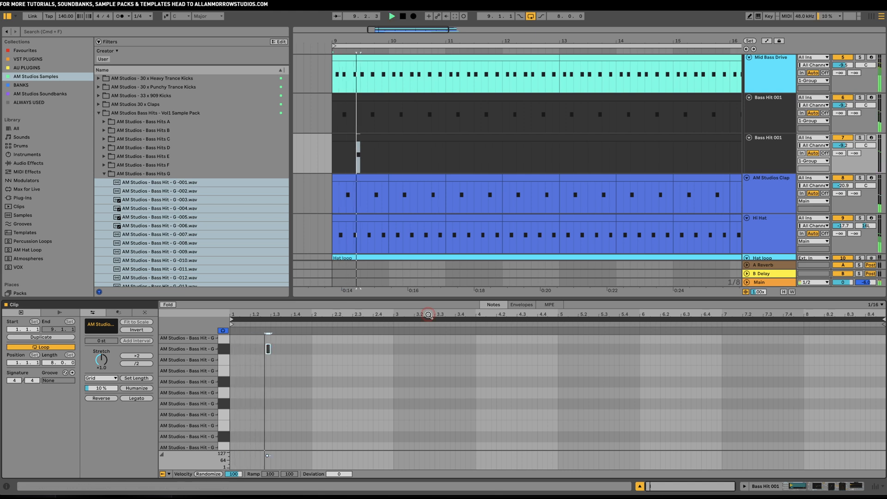
{"action": "left_click", "coordinate": [272, 350]}
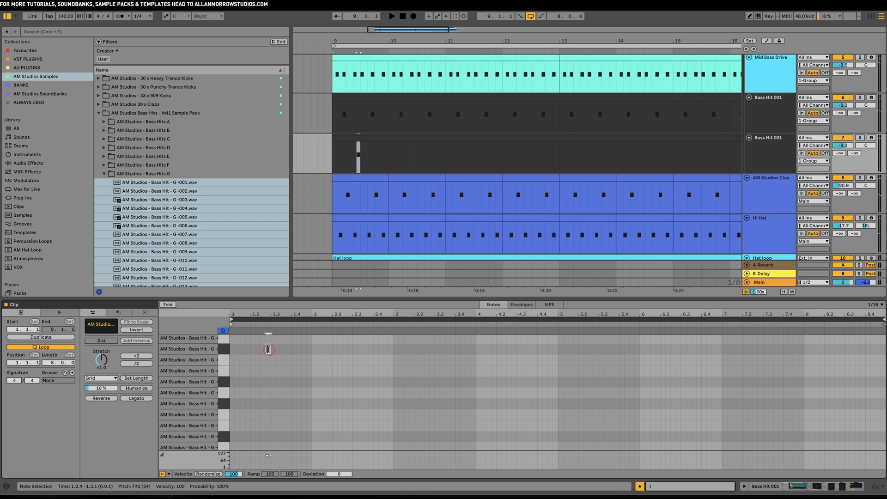
{"action": "left_click_drag", "start_coordinate": [268, 349], "coordinate": [284, 352]}
{"action": "key", "text": "space"}
{"action": "key", "text": "space"}
{"action": "key", "text": "alt+Right"}
{"action": "key", "text": "space"}
{"action": "key", "text": "space"}
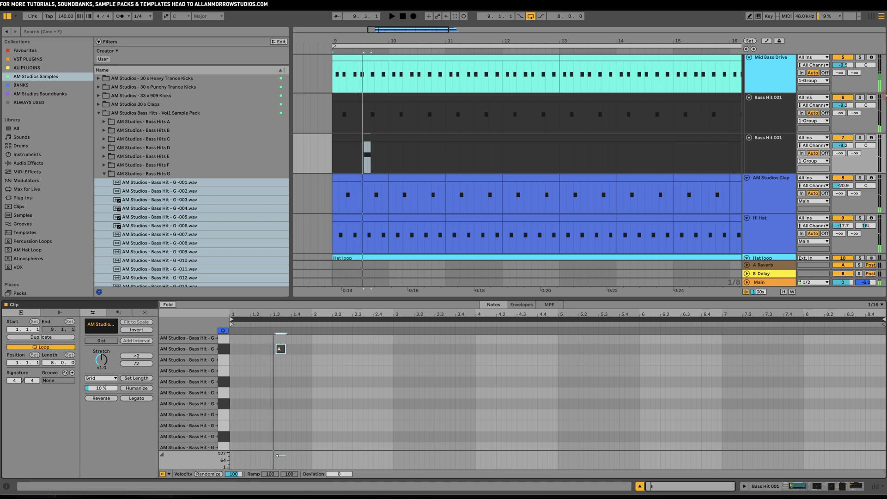
Step: Solo both Bass Hit 001 tracks, shorten the note to 1.3.2–1.3.3 and raise it to G2, auditioning the result
{"action": "left_click", "coordinate": [861, 98]}
{"action": "left_click", "coordinate": [859, 137]}
{"action": "key", "text": "space"}
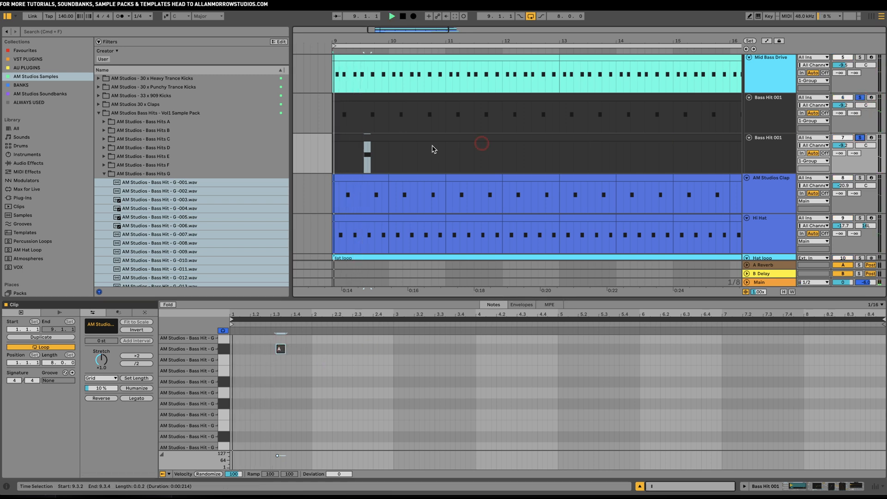
{"action": "scroll", "coordinate": [410, 157], "scroll_direction": "up", "scroll_amount": 3}
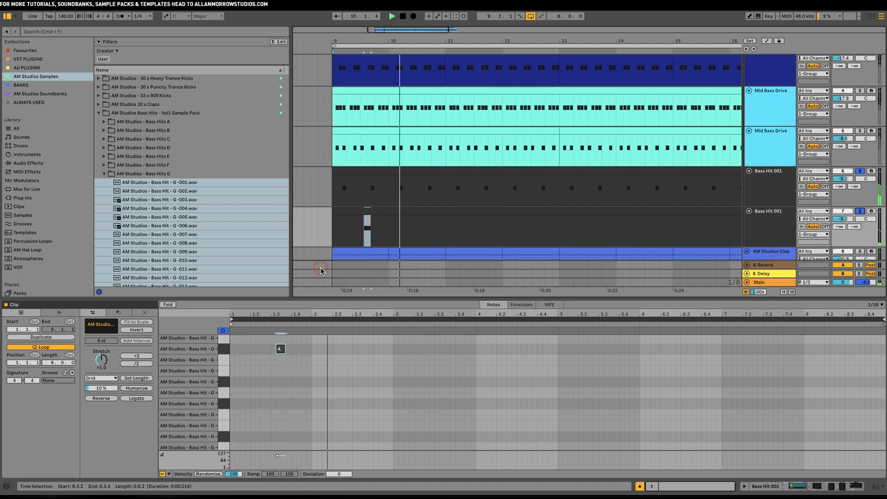
{"action": "left_click", "coordinate": [280, 350]}
{"action": "left_click_drag", "start_coordinate": [284, 352], "coordinate": [279, 351]}
{"action": "key", "text": "Up"}
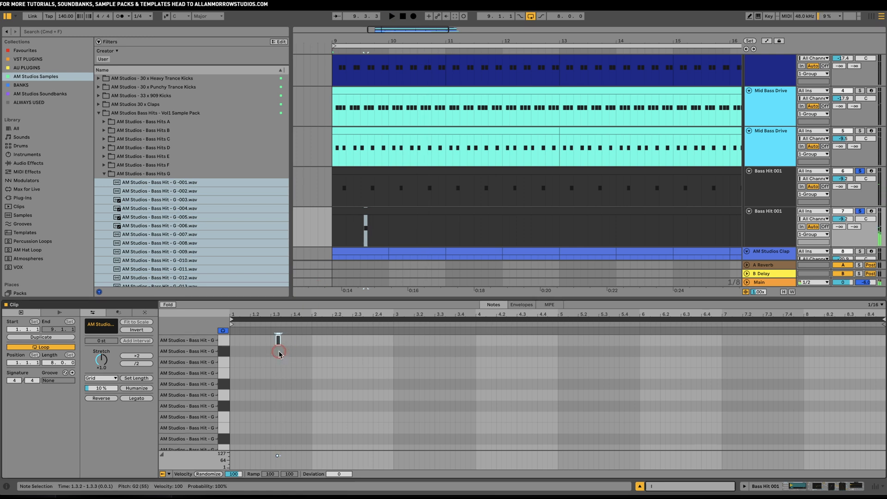
{"action": "key", "text": "space"}
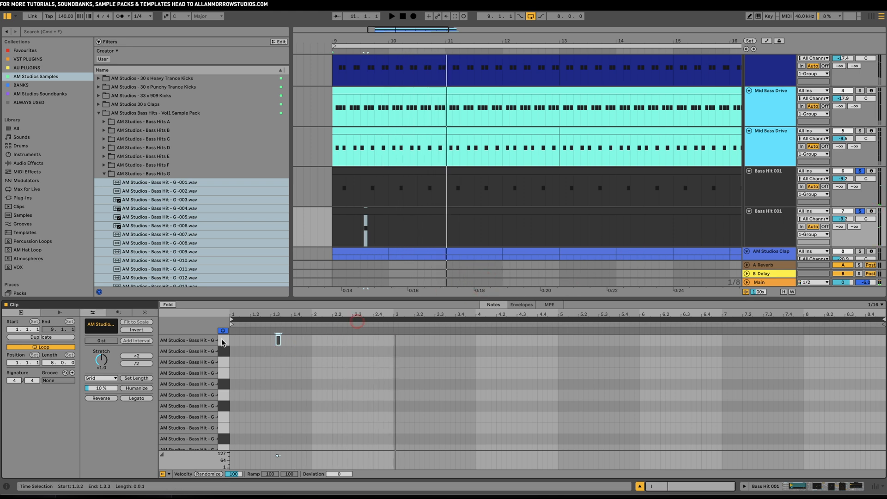
Step: Select the AM Studios - Bass Hit - G -020 sample in the Drum Rack and set its transposition to +1 st while auditioning
{"action": "left_click", "coordinate": [808, 487]}
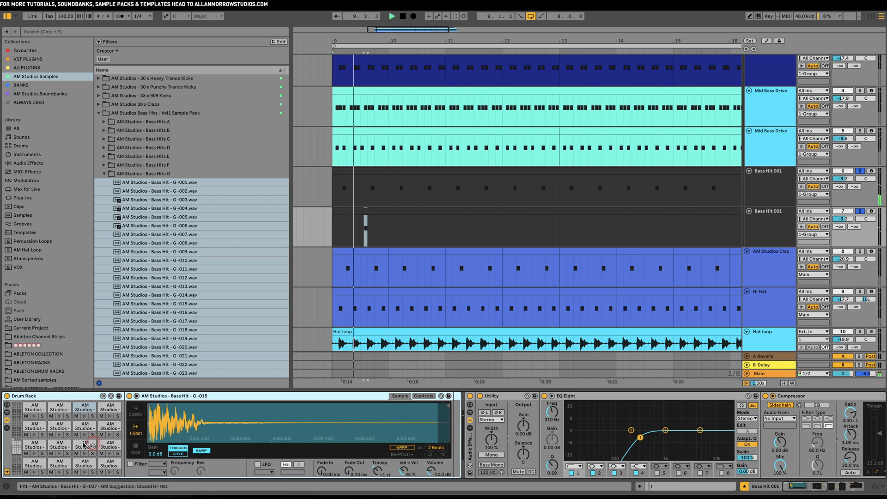
{"action": "left_click", "coordinate": [16, 443]}
{"action": "key", "text": "space"}
{"action": "left_click", "coordinate": [110, 464]}
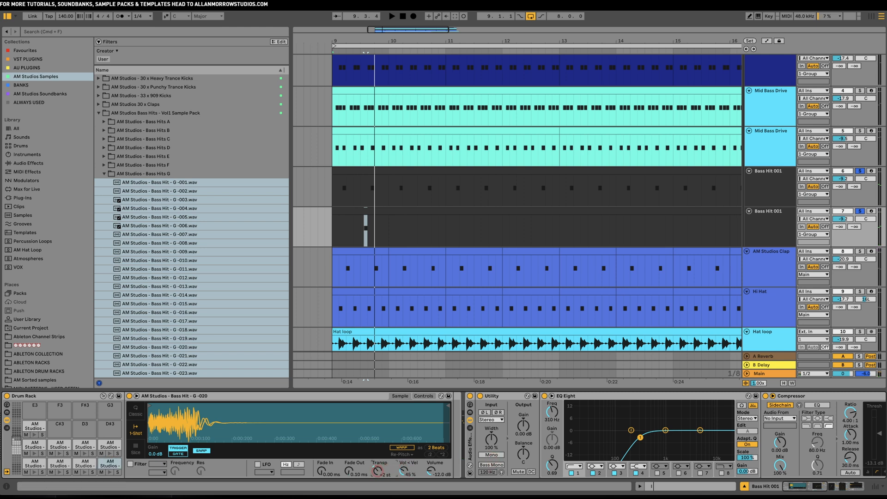
{"action": "key", "text": "space"}
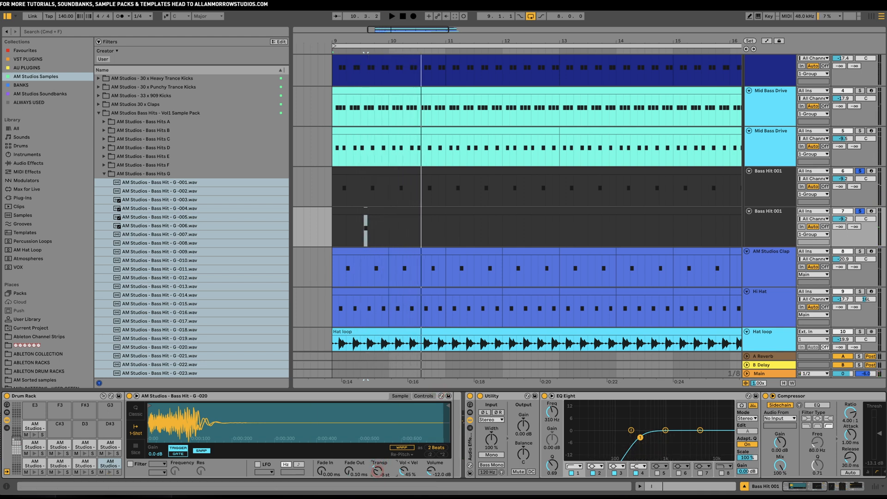
{"action": "left_click_drag", "start_coordinate": [377, 470], "coordinate": [377, 473]}
{"action": "key", "text": "space"}
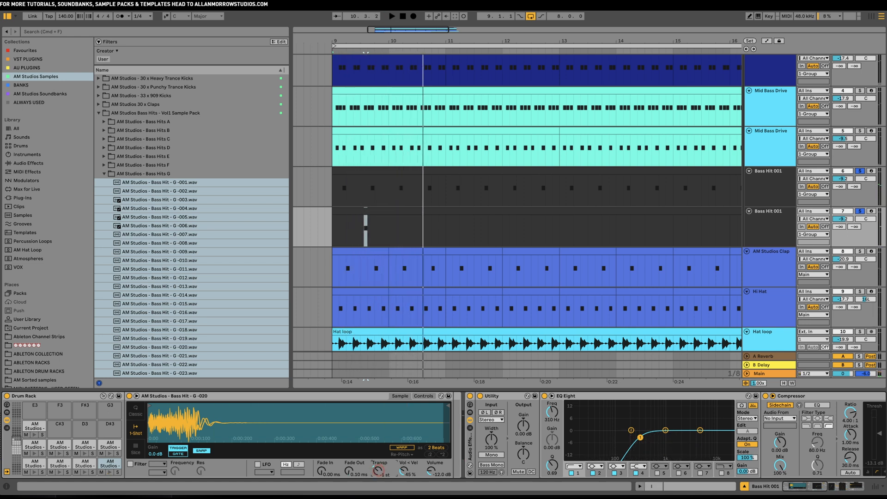
{"action": "key", "text": "space"}
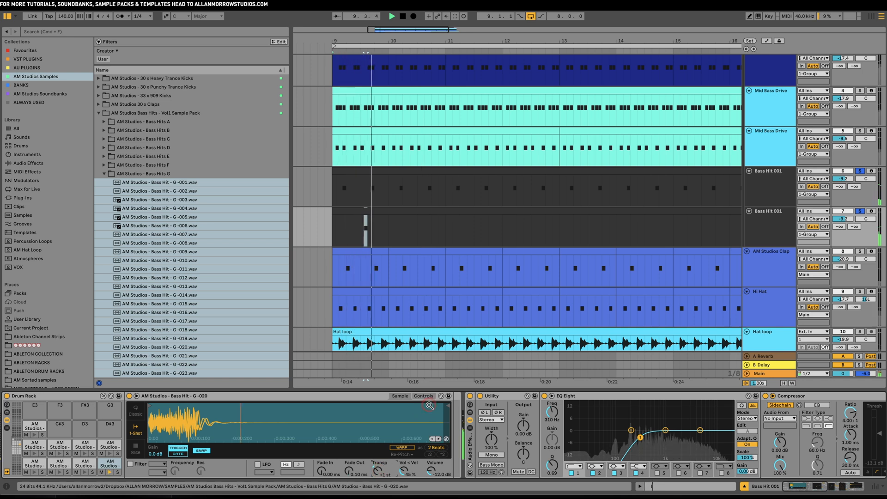
Step: Copy the G2 note to 2.3.2 in the second Bass Hit 001 clip and audition both tracks soloed and unsoloed
{"action": "double_click", "coordinate": [393, 211]}
{"action": "scroll", "coordinate": [302, 359], "scroll_direction": "up", "scroll_amount": 3}
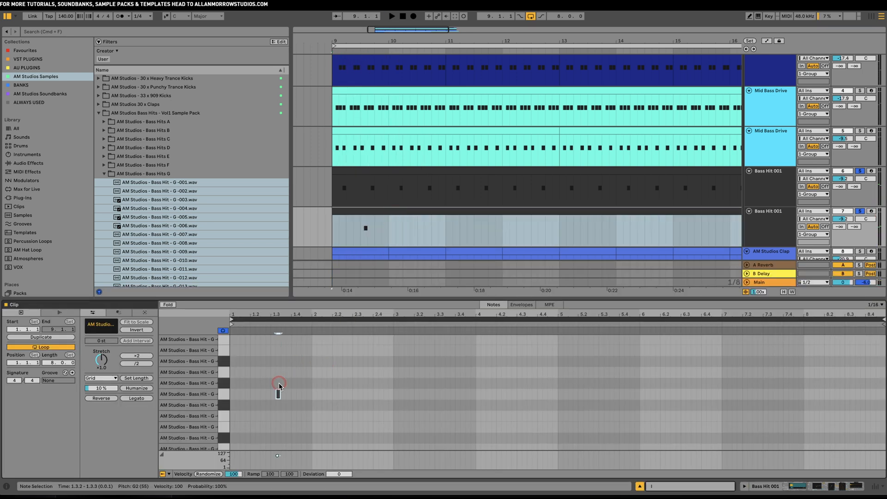
{"action": "left_click_drag", "start_coordinate": [278, 396], "coordinate": [357, 396]}
{"action": "key", "text": "space"}
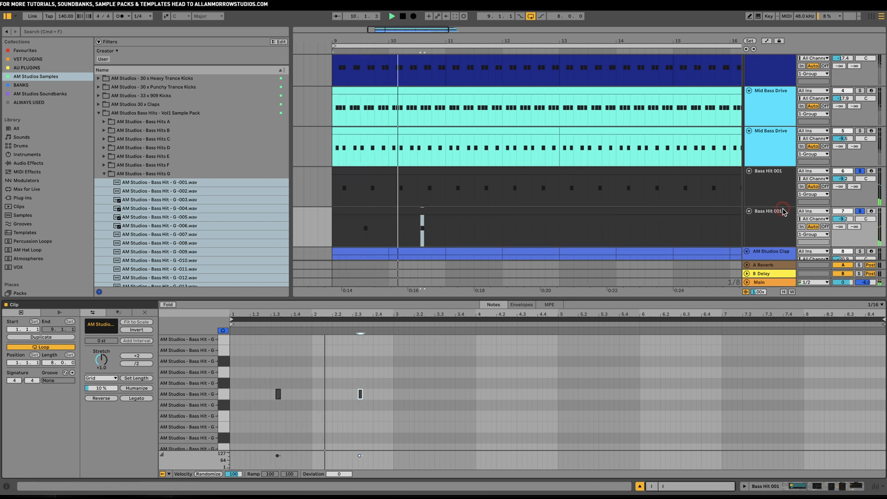
{"action": "left_click", "coordinate": [860, 211]}
{"action": "left_click", "coordinate": [457, 242]}
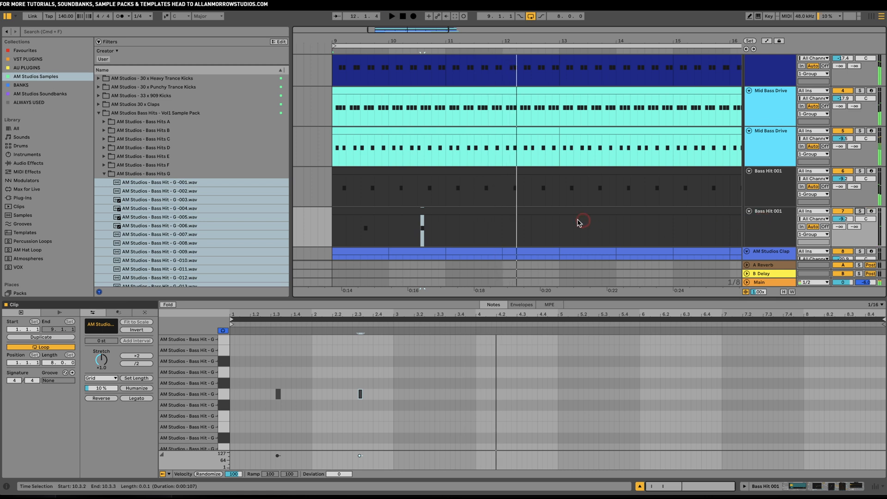
Step: Shorten the second Bass Hit 001 clip to two bars and duplicate it three times to fill up to bar 17
{"action": "left_click_drag", "start_coordinate": [460, 43], "coordinate": [485, 77]}
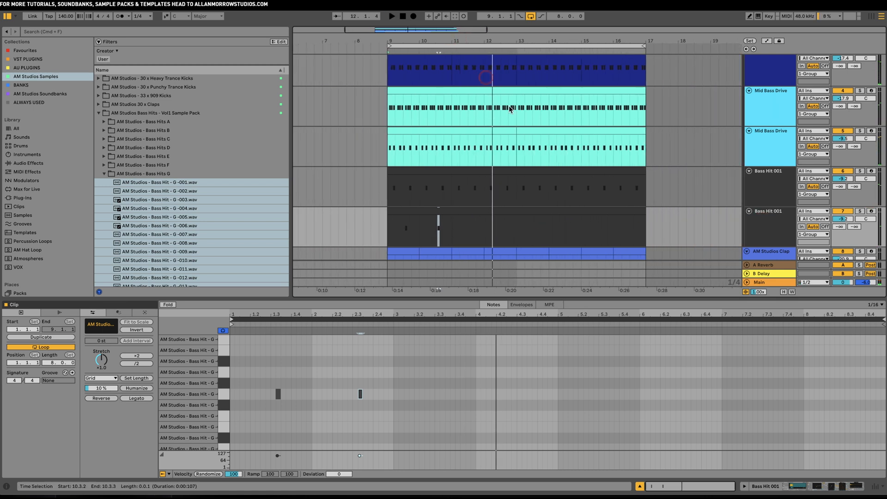
{"action": "left_click_drag", "start_coordinate": [649, 217], "coordinate": [434, 218]}
{"action": "key", "text": "ctrl+d"}
{"action": "key", "text": "ctrl+d"}
{"action": "key", "text": "ctrl+d"}
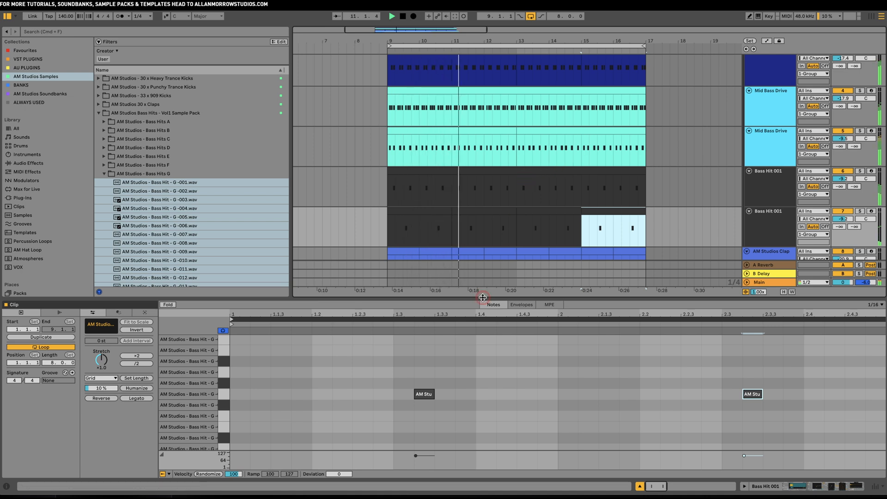
Step: Consolidate the second Bass Hit 001 track's clips from bar 9 to 17 into one clip and play it back
{"action": "left_click", "coordinate": [646, 237]}
{"action": "left_click_drag", "start_coordinate": [647, 237], "coordinate": [391, 234]}
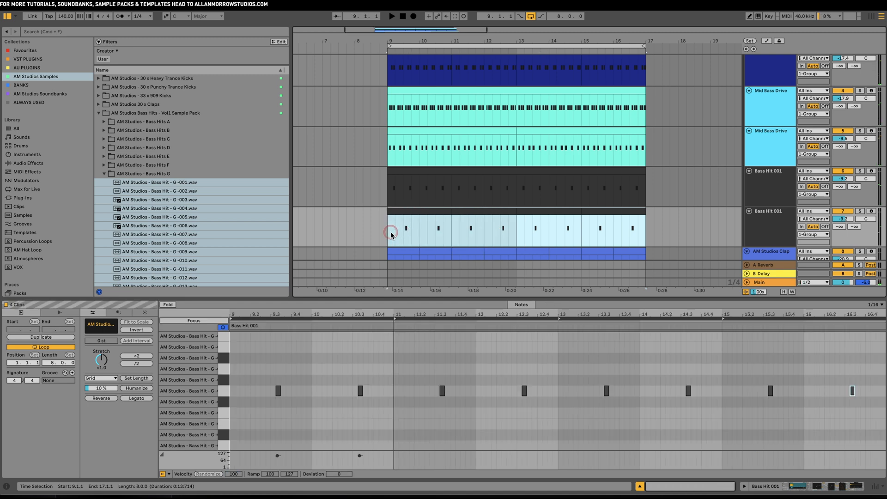
{"action": "key", "text": "super+j"}
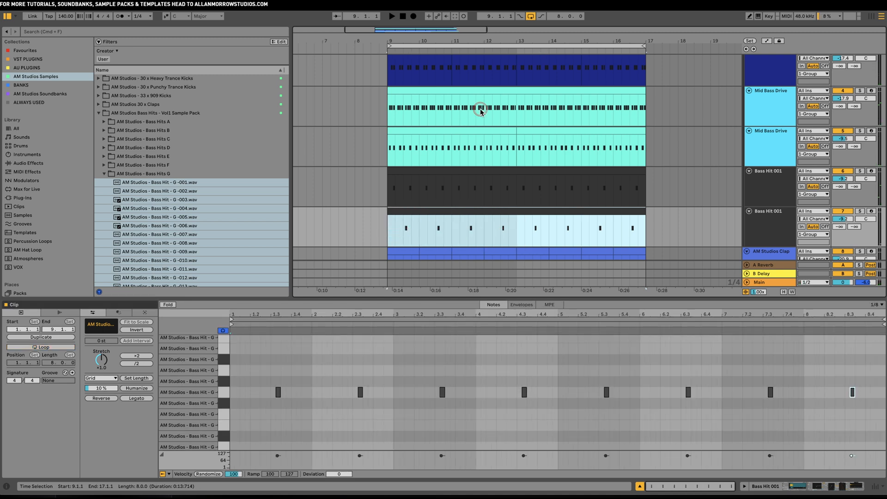
{"action": "key", "text": "space"}
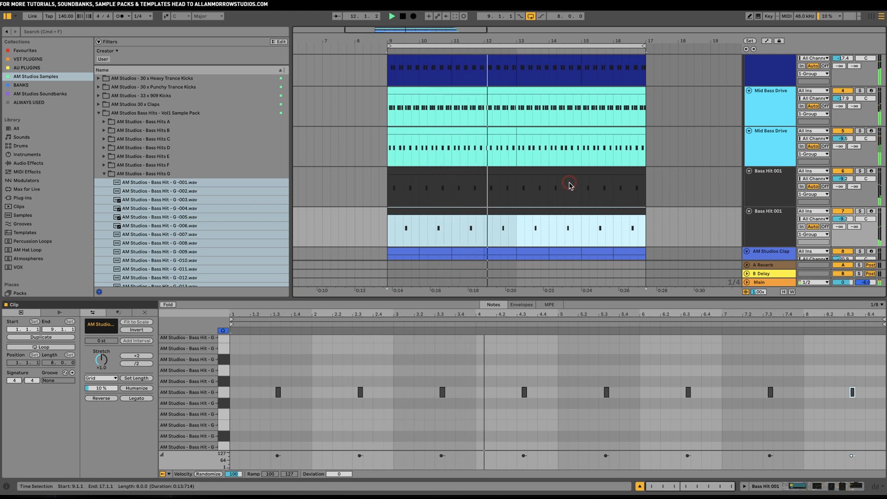
Step: Lower the volume of both Bass Hit 001 tracks together to -10.3 dB and play the loop
{"action": "scroll", "coordinate": [560, 187], "scroll_direction": "up", "scroll_amount": 1}
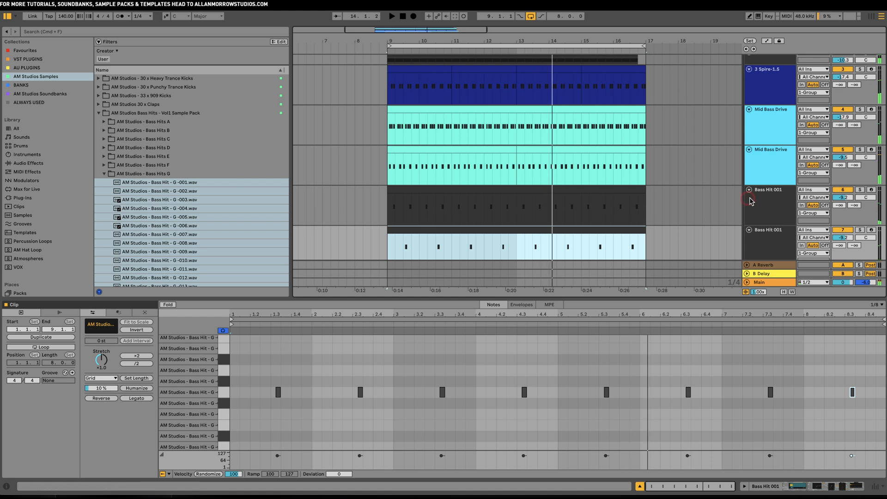
{"action": "left_click", "coordinate": [758, 213]}
{"action": "left_click", "coordinate": [765, 235], "text": "shift"}
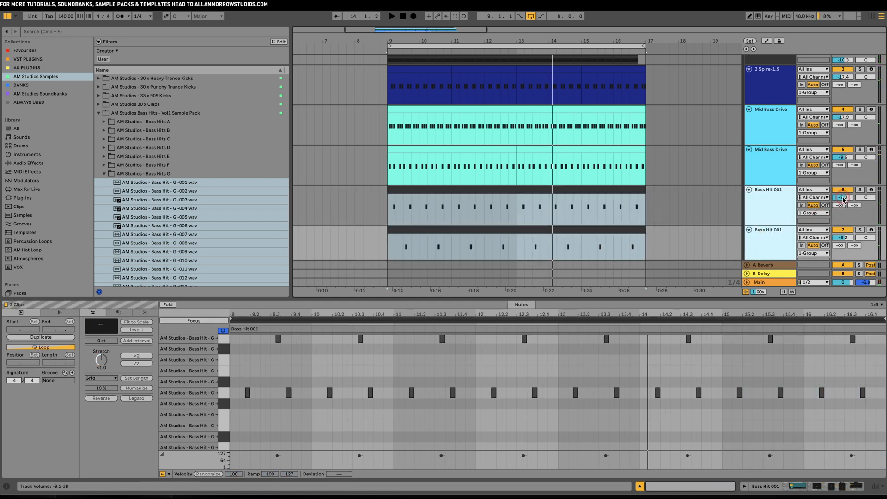
{"action": "left_click_drag", "start_coordinate": [843, 198], "coordinate": [842, 201]}
{"action": "key", "text": "space"}
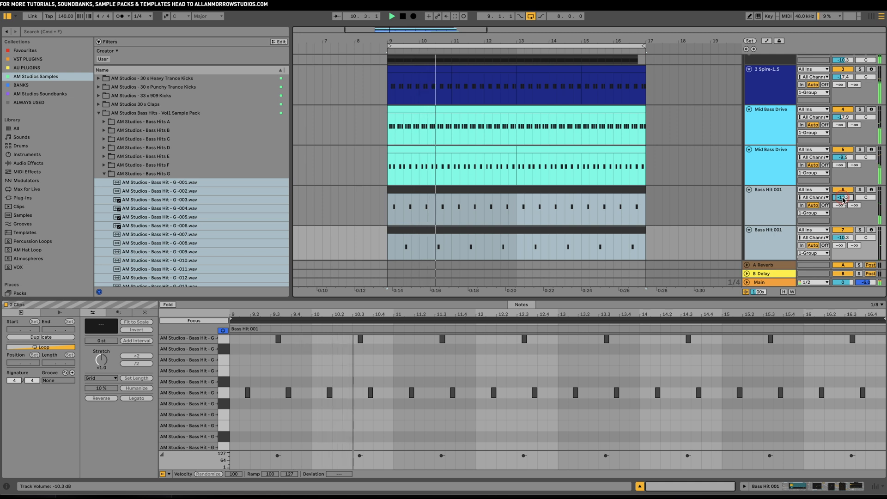
Step: Solo the second Bass Hit 001 track, start playback and show its device chain
{"action": "left_click", "coordinate": [762, 238]}
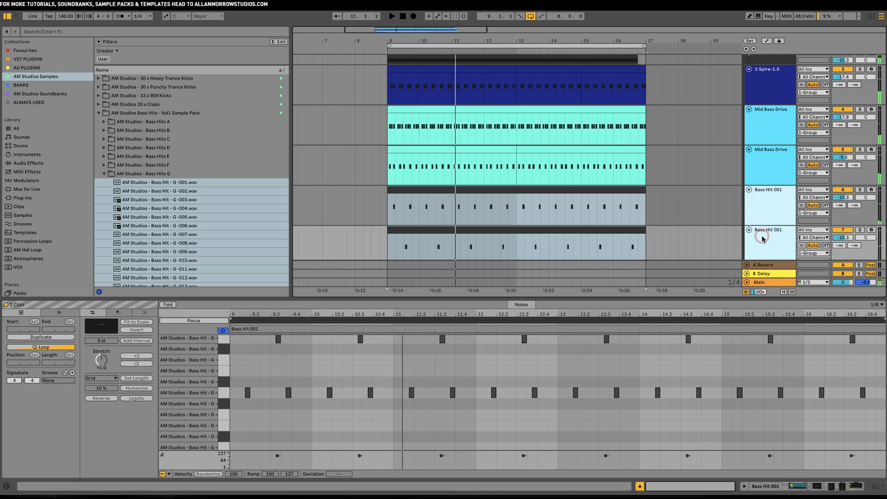
{"action": "left_click", "coordinate": [843, 229]}
{"action": "left_click", "coordinate": [857, 231]}
{"action": "key", "text": "space"}
{"action": "left_click", "coordinate": [817, 487]}
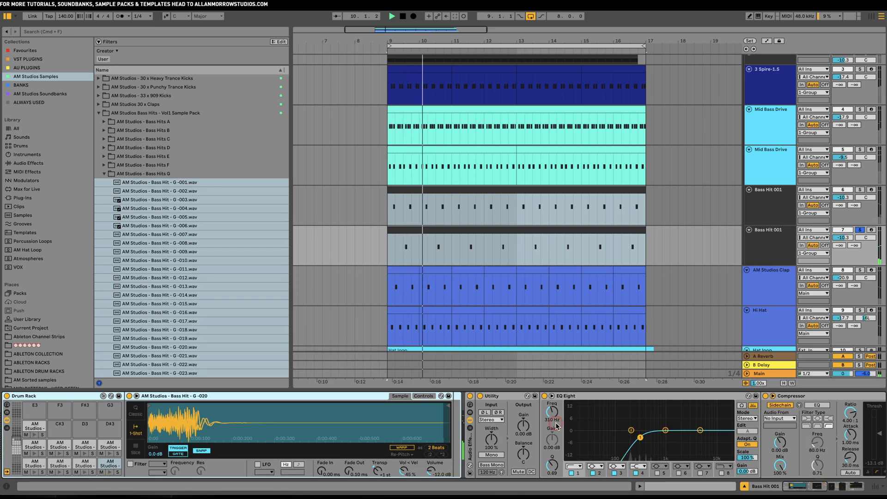
Step: Set the Echo's left delay to 1/2, lengthen its right delay and switch it to Stereo mode, ending with the track unsoloed
{"action": "left_click", "coordinate": [584, 433]}
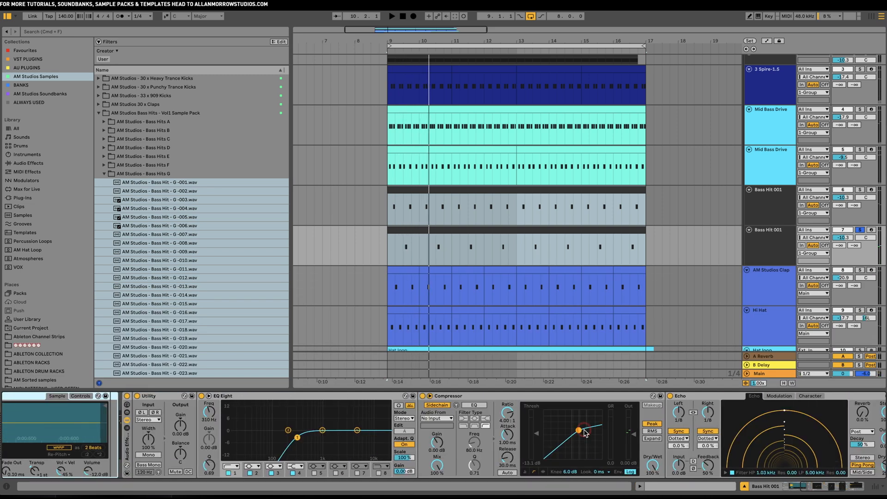
{"action": "left_click_drag", "start_coordinate": [683, 414], "coordinate": [684, 397]}
{"action": "key", "text": "space"}
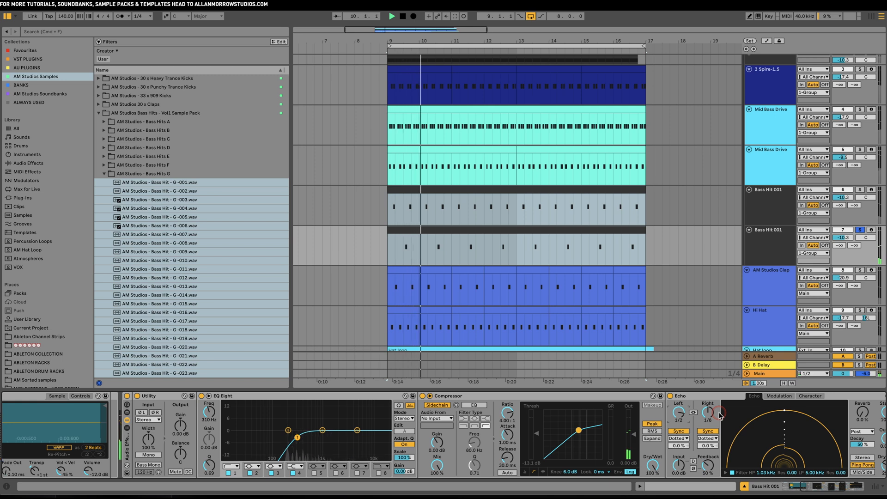
{"action": "left_click_drag", "start_coordinate": [711, 415], "coordinate": [711, 407]}
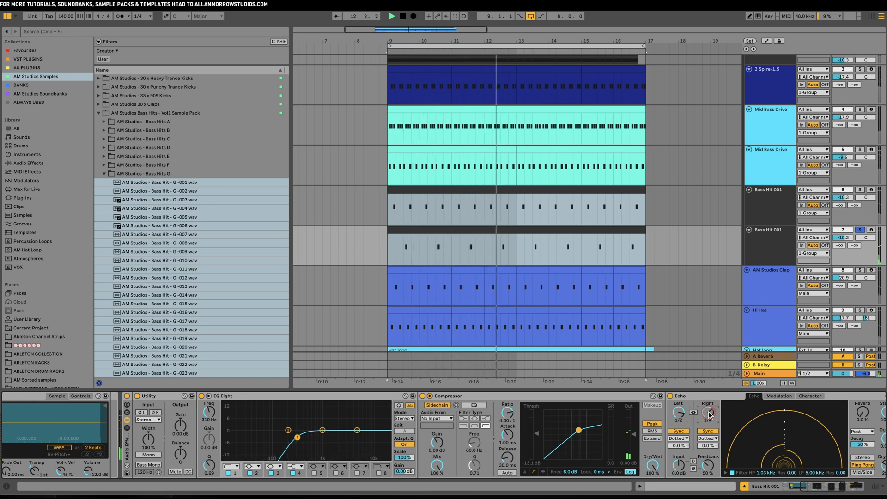
{"action": "left_click", "coordinate": [862, 457]}
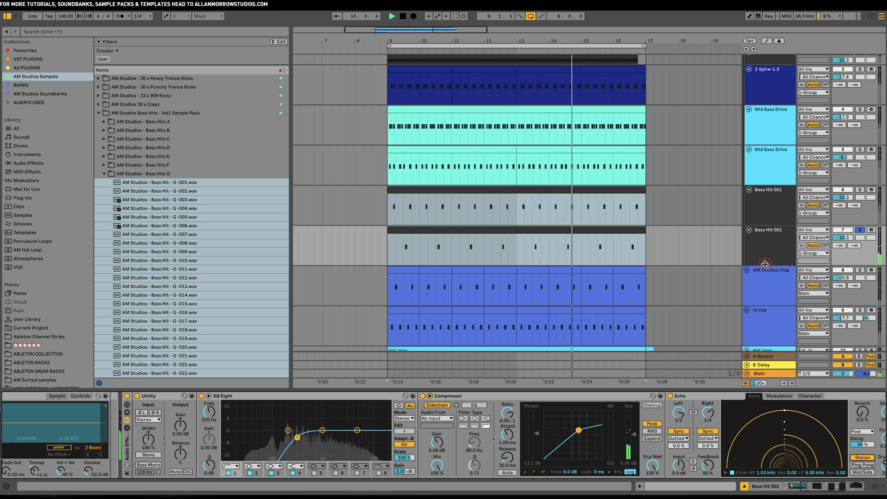
{"action": "left_click", "coordinate": [859, 230]}
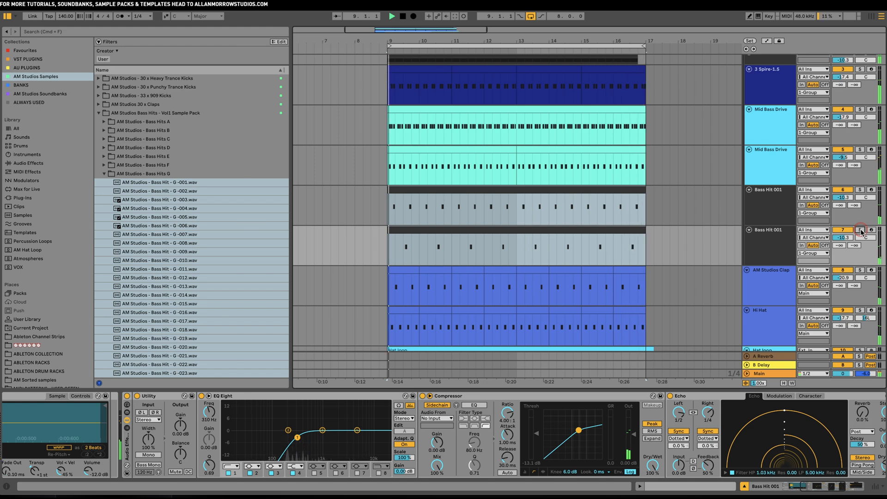
Step: Lower the volume of tracks 3 to 7 together, bringing 3 Spire-1.5 to -20.0 dB, and play the loop
{"action": "scroll", "coordinate": [536, 269], "scroll_direction": "up", "scroll_amount": 2}
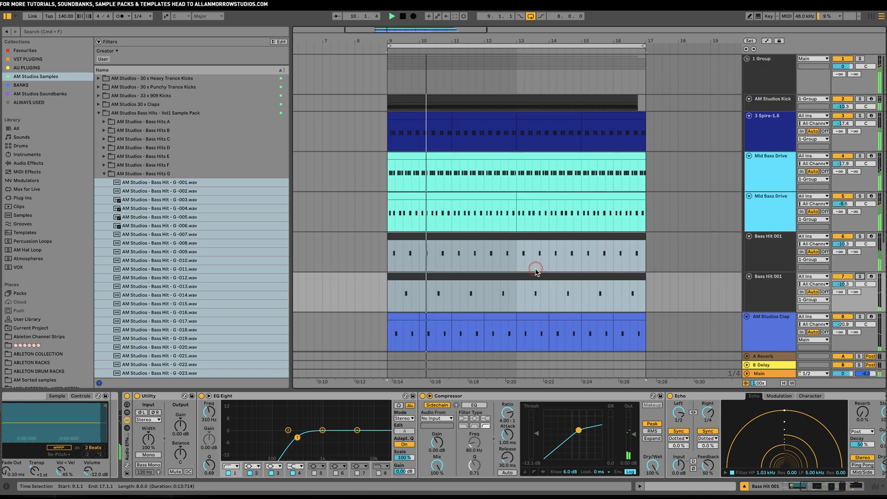
{"action": "key", "text": "space"}
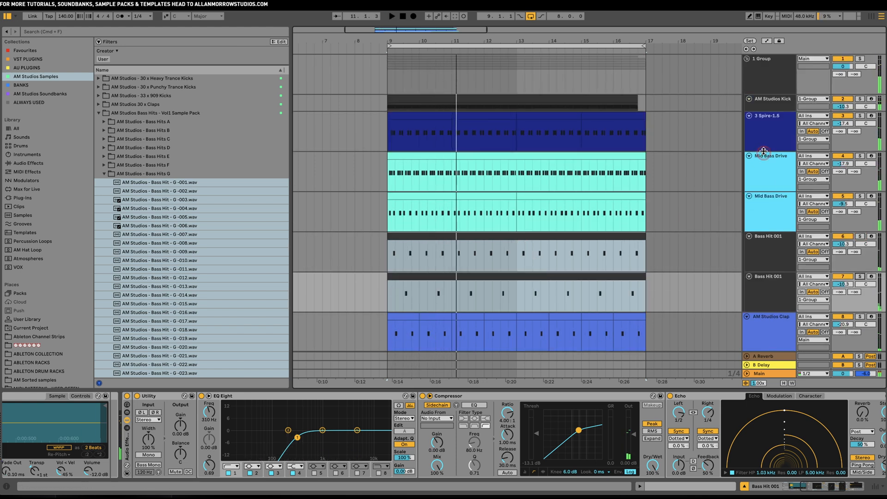
{"action": "left_click", "coordinate": [768, 141]}
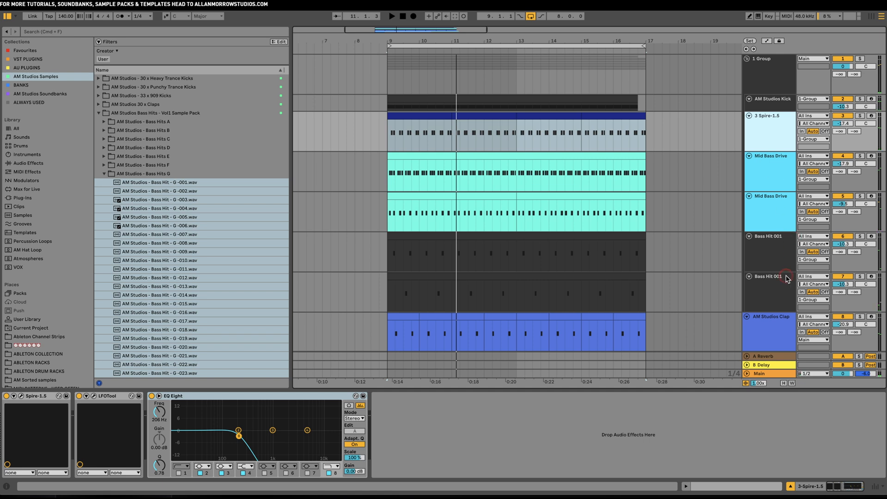
{"action": "scroll", "coordinate": [786, 278], "scroll_direction": "down", "scroll_amount": 1}
{"action": "scroll", "coordinate": [774, 303], "scroll_direction": "down", "scroll_amount": 1}
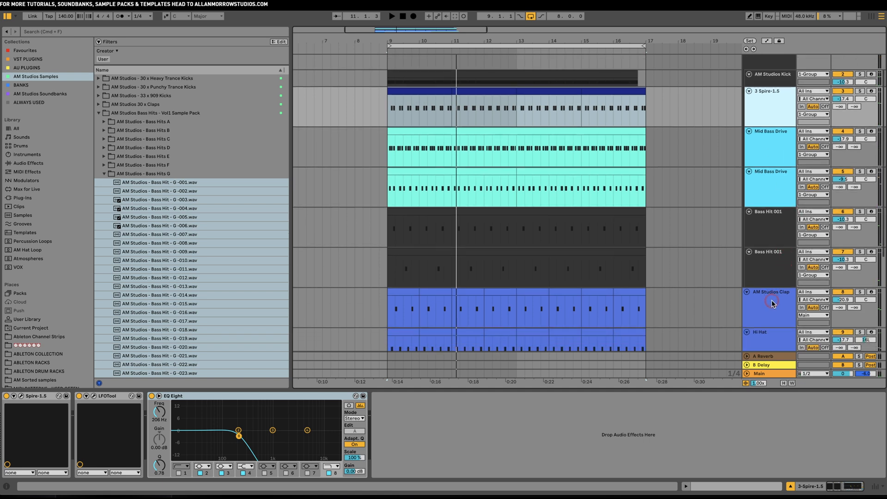
{"action": "left_click", "coordinate": [775, 270], "text": "shift"}
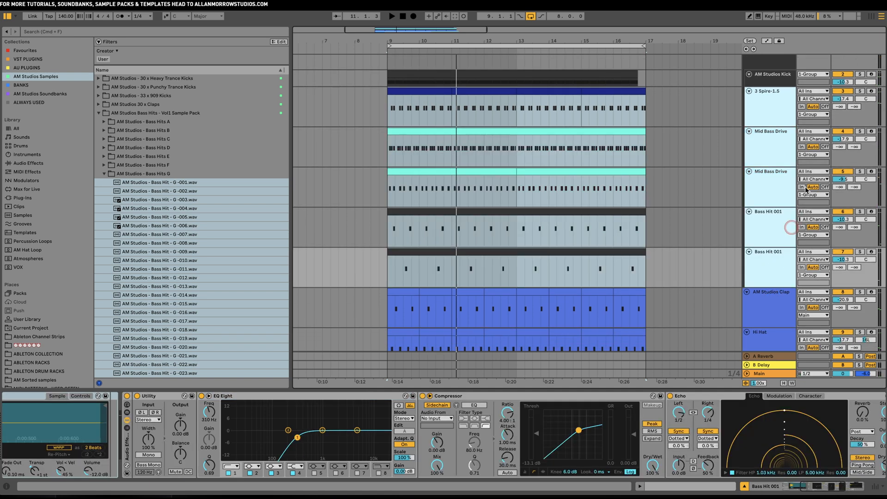
{"action": "left_click", "coordinate": [843, 100]}
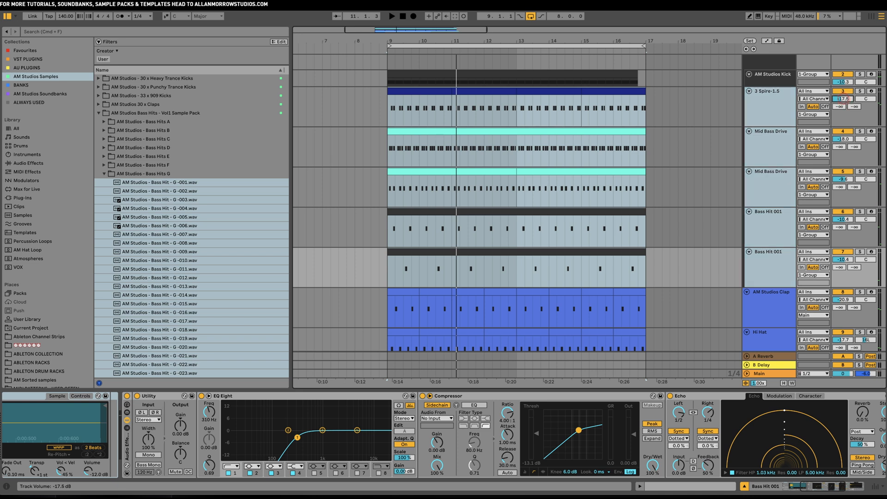
{"action": "key", "text": "space"}
{"action": "left_click_drag", "start_coordinate": [834, 102], "coordinate": [834, 109]}
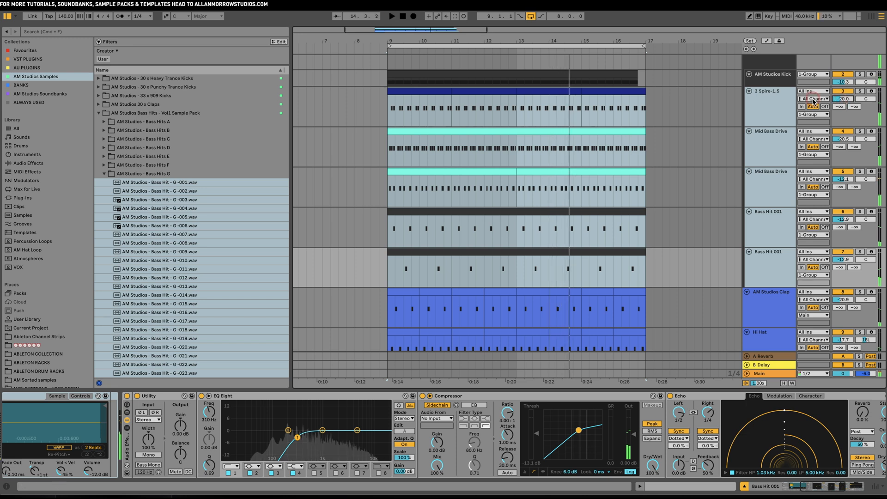
Step: Solo the 3 Spire-1.5 track on its own and play it from bar 9
{"action": "left_click", "coordinate": [780, 100]}
{"action": "left_click_drag", "start_coordinate": [474, 43], "coordinate": [471, 75]}
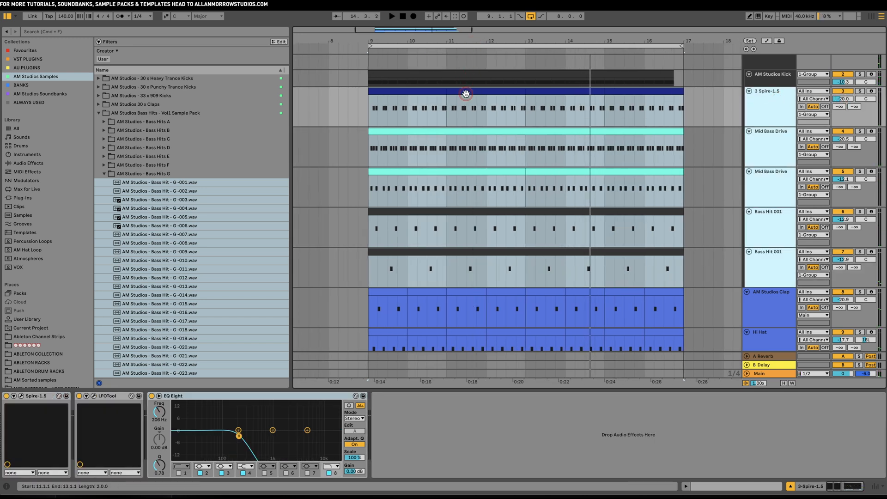
{"action": "left_click", "coordinate": [785, 103]}
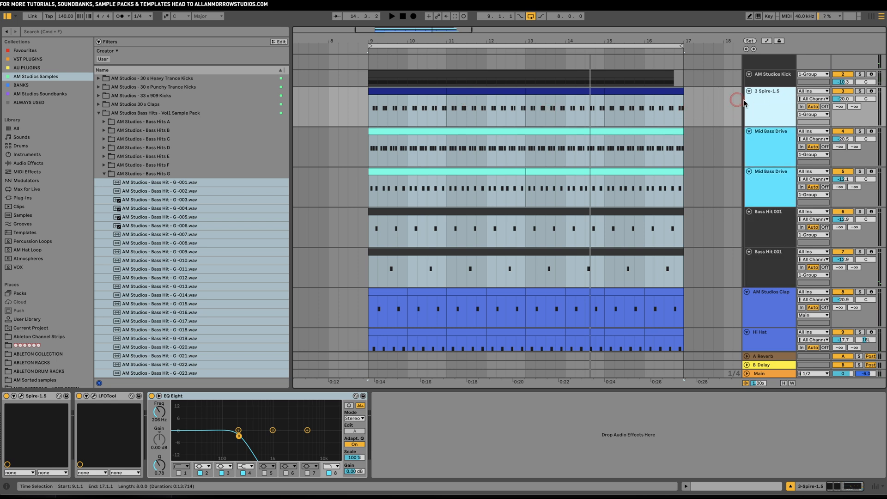
{"action": "left_click", "coordinate": [859, 92]}
{"action": "left_click", "coordinate": [781, 107]}
{"action": "key", "text": "space"}
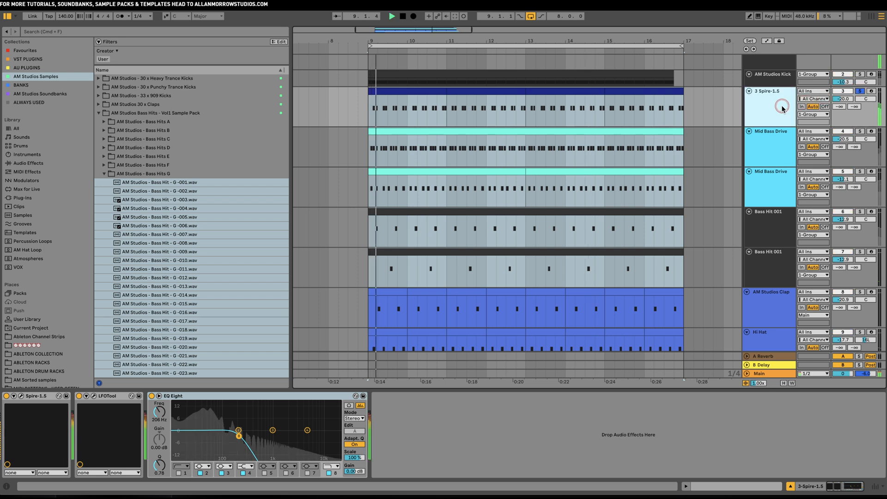
{"action": "key", "text": "space"}
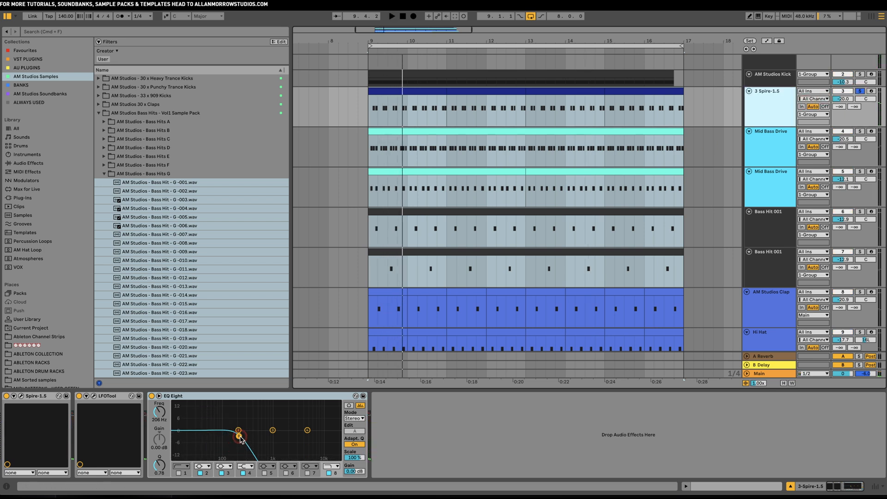
Step: Raise the high-cut frequency of the 3 Spire-1.5 track's EQ Eight to 696 Hz and audition the soloed sound
{"action": "left_click", "coordinate": [239, 436]}
{"action": "left_click_drag", "start_coordinate": [259, 437], "coordinate": [264, 436]}
{"action": "key", "text": "space"}
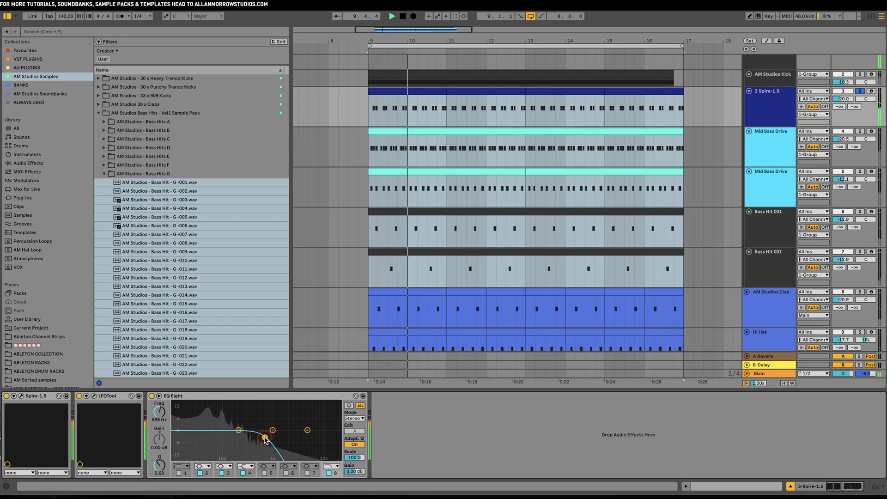
{"action": "key", "text": "space"}
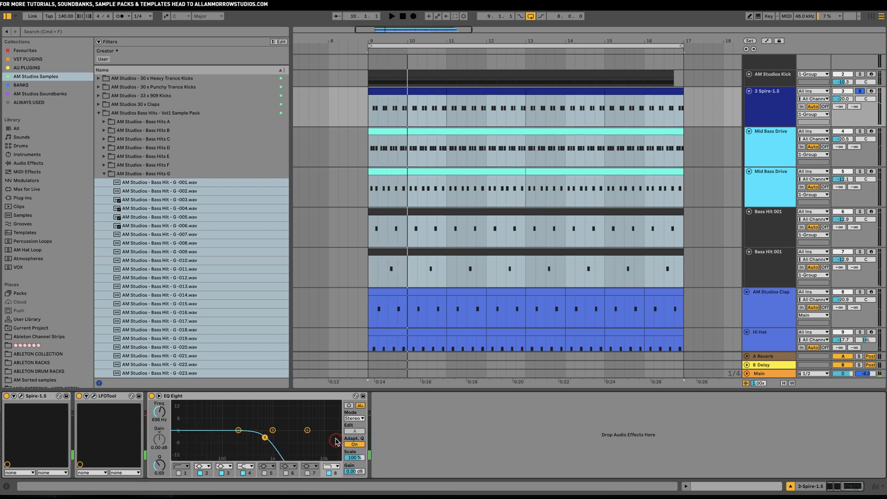
{"action": "key", "text": "space"}
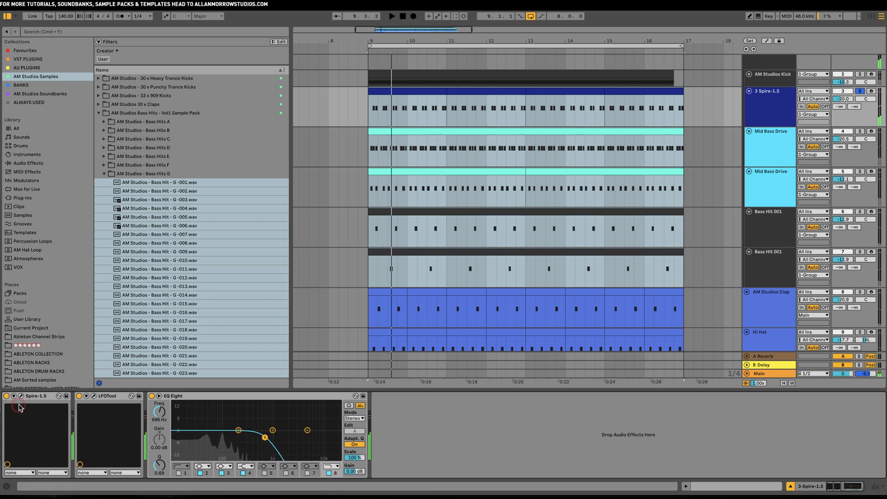
Step: Open the Spire synth, shorten envelope 1's decay slightly, set its release to 34 and audition the soloed sub bass
{"action": "left_click", "coordinate": [21, 396]}
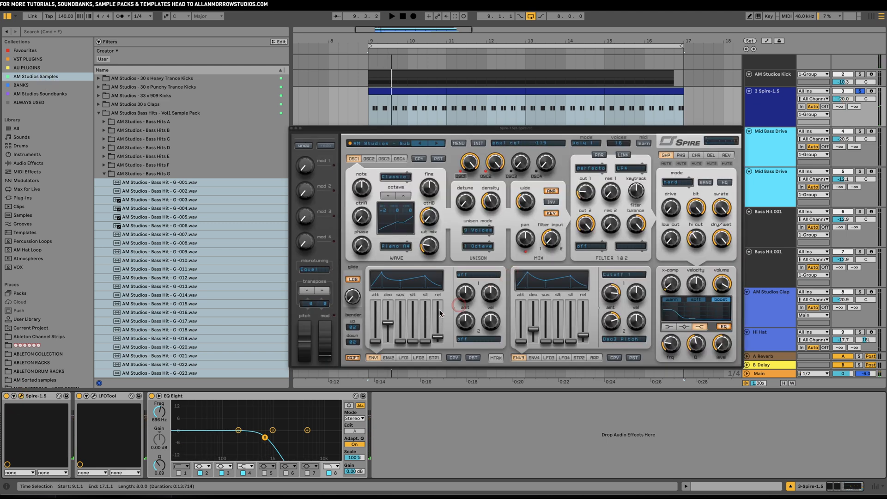
{"action": "left_click_drag", "start_coordinate": [389, 322], "coordinate": [439, 343]}
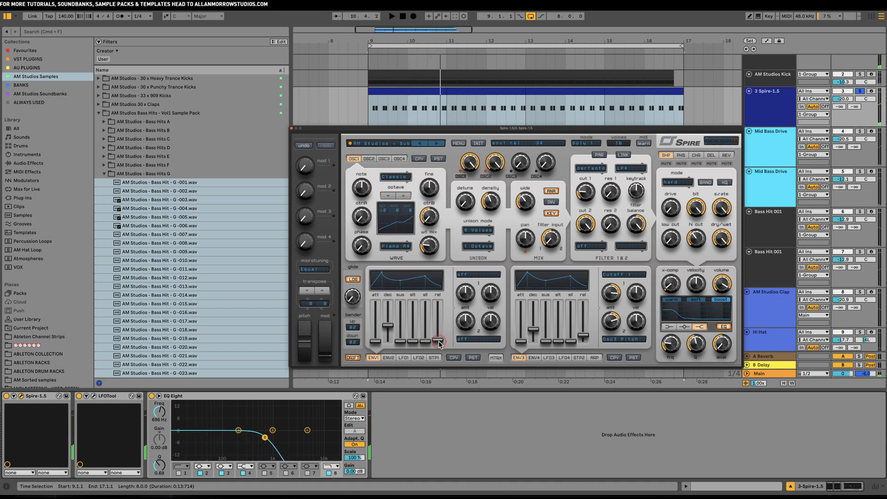
{"action": "key", "text": "space"}
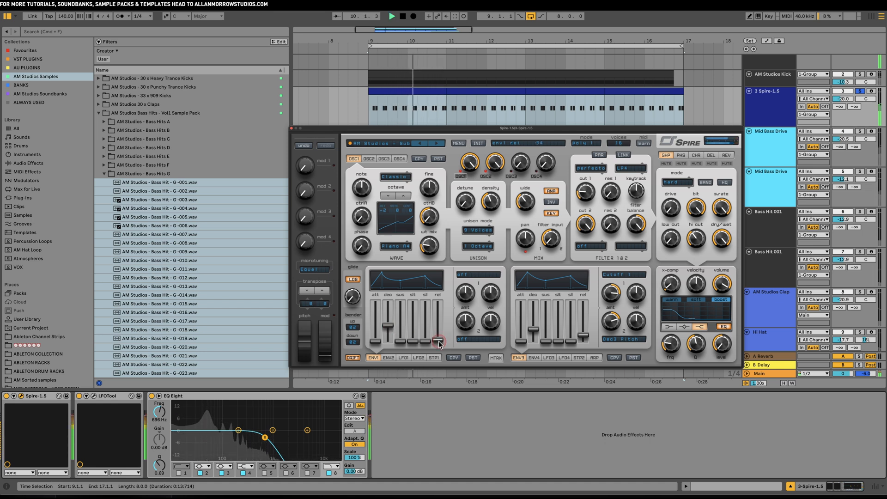
{"action": "left_click", "coordinate": [633, 286]}
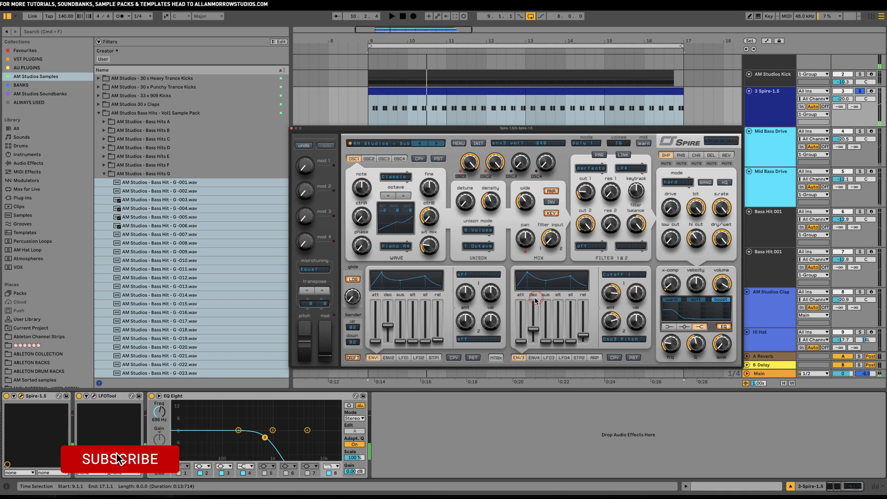
{"action": "left_click", "coordinate": [536, 282]}
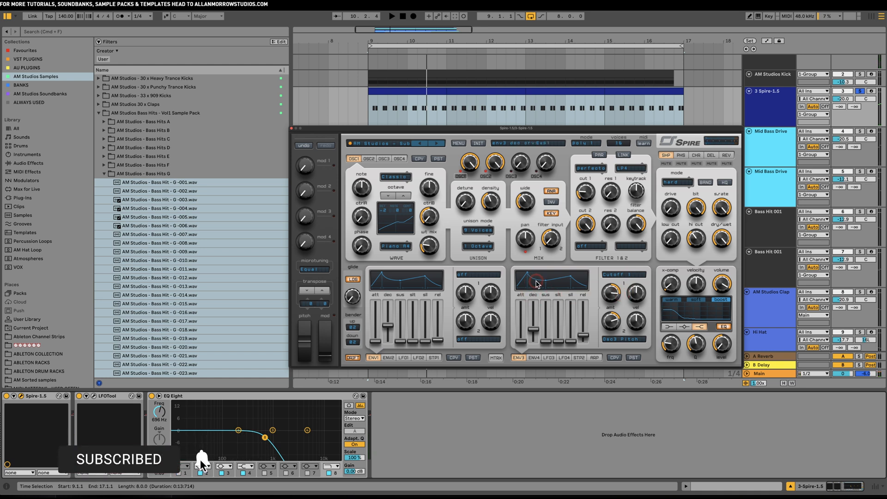
{"action": "key", "text": "space"}
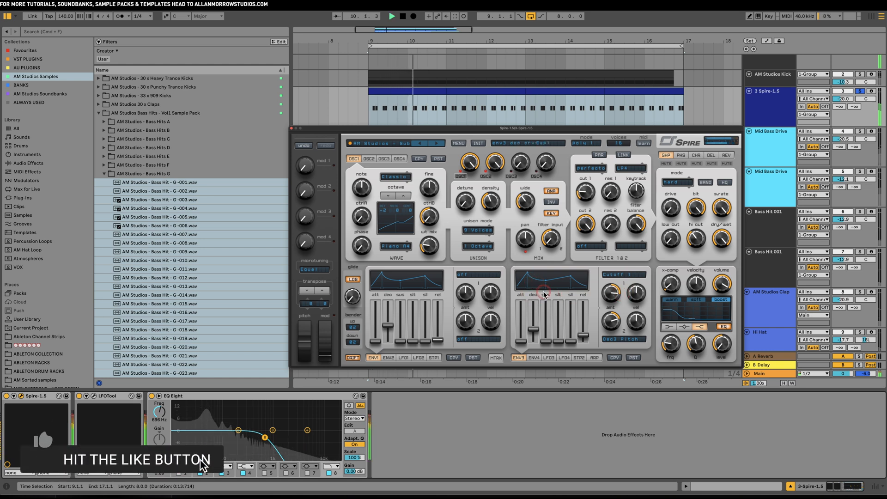
{"action": "key", "text": "space"}
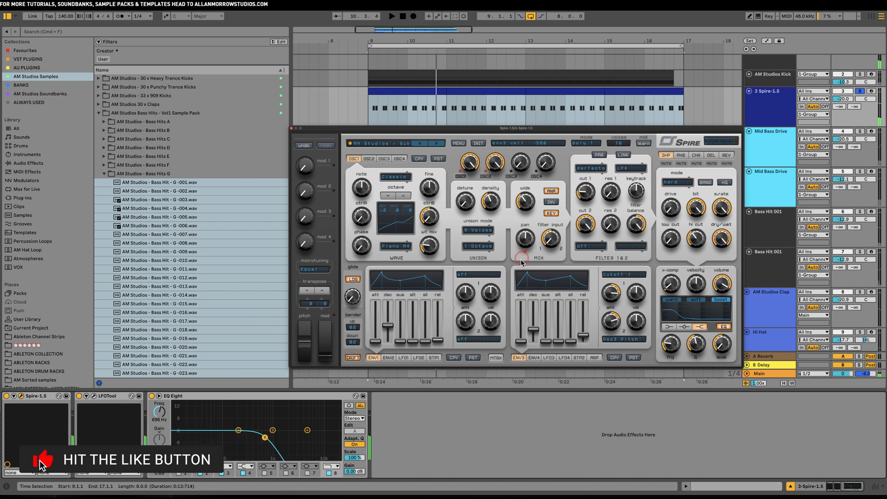
{"action": "key", "text": "space"}
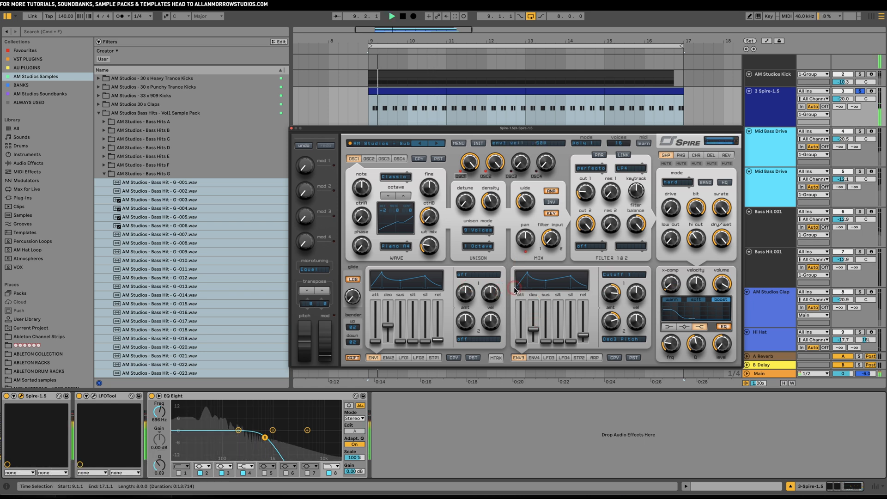
Step: Unsolo the 3 Spire-1.5 track and play the full loop, moving the synth window clear of the clips
{"action": "left_click", "coordinate": [860, 92]}
{"action": "key", "text": "space"}
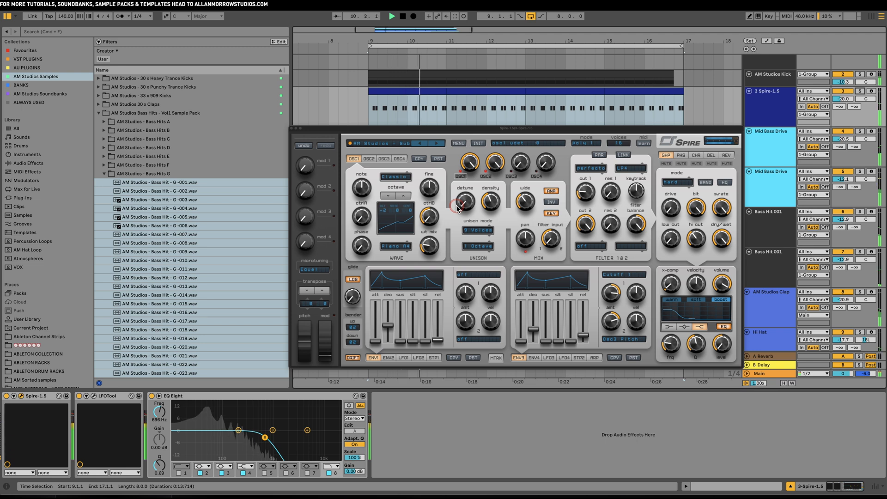
{"action": "left_click_drag", "start_coordinate": [437, 131], "coordinate": [241, 187]}
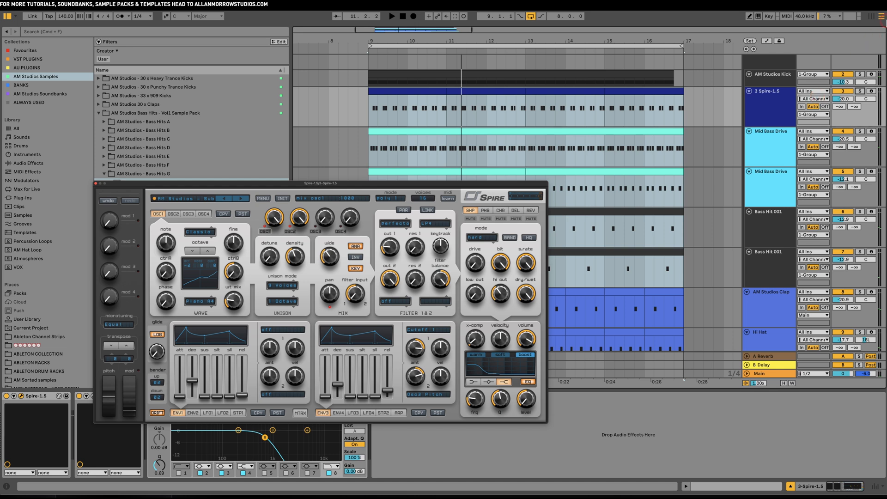
{"action": "key", "text": "space"}
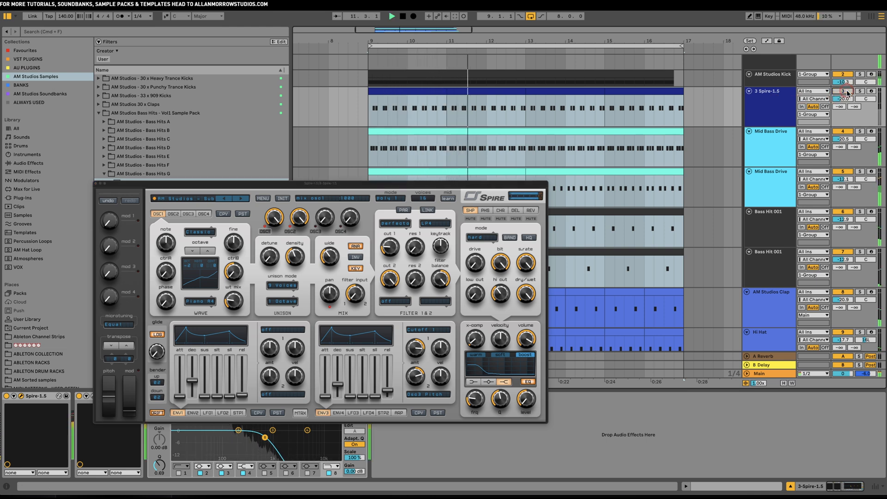
{"action": "key", "text": "space"}
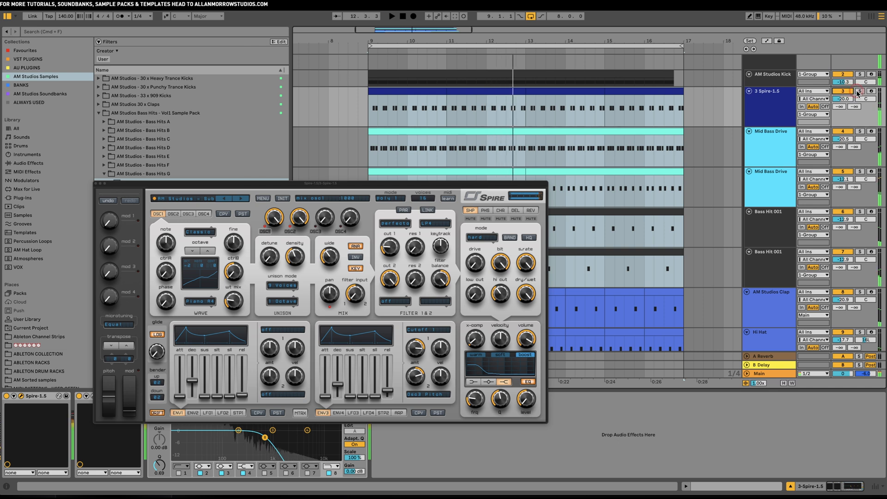
Step: Solo the 3 Spire-1.5 track, raise its volume to -18.6 dB during playback checks, and unsolo it
{"action": "left_click", "coordinate": [860, 91]}
{"action": "left_click", "coordinate": [667, 138]}
{"action": "left_click_drag", "start_coordinate": [467, 180], "coordinate": [522, 196]}
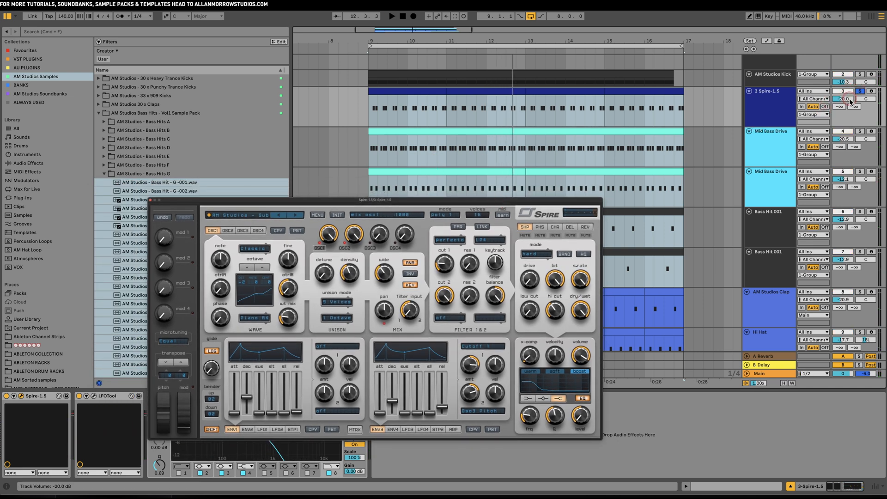
{"action": "left_click_drag", "start_coordinate": [847, 99], "coordinate": [852, 98]}
{"action": "key", "text": "space"}
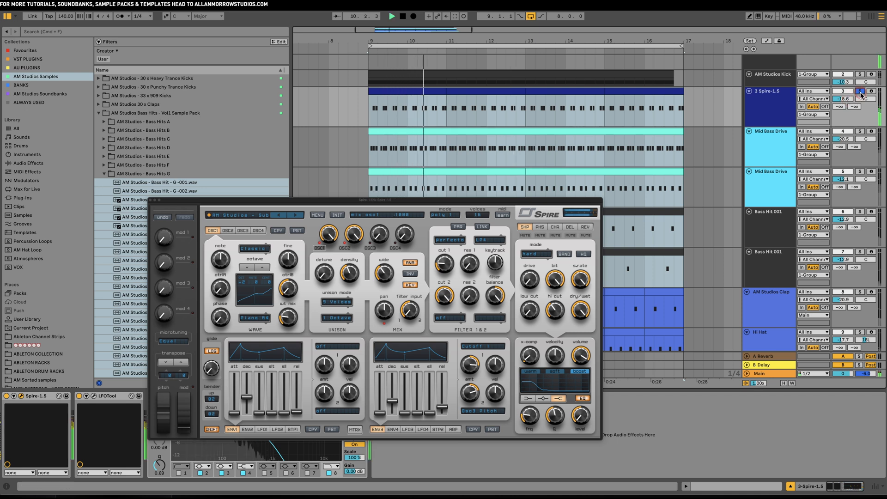
{"action": "left_click", "coordinate": [860, 91]}
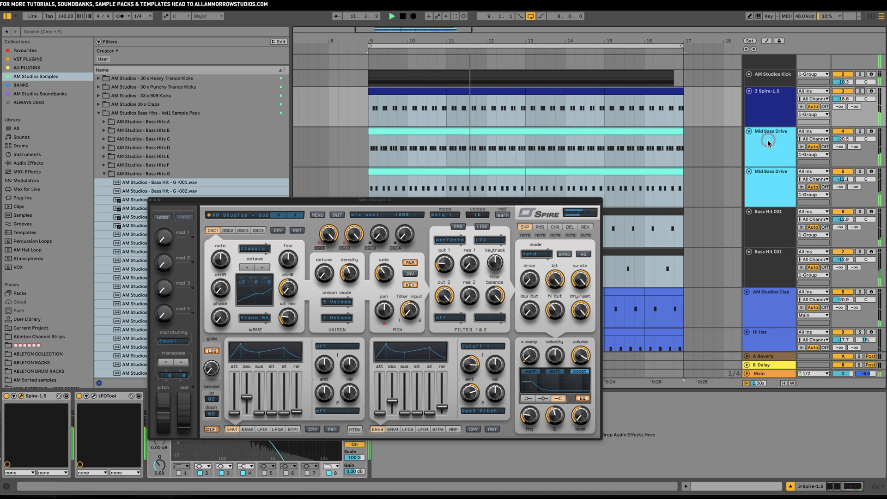
Step: Solo the first Mid Bass Drive track and play it from bar 9 with its device chain shown
{"action": "left_click", "coordinate": [859, 131]}
{"action": "left_click", "coordinate": [745, 132]}
{"action": "key", "text": "space"}
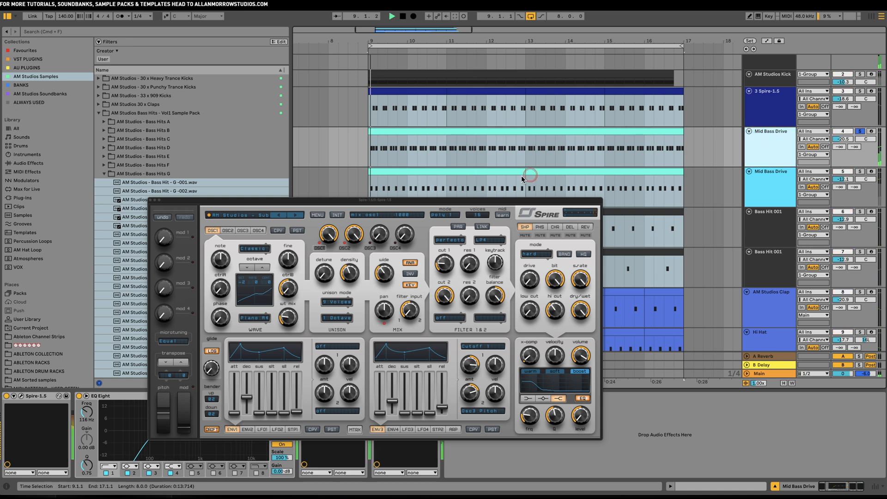
{"action": "left_click_drag", "start_coordinate": [473, 200], "coordinate": [421, 153]}
{"action": "key", "text": "space"}
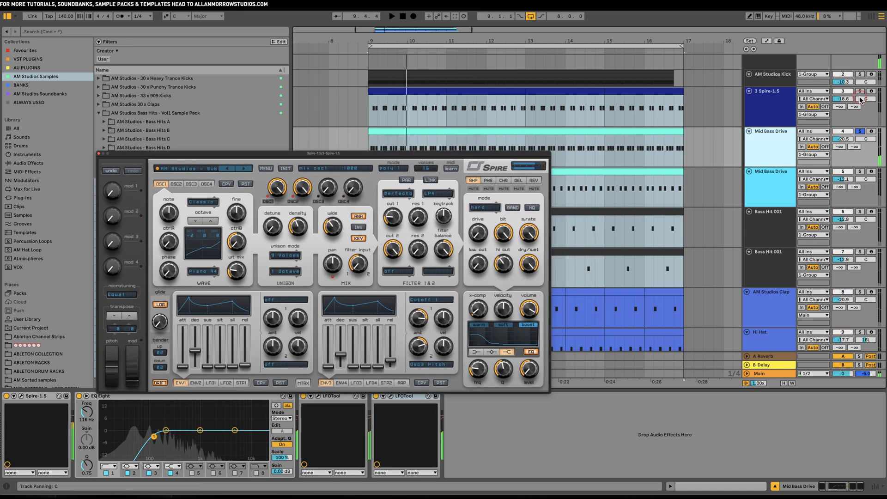
Step: Solo 3 Spire-1.5 alongside the first Mid Bass Drive track and raise the latter's EQ Eight low-cut frequency to 178 Hz
{"action": "left_click", "coordinate": [860, 91]}
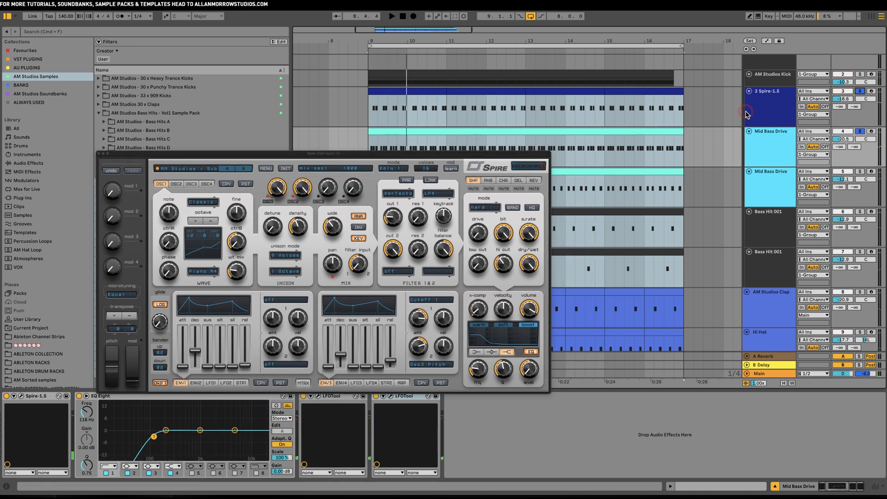
{"action": "left_click", "coordinate": [746, 113]}
{"action": "key", "text": "space"}
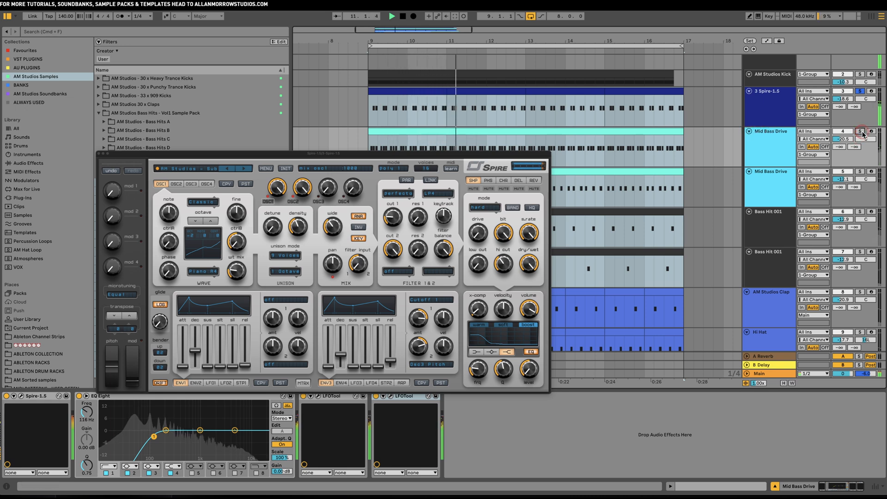
{"action": "left_click", "coordinate": [776, 136]}
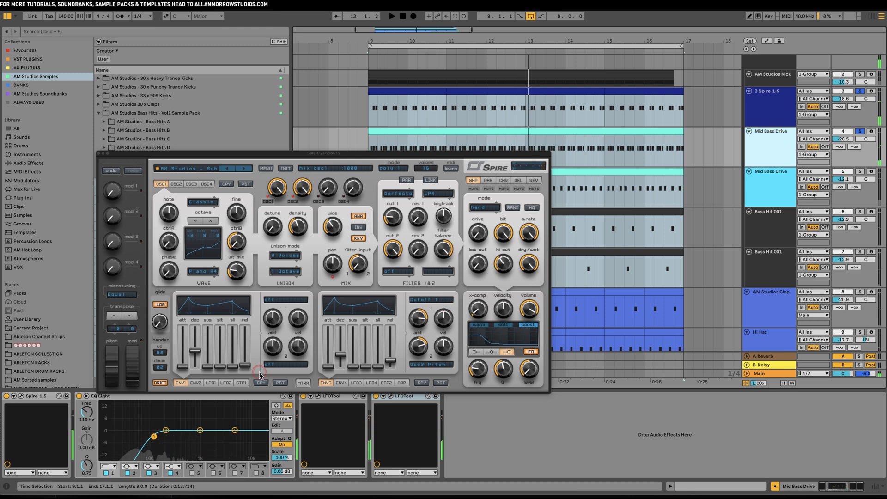
{"action": "left_click_drag", "start_coordinate": [154, 437], "coordinate": [158, 436]}
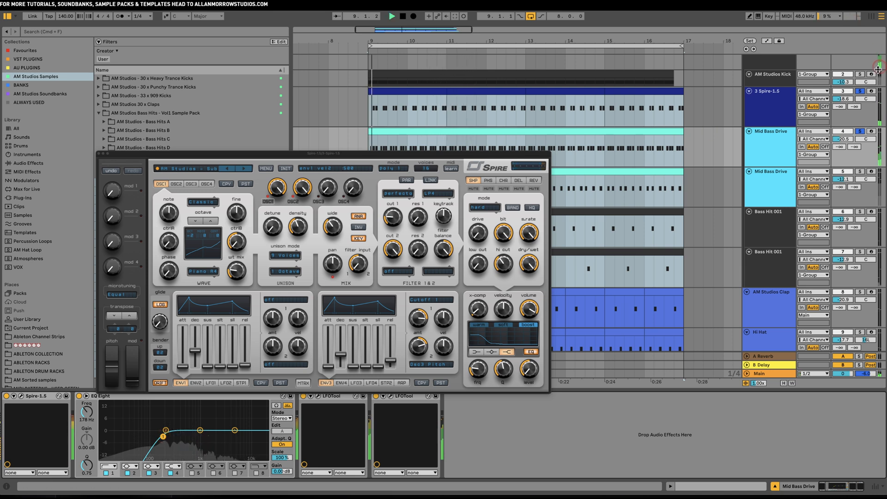
Step: Compare the mix by toggling the solo on 3 Spire-1.5, open that track's Spire synth, and play the two soloed bass layers
{"action": "left_click", "coordinate": [858, 91]}
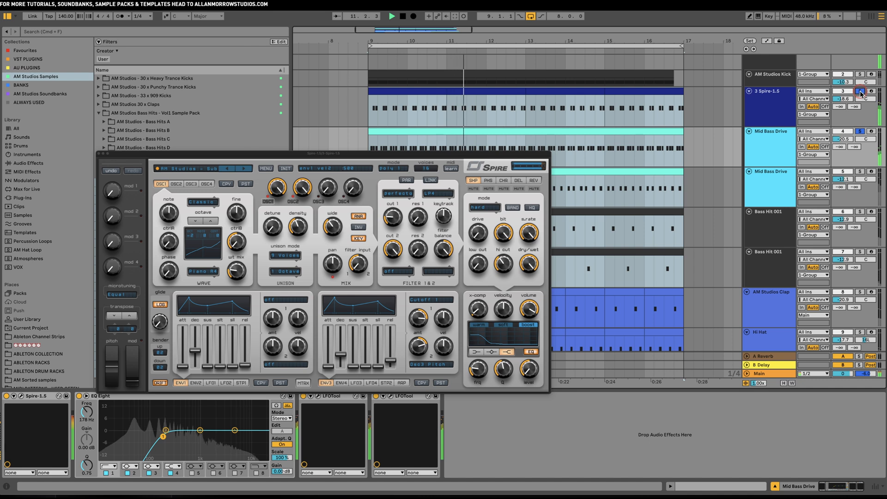
{"action": "left_click", "coordinate": [768, 91]}
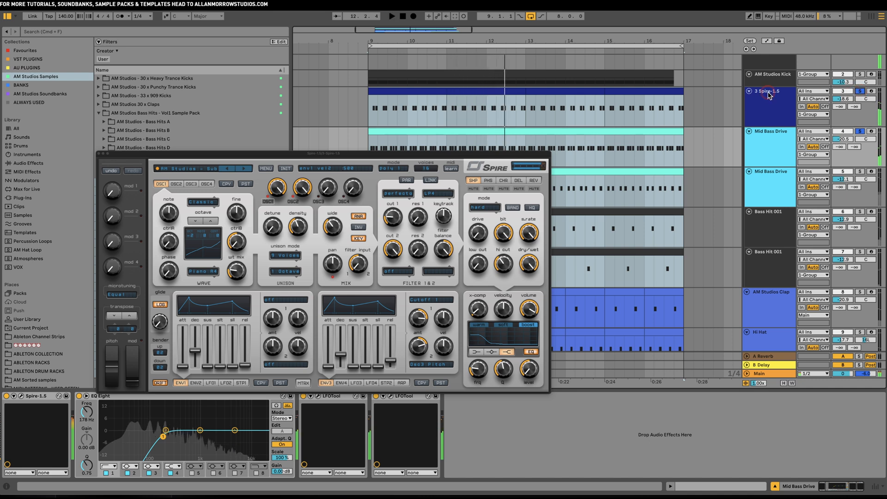
{"action": "left_click", "coordinate": [768, 91]}
{"action": "left_click", "coordinate": [22, 396]}
{"action": "left_click", "coordinate": [22, 396]}
{"action": "left_click_drag", "start_coordinate": [341, 151], "coordinate": [456, 127]}
{"action": "left_click_drag", "start_coordinate": [572, 128], "coordinate": [579, 142]}
{"action": "key", "text": "space"}
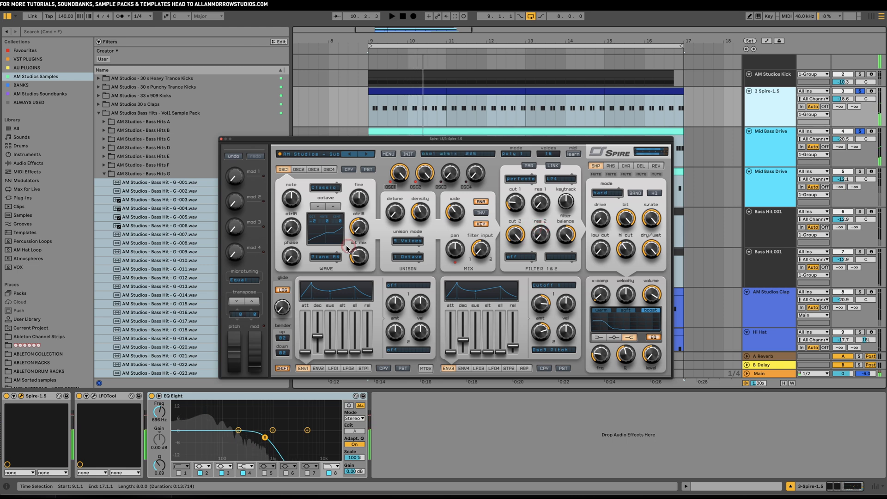
Step: Set oscillator 1's wt mix to 0 in the 3 Spire-1.5 synth during playback, and stop the loop
{"action": "left_click", "coordinate": [325, 244]}
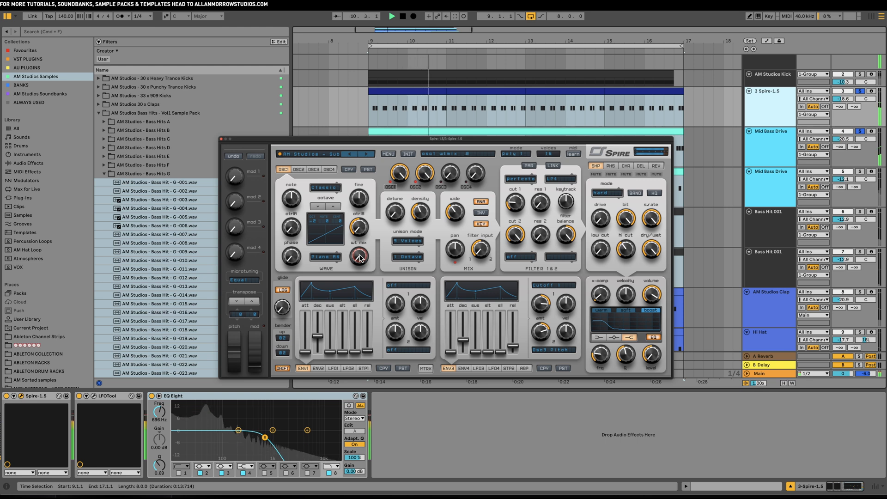
{"action": "left_click", "coordinate": [284, 170]}
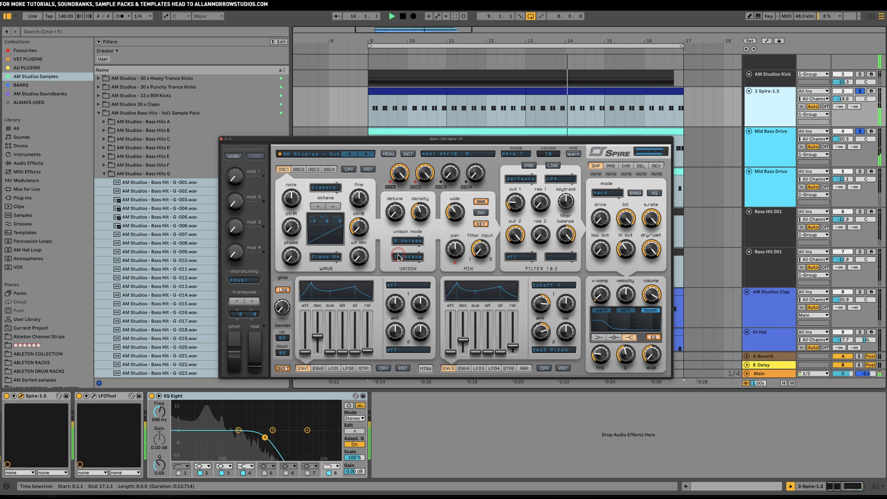
{"action": "key", "text": "space"}
Step: Find the Utility effect, add it after EQ Eight on the 3 Spire-1.5 track, and enable Mono on it
{"action": "left_click", "coordinate": [776, 114]}
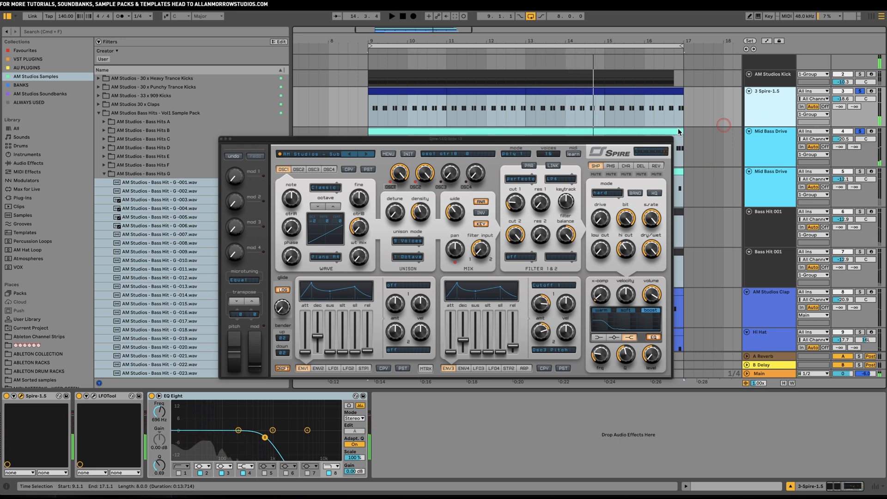
{"action": "left_click", "coordinate": [48, 32]}
{"action": "type", "text": "ut"}
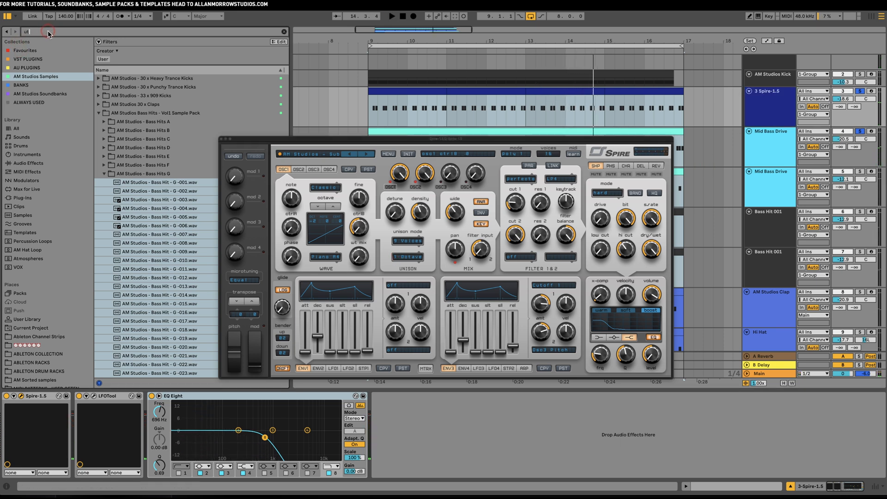
{"action": "type", "text": "il"}
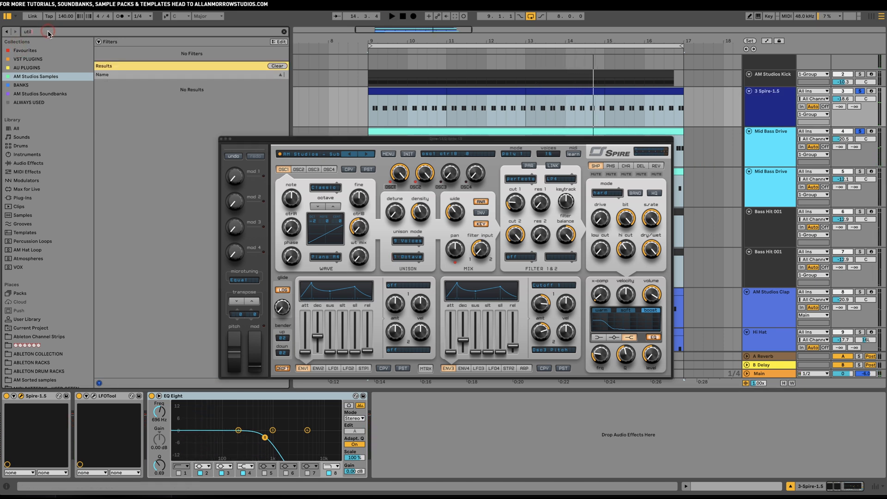
{"action": "left_click", "coordinate": [21, 131]}
{"action": "left_click_drag", "start_coordinate": [141, 70], "coordinate": [683, 443]}
{"action": "left_click", "coordinate": [387, 454]}
Step: Play the mono sub, unsolo 3 Spire-1.5 and Mid Bass Drive to hear the full loop, and close the synth window
{"action": "key", "text": "space"}
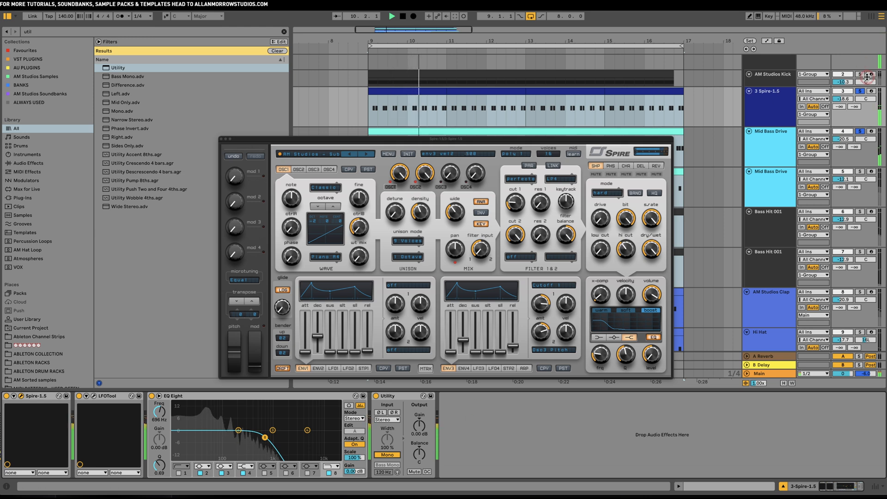
{"action": "key", "text": "space"}
{"action": "left_click", "coordinate": [859, 92]}
{"action": "key", "text": "space"}
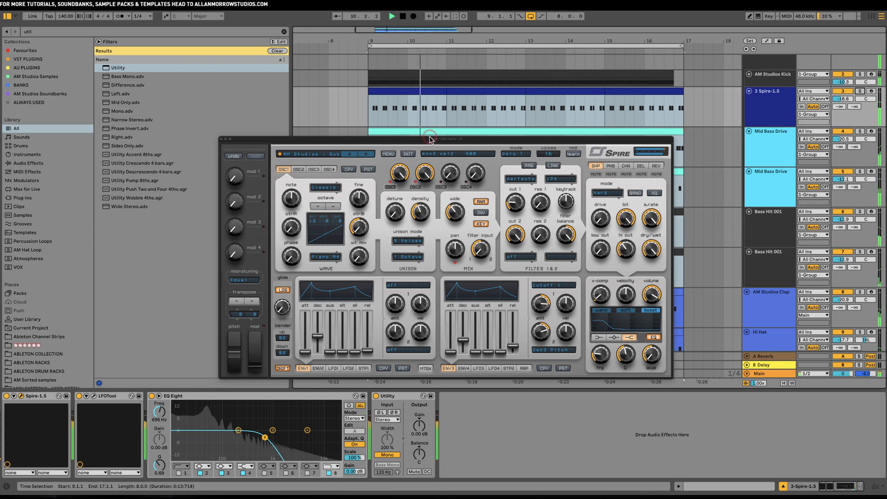
{"action": "left_click", "coordinate": [221, 139]}
Step: Solo the second Bass Hit 001 track and play it with its Bass Hit - G -020 sampler shown
{"action": "scroll", "coordinate": [508, 213], "scroll_direction": "down", "scroll_amount": 2}
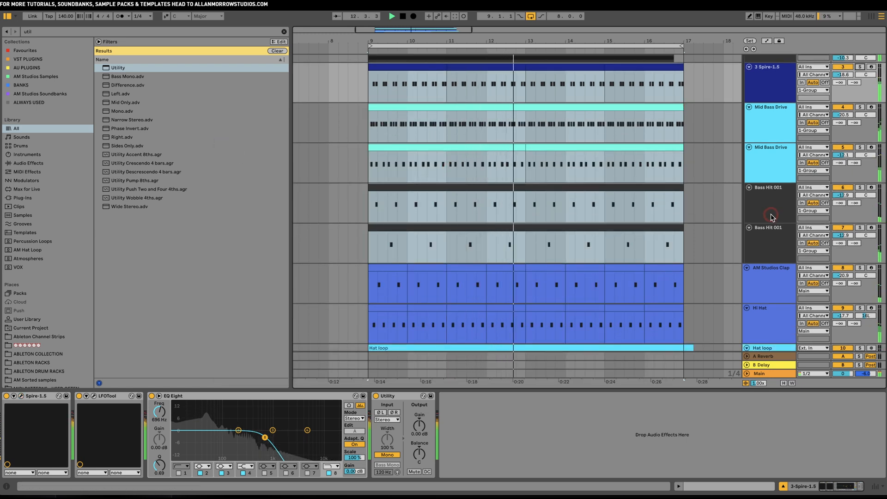
{"action": "left_click", "coordinate": [776, 230]}
{"action": "key", "text": "space"}
{"action": "left_click", "coordinate": [861, 227]}
{"action": "left_click", "coordinate": [783, 233]}
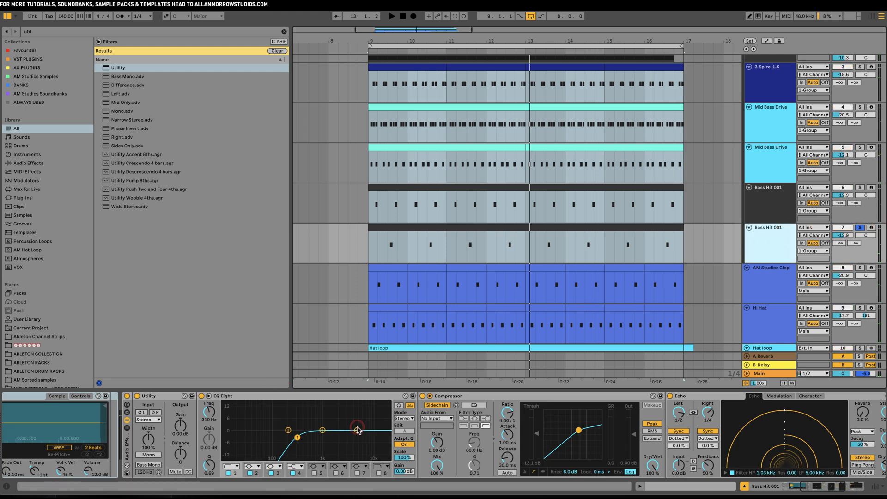
{"action": "scroll", "coordinate": [357, 430], "scroll_direction": "left", "scroll_amount": 6}
{"action": "key", "text": "space"}
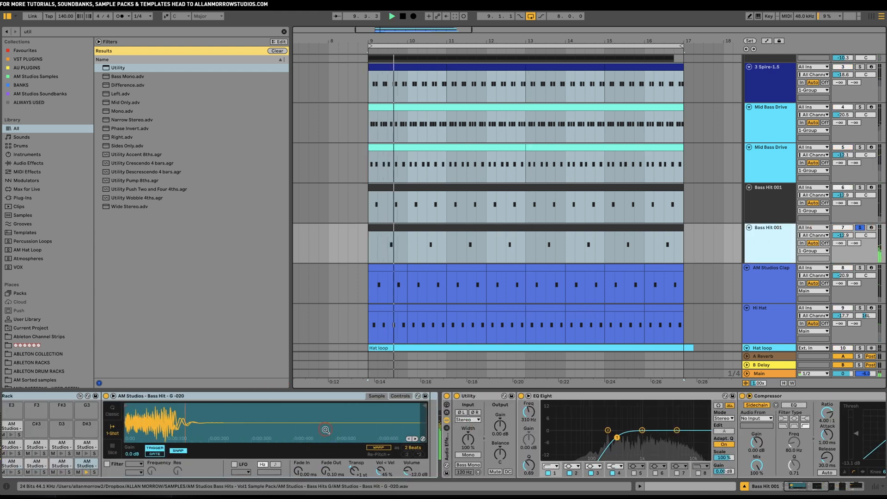
Step: Enable the filter on the Bass Hit - G -020 sampler and test its frequency during playback
{"action": "left_click", "coordinate": [105, 465]}
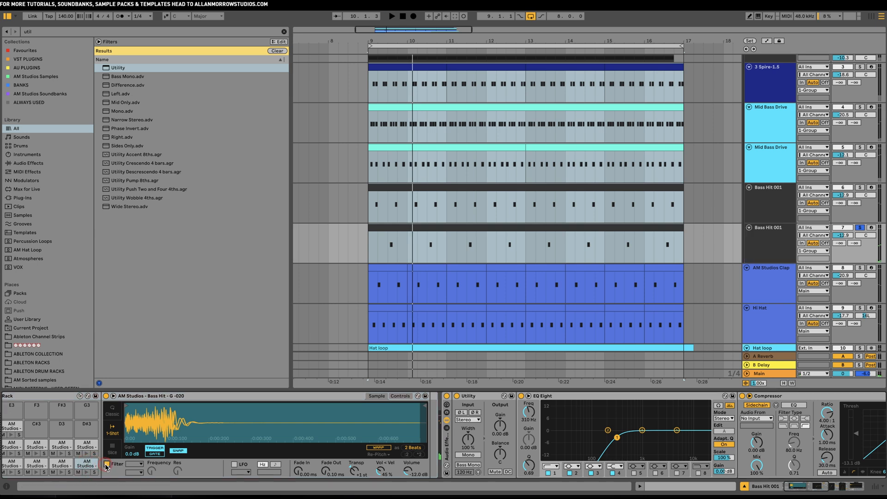
{"action": "key", "text": "space"}
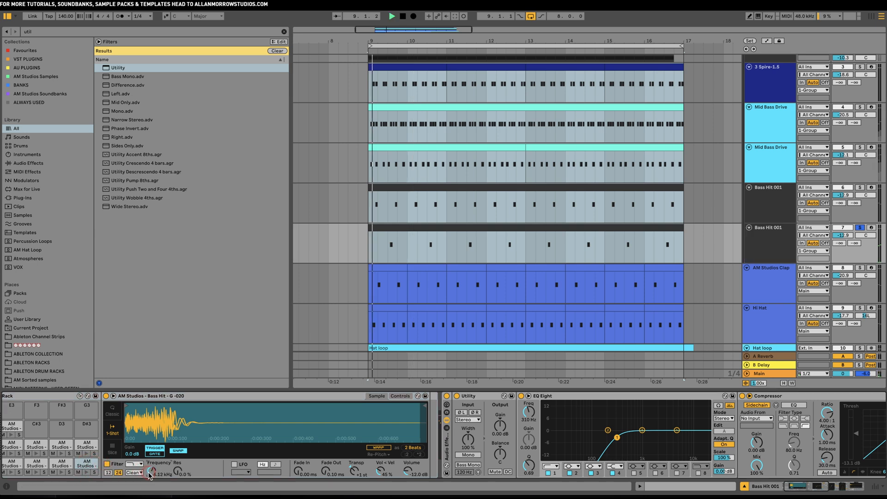
{"action": "left_click_drag", "start_coordinate": [150, 471], "coordinate": [154, 472]}
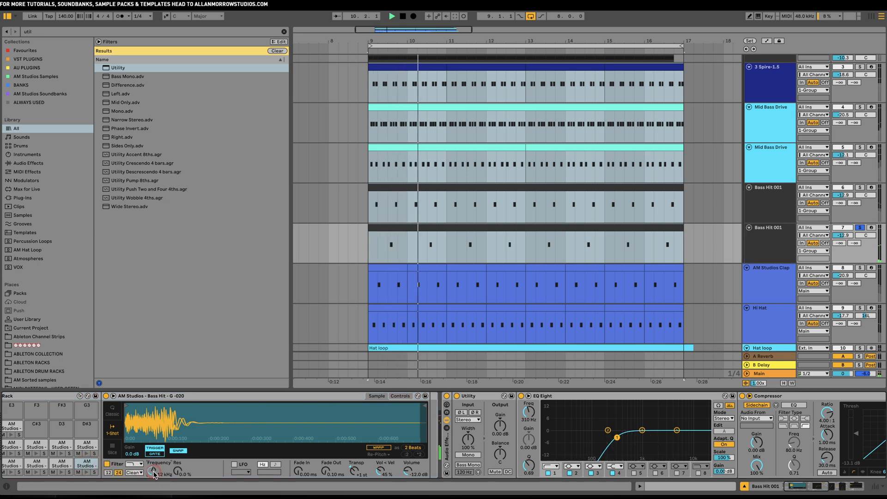
Step: Solo the first Bass Hit 001 track alongside the second and examine its Compressor, Echo and Hybrid Reverb during playback
{"action": "left_click", "coordinate": [859, 188]}
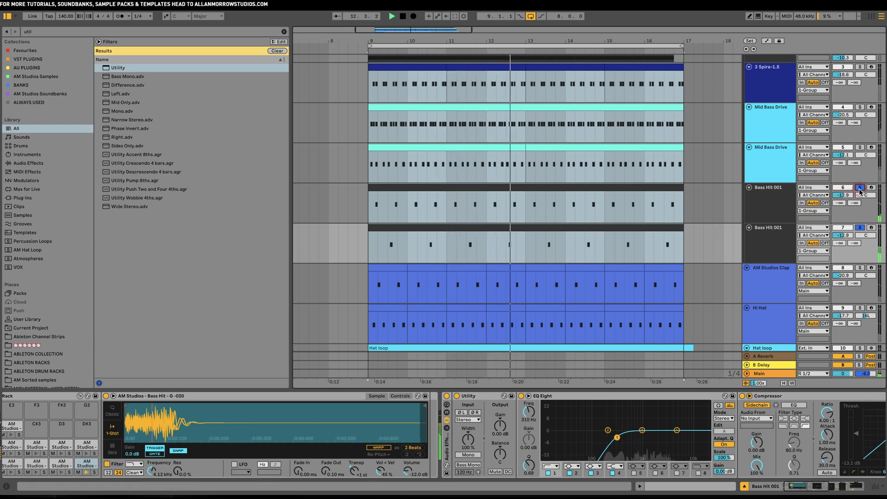
{"action": "left_click", "coordinate": [771, 202]}
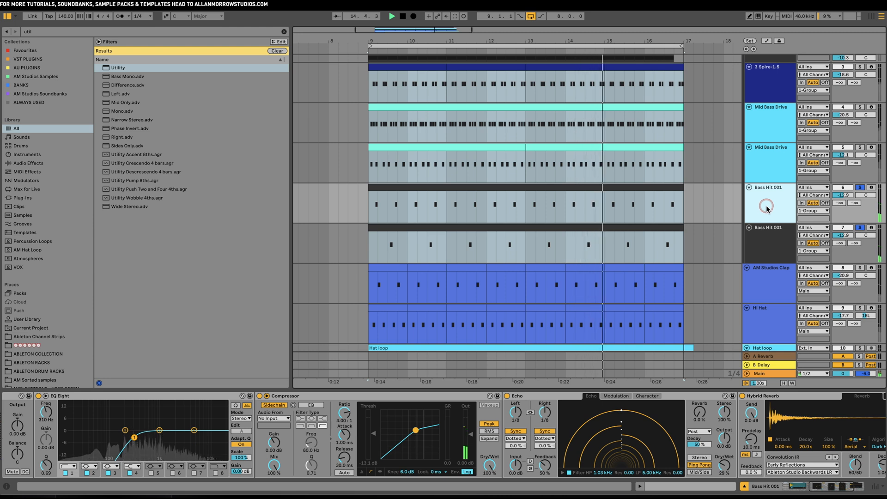
{"action": "scroll", "coordinate": [634, 427], "scroll_direction": "right", "scroll_amount": 5}
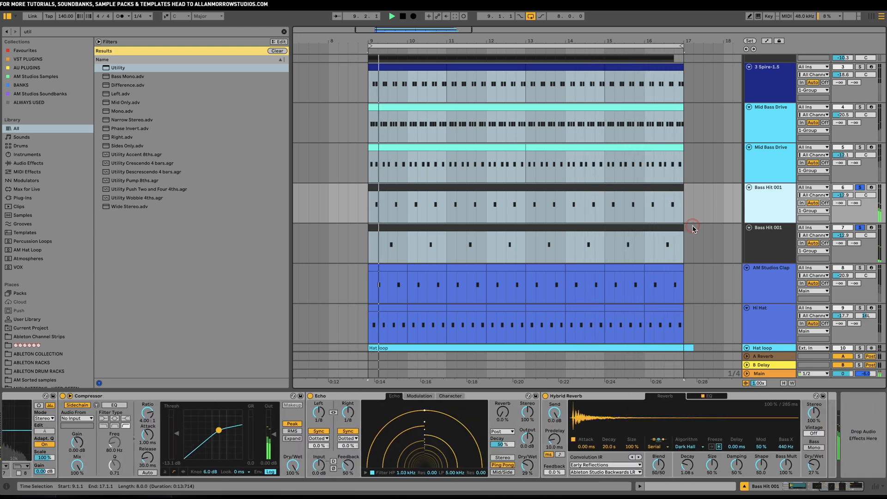
Step: Solo the second Mid Bass Drive track to hear it alone, and unsolo it to play the full loop
{"action": "left_click", "coordinate": [860, 148]}
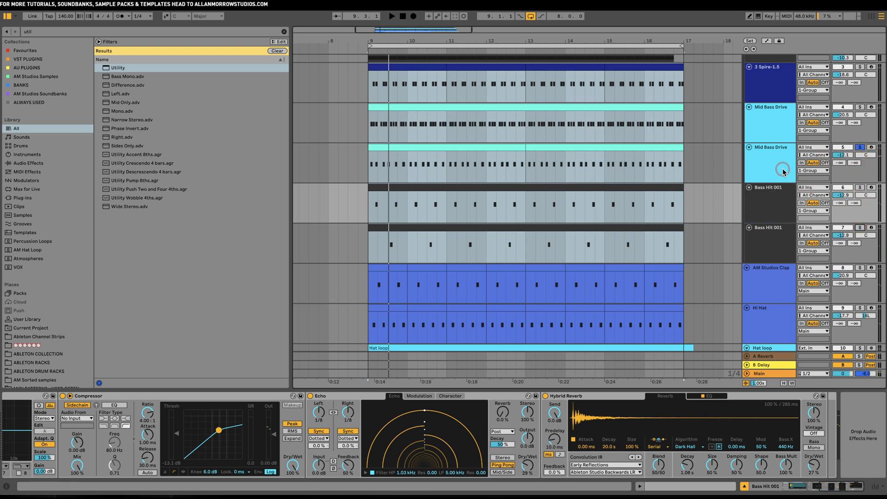
{"action": "left_click", "coordinate": [782, 172]}
{"action": "key", "text": "space"}
{"action": "left_click", "coordinate": [668, 189]}
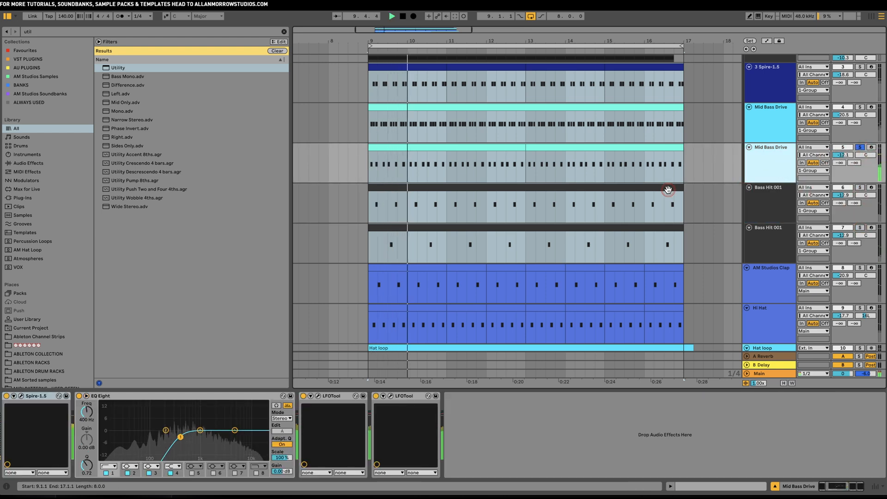
{"action": "left_click", "coordinate": [859, 147]}
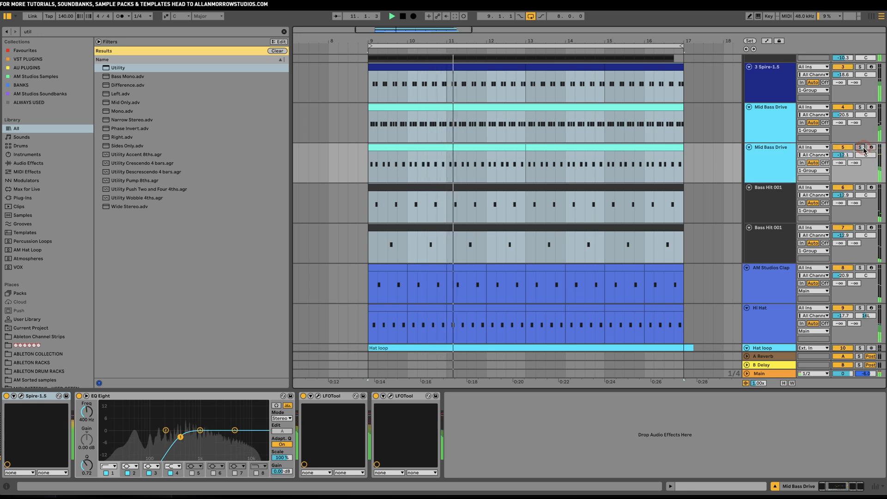
{"action": "left_click", "coordinate": [551, 173]}
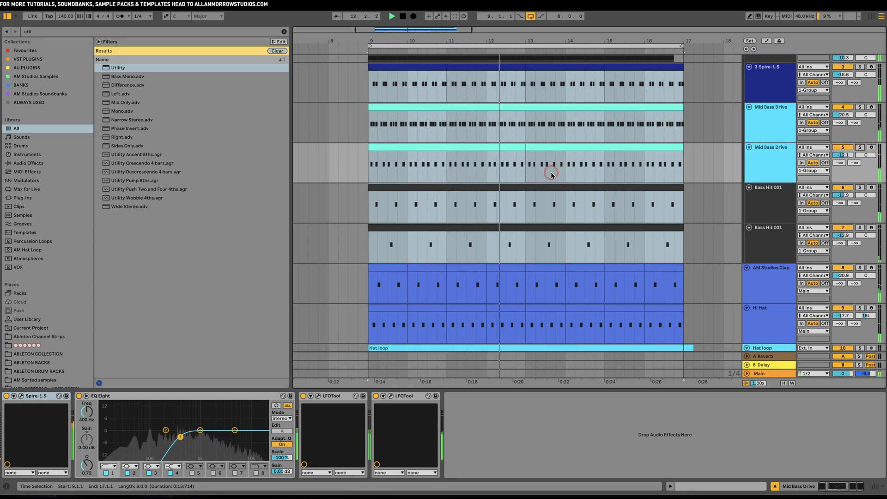
Step: Open the LFOTool on the 3 Spire-1.5 track, examine its sidechain curve during playback, and close it
{"action": "scroll", "coordinate": [651, 199], "scroll_direction": "up", "scroll_amount": 2}
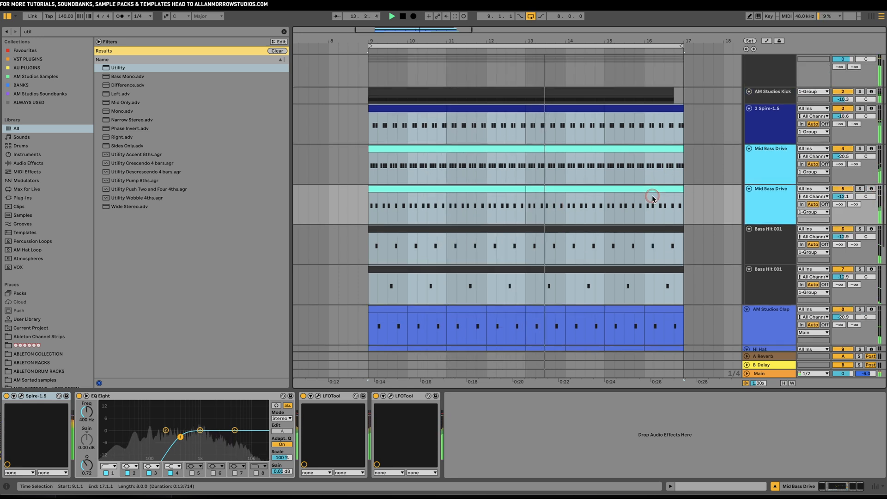
{"action": "left_click", "coordinate": [760, 123]}
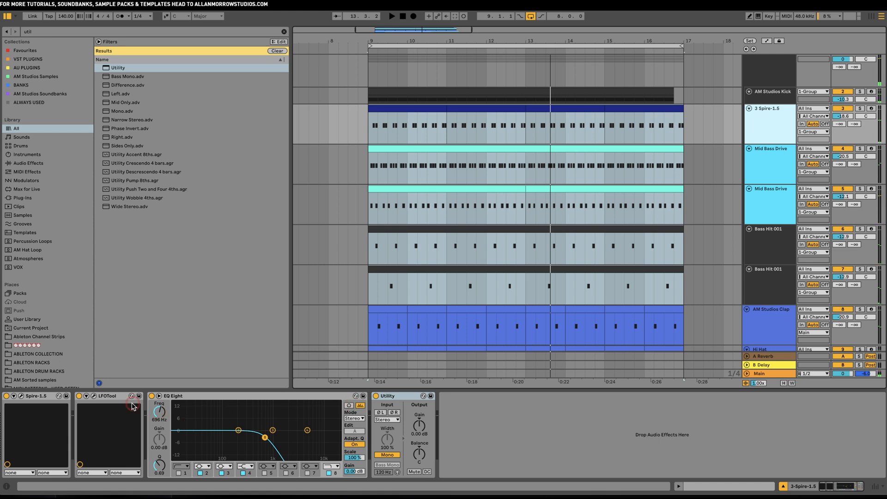
{"action": "left_click", "coordinate": [96, 397]}
{"action": "key", "text": "space"}
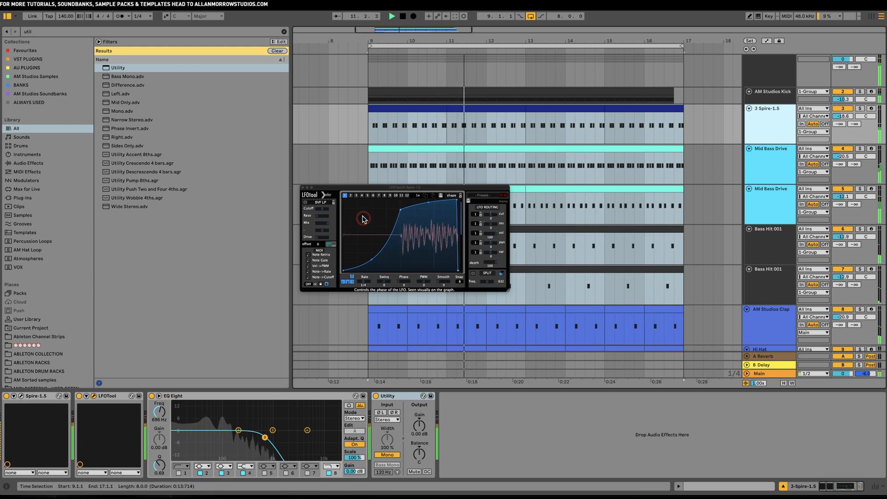
{"action": "left_click", "coordinate": [303, 189]}
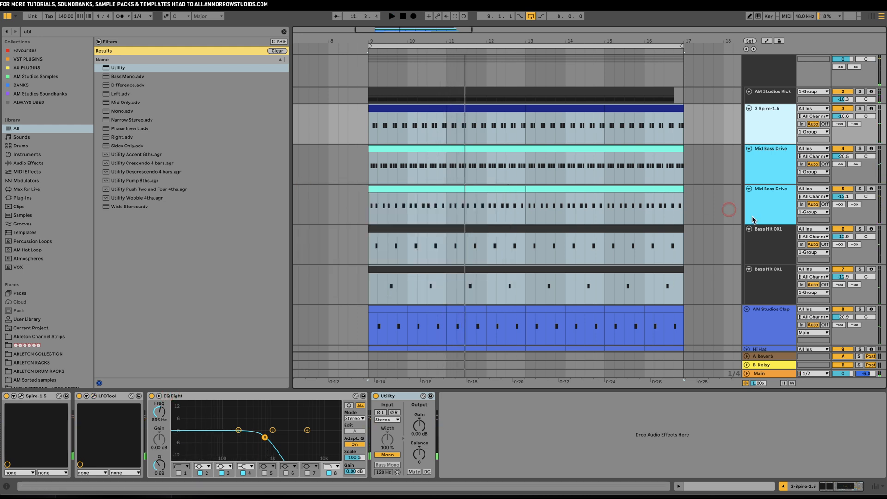
Step: Lower the volume of both Bass Hit 001 tracks together to -14.3 dB and play the loop
{"action": "left_click", "coordinate": [775, 243]}
{"action": "left_click", "coordinate": [773, 277]}
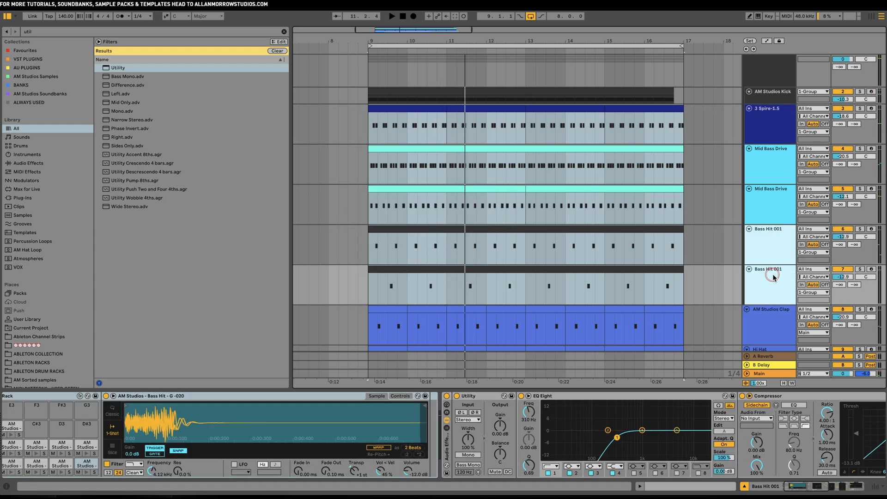
{"action": "left_click", "coordinate": [842, 236]}
{"action": "left_click_drag", "start_coordinate": [844, 236], "coordinate": [844, 239]}
{"action": "key", "text": "space"}
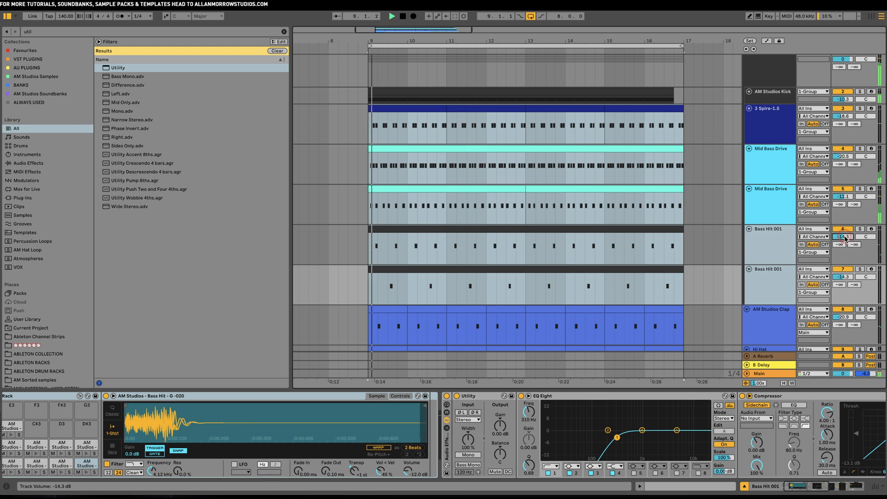
Step: Deactivate the second Mid Bass Drive track during playback and solo the first Mid Bass Drive track
{"action": "left_click", "coordinate": [775, 203]}
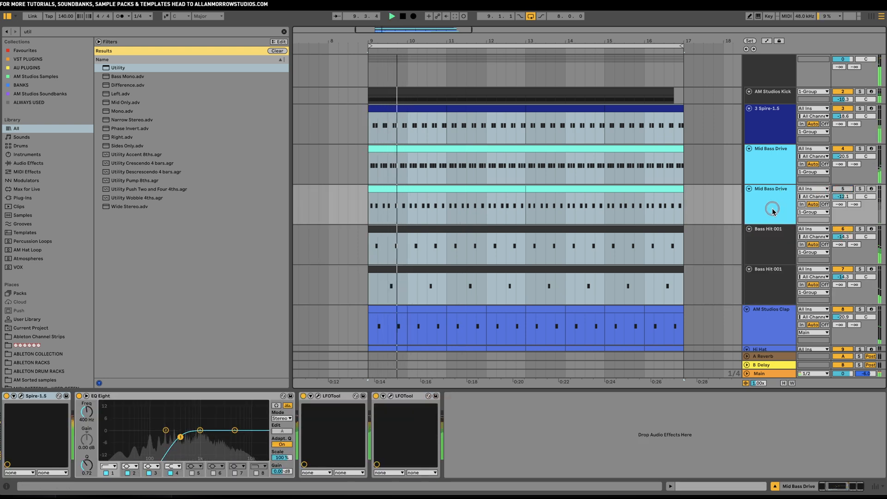
{"action": "left_click", "coordinate": [776, 177]}
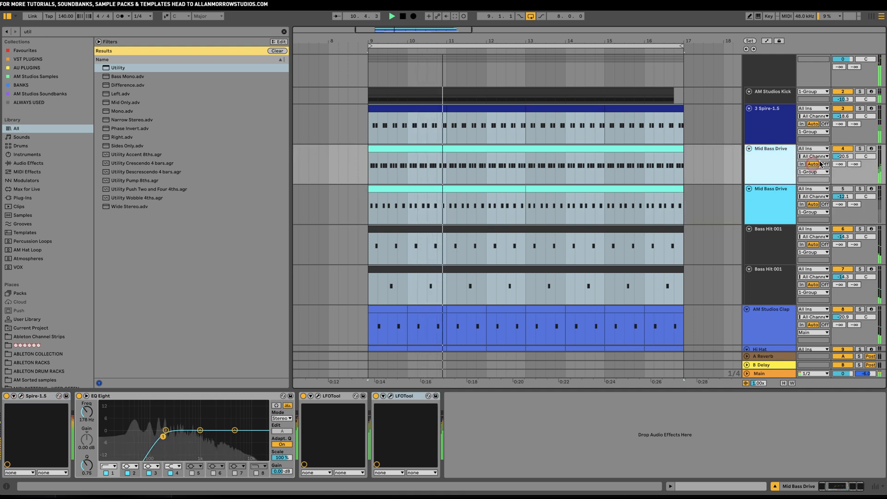
{"action": "left_click", "coordinate": [860, 149]}
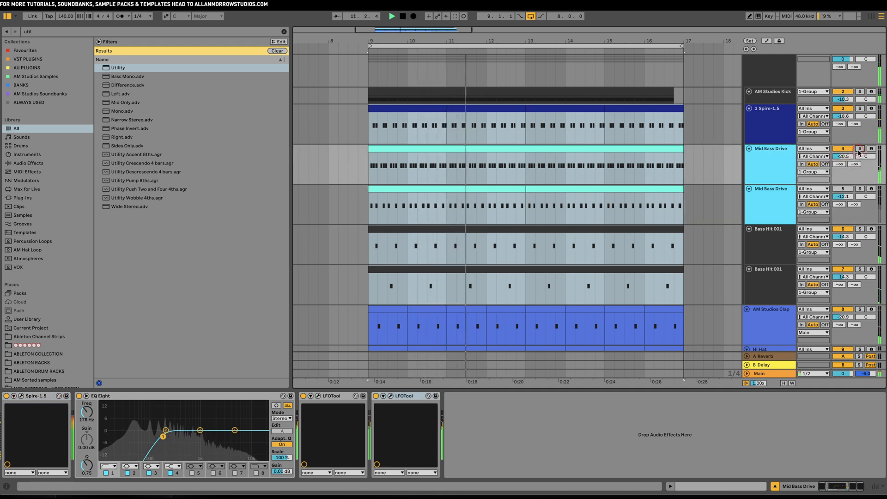
Step: Open the Spire synth on the first Mid Bass Drive track, examine it while playing the track soloed, and unsolo it
{"action": "left_click", "coordinate": [776, 161]}
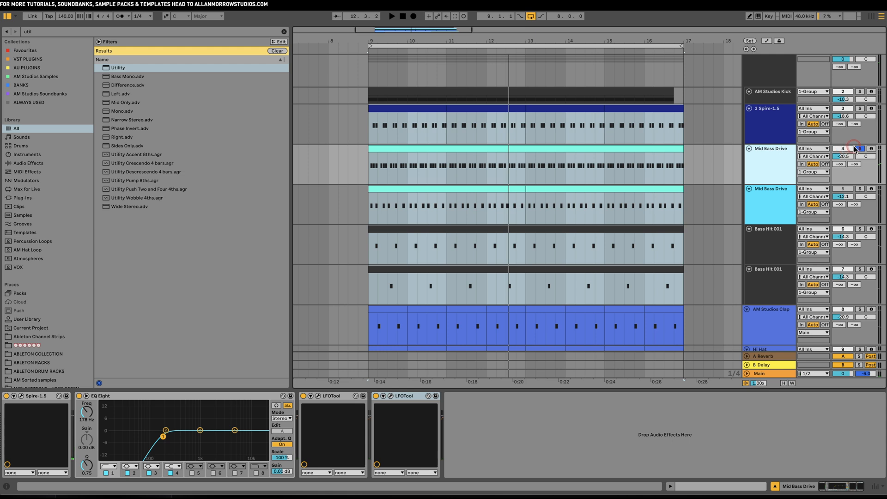
{"action": "left_click", "coordinate": [677, 168]}
{"action": "left_click", "coordinate": [20, 395]}
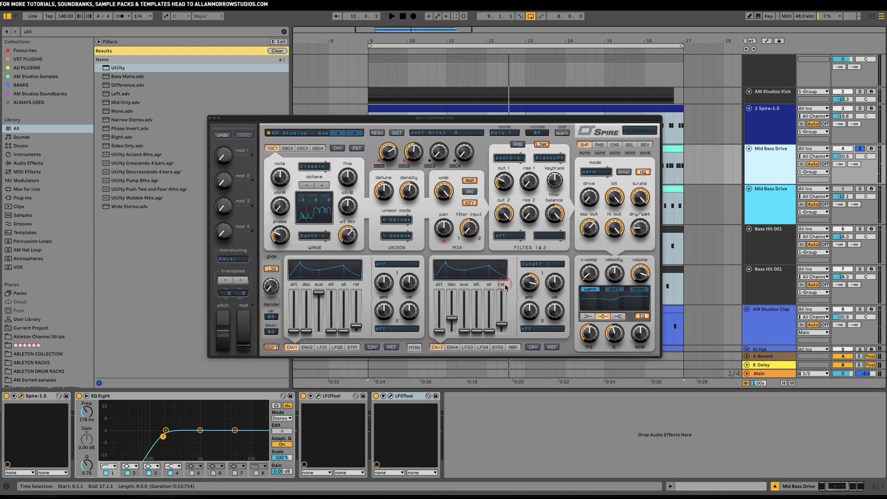
{"action": "key", "text": "space"}
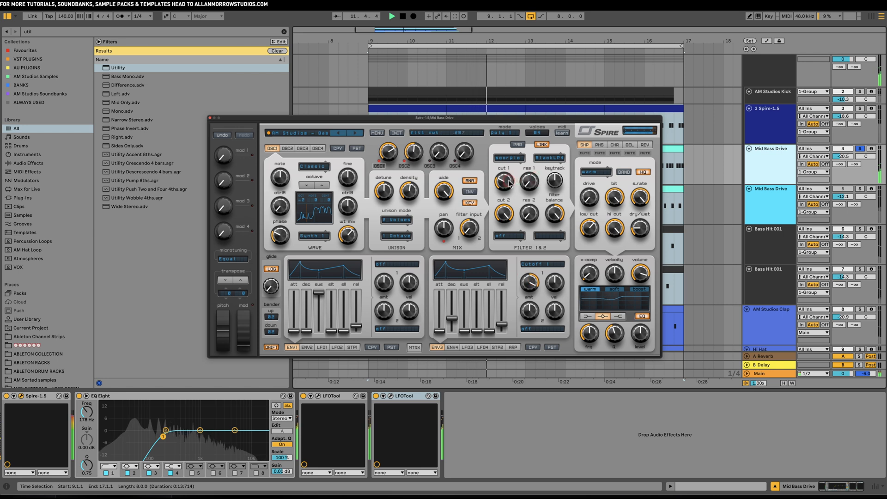
{"action": "left_click", "coordinate": [859, 151]}
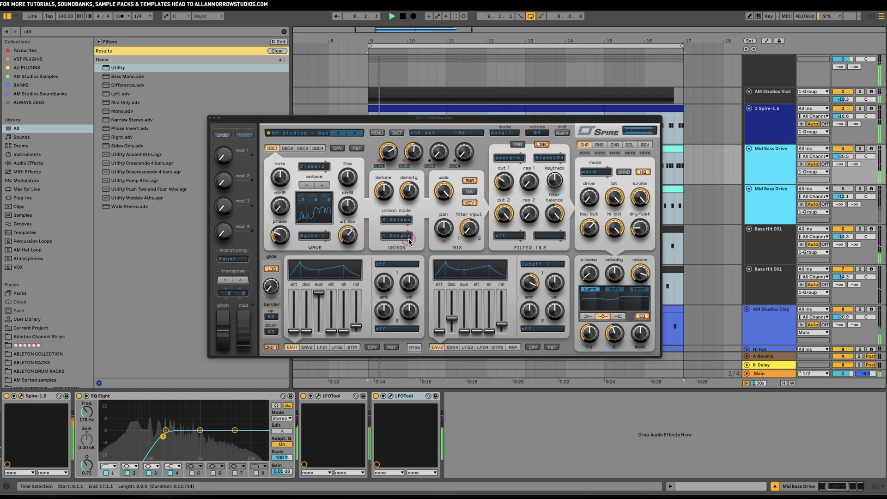
{"action": "key", "text": "XF86AudioLowerVolume"}
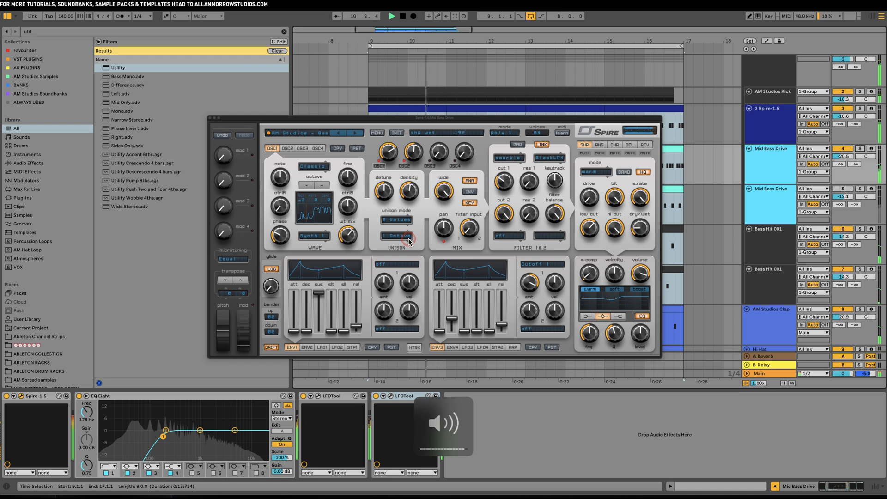
{"action": "left_click_drag", "start_coordinate": [409, 118], "coordinate": [297, 174]}
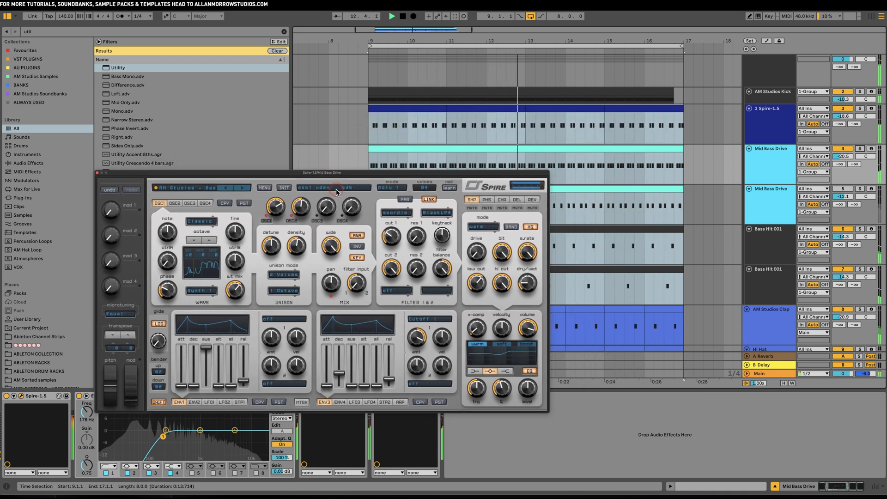
Step: Solo the 3 Spire-1.5 track, open its Spire synth and examine the envelope settings during playback
{"action": "left_click", "coordinate": [848, 108]}
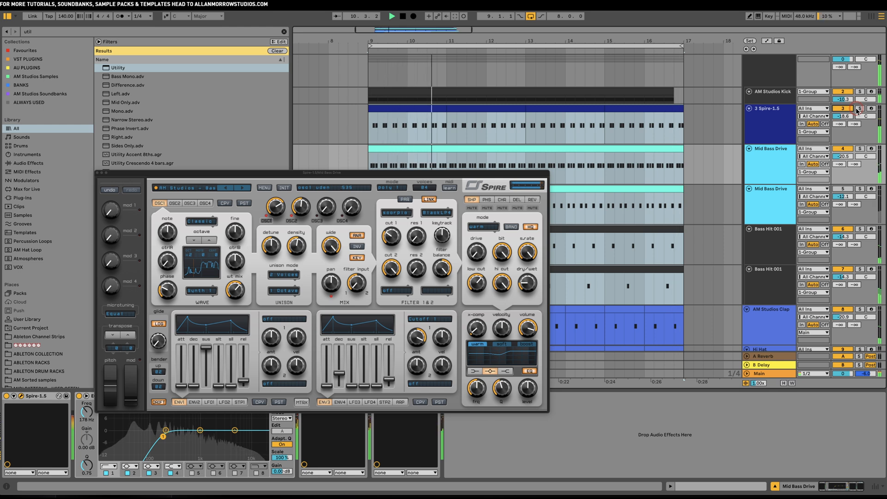
{"action": "left_click", "coordinate": [860, 109]}
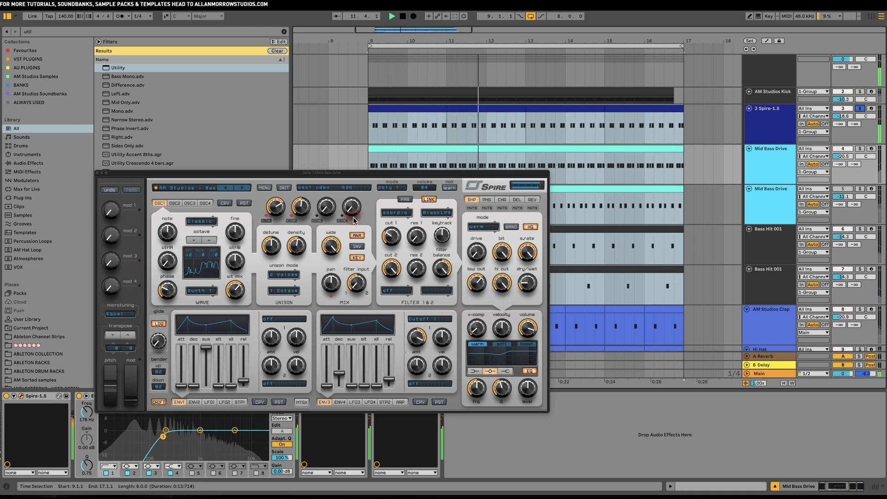
{"action": "left_click_drag", "start_coordinate": [379, 176], "coordinate": [489, 166]}
{"action": "left_click", "coordinate": [754, 129]}
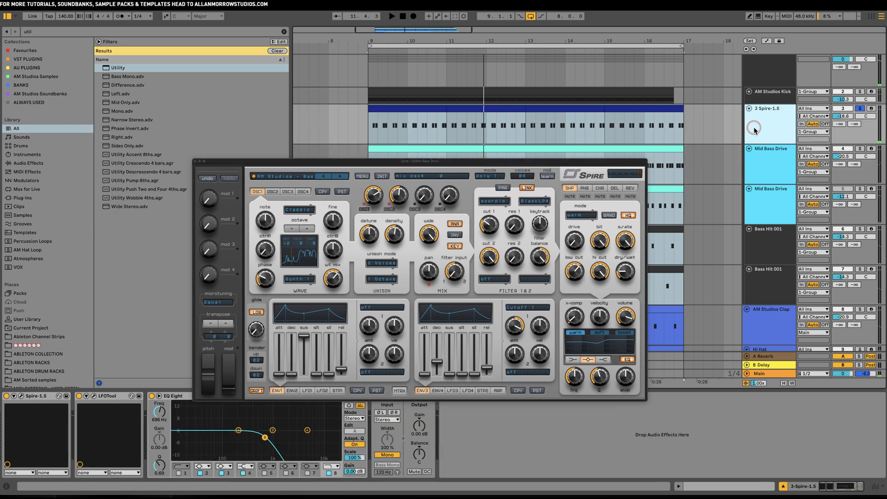
{"action": "left_click", "coordinate": [22, 397]}
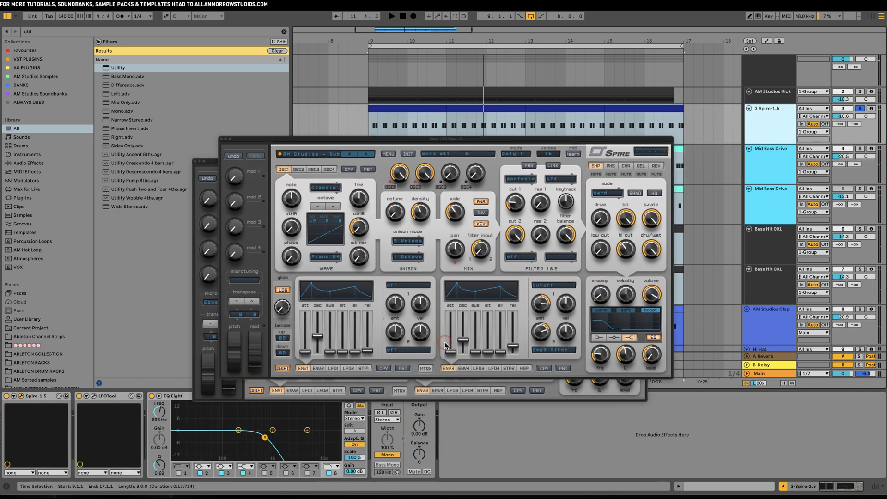
{"action": "left_click", "coordinate": [450, 353]}
{"action": "key", "text": "space"}
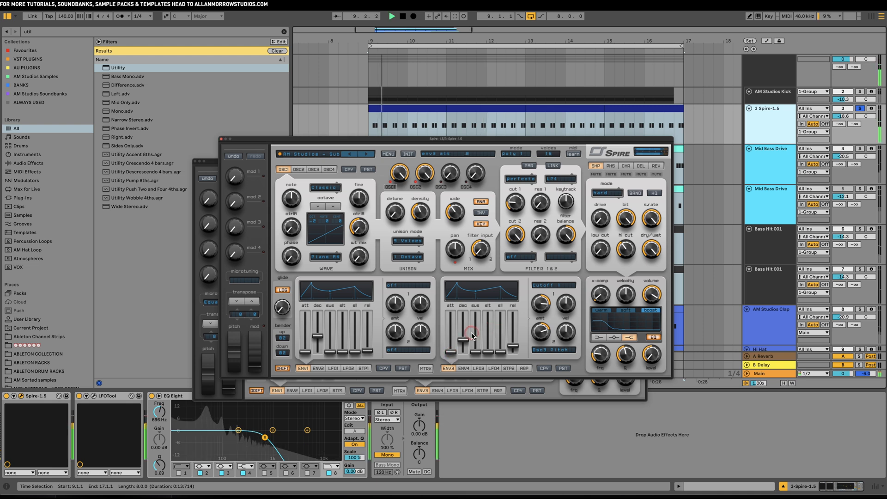
{"action": "left_click_drag", "start_coordinate": [319, 340], "coordinate": [318, 341]}
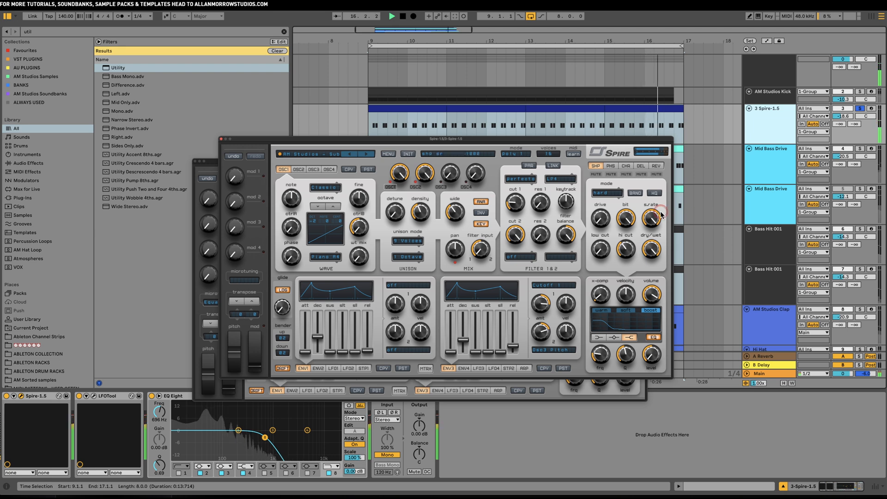
Step: Check the effects section of the 3 Spire-1.5 synth, unsolo the track for full playback, and close both Spire windows
{"action": "left_click", "coordinate": [639, 167]}
{"action": "left_click", "coordinate": [626, 170]}
{"action": "left_click", "coordinate": [595, 166]}
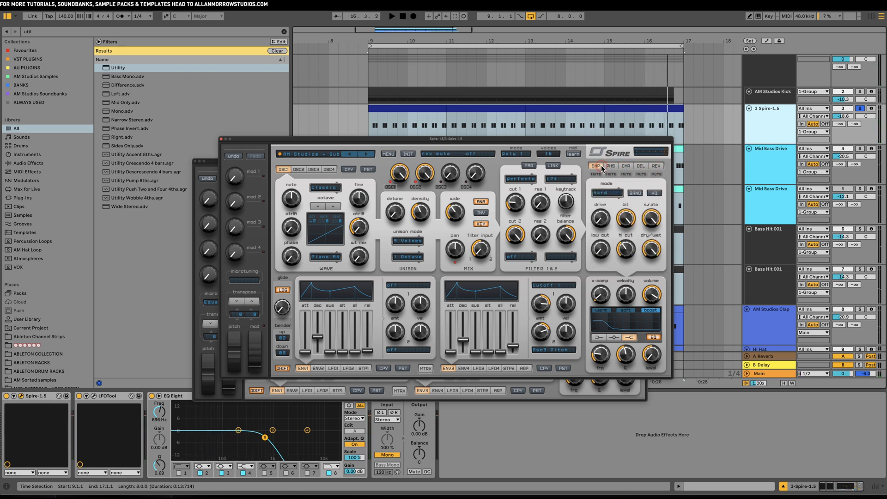
{"action": "key", "text": "space"}
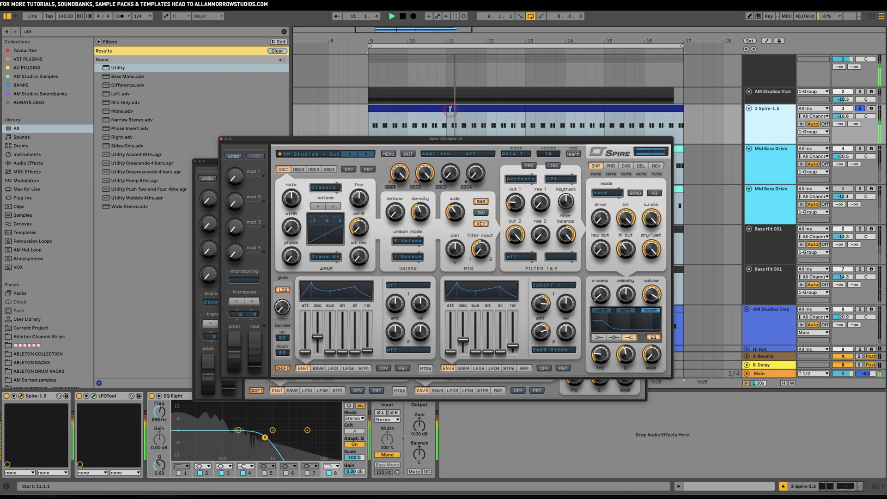
{"action": "left_click", "coordinate": [863, 109]}
{"action": "key", "text": "space"}
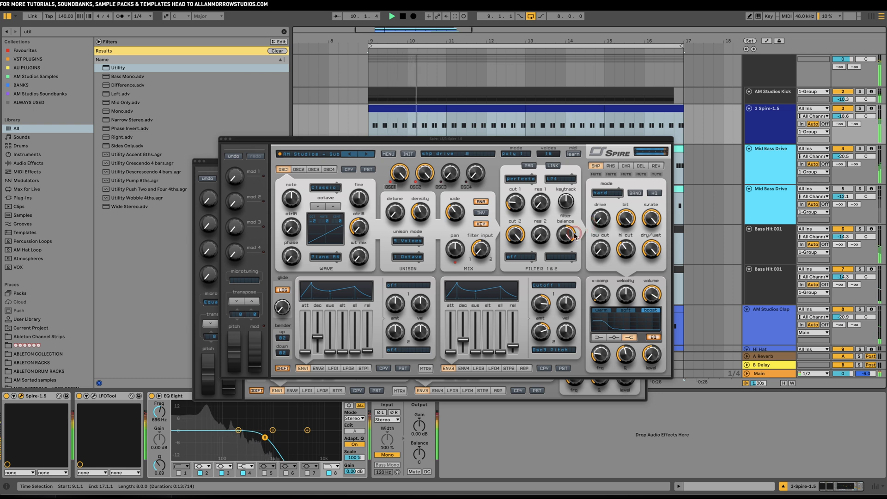
{"action": "left_click", "coordinate": [222, 139]}
{"action": "left_click", "coordinate": [195, 161]}
Step: Solo the first Mid Bass Drive track, add 3 Spire-1.5 to the solo, and play the two layers together
{"action": "key", "text": "space"}
{"action": "left_click", "coordinate": [800, 157]}
{"action": "left_click", "coordinate": [779, 162]}
{"action": "left_click", "coordinate": [861, 149]}
{"action": "key", "text": "space"}
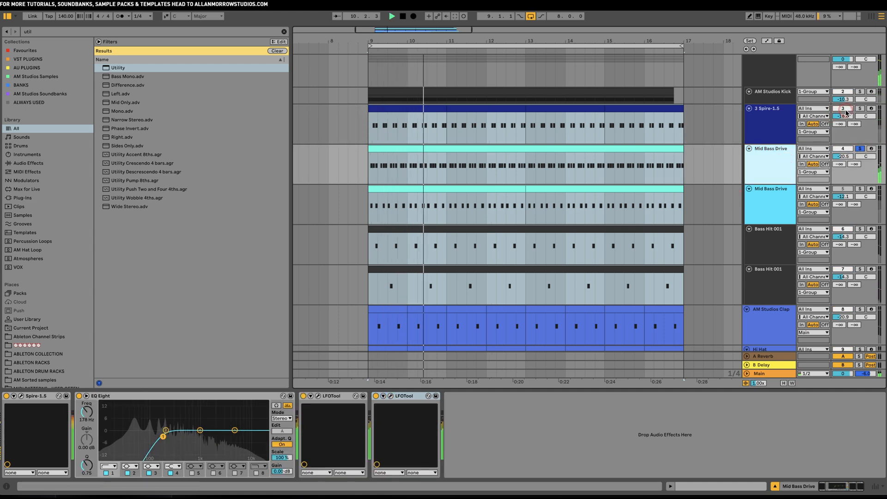
{"action": "left_click", "coordinate": [860, 109], "text": "super"}
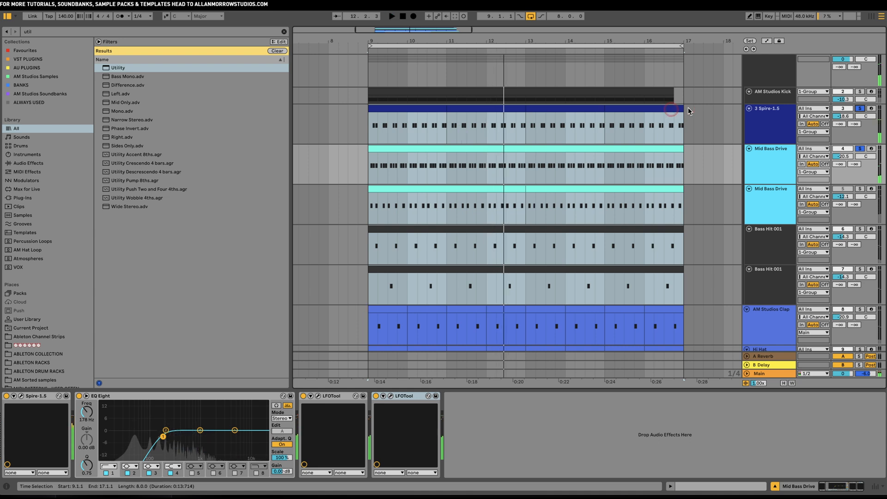
{"action": "left_click_drag", "start_coordinate": [685, 121], "coordinate": [626, 125]}
{"action": "key", "text": "space"}
Step: Open the 3 Spire-1.5 clip to examine its G#2 notes up close, and play the full loop with both tracks unsoloed
{"action": "left_click_drag", "start_coordinate": [571, 126], "coordinate": [369, 129]}
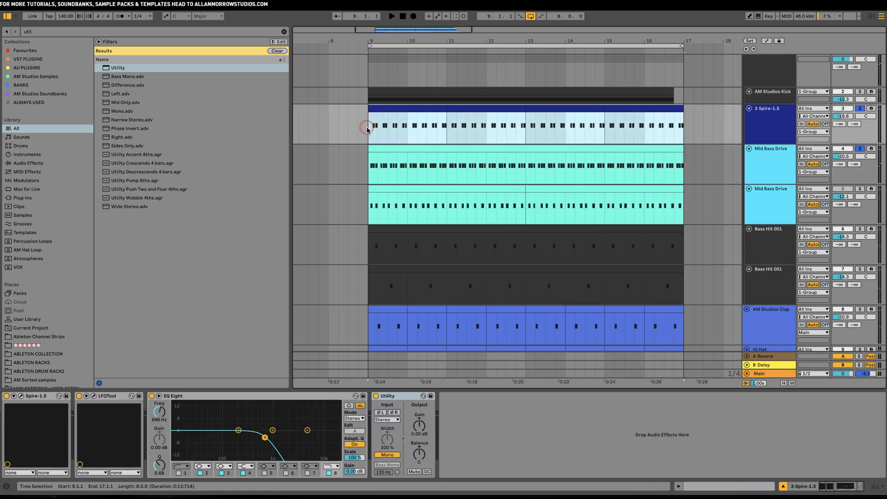
{"action": "double_click", "coordinate": [394, 111]}
{"action": "left_click", "coordinate": [183, 394]}
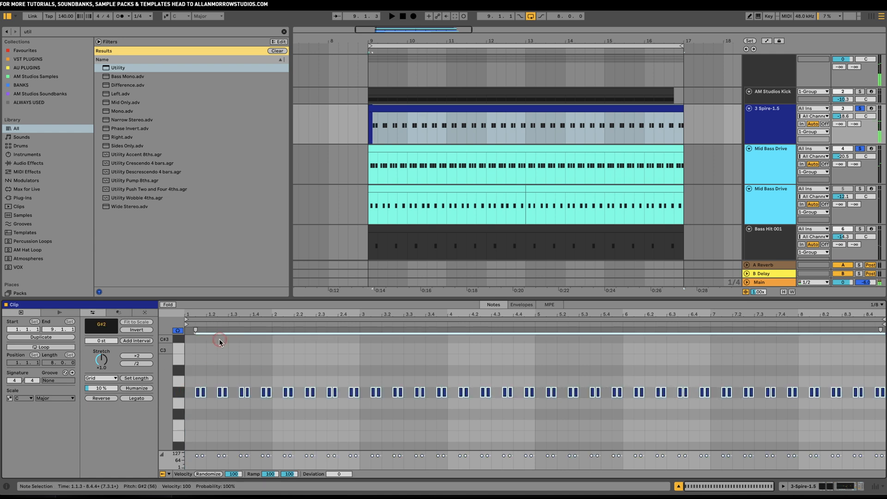
{"action": "left_click_drag", "start_coordinate": [222, 317], "coordinate": [252, 393]}
{"action": "key", "text": "space"}
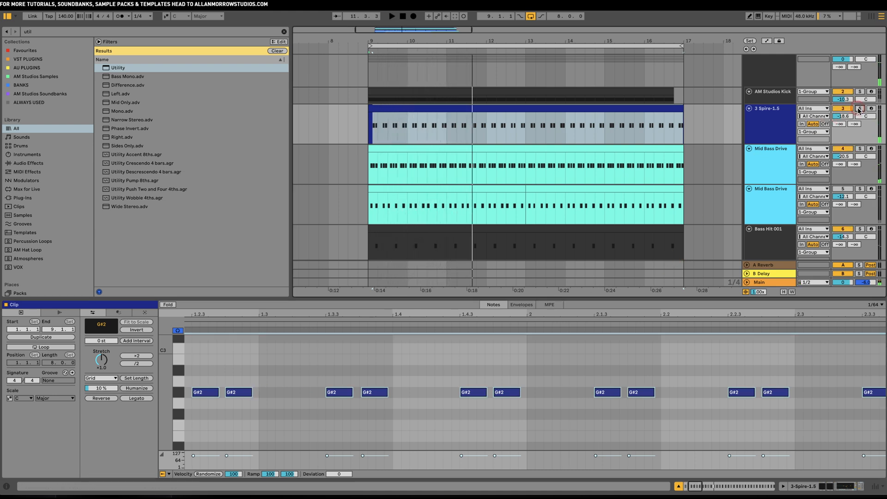
{"action": "key", "text": "space"}
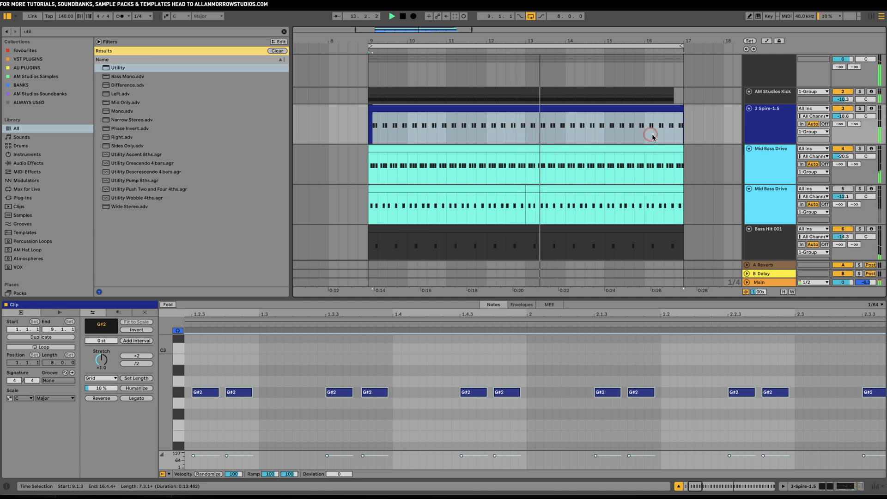
Step: Hide the browser and the clip view to enlarge the arrangement, and select the 1 Group track
{"action": "left_click", "coordinate": [730, 97]}
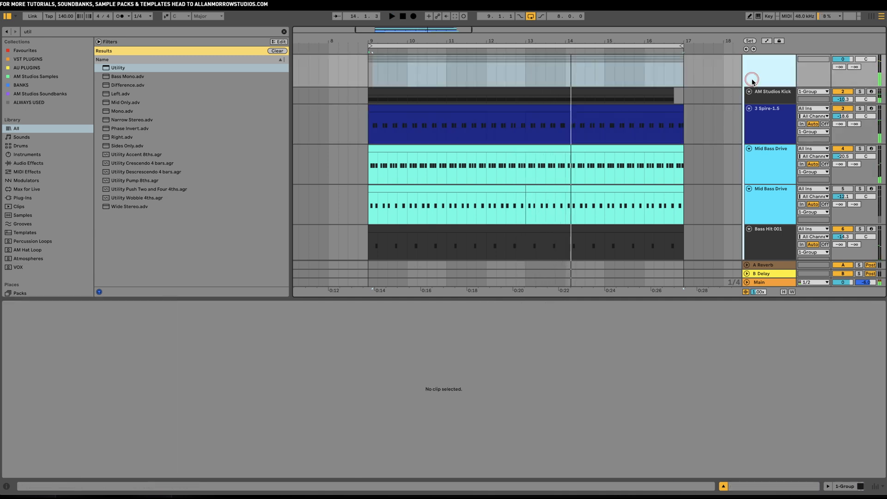
{"action": "left_click", "coordinate": [602, 152]}
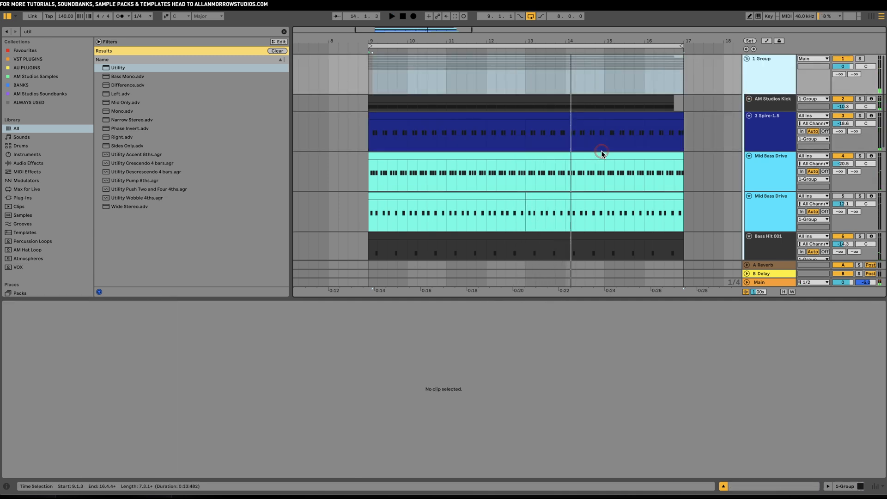
{"action": "left_click", "coordinate": [16, 17]}
{"action": "left_click", "coordinate": [9, 18]}
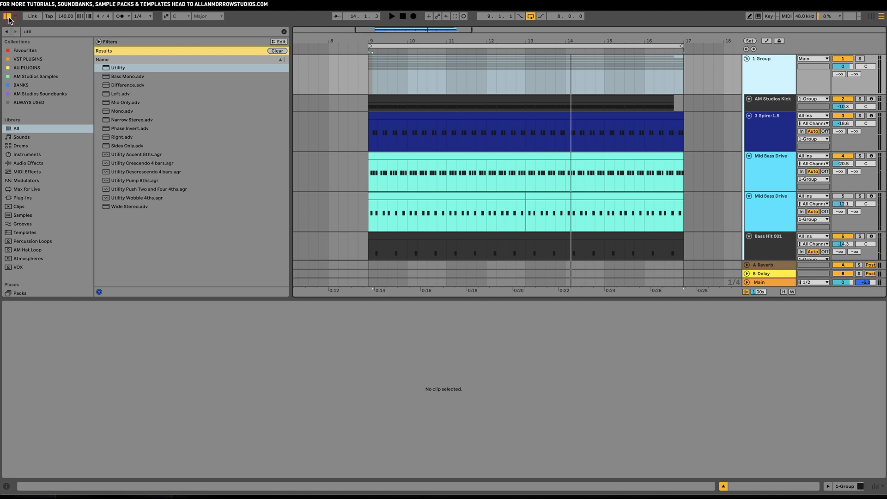
{"action": "left_click", "coordinate": [9, 18]}
{"action": "left_click_drag", "start_coordinate": [294, 298], "coordinate": [307, 478]}
{"action": "scroll", "coordinate": [438, 226], "scroll_direction": "left", "scroll_amount": 5}
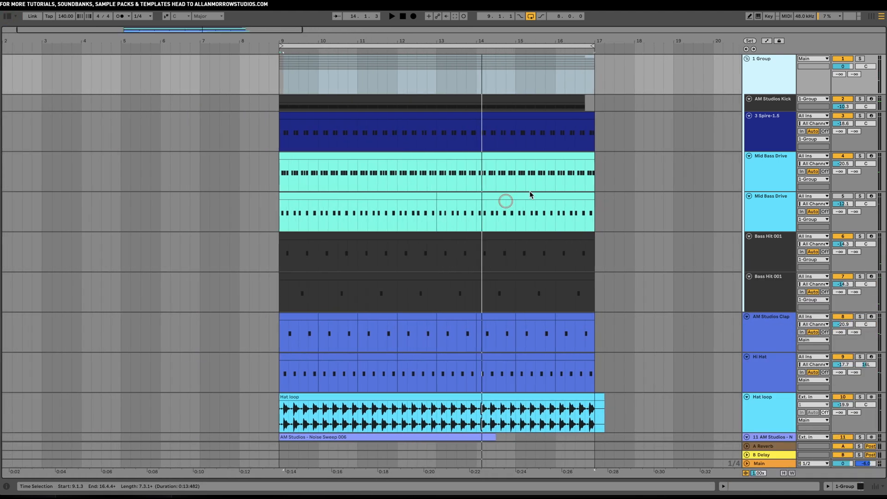
{"action": "left_click", "coordinate": [753, 80]}
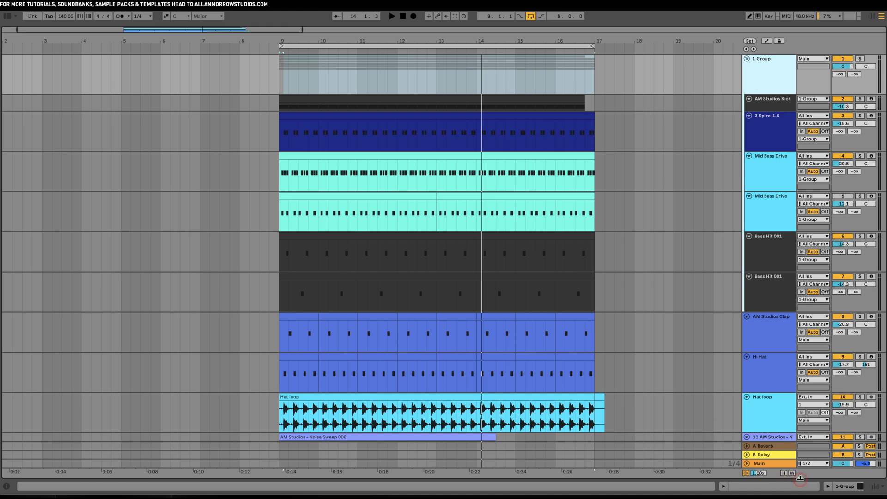
Step: Open the LFOTool on the 1 Group track and examine its waveform while playing AM Studios Kick and 3 Spire-1.5 soloed
{"action": "left_click", "coordinate": [841, 488]}
{"action": "left_click", "coordinate": [21, 395]}
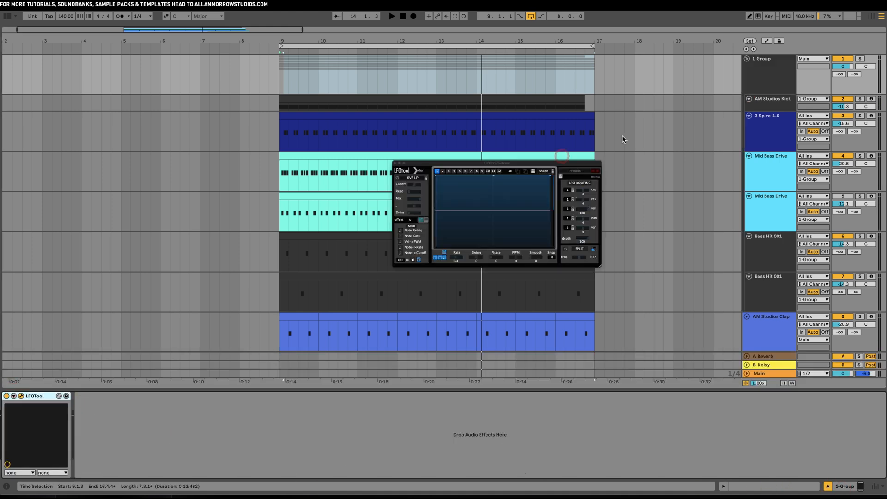
{"action": "left_click", "coordinate": [860, 116]}
{"action": "left_click", "coordinate": [860, 99], "text": "super"}
{"action": "key", "text": "space"}
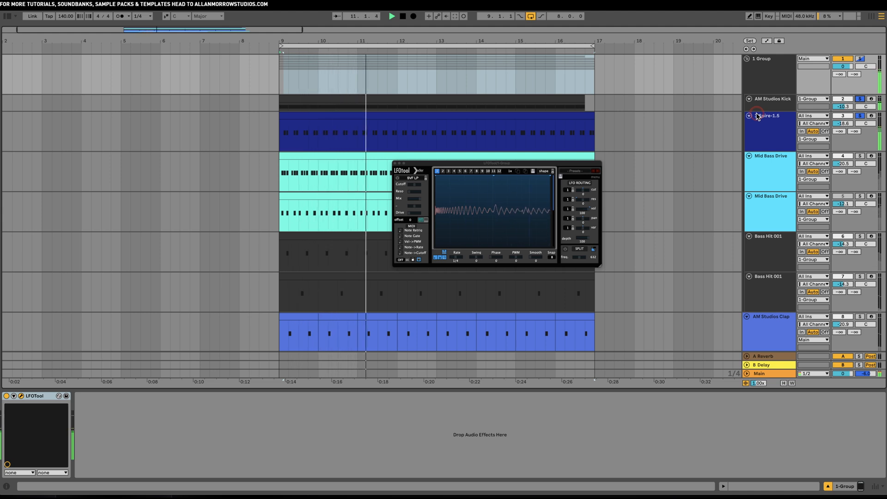
Step: Shorten the AM Studios Kick sample by moving its end point to where the tail fades out, and play the loop
{"action": "left_click", "coordinate": [762, 106]}
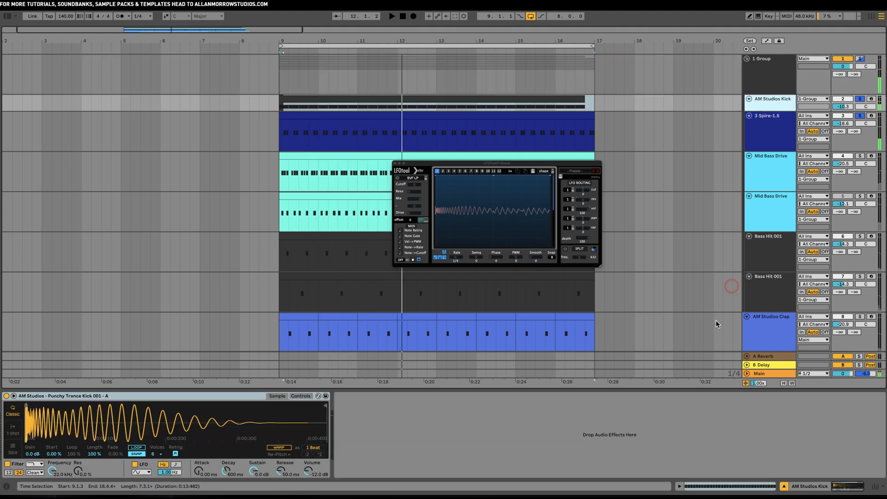
{"action": "left_click_drag", "start_coordinate": [323, 406], "coordinate": [312, 407]}
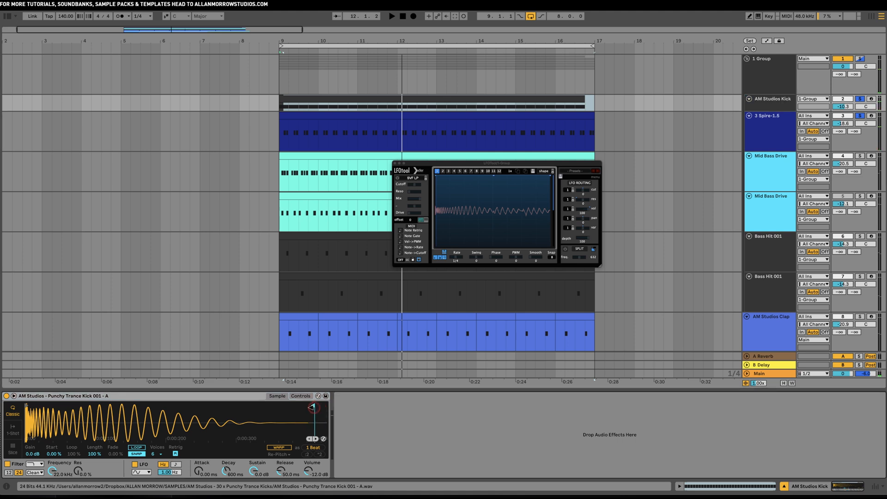
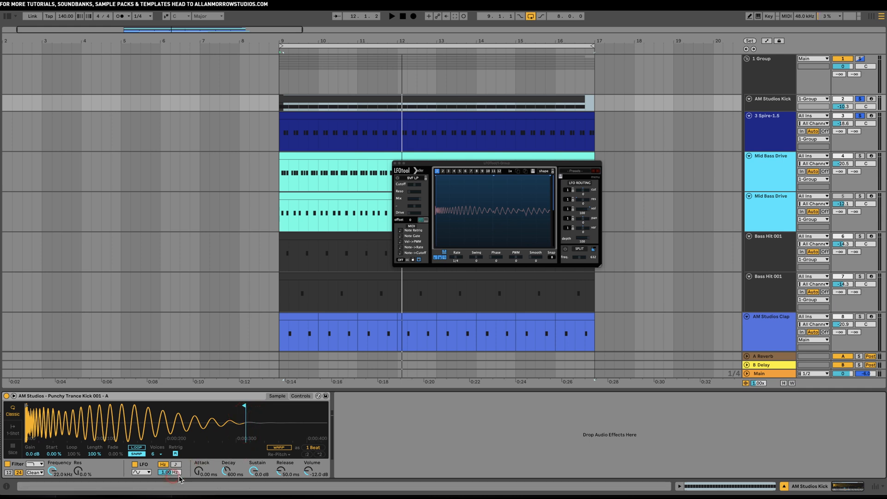
{"action": "key", "text": "space"}
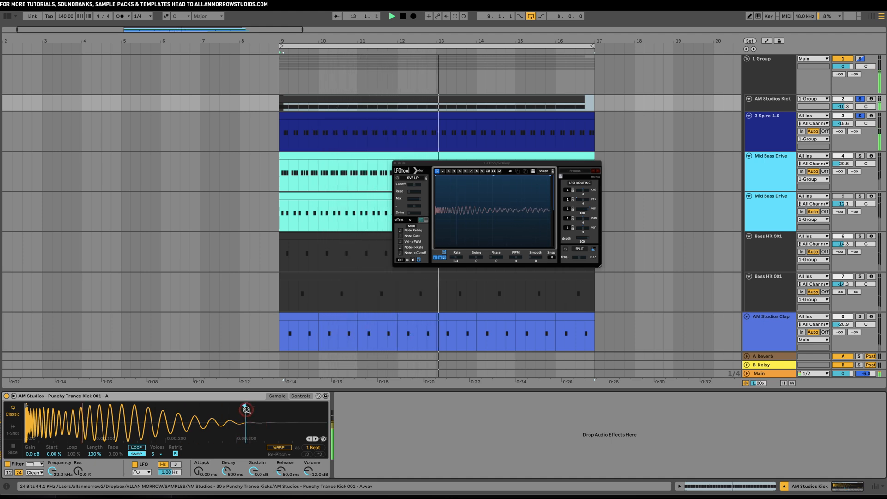
Step: Switch the kick sample to 1-Shot mode, with a 79.5 ms fade out and an end point slightly earlier on the tail
{"action": "left_click", "coordinate": [13, 430]}
{"action": "key", "text": "space"}
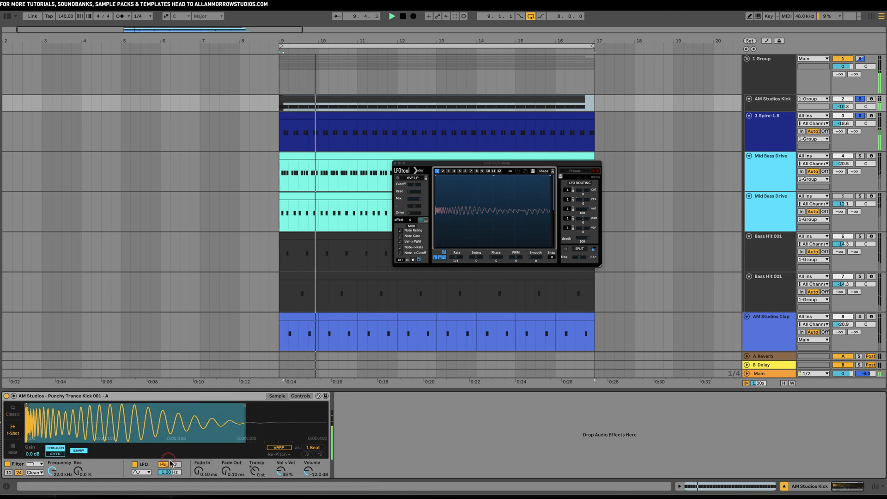
{"action": "left_click_drag", "start_coordinate": [226, 471], "coordinate": [226, 441]}
{"action": "left_click_drag", "start_coordinate": [243, 405], "coordinate": [225, 406]}
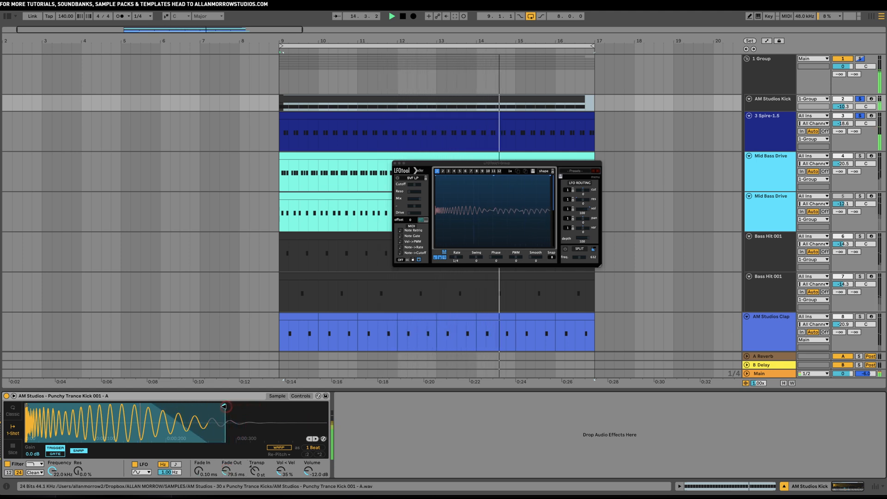
{"action": "left_click_drag", "start_coordinate": [225, 406], "coordinate": [231, 406]}
{"action": "key", "text": "space"}
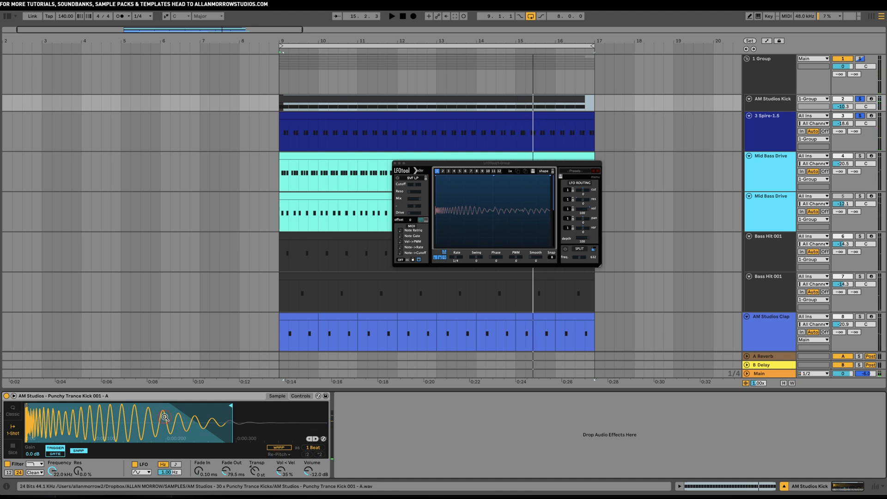
Step: Unsolo the kick and 3 Spire-1.5, set the upper Mid Bass Drive track's volume to -23.6 dB, and play the full loop
{"action": "left_click", "coordinate": [864, 114]}
{"action": "key", "text": "space"}
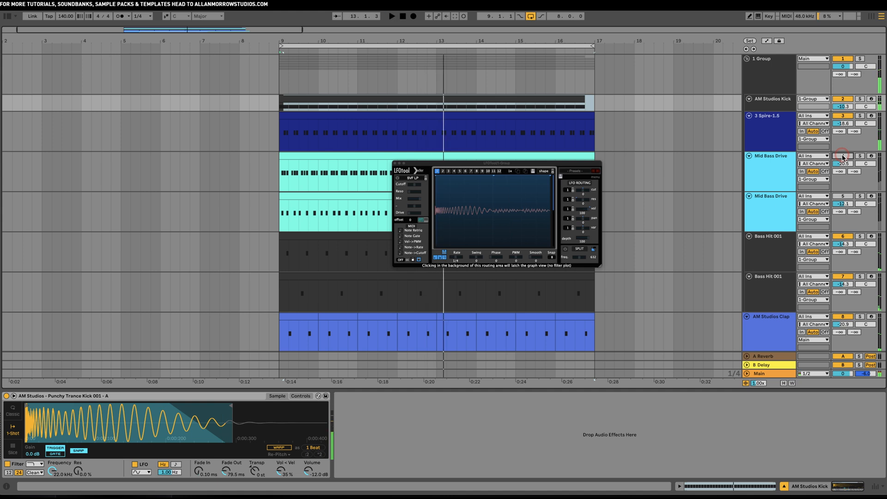
{"action": "left_click", "coordinate": [781, 160]}
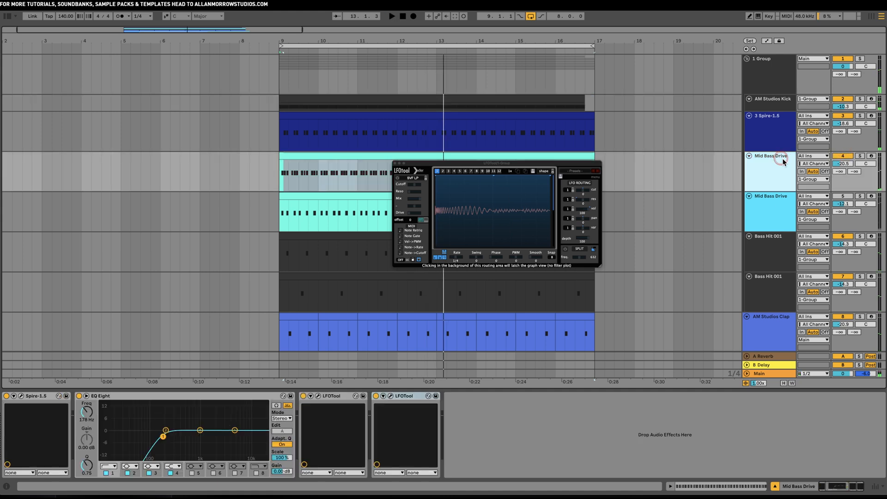
{"action": "left_click", "coordinate": [845, 165]}
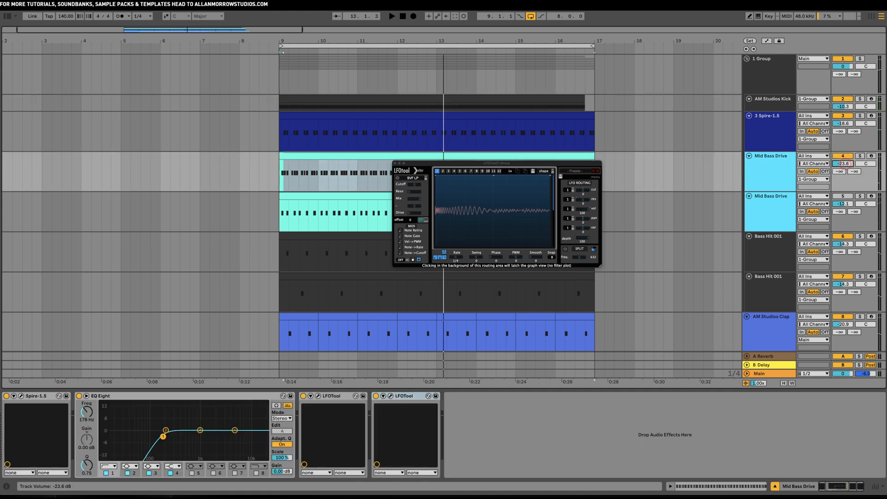
{"action": "key", "text": "space"}
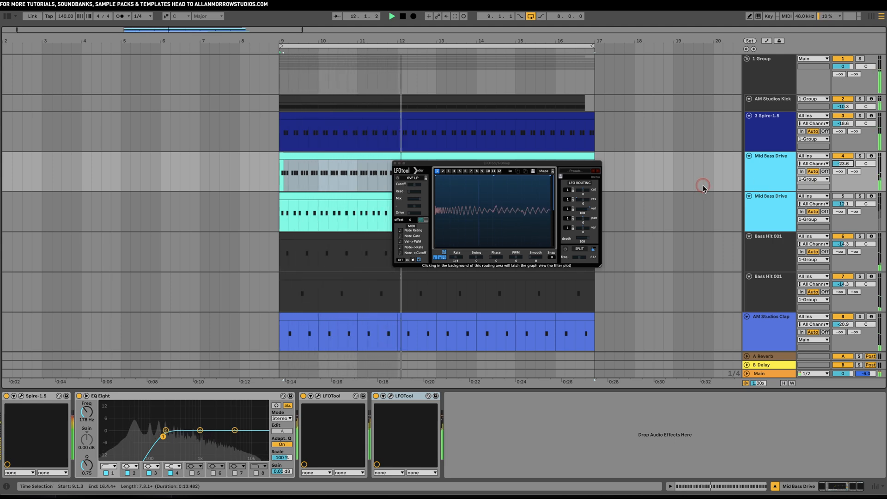
{"action": "left_click", "coordinate": [674, 169]}
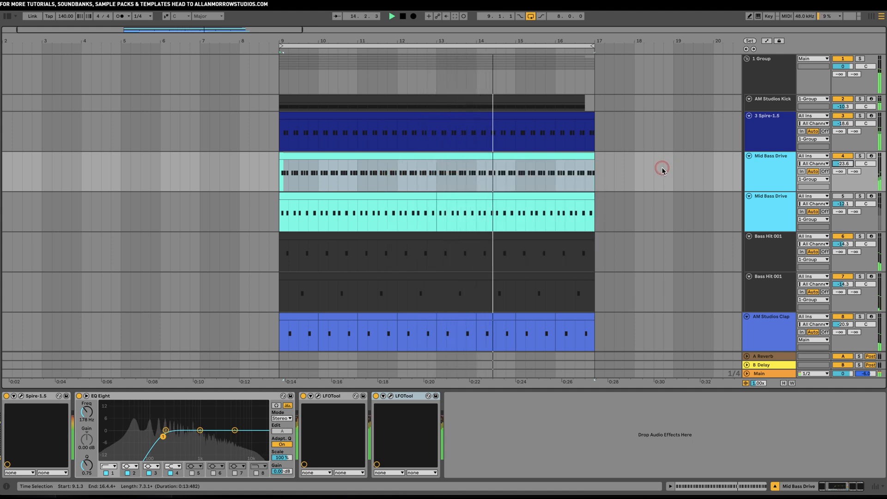
Step: Open the Spire synth on the upper Mid Bass Drive track and adjust its output volume while playing the loop
{"action": "left_click", "coordinate": [21, 396]}
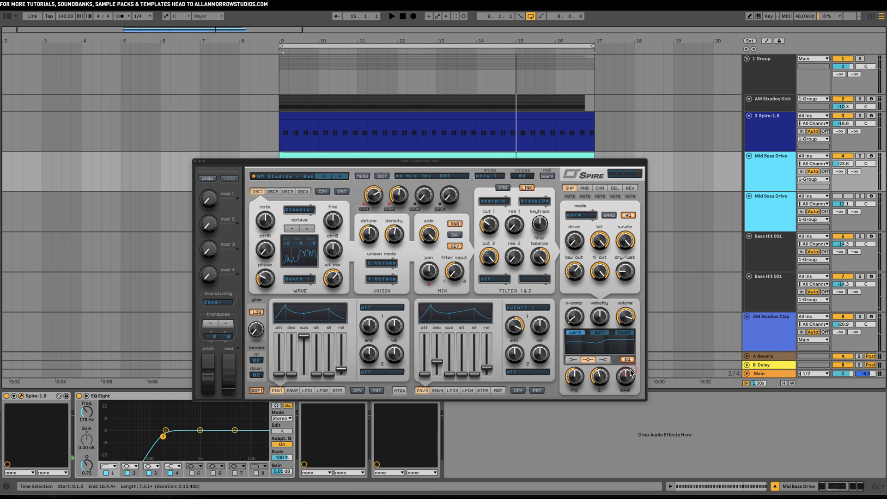
{"action": "left_click", "coordinate": [626, 318]}
{"action": "key", "text": "space"}
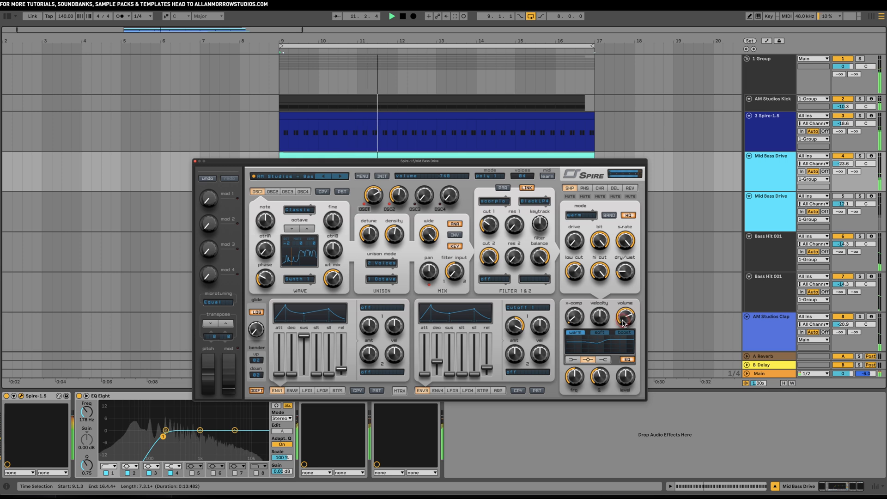
{"action": "left_click_drag", "start_coordinate": [574, 170], "coordinate": [590, 205]}
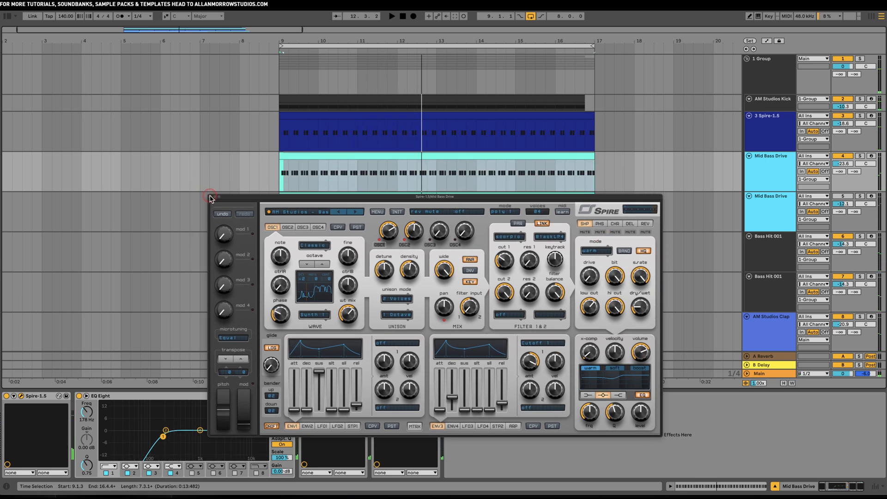
Step: Solo the upper Mid Bass Drive track and play it while comparing octave settings on Spire's oscillators 1 and 2
{"action": "left_click", "coordinate": [857, 156]}
{"action": "left_click", "coordinate": [783, 169]}
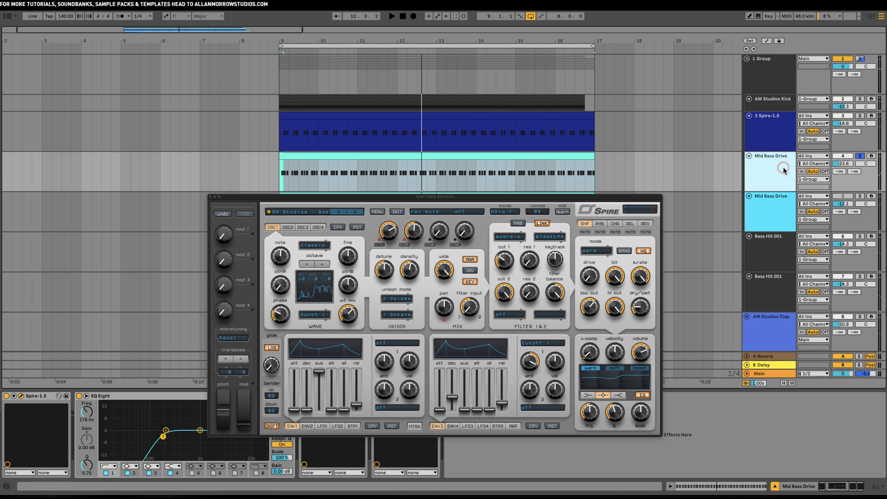
{"action": "left_click", "coordinate": [289, 227]}
{"action": "left_click", "coordinate": [273, 227]}
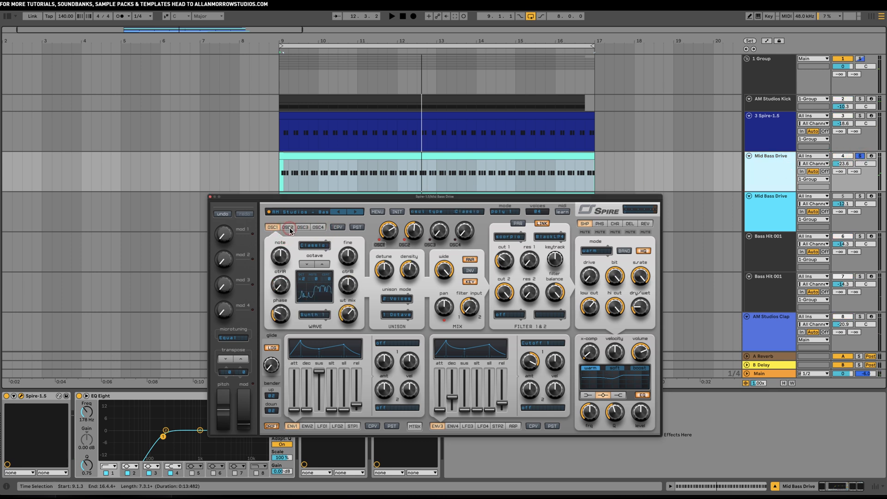
{"action": "key", "text": "space"}
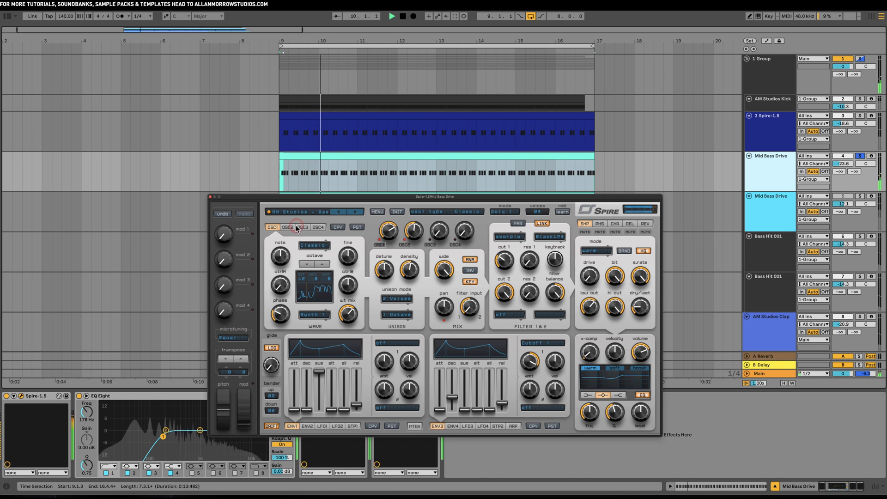
{"action": "left_click", "coordinate": [288, 227]}
{"action": "left_click", "coordinate": [337, 227]}
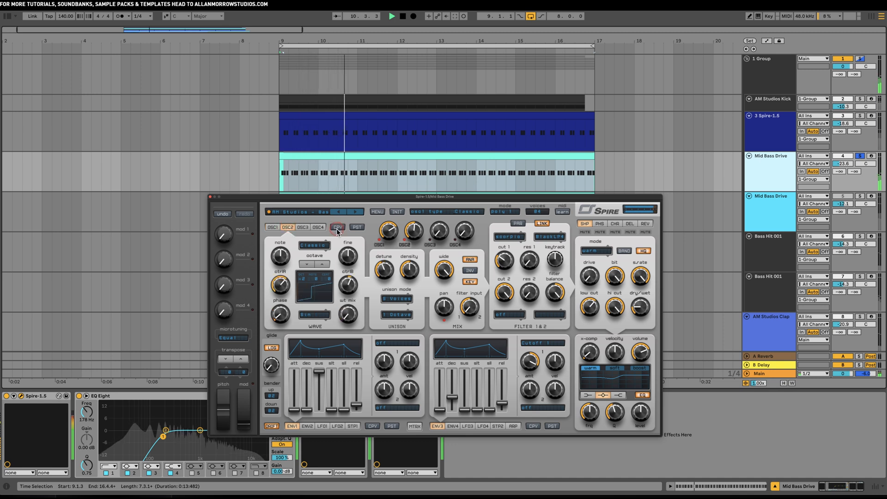
{"action": "left_click", "coordinate": [322, 264]}
{"action": "left_click", "coordinate": [274, 227]}
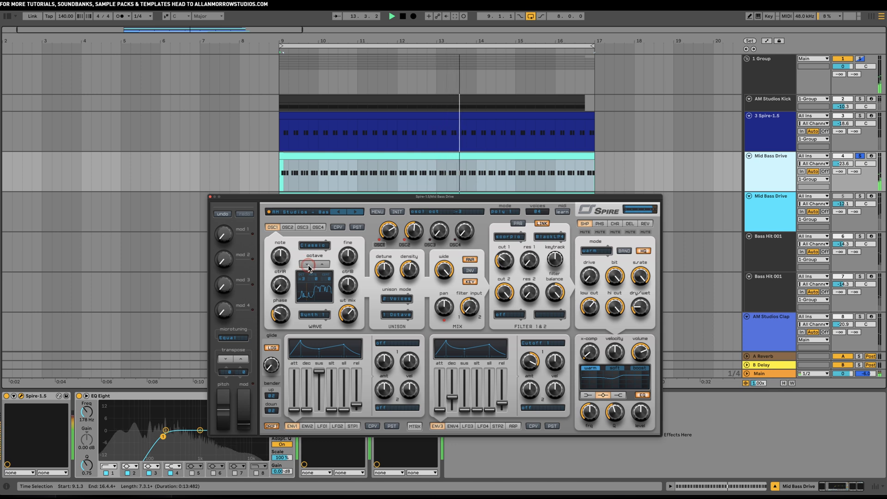
Step: Adjust oscillator 2's mix level in Spire, unsolo the Mid Bass Drive track to play it with the full loop, and close Spire
{"action": "left_click", "coordinate": [356, 257]}
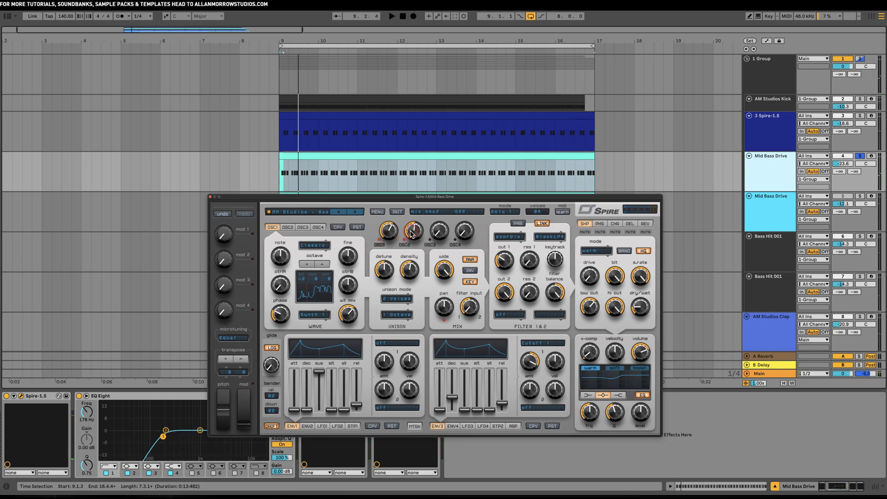
{"action": "key", "text": "space"}
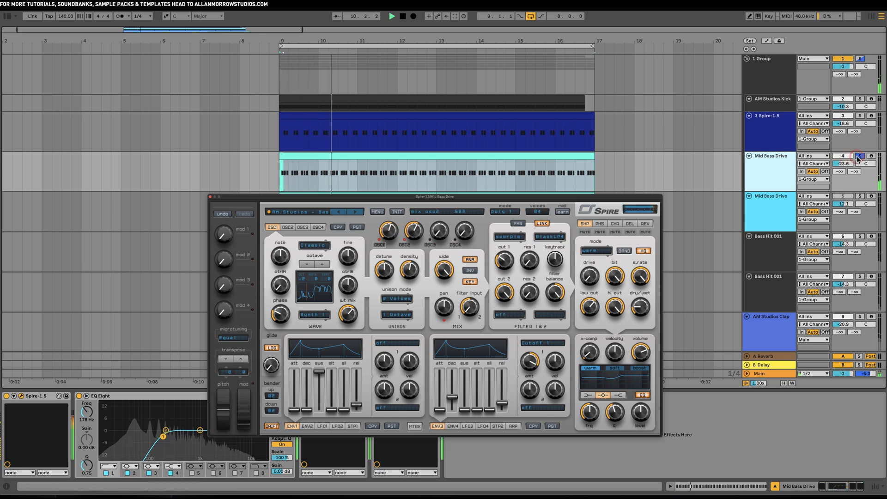
{"action": "left_click", "coordinate": [841, 157]}
{"action": "key", "text": "space"}
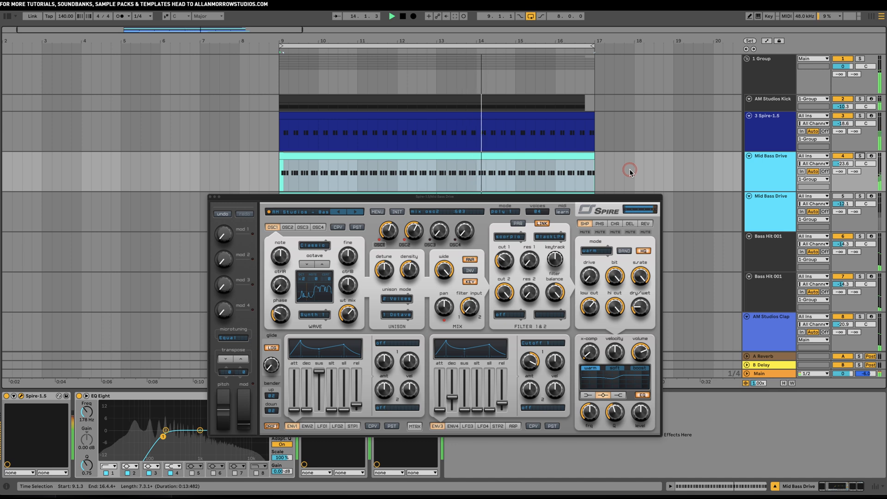
{"action": "left_click", "coordinate": [211, 197]}
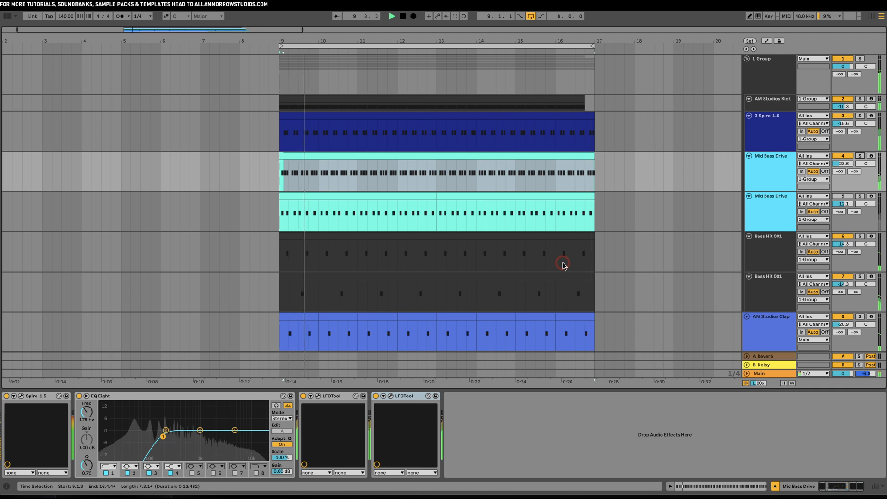
Step: Solo both Bass Hit 001 tracks and listen to them together
{"action": "left_click", "coordinate": [785, 283]}
{"action": "left_click", "coordinate": [858, 276]}
{"action": "left_click", "coordinate": [784, 279]}
{"action": "key", "text": "space"}
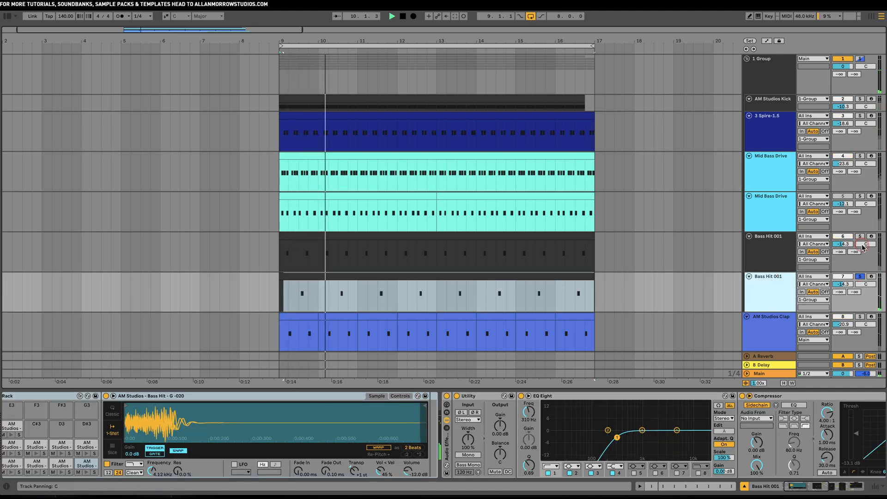
{"action": "left_click", "coordinate": [769, 250]}
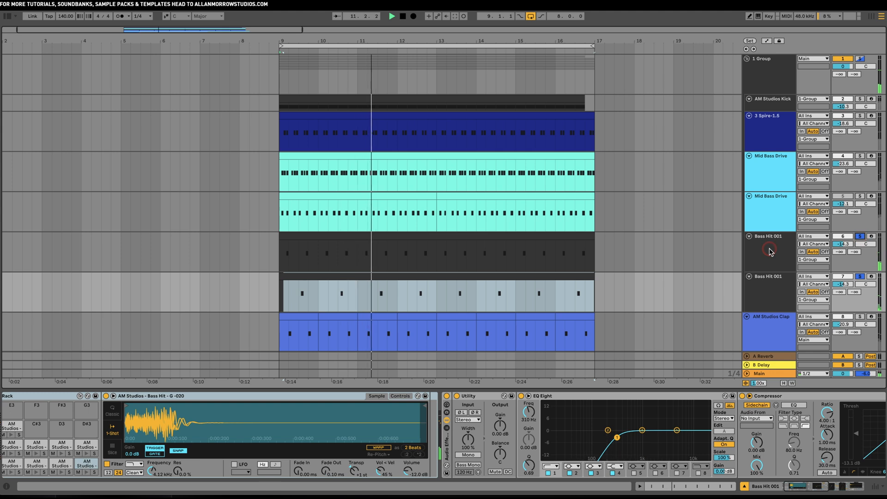
{"action": "left_click", "coordinate": [760, 279]}
{"action": "key", "text": "space"}
Step: Open the lower Bass Hit 001 clip in an enlarged note editor, audition its notes on different pads, move them all to B1, and play the loop
{"action": "left_click", "coordinate": [428, 278]}
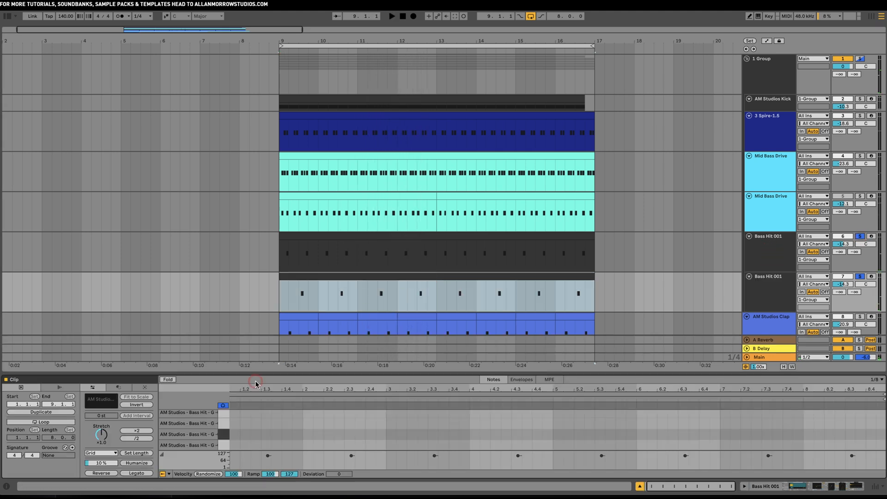
{"action": "left_click_drag", "start_coordinate": [311, 373], "coordinate": [323, 262]}
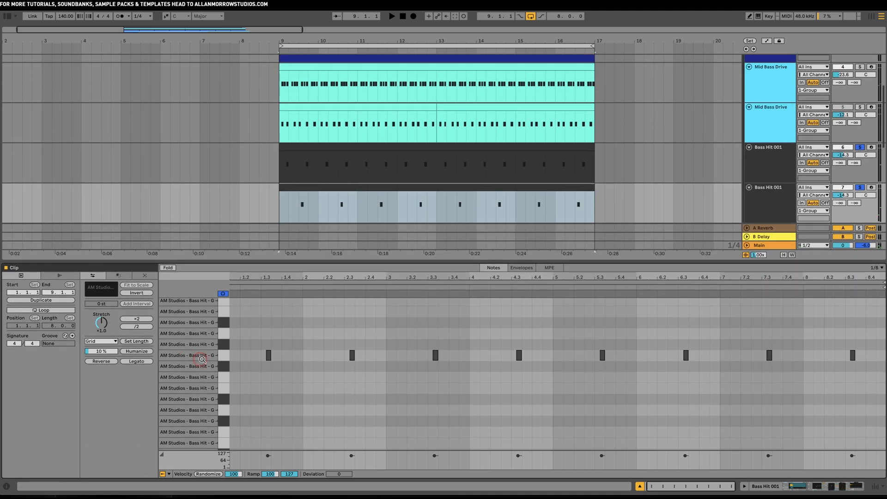
{"action": "left_click", "coordinate": [223, 356]}
{"action": "key", "text": "Up"}
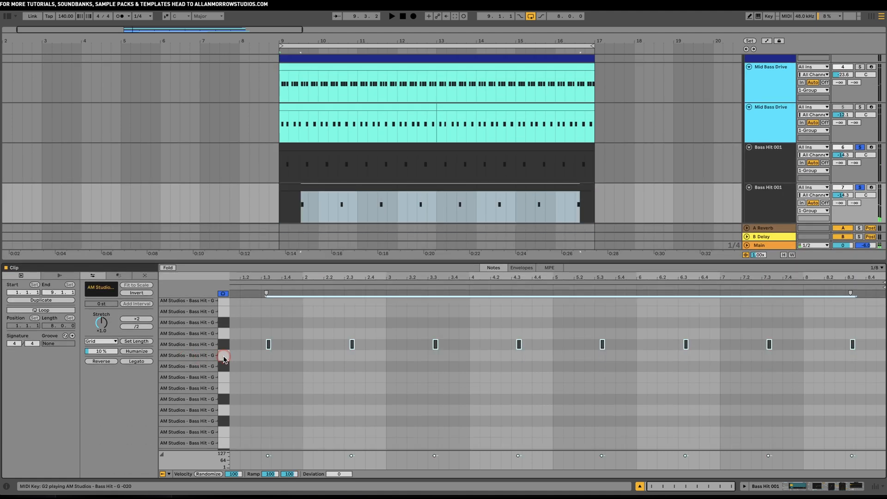
{"action": "key", "text": "Up"}
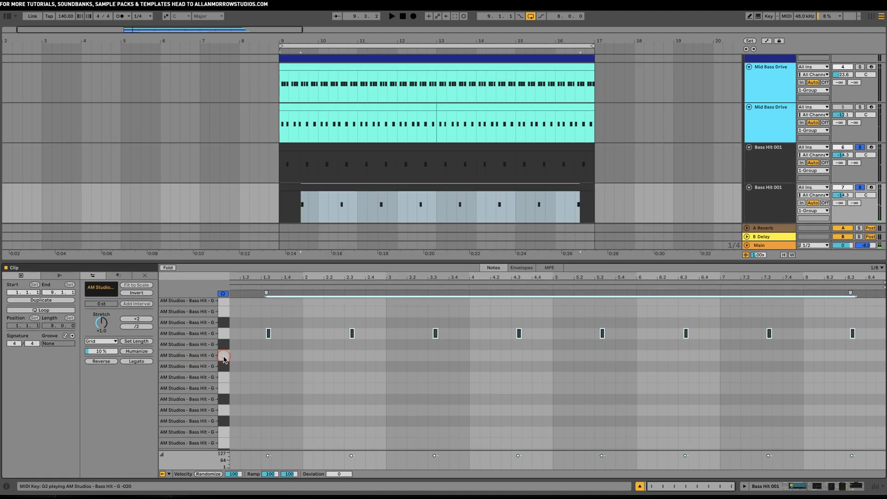
{"action": "key", "text": "Up"}
{"action": "key", "text": "Up"}
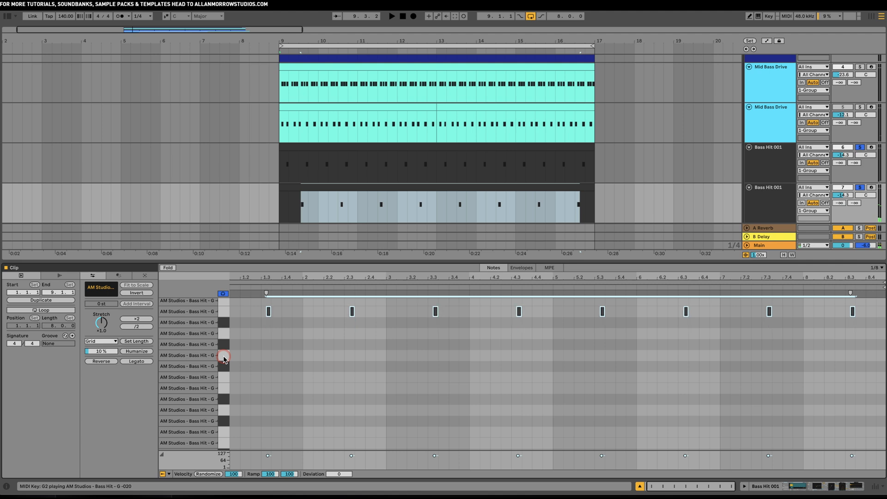
{"action": "key", "text": "Up"}
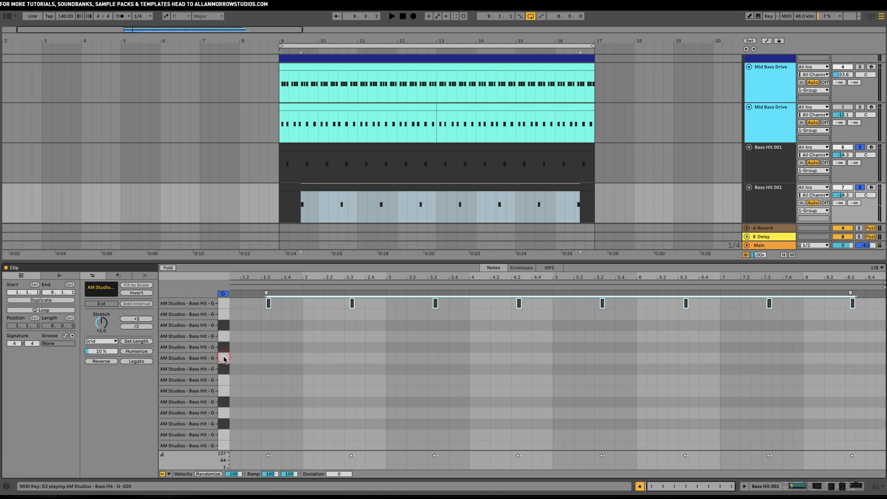
{"action": "key", "text": "Down"}
{"action": "key", "text": "Down"}
{"action": "key", "text": "Down"}
{"action": "key", "text": "Down"}
{"action": "key", "text": "Down"}
{"action": "key", "text": "Down"}
{"action": "key", "text": "Down"}
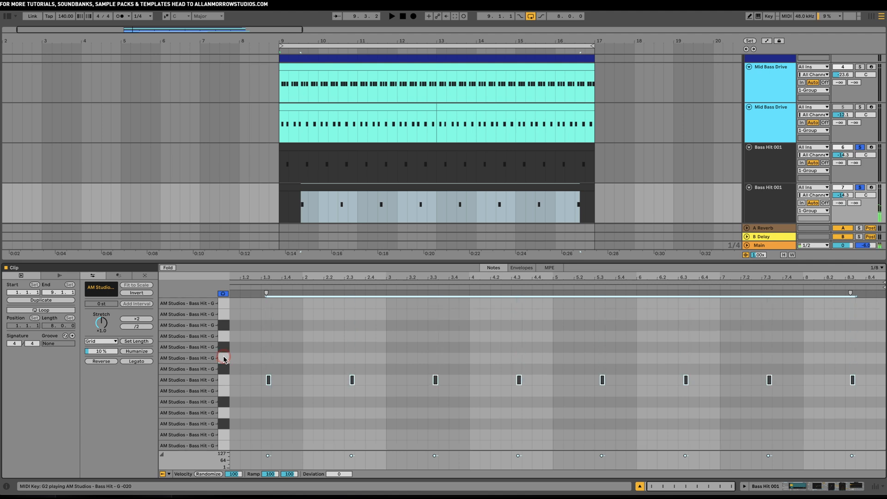
{"action": "key", "text": "Down"}
{"action": "key", "text": "Down"}
{"action": "key", "text": "Down"}
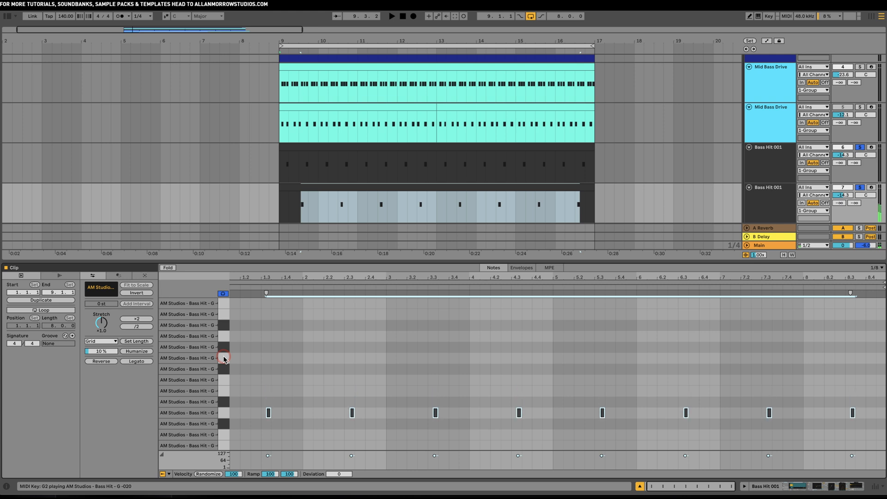
{"action": "key", "text": "Down"}
{"action": "key", "text": "Down"}
{"action": "key", "text": "Down"}
{"action": "scroll", "coordinate": [259, 353], "scroll_direction": "down", "scroll_amount": 2}
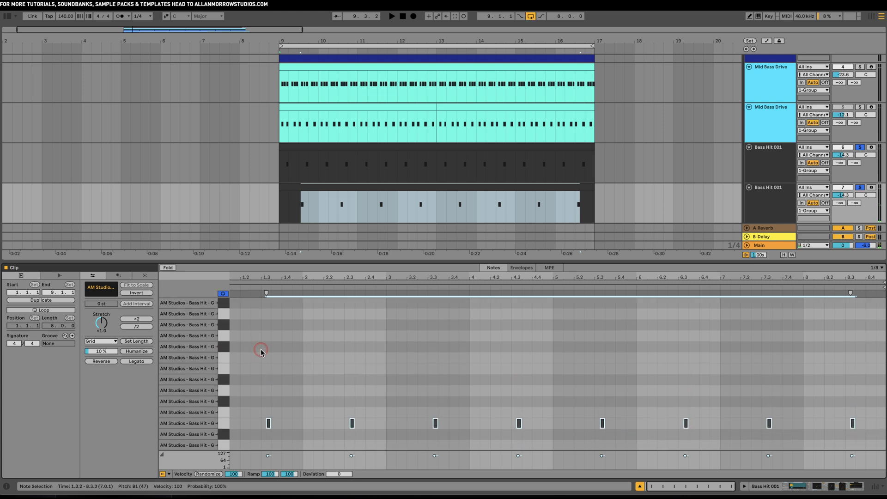
{"action": "key", "text": "space"}
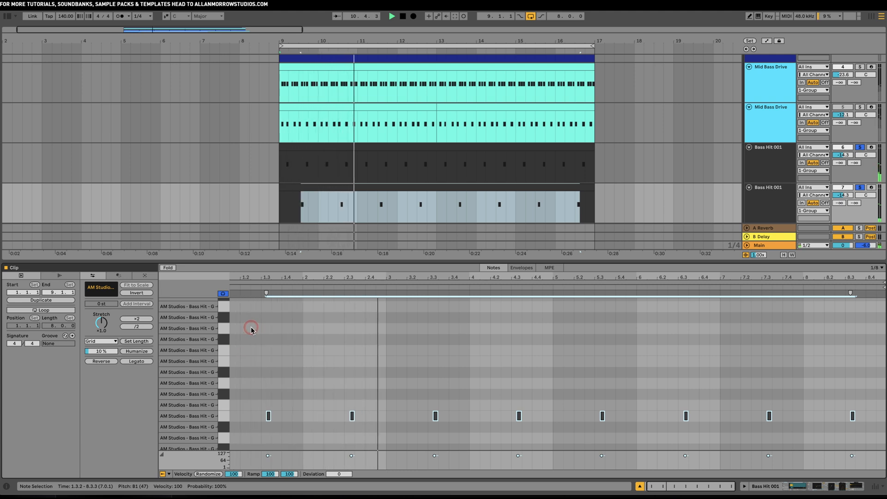
Step: Select the AM Studios - Bass Hit - G -012 pad in the lower Bass Hit 001 Drum Rack and set its transposition to +1 st
{"action": "left_click", "coordinate": [573, 190]}
{"action": "key", "text": "space"}
{"action": "left_click", "coordinate": [837, 492]}
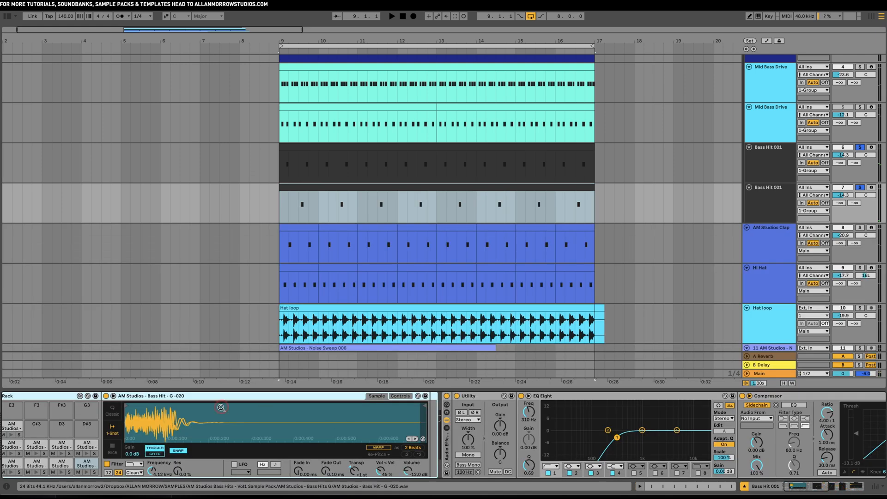
{"action": "key", "text": "space"}
{"action": "scroll", "coordinate": [85, 435], "scroll_direction": "left", "scroll_amount": 2}
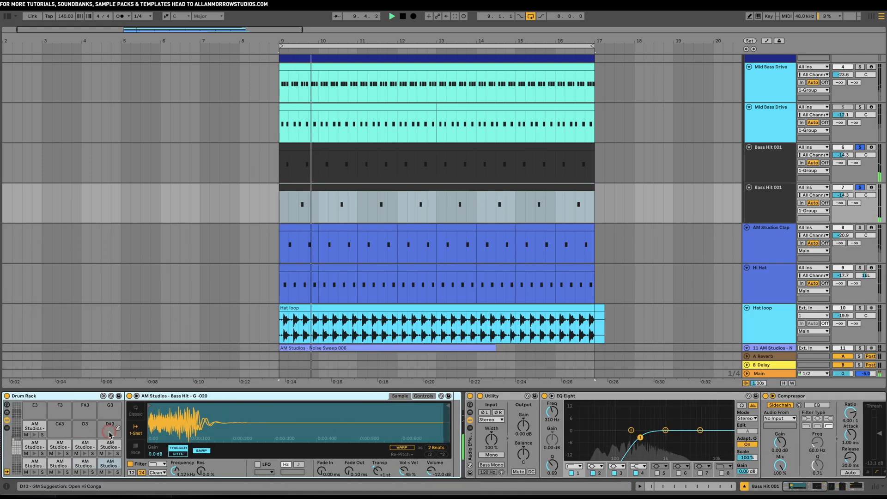
{"action": "left_click", "coordinate": [19, 450]}
{"action": "key", "text": "space"}
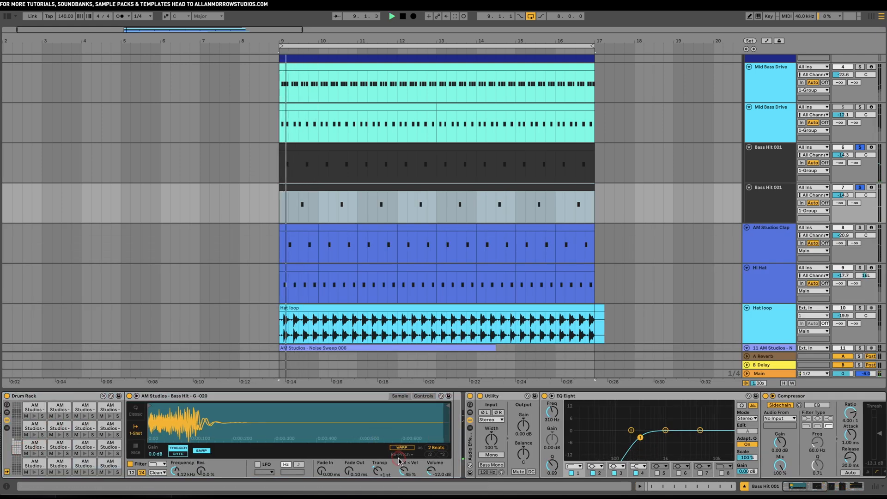
{"action": "left_click", "coordinate": [109, 426]}
{"action": "key", "text": "space"}
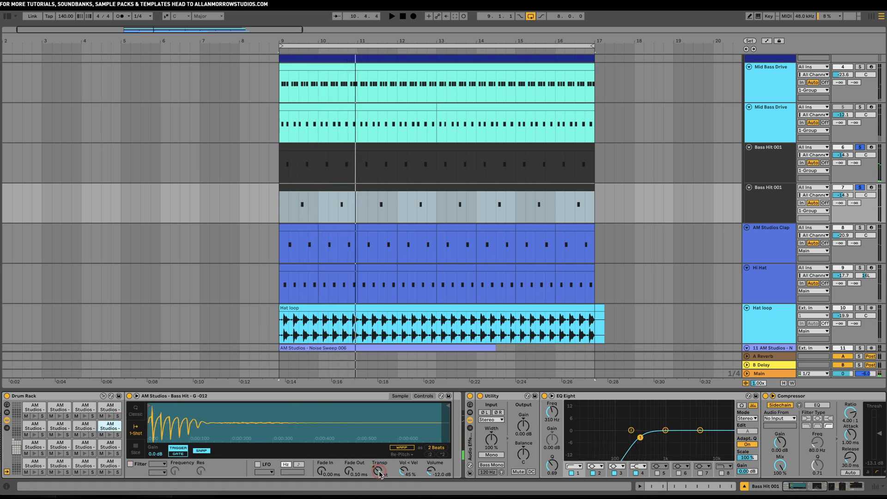
{"action": "key", "text": "space"}
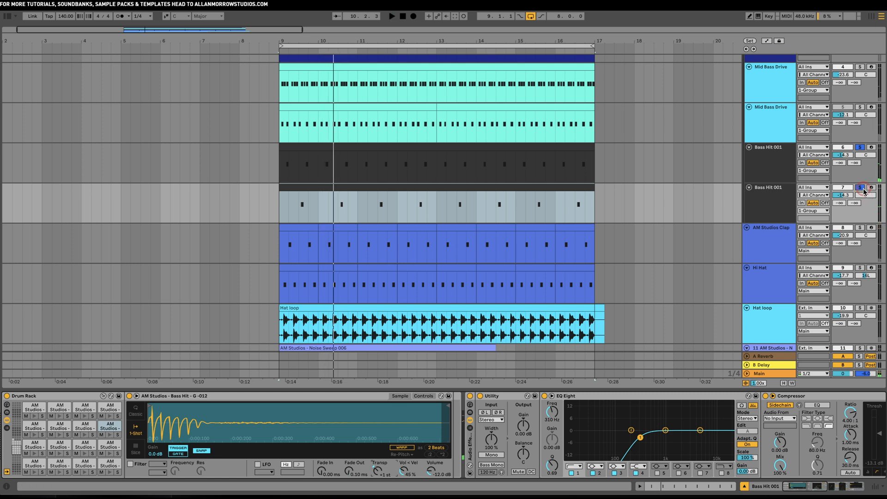
Step: Enable the filter on the upper Bass Hit 001 track's G-015 sample, set its frequency to 4.12 kHz, and unsolo the track during playback
{"action": "left_click", "coordinate": [780, 150]}
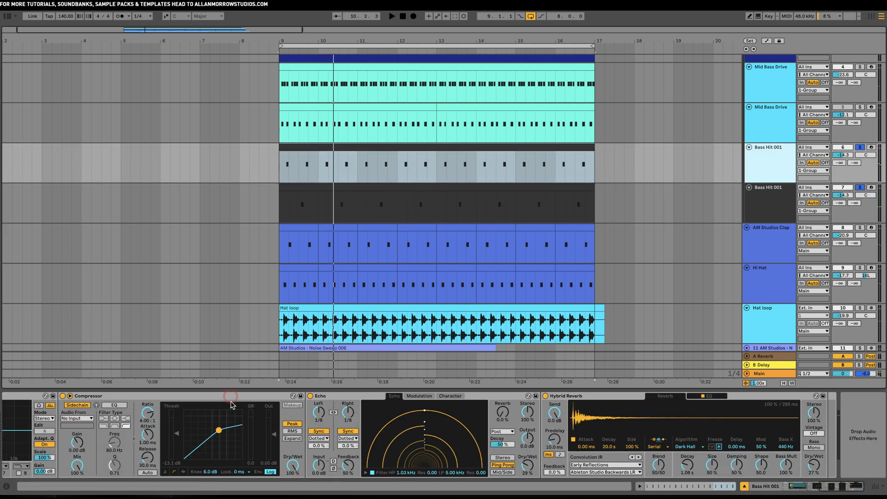
{"action": "scroll", "coordinate": [231, 404], "scroll_direction": "left", "scroll_amount": 15}
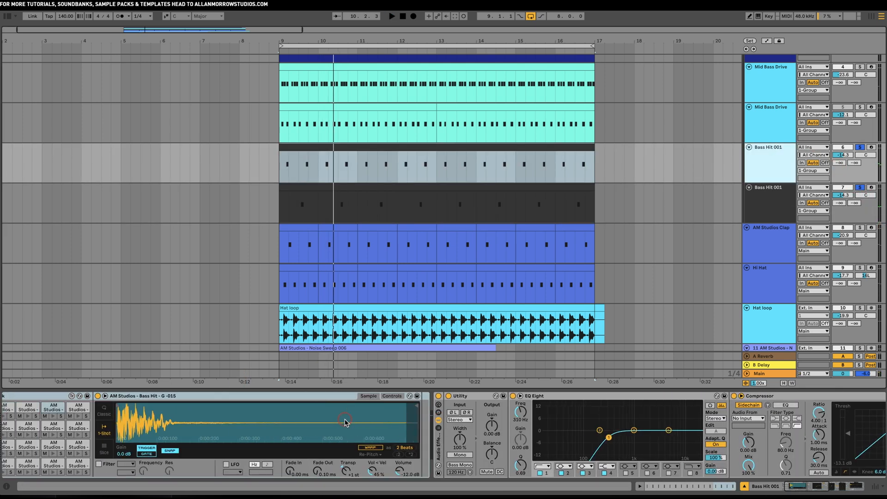
{"action": "scroll", "coordinate": [344, 422], "scroll_direction": "left", "scroll_amount": 3}
{"action": "key", "text": "space"}
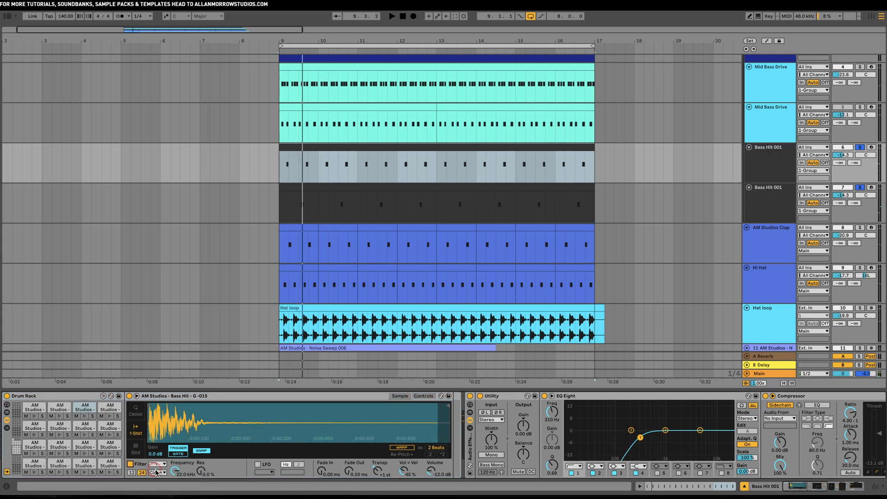
{"action": "key", "text": "space"}
{"action": "left_click_drag", "start_coordinate": [174, 471], "coordinate": [175, 471]}
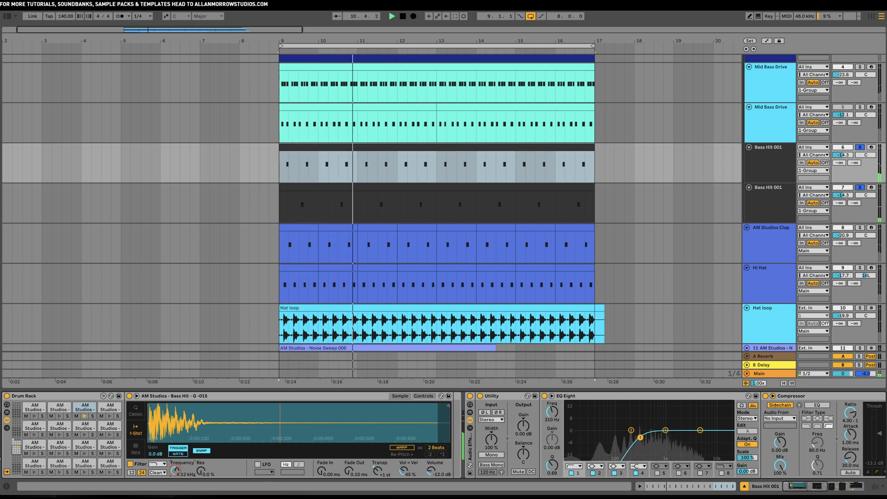
{"action": "left_click", "coordinate": [860, 148]}
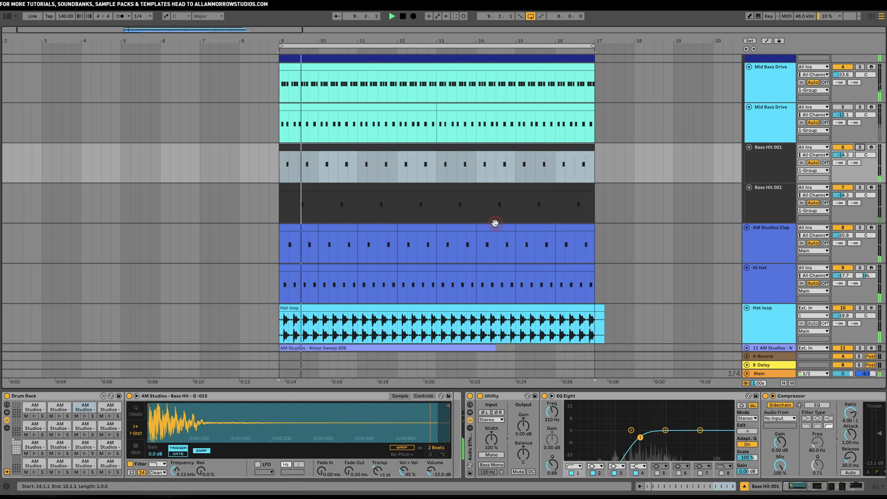
Step: Solo the upper Bass Hit 001 track and set its Echo to a right delay time of 1/16 and a dry/wet of 49%
{"action": "left_click", "coordinate": [765, 154]}
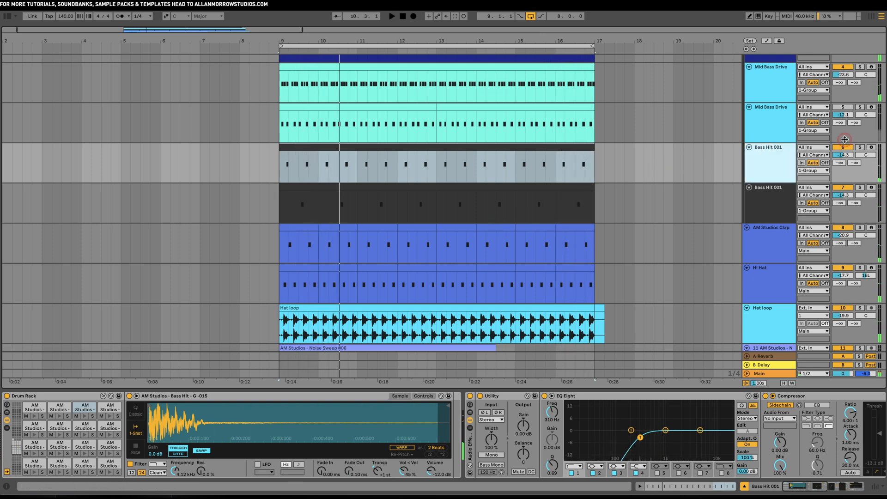
{"action": "left_click", "coordinate": [858, 147]}
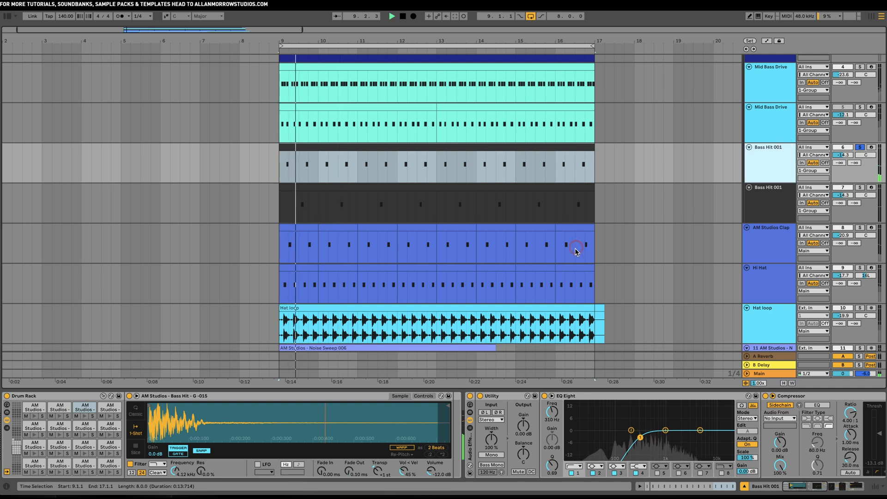
{"action": "scroll", "coordinate": [481, 433], "scroll_direction": "right", "scroll_amount": 10}
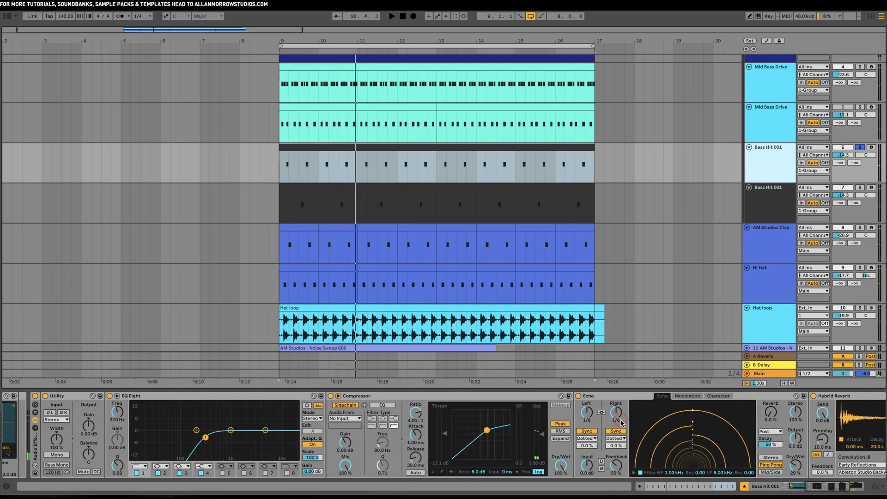
{"action": "left_click", "coordinate": [615, 411]}
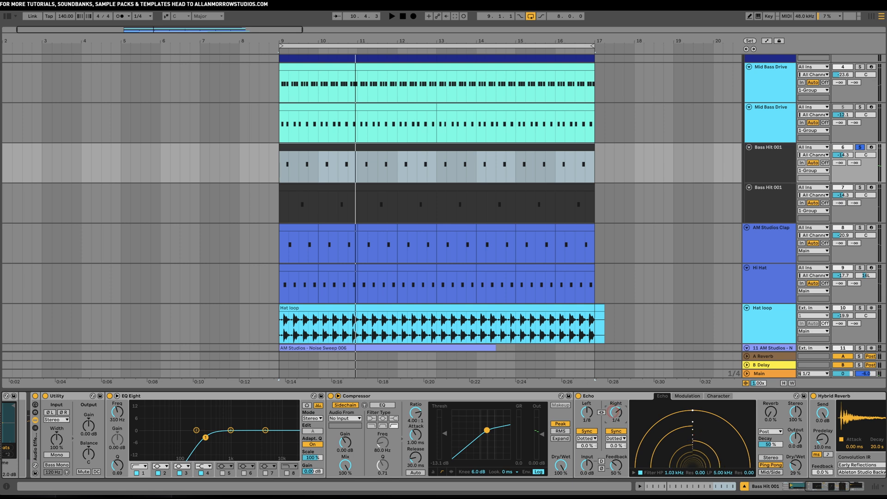
{"action": "key", "text": "space"}
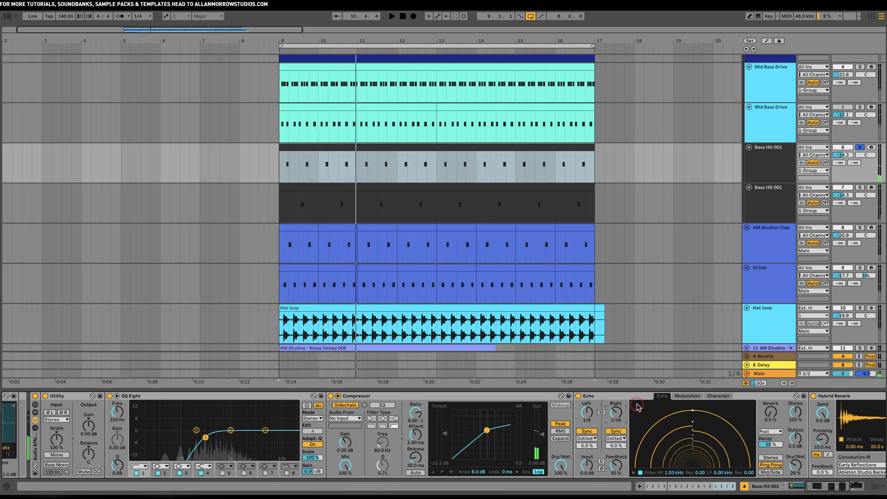
{"action": "left_click_drag", "start_coordinate": [795, 469], "coordinate": [796, 459]}
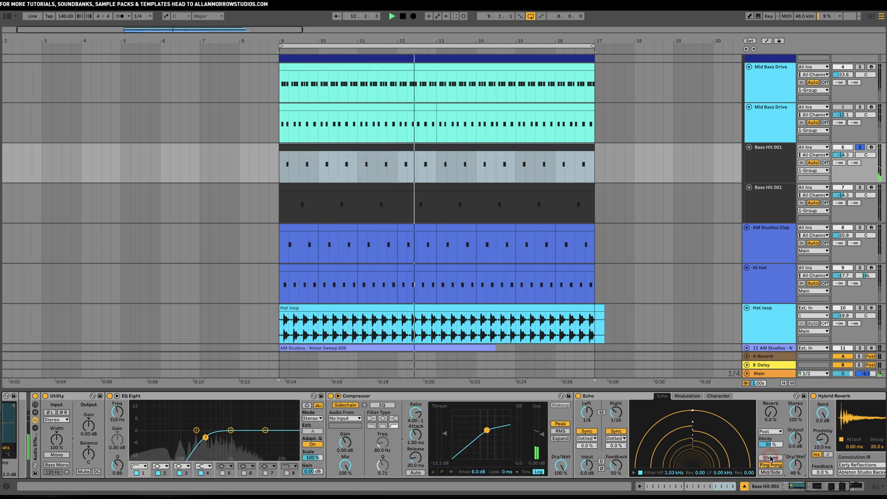
{"action": "key", "text": "space"}
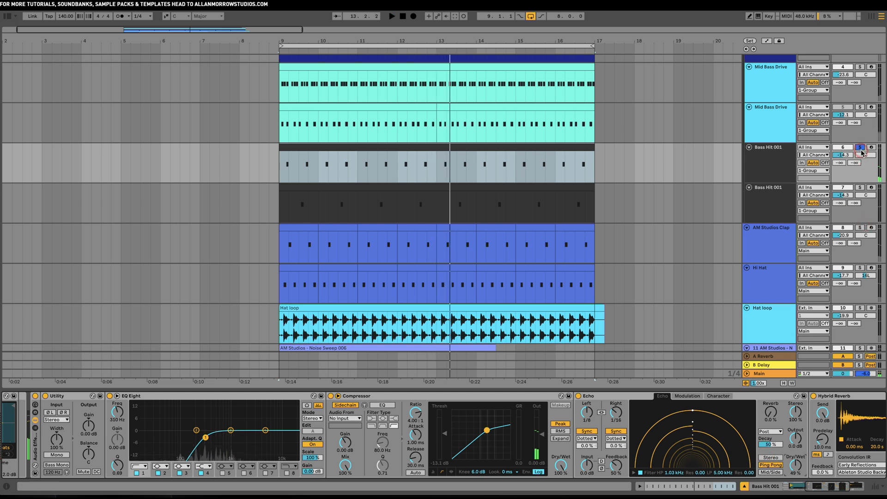
Step: Play the full loop with the upper Bass Hit 001 track unsoloed, solo it again, and review its effects chain
{"action": "left_click", "coordinate": [860, 148]}
{"action": "key", "text": "space"}
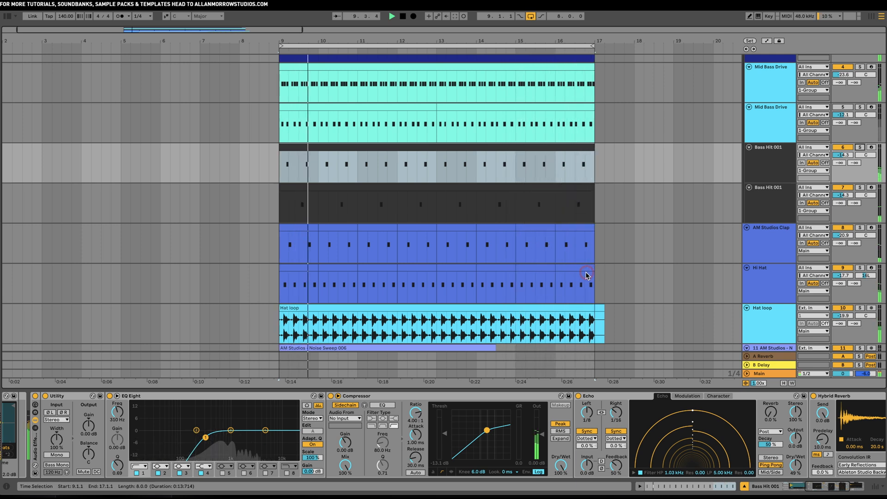
{"action": "left_click", "coordinate": [759, 162]}
{"action": "left_click", "coordinate": [859, 146]}
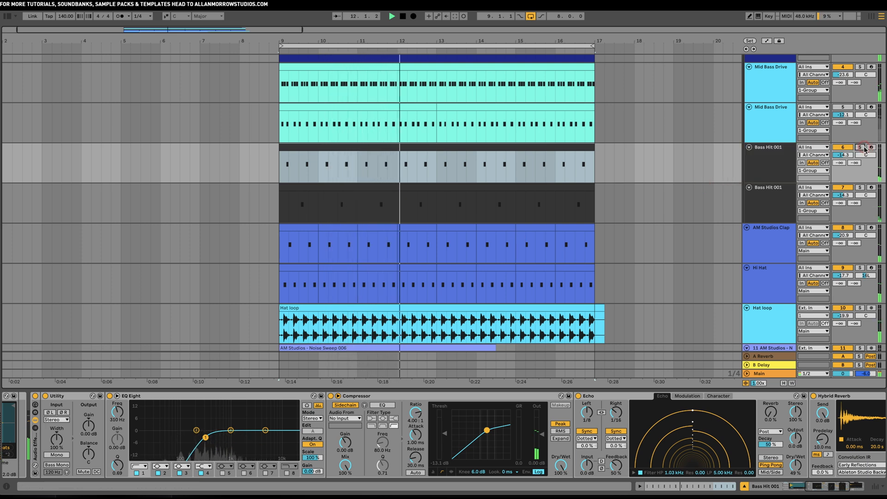
{"action": "left_click", "coordinate": [776, 149]}
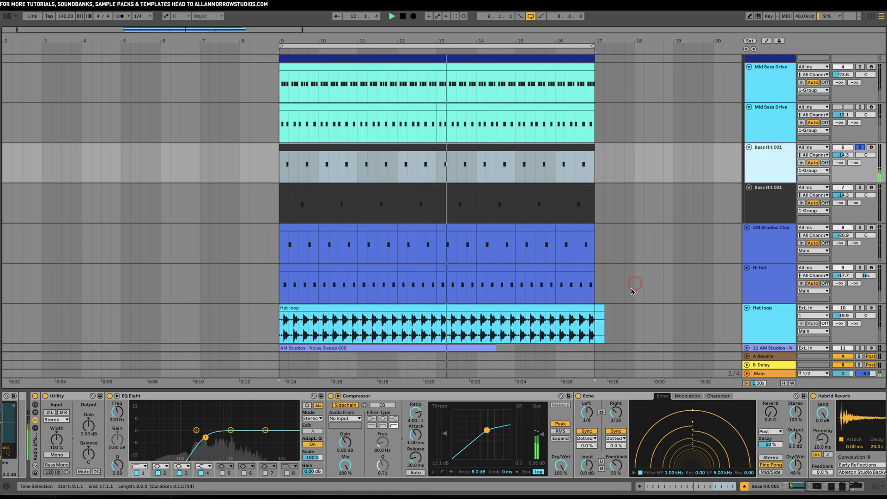
{"action": "scroll", "coordinate": [425, 428], "scroll_direction": "right", "scroll_amount": 5}
{"action": "scroll", "coordinate": [425, 429], "scroll_direction": "right", "scroll_amount": 5}
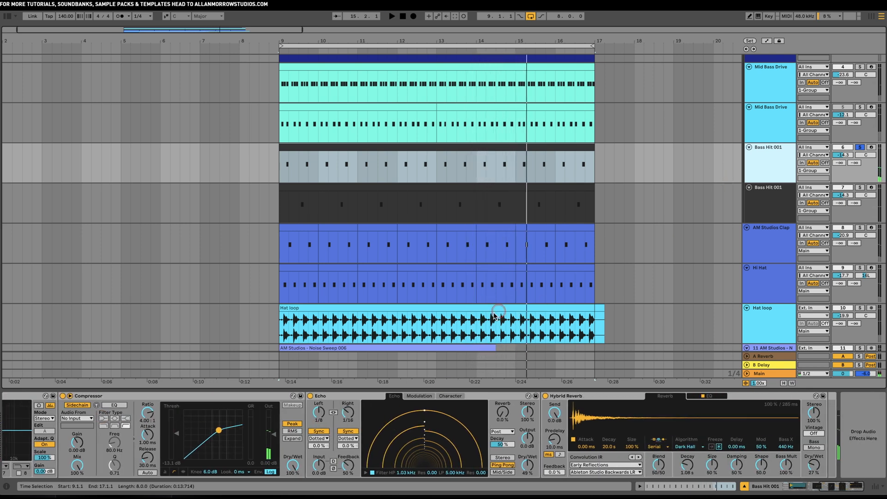
{"action": "scroll", "coordinate": [401, 436], "scroll_direction": "left", "scroll_amount": 7}
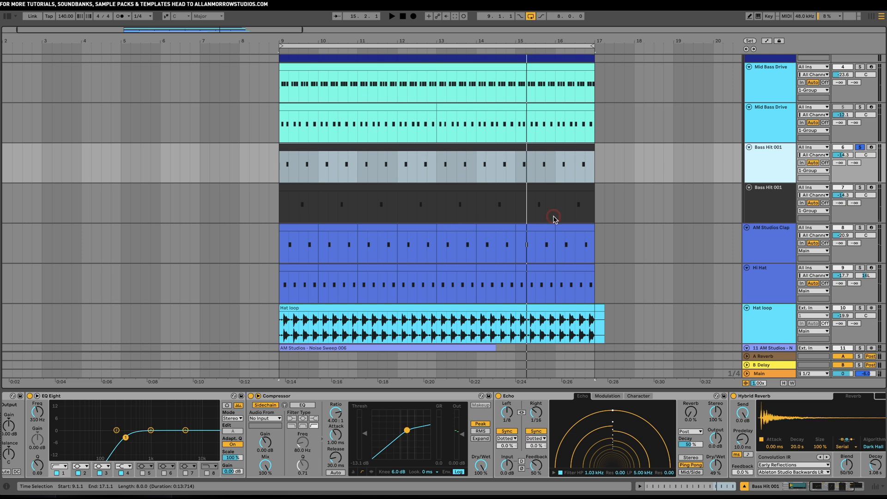
{"action": "scroll", "coordinate": [553, 218], "scroll_direction": "up", "scroll_amount": 3}
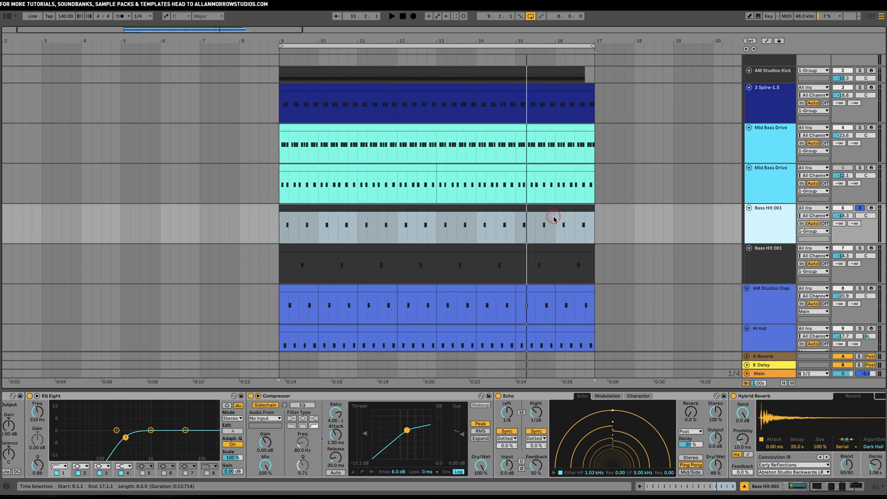
Step: Duplicate the lower Mid Bass Drive track and delete the second clip from the copy
{"action": "left_click", "coordinate": [777, 187]}
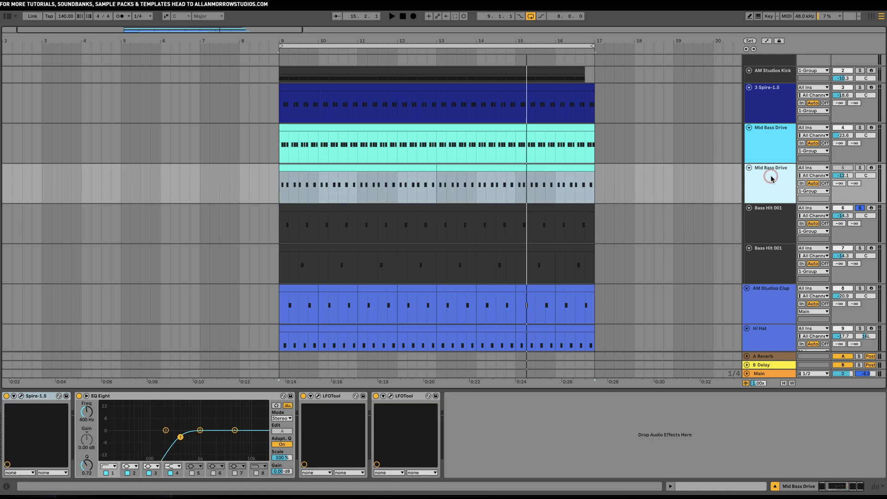
{"action": "right_click", "coordinate": [771, 179]}
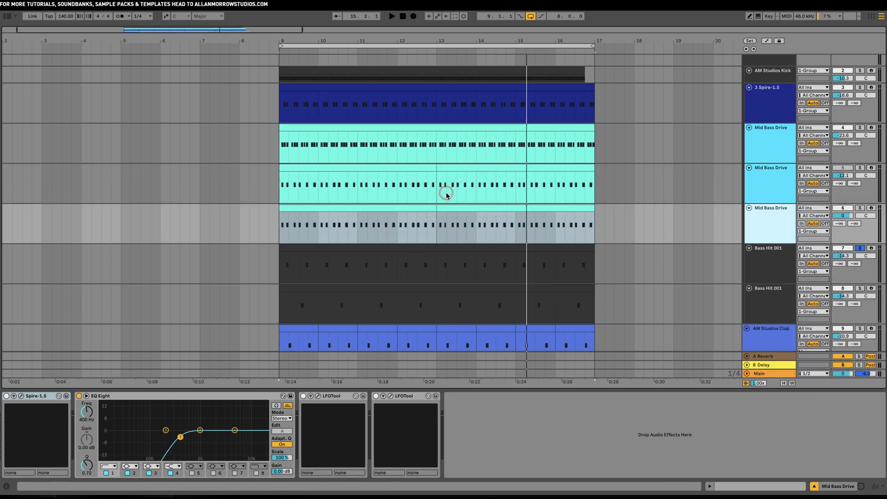
{"action": "left_click", "coordinate": [388, 208]}
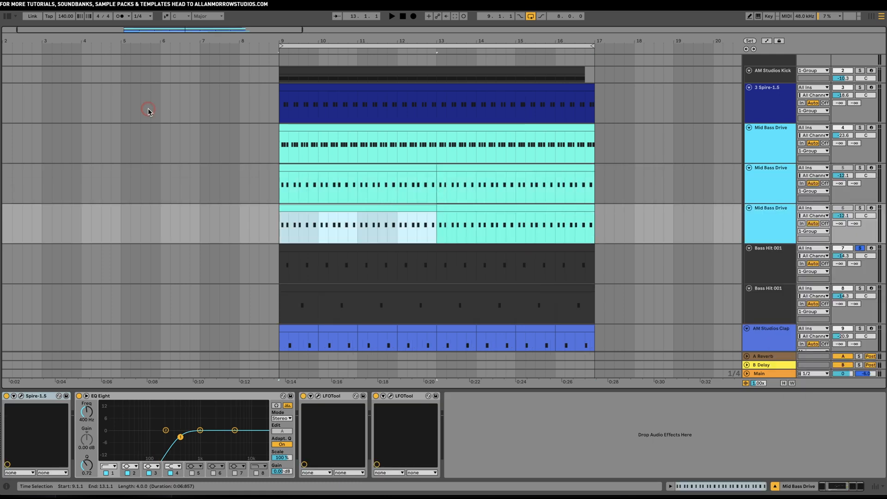
{"action": "left_click", "coordinate": [486, 207]}
{"action": "key", "text": "Delete"}
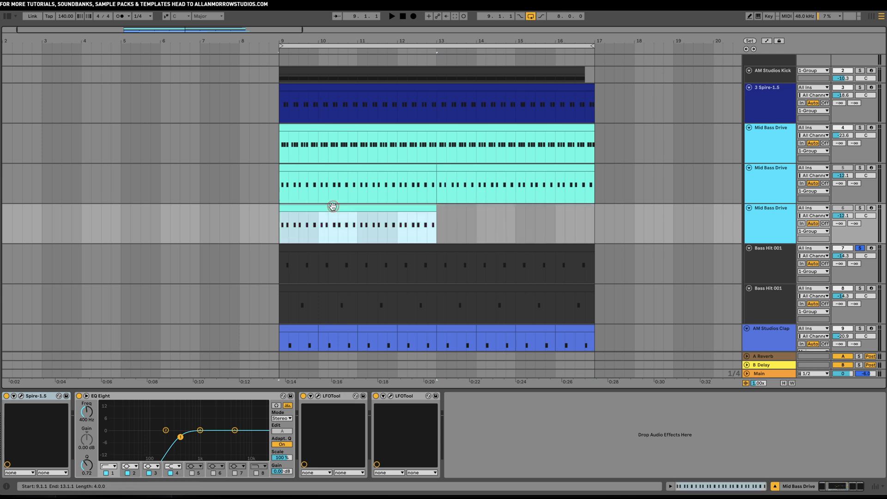
Step: Delete all notes after the first bar in the duplicated Mid Bass Drive clip and lengthen its second note to about two sixteenths
{"action": "double_click", "coordinate": [333, 206]}
{"action": "left_click_drag", "start_coordinate": [366, 361], "coordinate": [878, 418]}
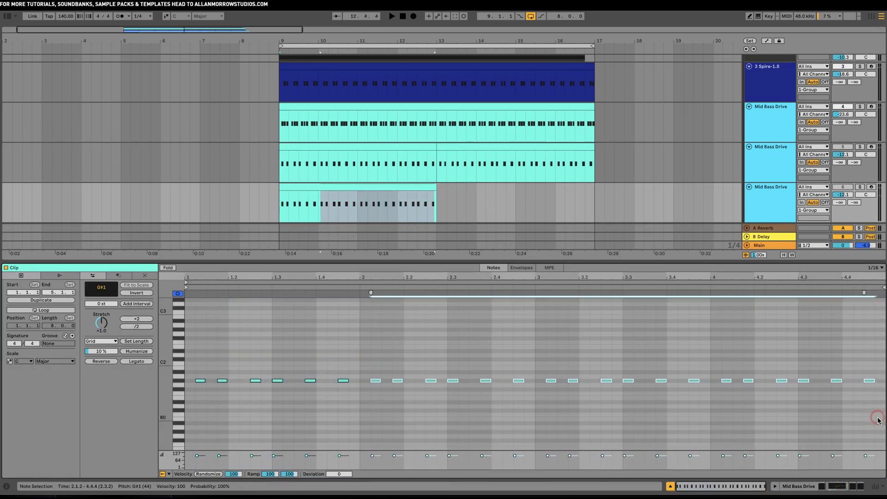
{"action": "key", "text": "Delete"}
{"action": "left_click", "coordinate": [366, 410]}
{"action": "left_click_drag", "start_coordinate": [226, 381], "coordinate": [238, 381]}
{"action": "left_click", "coordinate": [656, 200]}
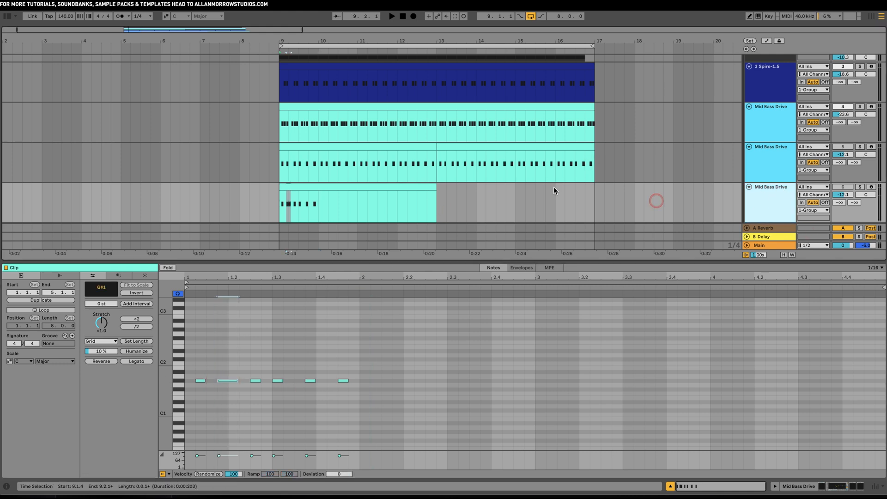
Step: Open Spire on the duplicated Mid Bass Drive track and load the BASS - Calipso preset from the Trance Harmony for Spire folder
{"action": "left_click", "coordinate": [10, 19]}
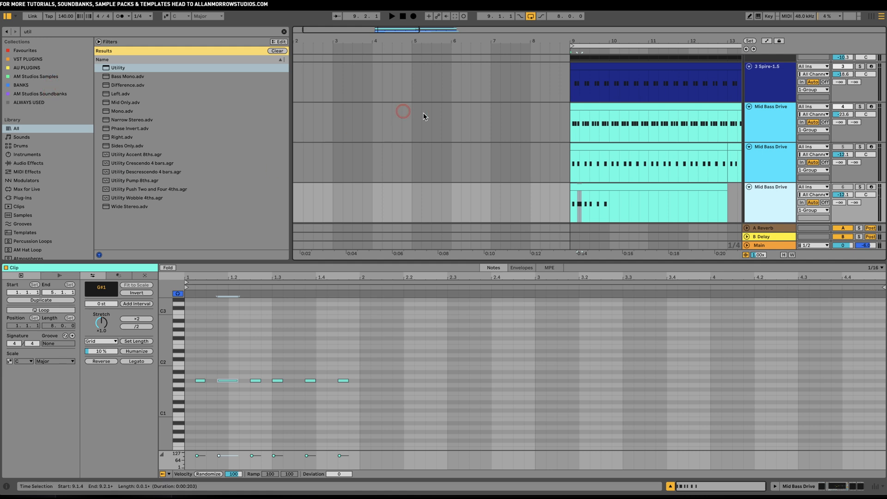
{"action": "left_click", "coordinate": [848, 468]}
{"action": "left_click", "coordinate": [834, 490]}
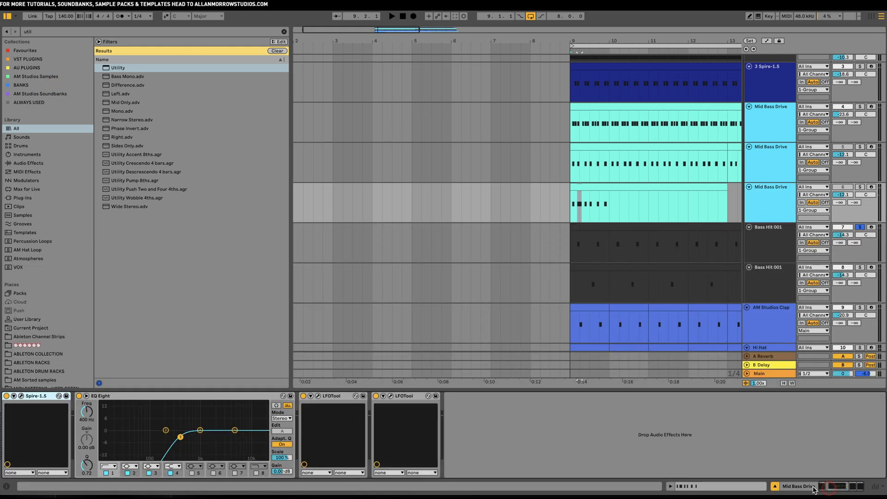
{"action": "left_click", "coordinate": [21, 397]}
{"action": "left_click", "coordinate": [324, 217]}
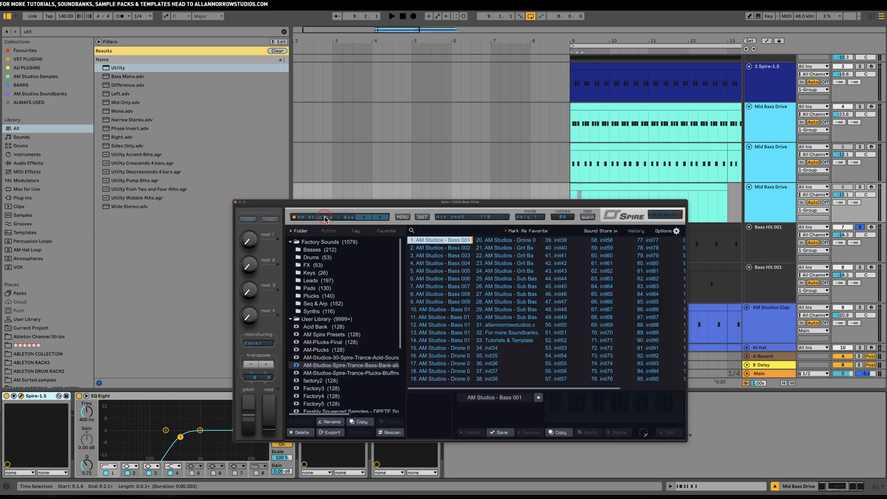
{"action": "scroll", "coordinate": [378, 326], "scroll_direction": "down", "scroll_amount": 4}
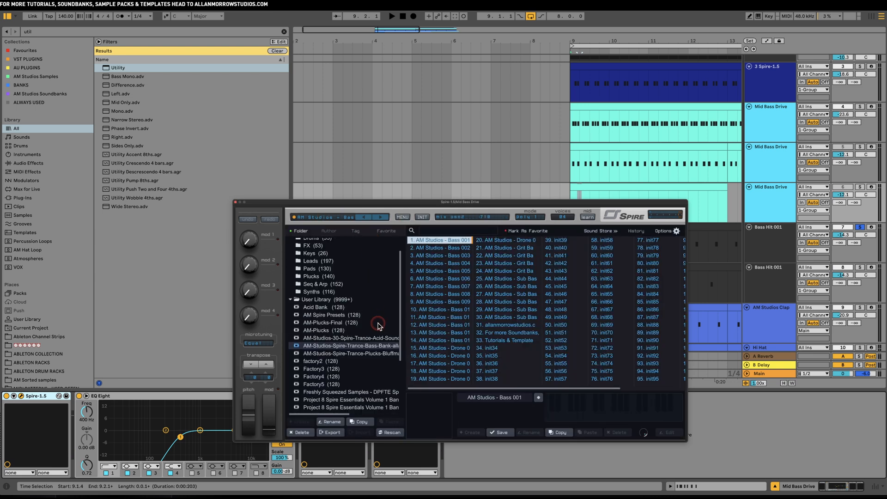
{"action": "scroll", "coordinate": [378, 325], "scroll_direction": "down", "scroll_amount": 5}
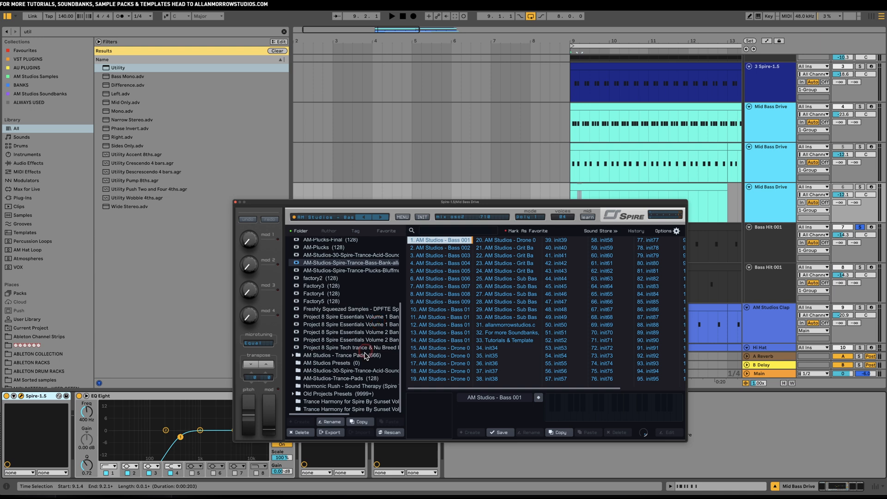
{"action": "left_click", "coordinate": [357, 402]}
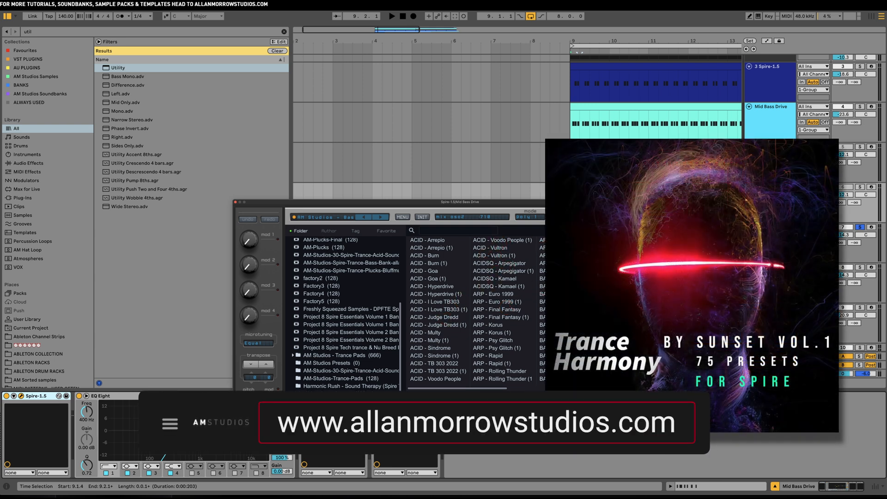
{"action": "left_click", "coordinate": [561, 286]}
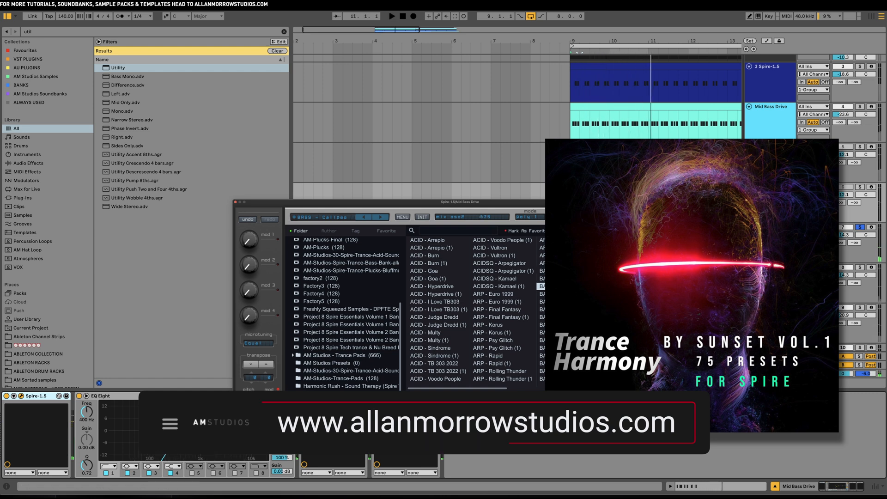
Step: Solo the duplicated Mid Bass Drive track, play it, and move the Spire window clear of the clips
{"action": "left_click", "coordinate": [859, 187]}
{"action": "key", "text": "space"}
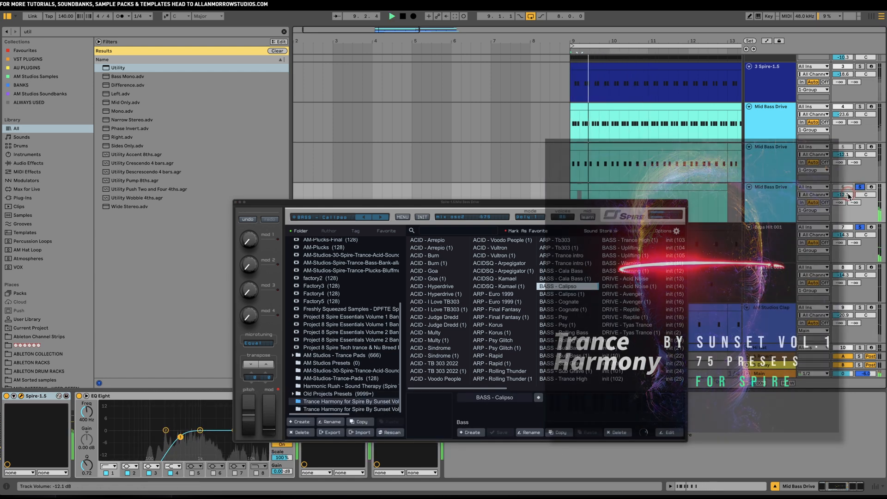
{"action": "left_click_drag", "start_coordinate": [569, 206], "coordinate": [430, 142]}
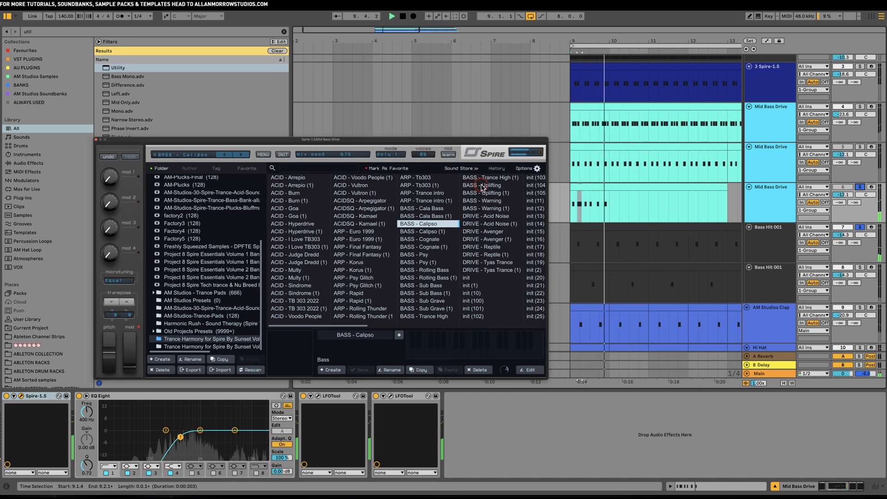
Step: Reopen the duplicated clip's notes, close Spire, lengthen the fifth note to end at 1.4.2, and play the pattern
{"action": "double_click", "coordinate": [587, 186]}
{"action": "key", "text": "space"}
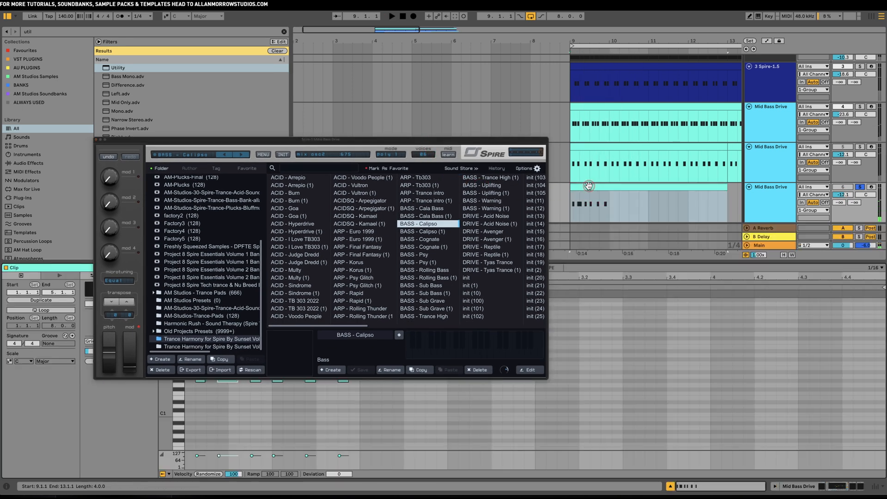
{"action": "left_click", "coordinate": [97, 139]}
{"action": "left_click", "coordinate": [310, 380]}
{"action": "key", "text": "space"}
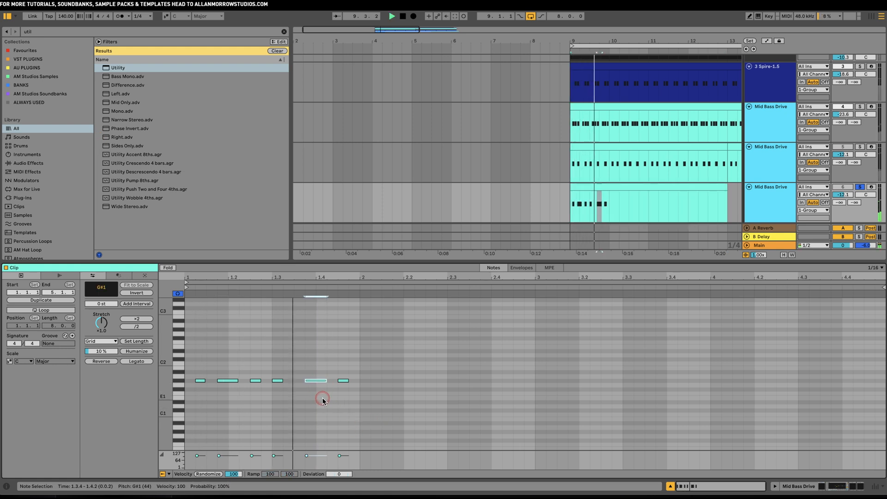
Step: Unsolo the duplicated Mid Bass Drive track, enable it and the Mid Bass Drive track above it, and play them in the mix
{"action": "left_click", "coordinate": [859, 187]}
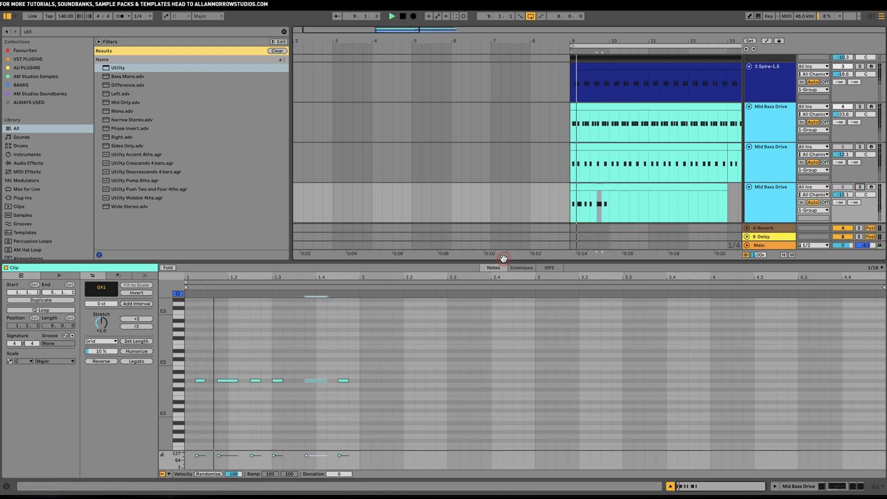
{"action": "scroll", "coordinate": [849, 190], "scroll_direction": "down", "scroll_amount": 1}
{"action": "left_click", "coordinate": [859, 219]}
{"action": "key", "text": "space"}
{"action": "key", "text": "space"}
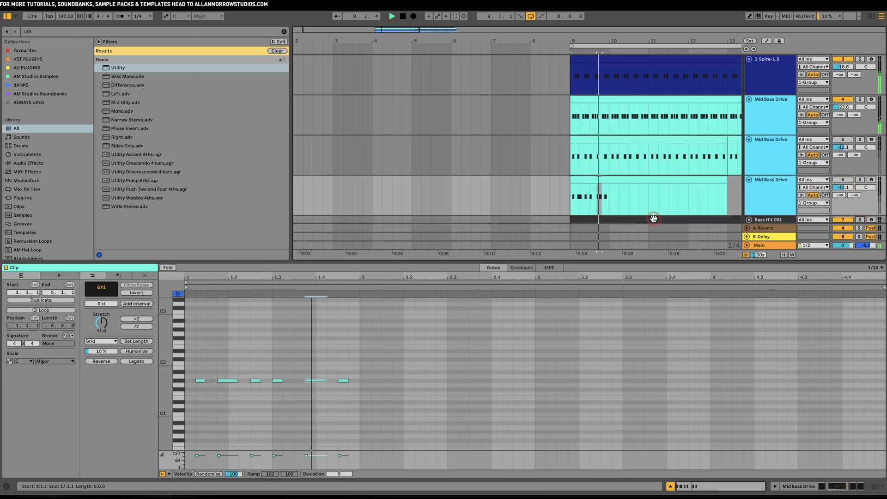
{"action": "left_click", "coordinate": [848, 179]}
{"action": "left_click", "coordinate": [847, 139]}
{"action": "key", "text": "space"}
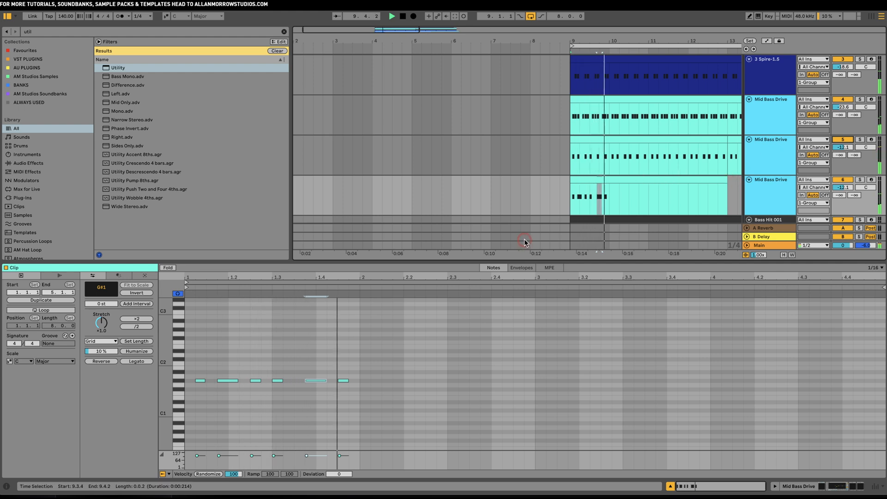
Step: Solo the duplicated Mid Bass Drive track, lengthen its clip's last note to end at 2.1.1, and play it alone and in the mix
{"action": "left_click", "coordinate": [860, 180]}
{"action": "key", "text": "space"}
{"action": "key", "text": "space"}
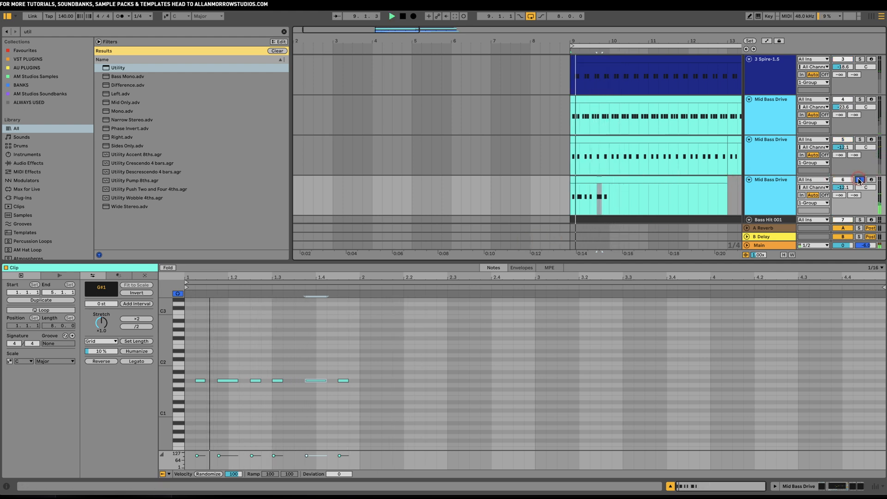
{"action": "left_click", "coordinate": [250, 387]}
{"action": "key", "text": "space"}
{"action": "left_click", "coordinate": [314, 397]}
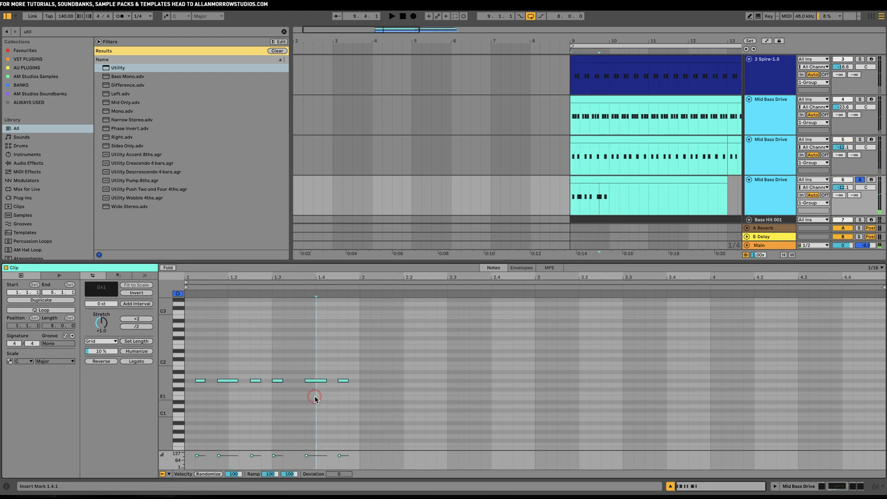
{"action": "left_click_drag", "start_coordinate": [348, 380], "coordinate": [360, 380]}
{"action": "key", "text": "space"}
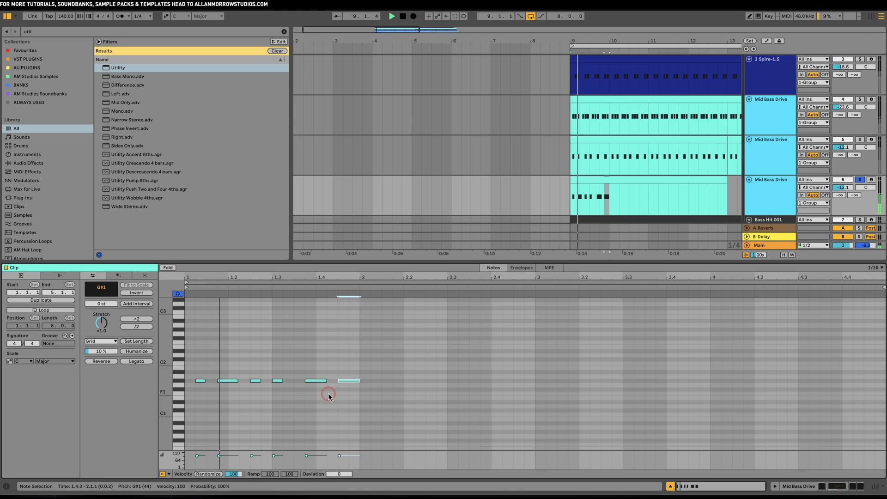
{"action": "left_click", "coordinate": [860, 180]}
{"action": "key", "text": "space"}
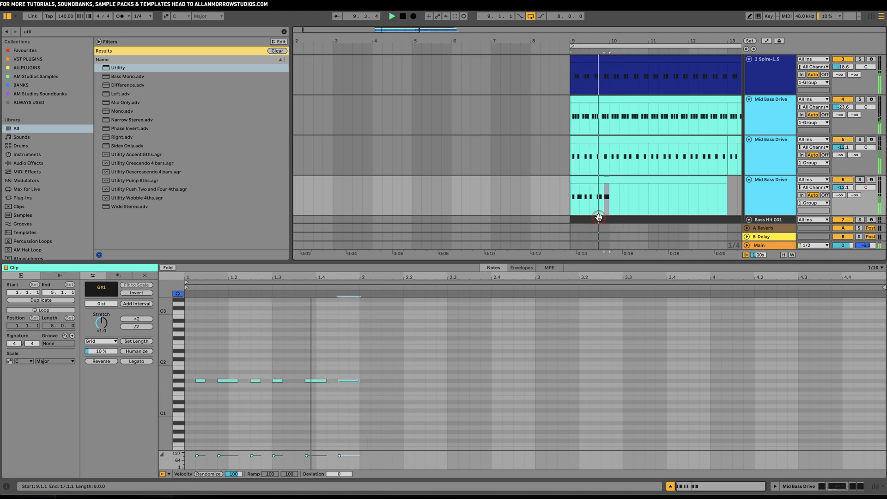
{"action": "key", "text": "space"}
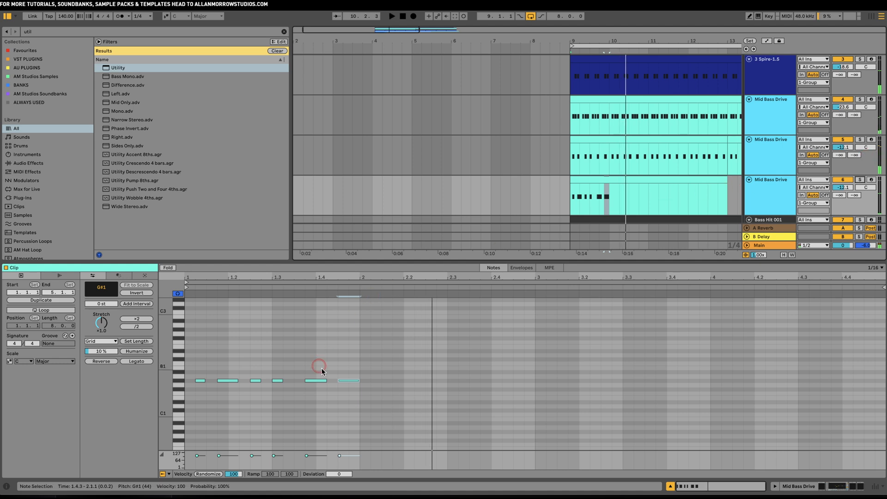
Step: Transpose all six notes of the duplicated clip up one octave to G#2 and play the result
{"action": "left_click_drag", "start_coordinate": [358, 395], "coordinate": [201, 347]}
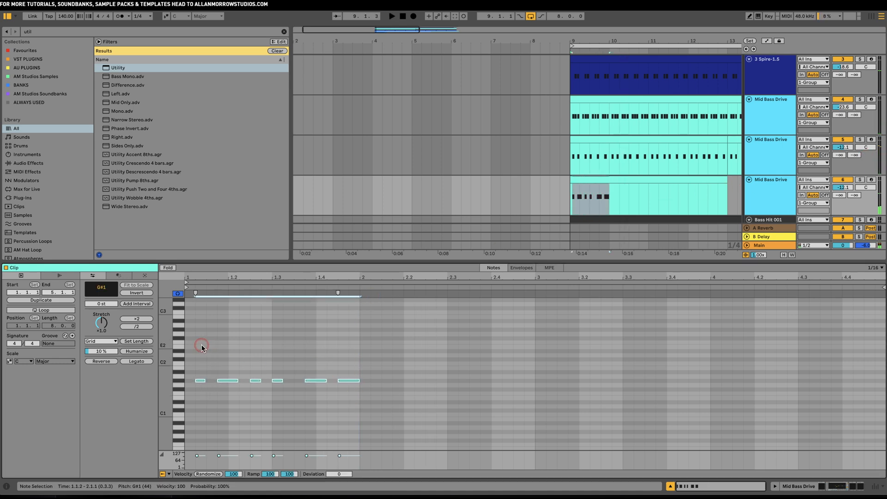
{"action": "key", "text": "shift+Up"}
{"action": "key", "text": "space"}
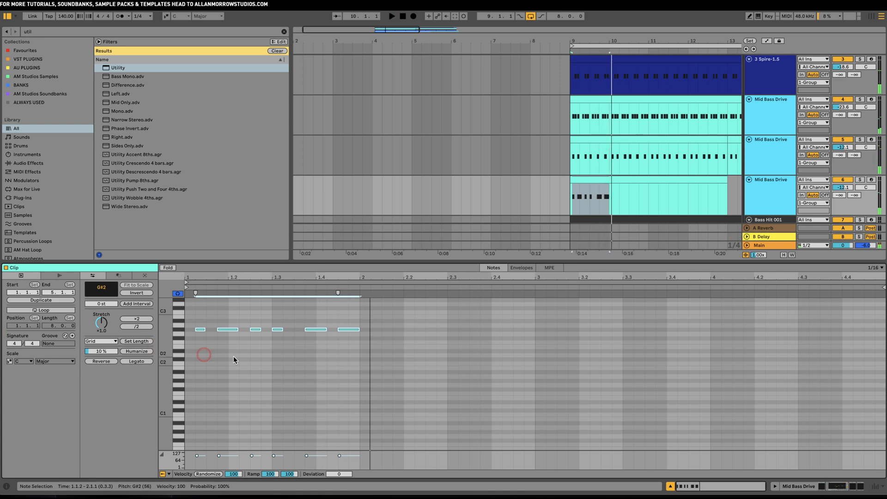
Step: Replace the six notes with a single G#2 note spanning the whole first bar, and play the track soloed
{"action": "left_click", "coordinate": [281, 355]}
{"action": "mouse_move", "coordinate": [351, 341]}
{"action": "left_mouse_down"}
{"action": "mouse_move", "coordinate": [230, 314]}
{"action": "mouse_move", "coordinate": [194, 331]}
{"action": "mouse_move", "coordinate": [359, 329]}
{"action": "left_mouse_up"}
{"action": "key", "text": "Delete"}
{"action": "key", "text": "space"}
{"action": "key", "text": "space"}
{"action": "left_click", "coordinate": [860, 180]}
{"action": "key", "text": "space"}
{"action": "key", "text": "space"}
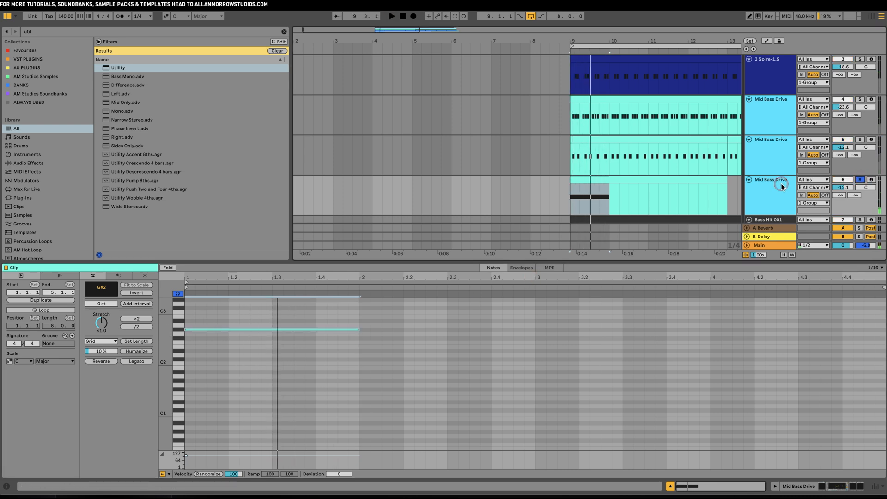
Step: Open Spire on the duplicated Mid Bass Drive track, turn on its arpeggiator, and play the held note
{"action": "left_click", "coordinate": [791, 488]}
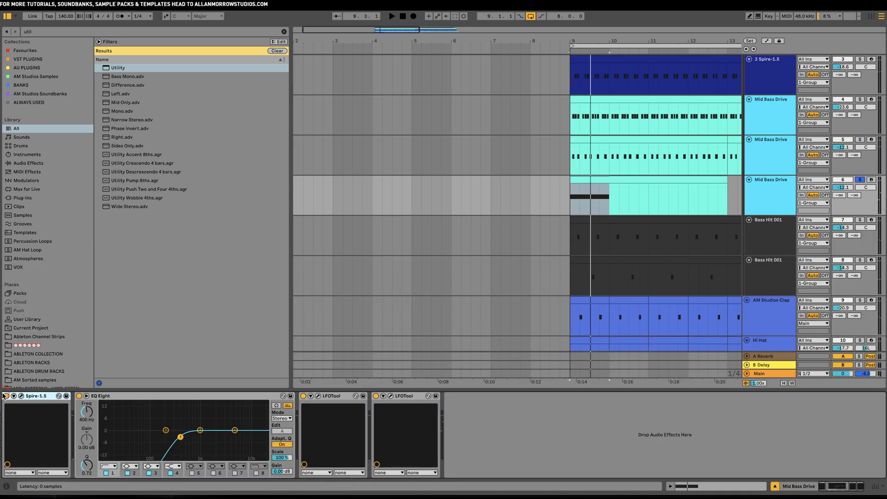
{"action": "left_click", "coordinate": [21, 396]}
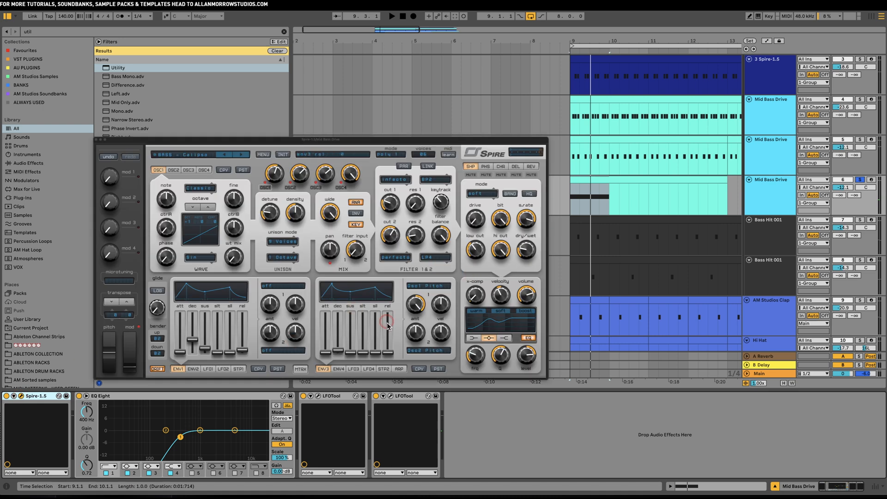
{"action": "left_click", "coordinate": [401, 369]}
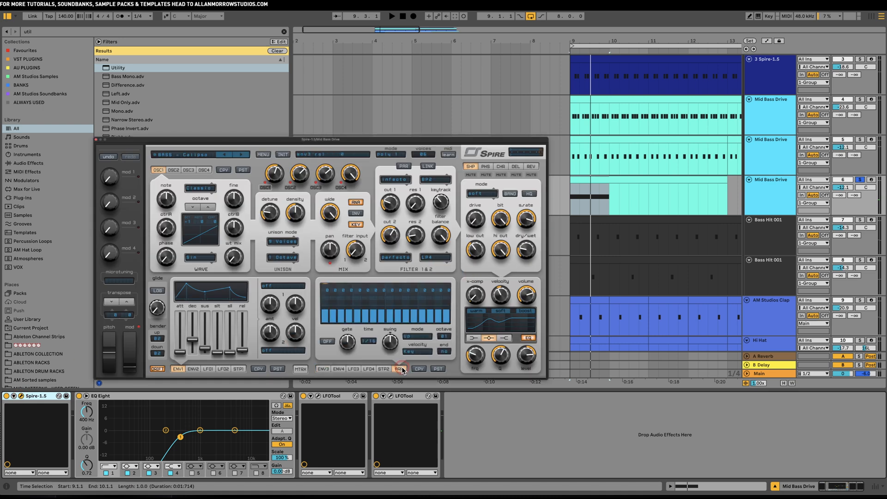
{"action": "left_click", "coordinate": [327, 342]}
{"action": "key", "text": "space"}
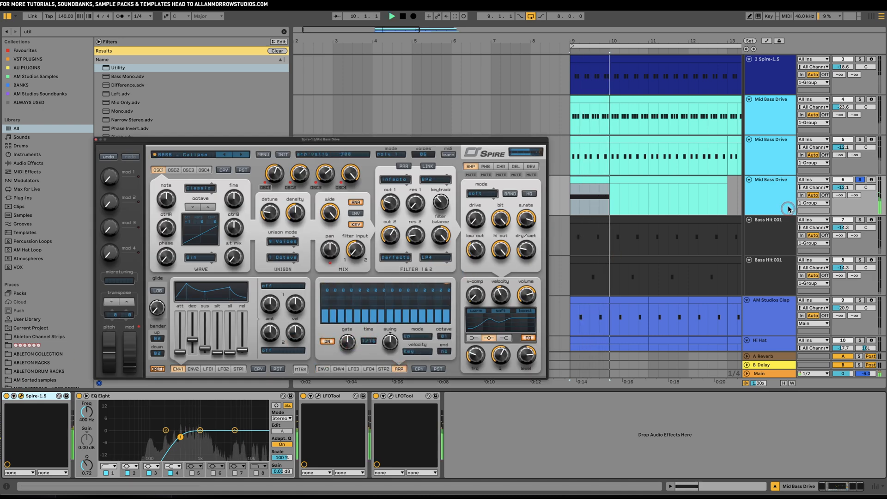
Step: Tie a few of the arpeggiator's steps and adjust its gate while the held note plays
{"action": "key", "text": "space"}
{"action": "key", "text": "space"}
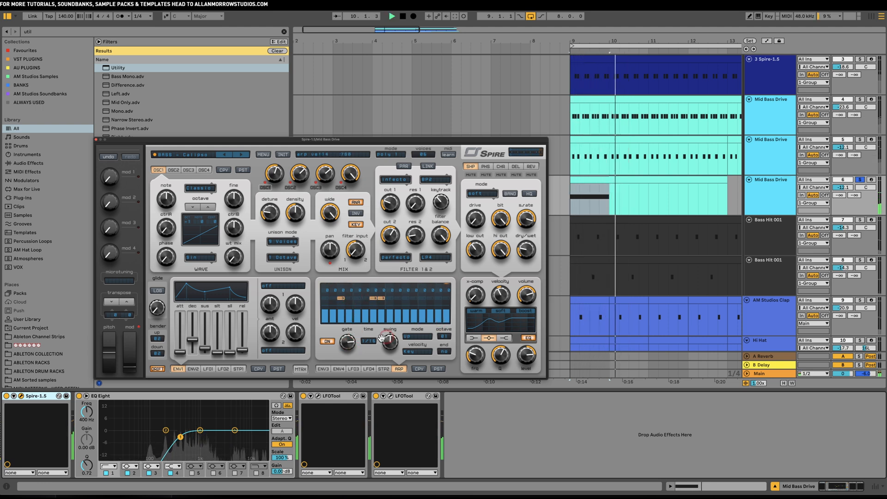
{"action": "key", "text": "space"}
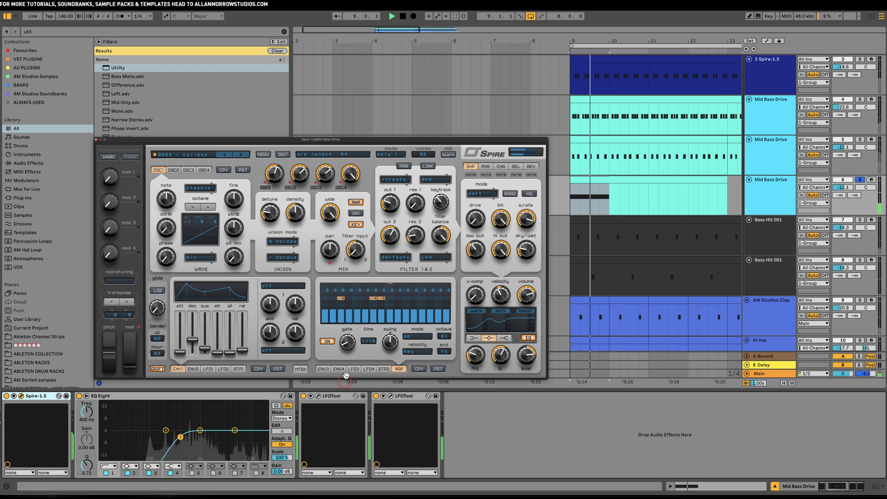
Step: Show Spire's delay effect settings and listen to the arpeggiated bass unsoloed with the other tracks
{"action": "left_click", "coordinate": [516, 167]}
{"action": "key", "text": "space"}
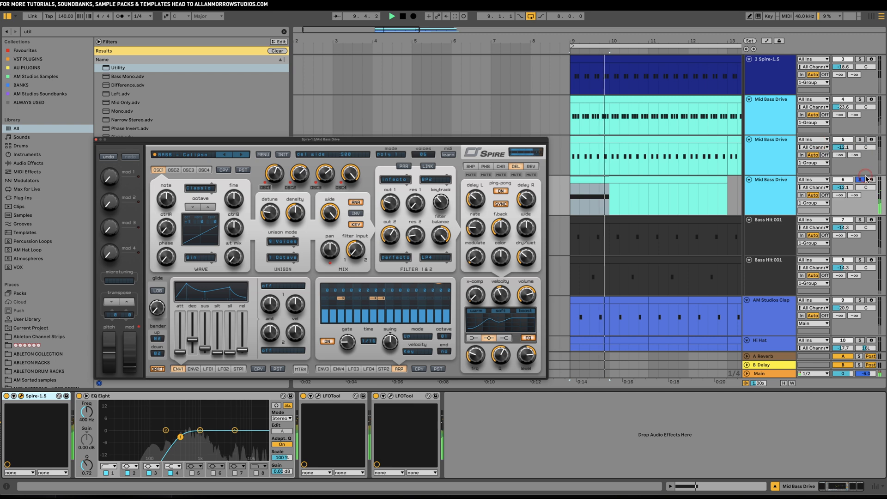
{"action": "left_click", "coordinate": [351, 318]}
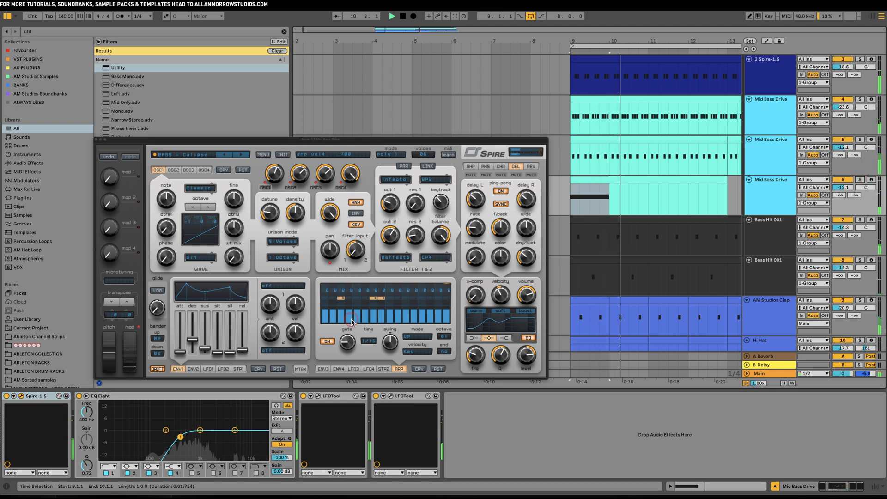
{"action": "left_click", "coordinate": [625, 145]}
{"action": "key", "text": "space"}
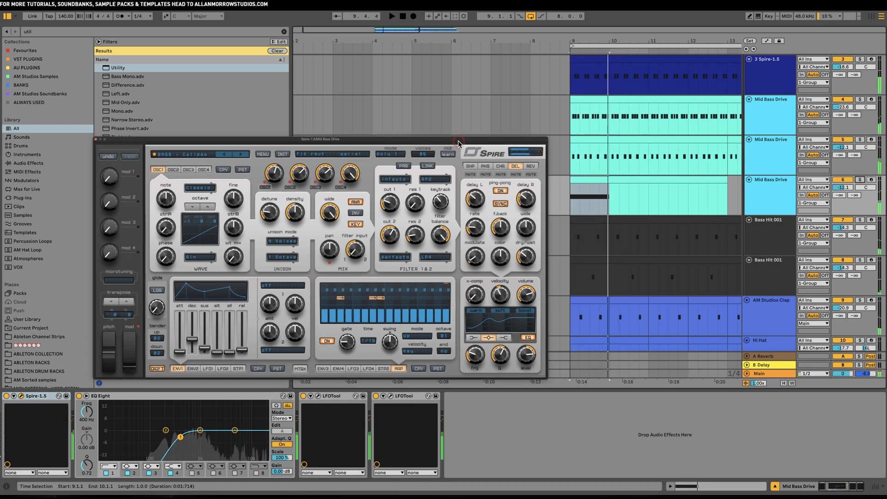
Step: Reopen the duplicated clip's notes, close Spire, extend the G#2 note across all four bars, and play it
{"action": "left_click", "coordinate": [623, 213]}
{"action": "double_click", "coordinate": [592, 180]}
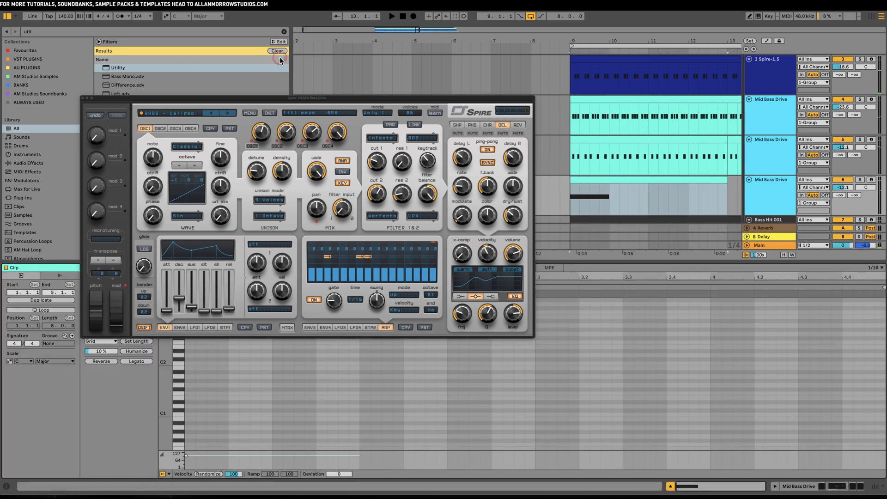
{"action": "left_click_drag", "start_coordinate": [319, 98], "coordinate": [657, 240]}
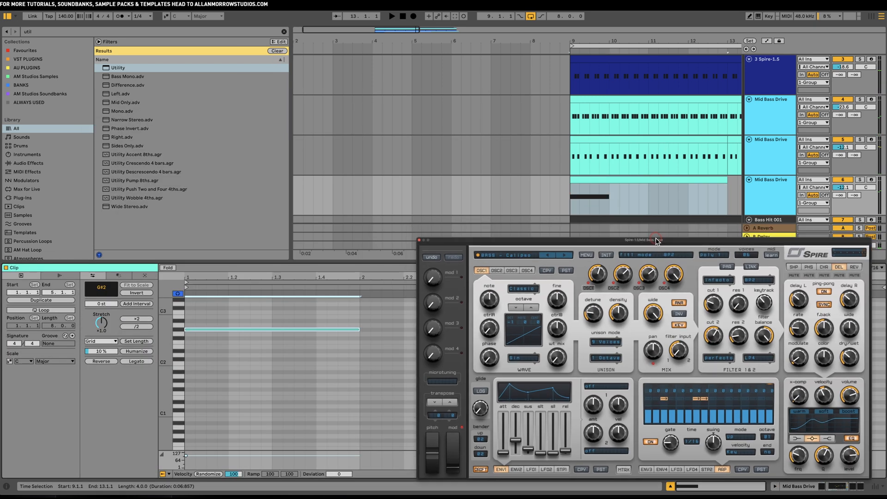
{"action": "left_click", "coordinate": [419, 240]}
{"action": "left_click_drag", "start_coordinate": [361, 327], "coordinate": [853, 345]}
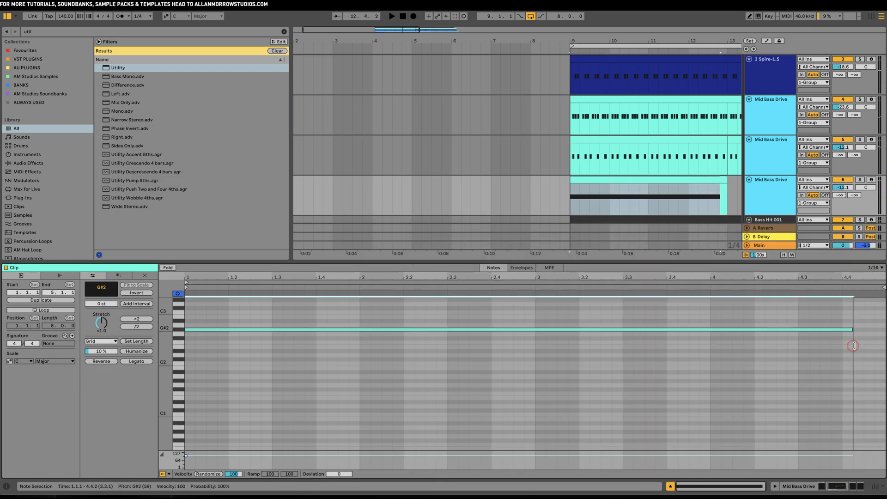
{"action": "left_click", "coordinate": [765, 293]}
{"action": "key", "text": "space"}
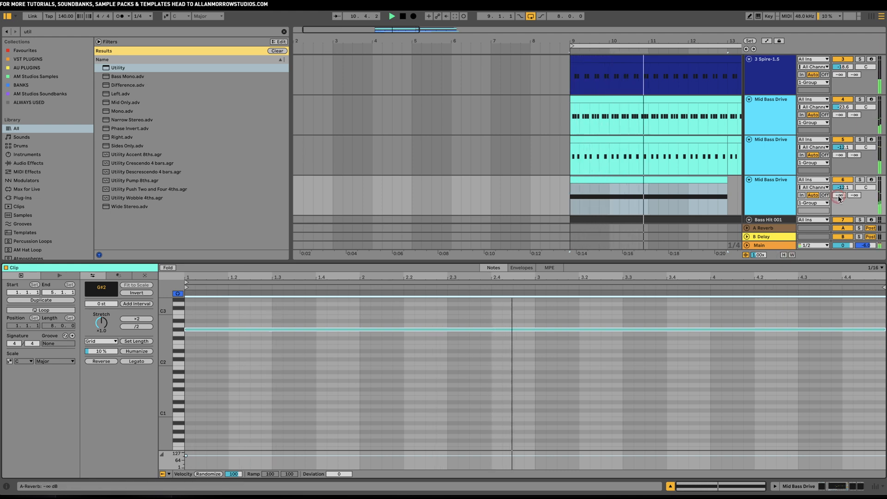
Step: Solo the duplicated Mid Bass Drive track, start playback, and reopen its Spire instrument
{"action": "left_click", "coordinate": [860, 181]}
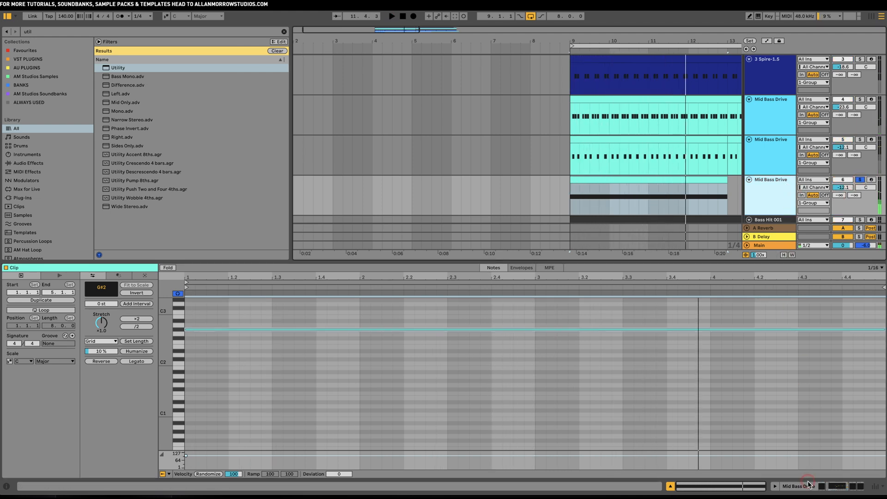
{"action": "left_click", "coordinate": [807, 486]}
{"action": "key", "text": "space"}
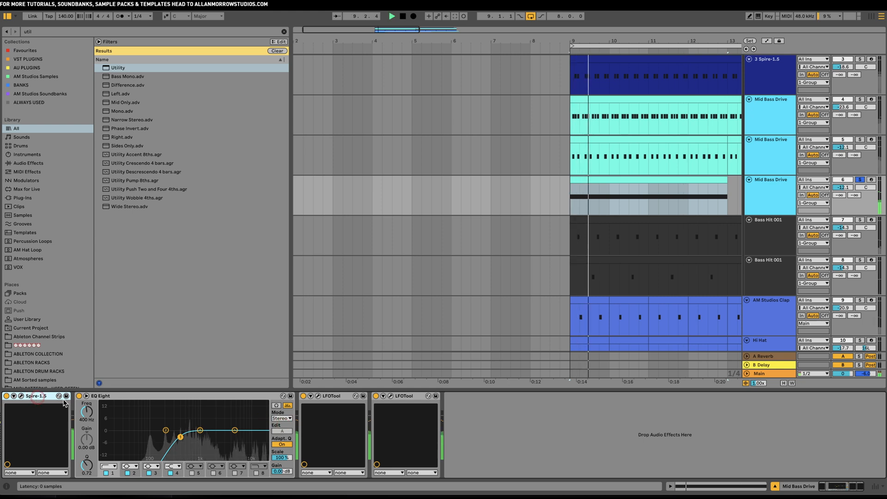
{"action": "left_click", "coordinate": [22, 396]}
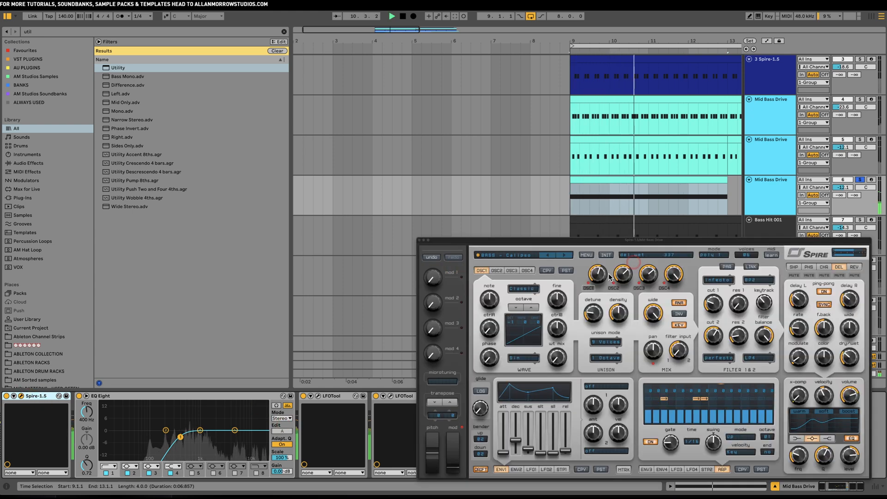
Step: Load the BASS - Cognate preset, turn on its arpeggiator, and raise oscillator 1's octave during playback
{"action": "left_click", "coordinate": [560, 256]}
{"action": "key", "text": "space"}
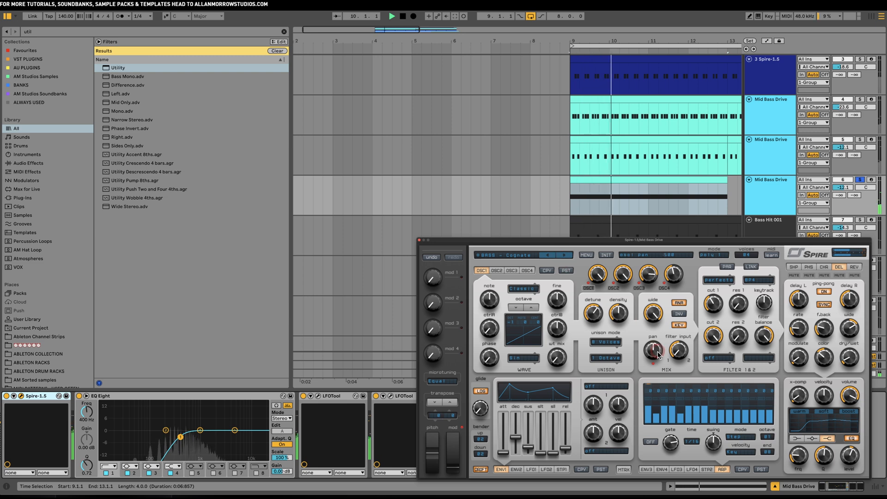
{"action": "key", "text": "space"}
{"action": "left_click_drag", "start_coordinate": [624, 240], "coordinate": [406, 138]}
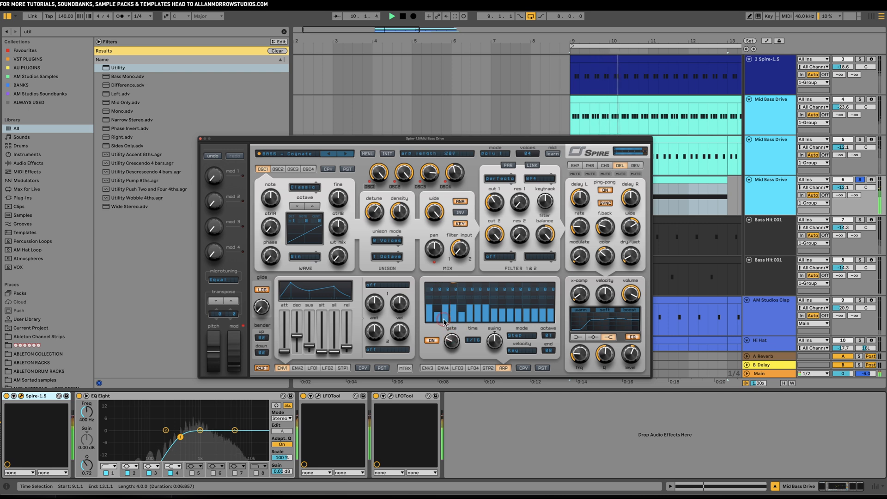
{"action": "left_click", "coordinate": [313, 206]}
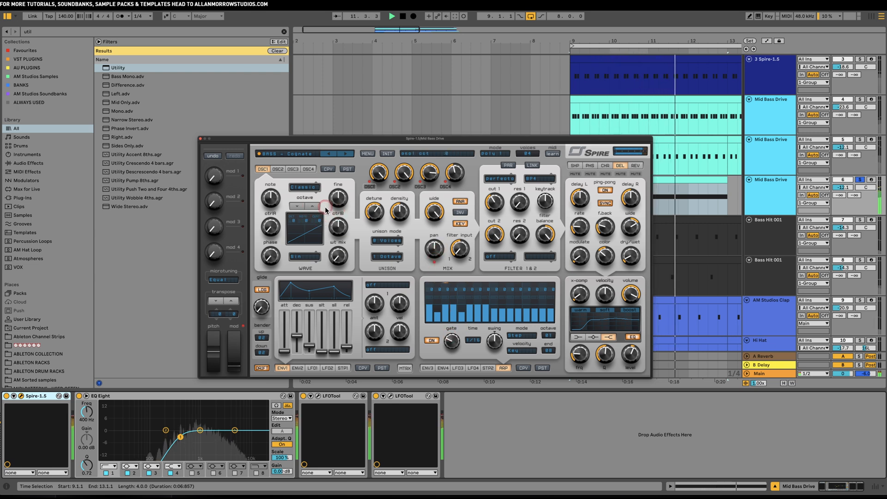
Step: Audition the following Spire bass presets up to BASS - Rolling Bass during playback
{"action": "left_click", "coordinate": [345, 155]}
{"action": "left_click", "coordinate": [344, 155]}
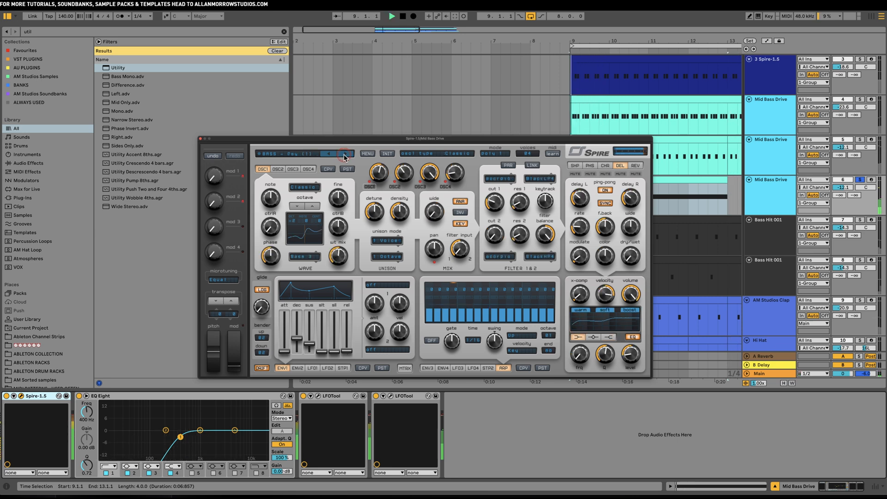
{"action": "left_click", "coordinate": [344, 155]}
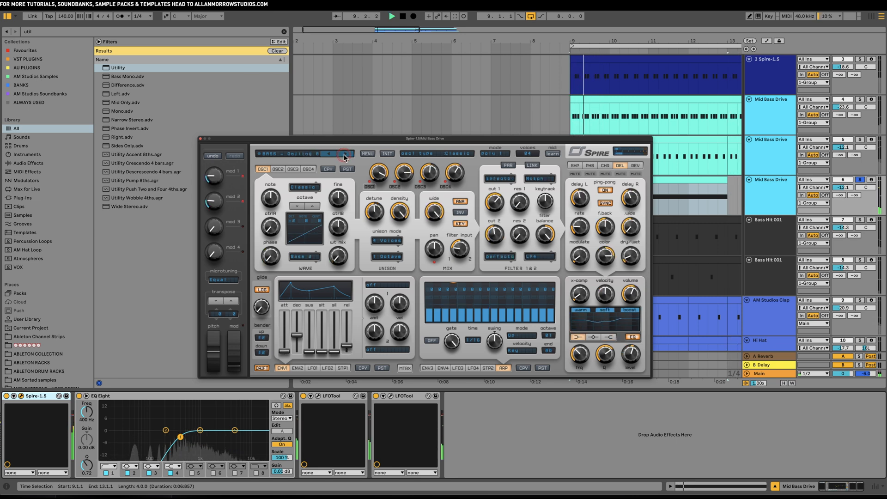
Step: Load the ACID - Arrepio preset from Spire's preset browser and play the duplicated Mid Bass Drive track unsoloed in the mix
{"action": "left_click", "coordinate": [294, 157]}
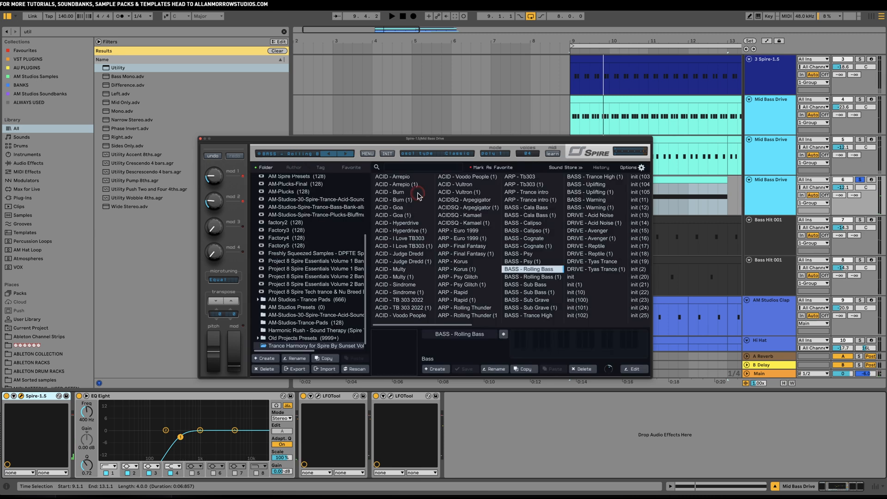
{"action": "left_click", "coordinate": [409, 180]}
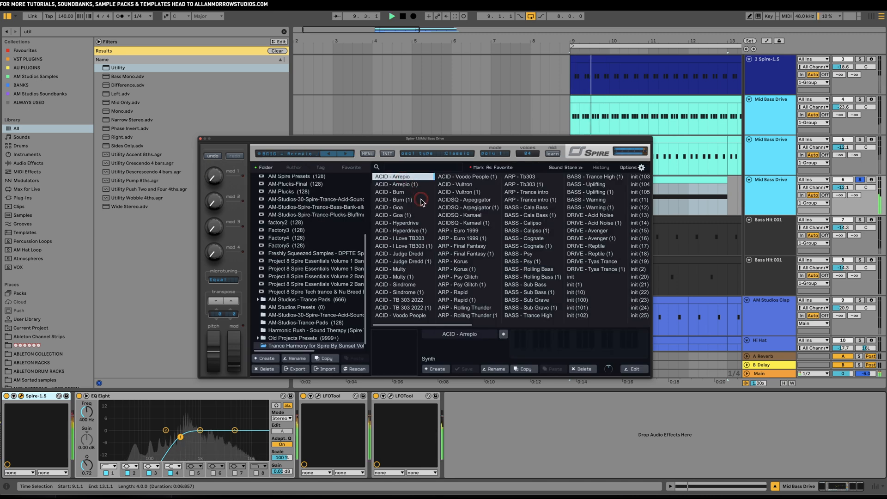
{"action": "left_click", "coordinate": [851, 179]}
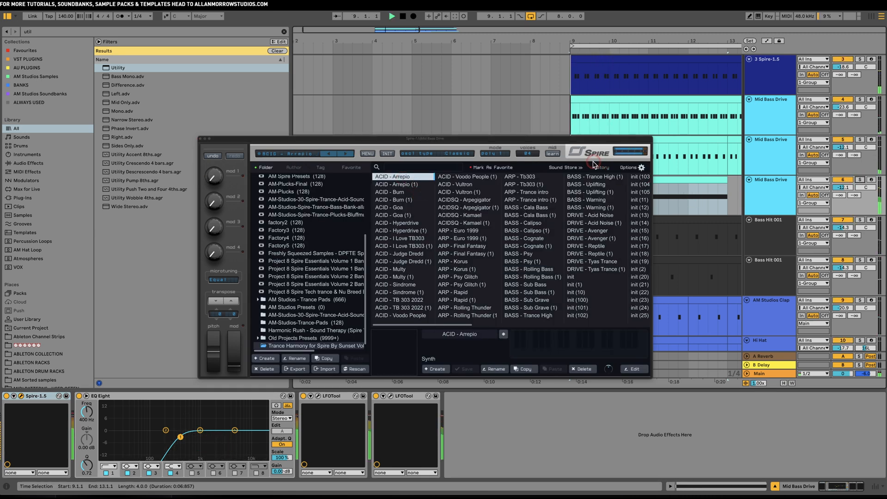
Step: Audition the ACID - Arrepio (1), ACID - Burn, ACID - Burn (1) and ACID - Goa presets in Spire during playback
{"action": "left_click_drag", "start_coordinate": [510, 139], "coordinate": [458, 192]}
{"action": "left_click", "coordinate": [358, 238]}
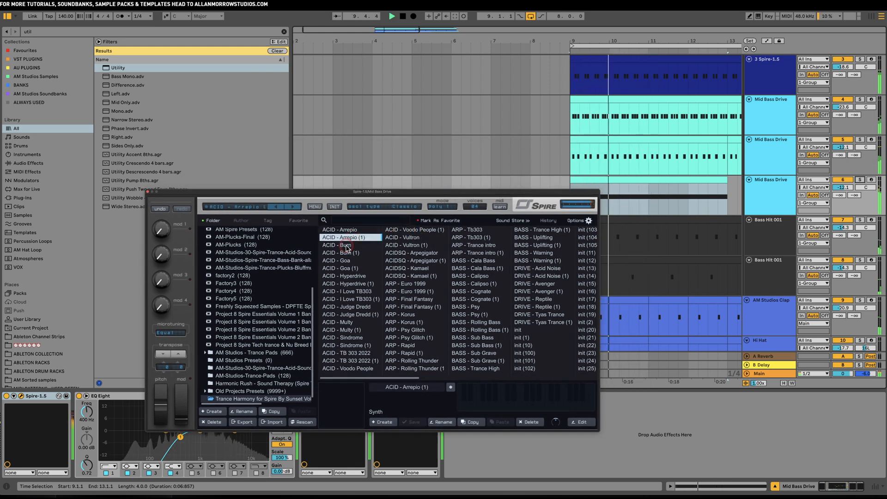
{"action": "left_click", "coordinate": [362, 245]}
{"action": "left_click", "coordinate": [360, 253]}
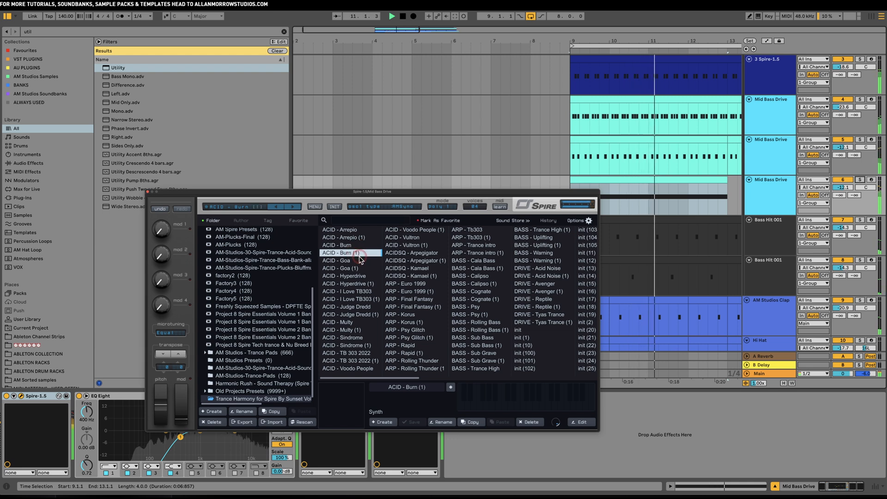
{"action": "left_click", "coordinate": [355, 261]}
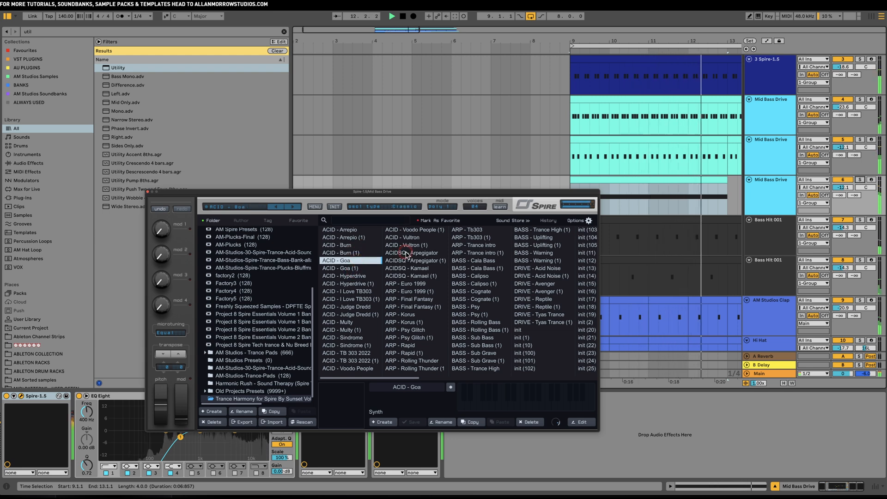
Step: Audition the ACIDSQ presets in Spire from ACIDSQ - Arpegigator through ACIDSQ - Kamael (1)
{"action": "left_click", "coordinate": [400, 270]}
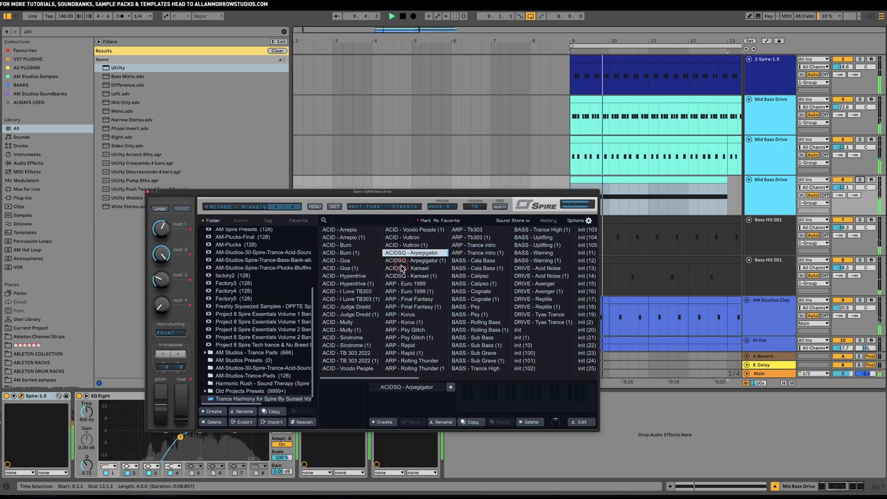
{"action": "left_click", "coordinate": [409, 260]}
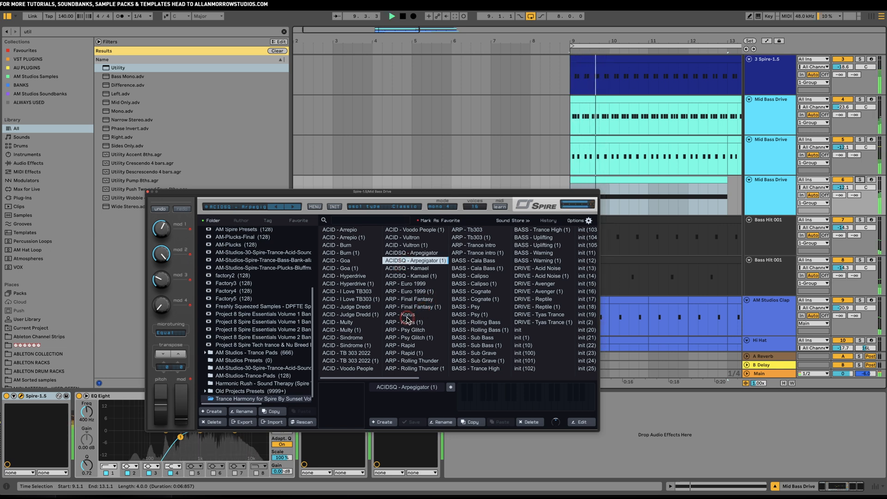
{"action": "left_click", "coordinate": [419, 268]}
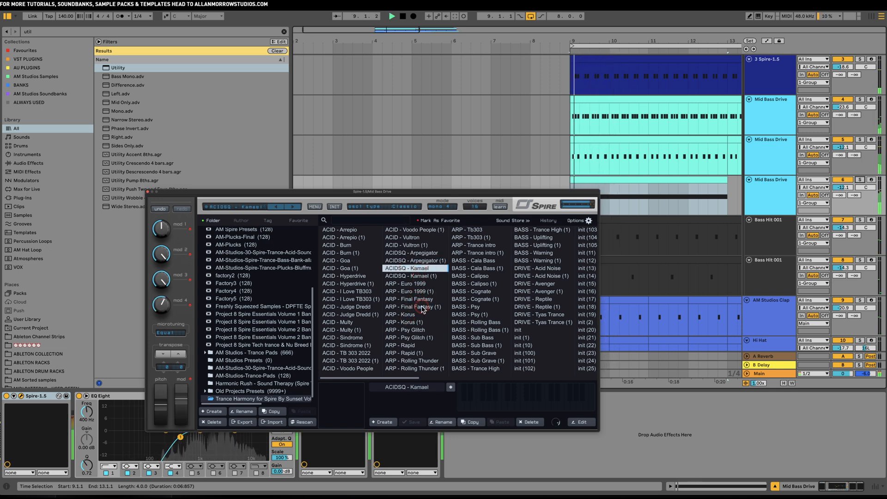
{"action": "left_click_drag", "start_coordinate": [411, 191], "coordinate": [395, 164]}
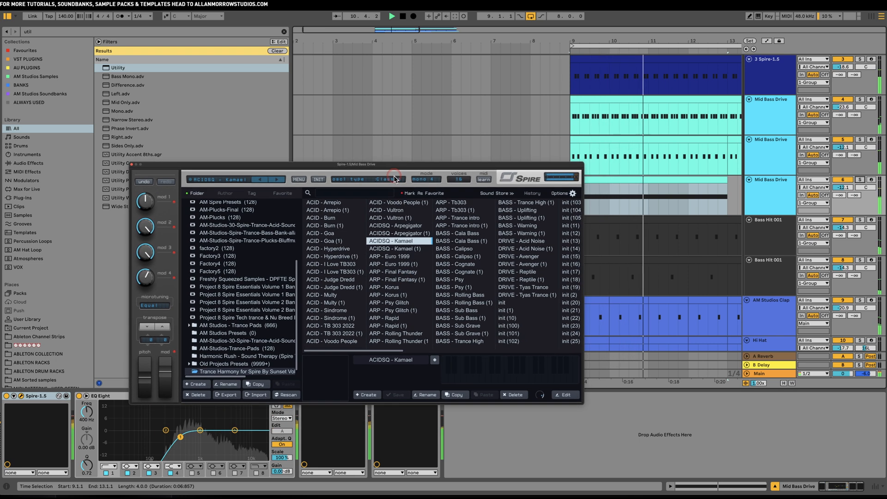
{"action": "left_click", "coordinate": [407, 249]}
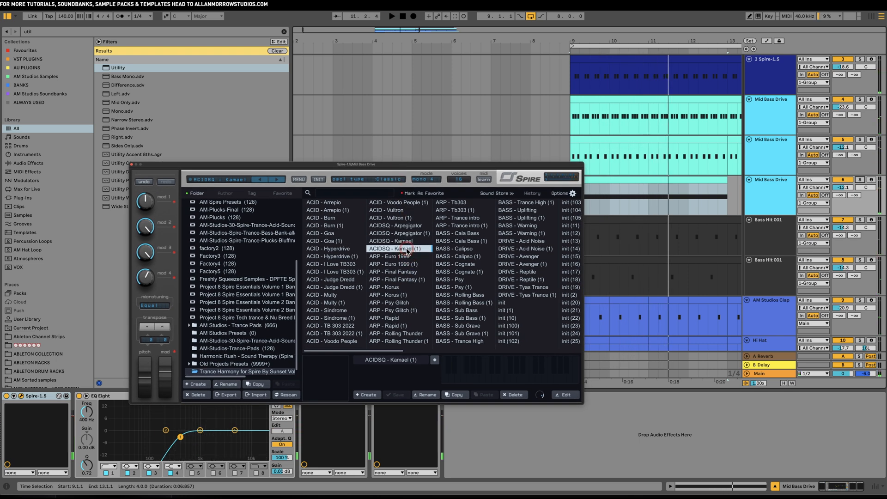
Step: Load the ACID - Sindrome preset, play it in the mix and return Spire to its synth controls
{"action": "left_click", "coordinate": [345, 310]}
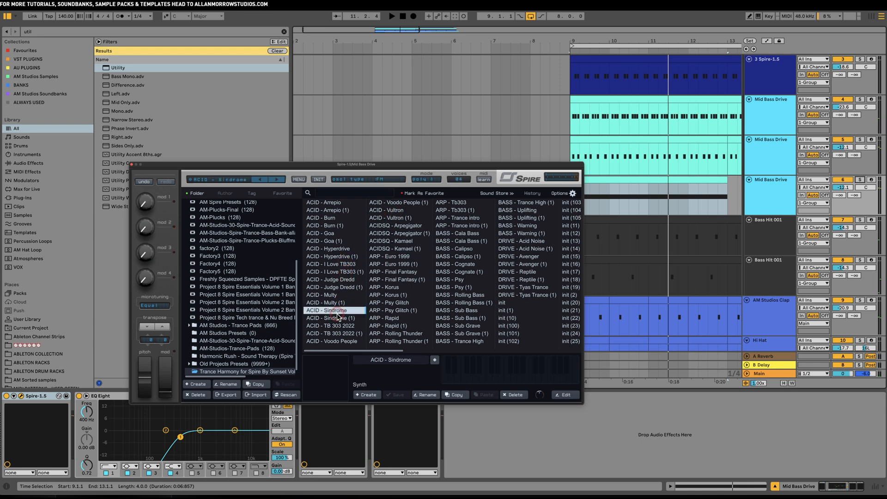
{"action": "key", "text": "space"}
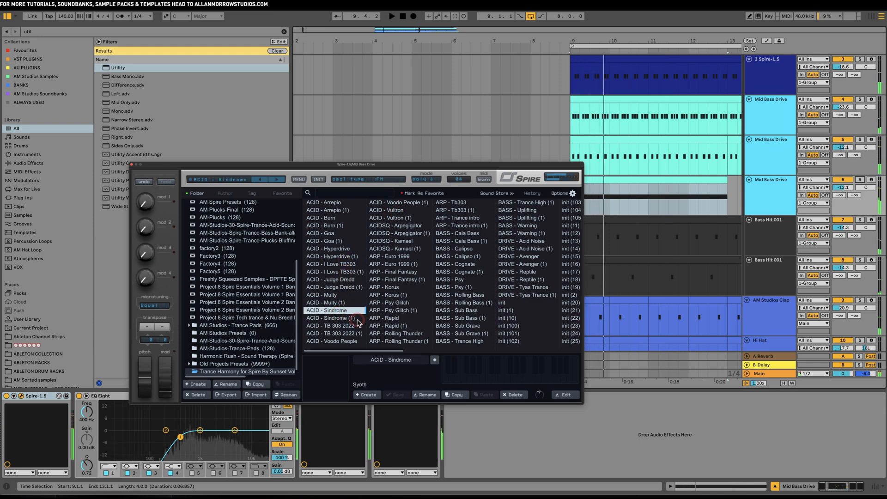
{"action": "left_click_drag", "start_coordinate": [326, 164], "coordinate": [342, 124]}
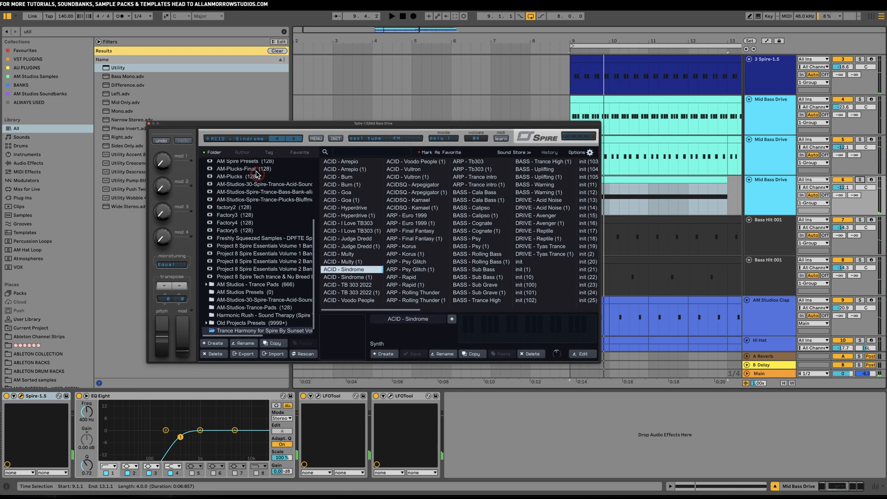
{"action": "left_click", "coordinate": [244, 141]}
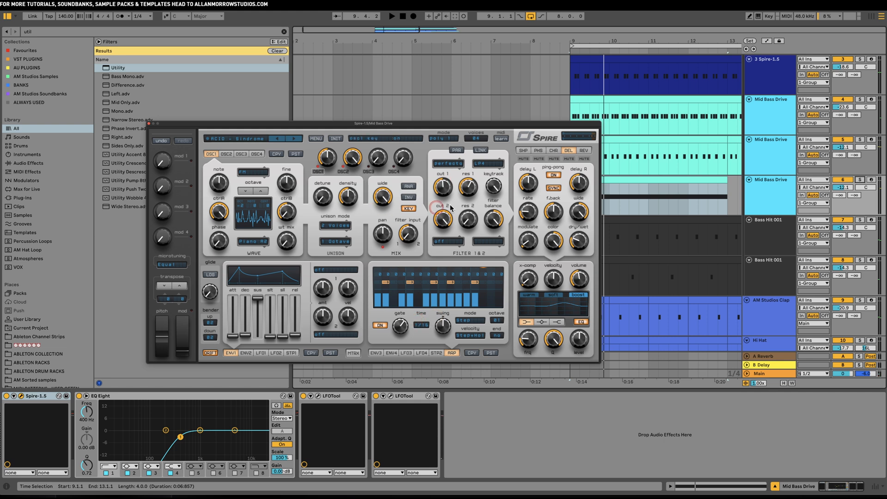
{"action": "key", "text": "space"}
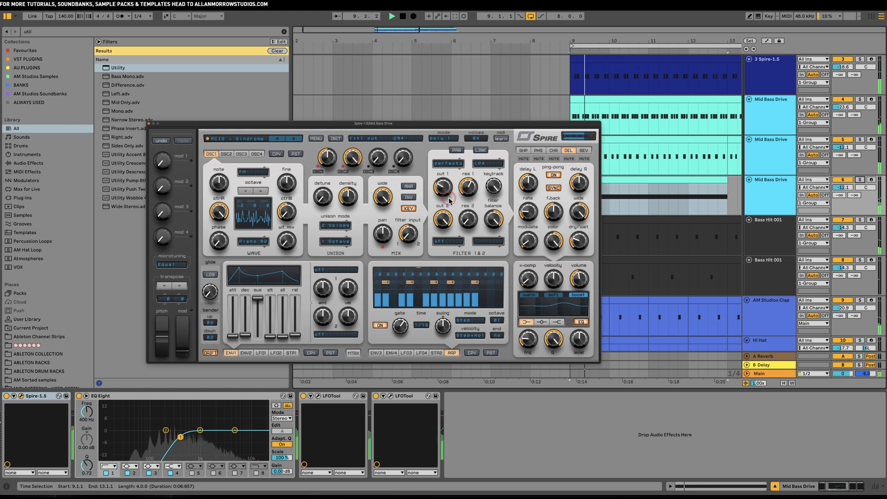
Step: Solo the duplicated Mid Bass Drive track and test oscillator 1's controls and filter 1's cutoff in Spire during playback
{"action": "left_click_drag", "start_coordinate": [415, 124], "coordinate": [419, 172]}
{"action": "left_click", "coordinate": [326, 204]}
{"action": "left_click", "coordinate": [265, 237]}
{"action": "left_click", "coordinate": [406, 241]}
{"action": "key", "text": "space"}
{"action": "left_click", "coordinate": [860, 179]}
{"action": "key", "text": "space"}
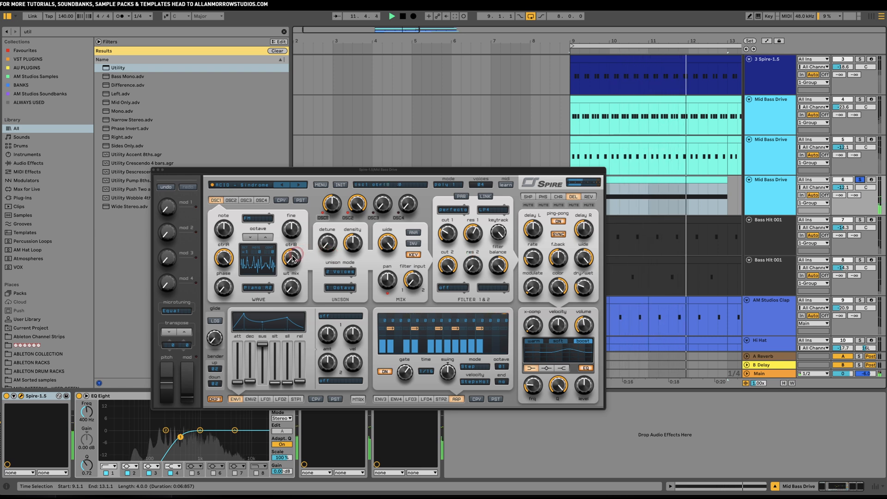
{"action": "left_click_drag", "start_coordinate": [438, 237], "coordinate": [450, 220]}
{"action": "key", "text": "space"}
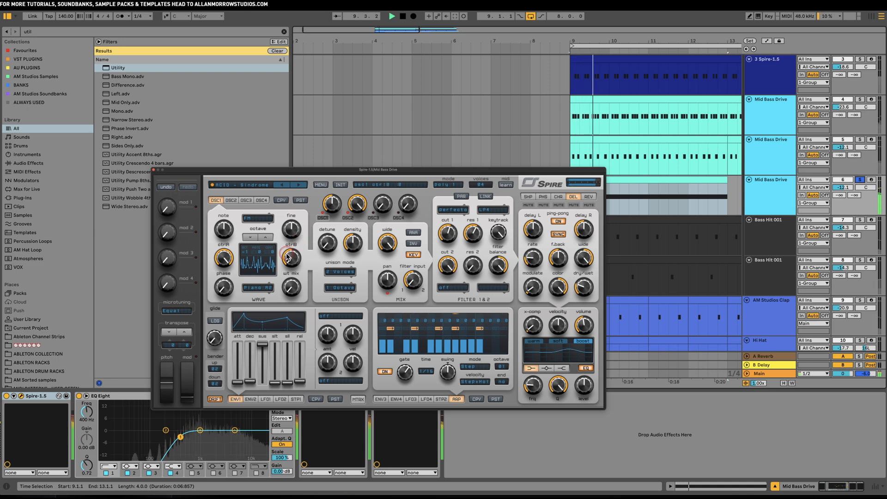
Step: Switch oscillator 1 to the Classic type and shape envelope 1 with zero sustain and a longer decay
{"action": "left_click", "coordinate": [249, 219]}
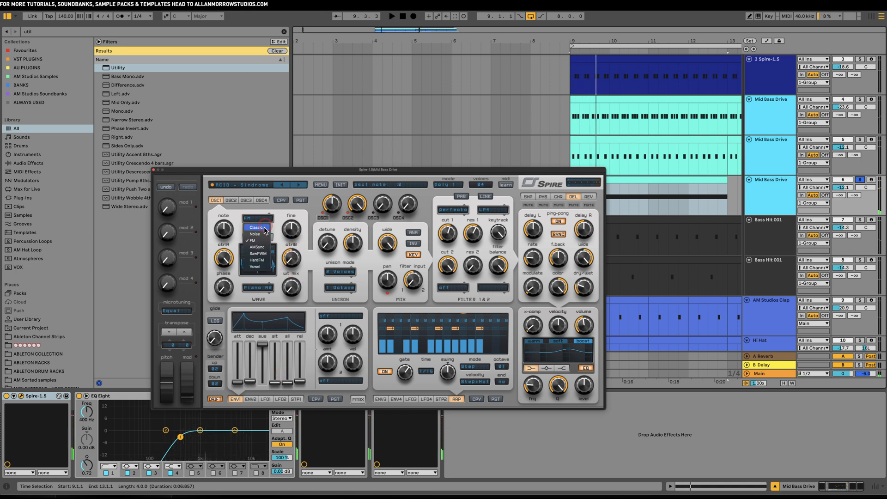
{"action": "left_click", "coordinate": [263, 229]}
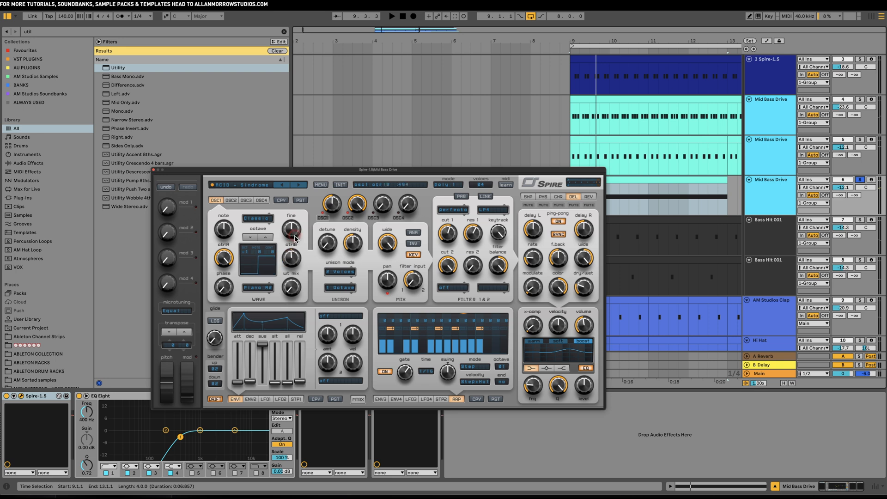
{"action": "key", "text": "space"}
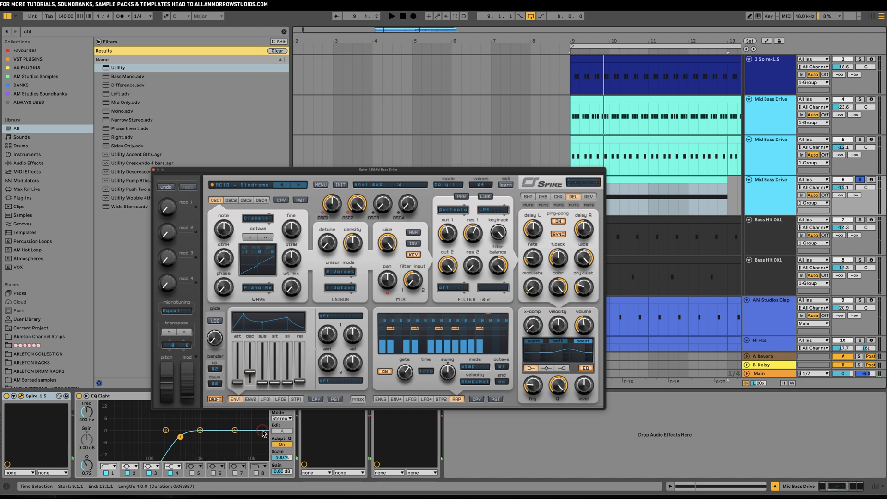
{"action": "key", "text": "space"}
{"action": "left_click_drag", "start_coordinate": [251, 372], "coordinate": [254, 366]}
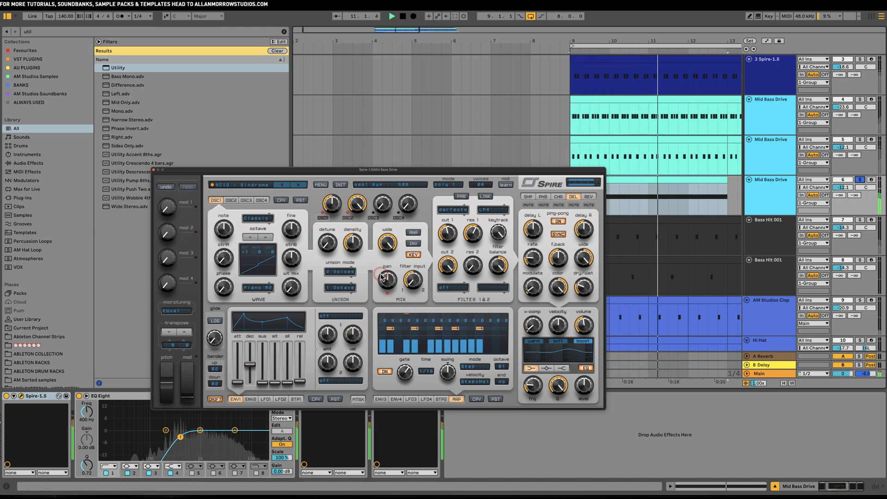
Step: Try different octaves for oscillator 1, turn oscillator 2 off and adjust filter 1's cutoff during soloed playback
{"action": "left_click", "coordinate": [272, 240]}
{"action": "left_click", "coordinate": [270, 239]}
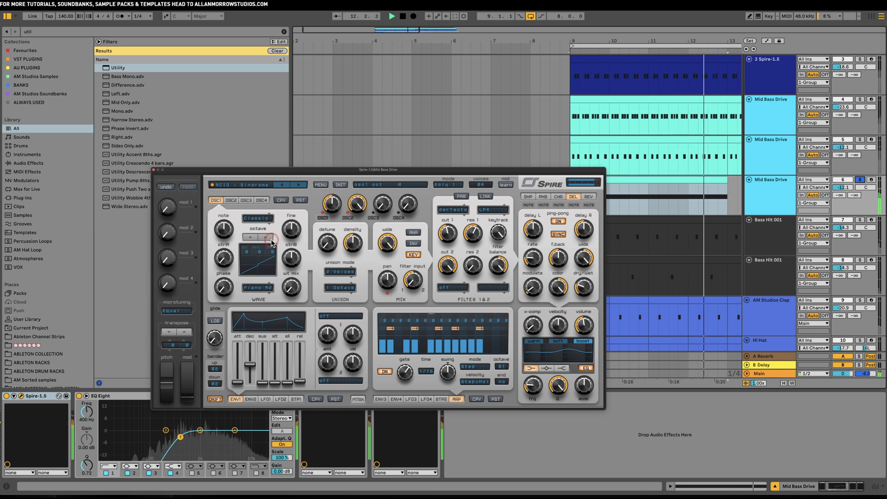
{"action": "key", "text": "space"}
{"action": "key", "text": "space"}
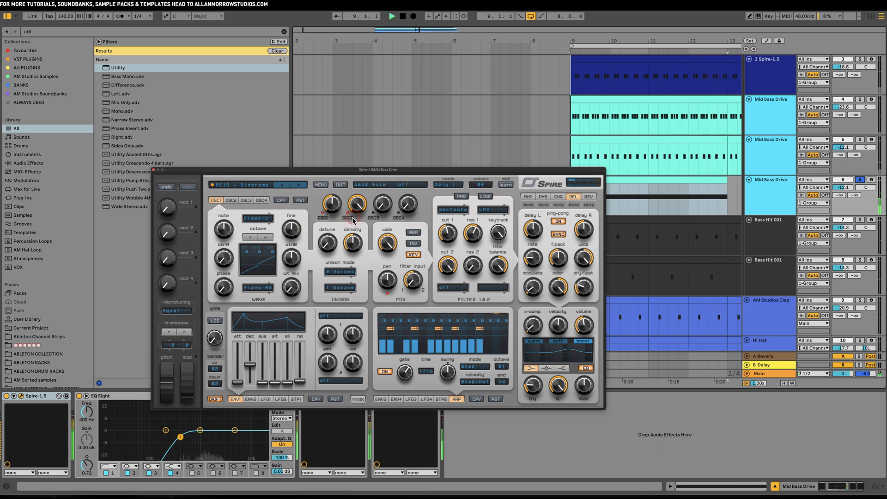
{"action": "left_click", "coordinate": [251, 238]}
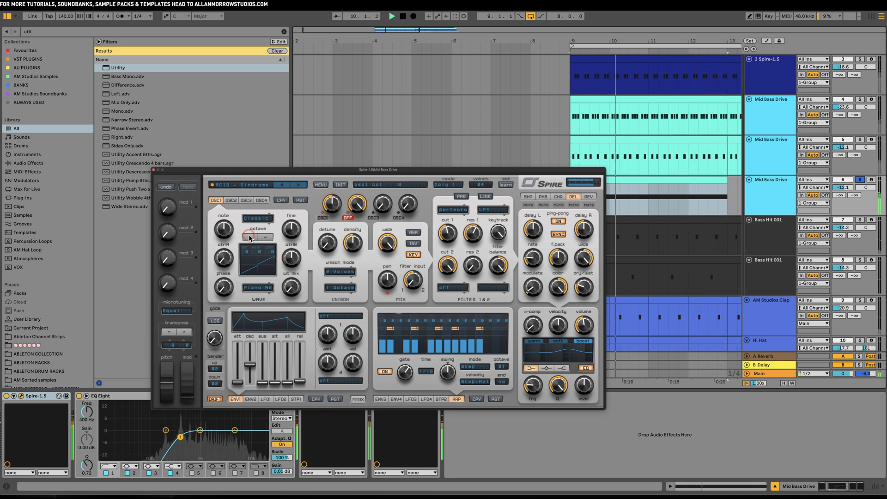
{"action": "mouse_move", "coordinate": [446, 234]}
{"action": "left_mouse_down"}
{"action": "mouse_move", "coordinate": [444, 247]}
{"action": "mouse_move", "coordinate": [445, 239]}
{"action": "left_mouse_up"}
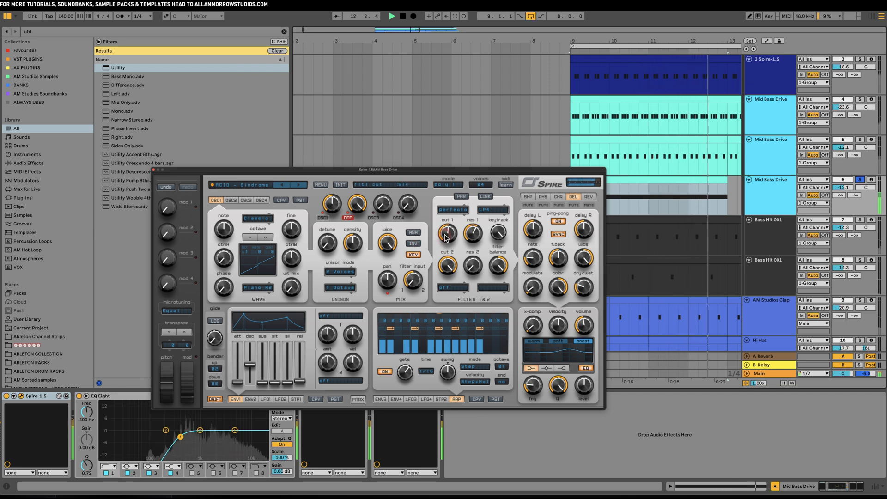
Step: Unsolo the duplicated Mid Bass Drive track and play it together with the other tracks
{"action": "left_click", "coordinate": [842, 195]}
{"action": "key", "text": "space"}
{"action": "left_click", "coordinate": [854, 181]}
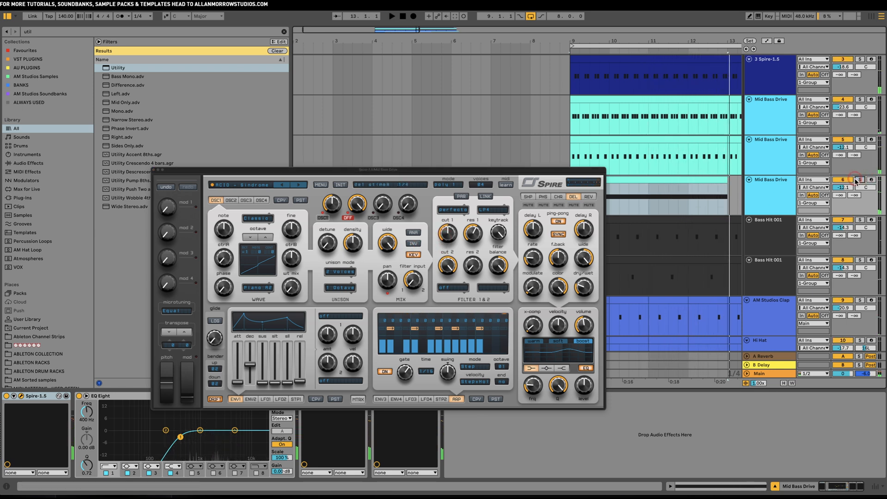
{"action": "key", "text": "space"}
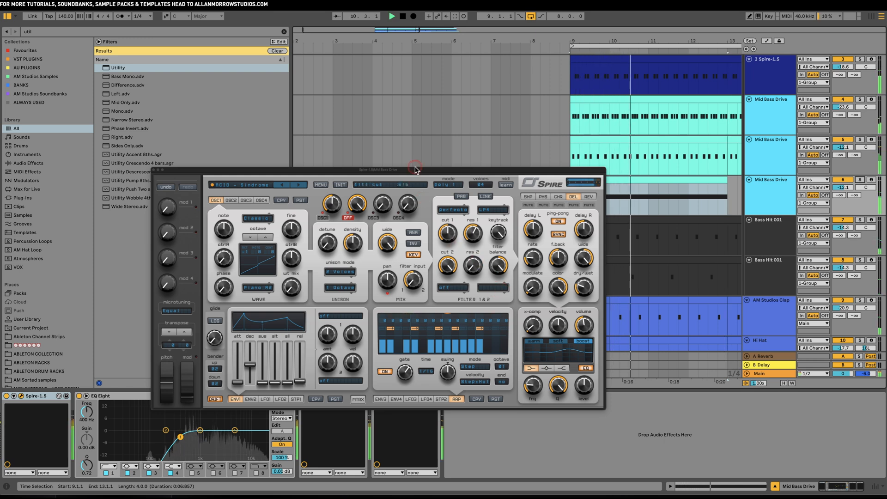
Step: Adjust Spire's arpeggiator gate length and fine-tune filter 1's cutoff while listening in the full mix
{"action": "left_click_drag", "start_coordinate": [417, 171], "coordinate": [388, 141]}
{"action": "left_click", "coordinate": [783, 141]}
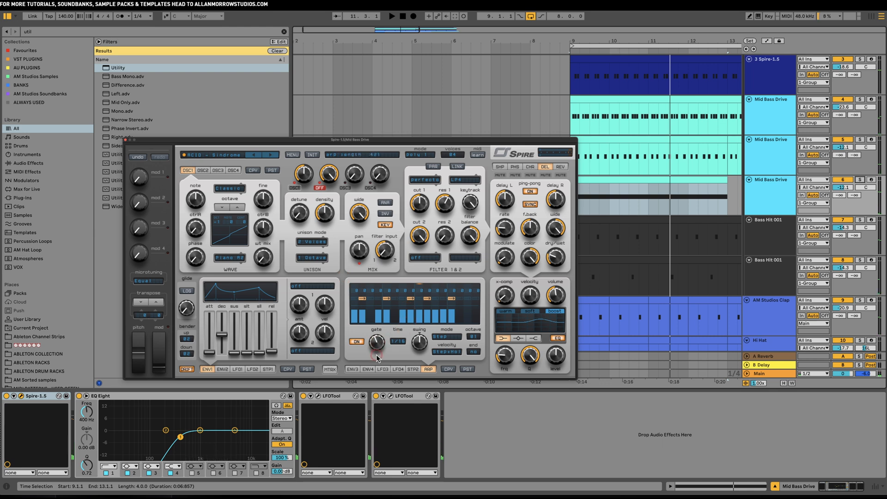
{"action": "key", "text": "space"}
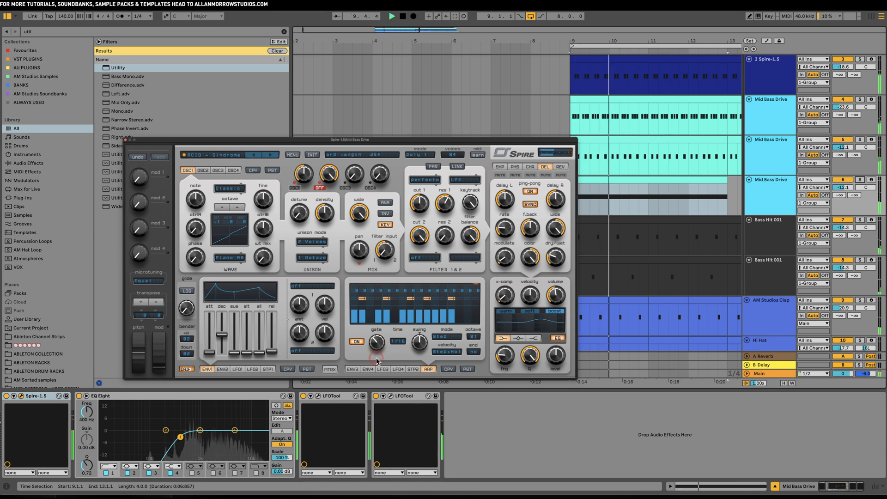
{"action": "left_click_drag", "start_coordinate": [420, 196], "coordinate": [422, 203]}
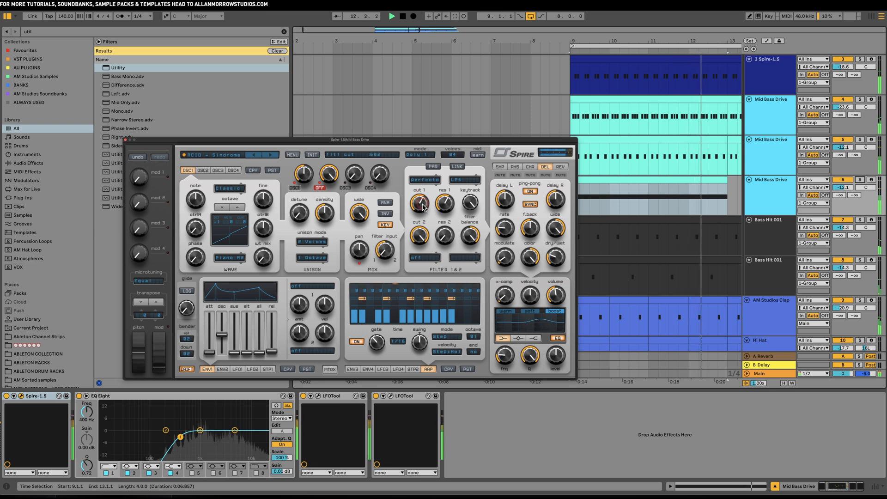
Step: Duplicate the sustained-note clip on the third Mid Bass Drive track so it also fills bars 13 to 17
{"action": "left_click_drag", "start_coordinate": [439, 143], "coordinate": [391, 126]}
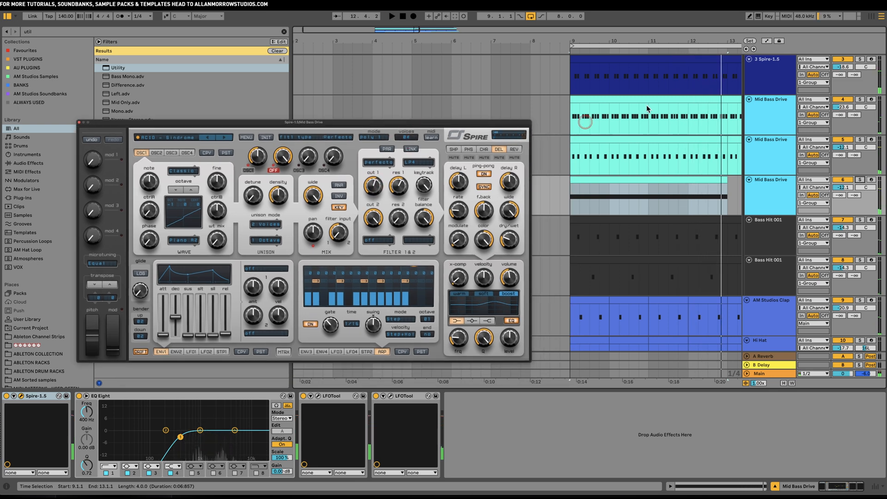
{"action": "scroll", "coordinate": [658, 147], "scroll_direction": "right", "scroll_amount": 3}
{"action": "left_click_drag", "start_coordinate": [575, 42], "coordinate": [575, 40]}
{"action": "left_click_drag", "start_coordinate": [480, 122], "coordinate": [410, 226]}
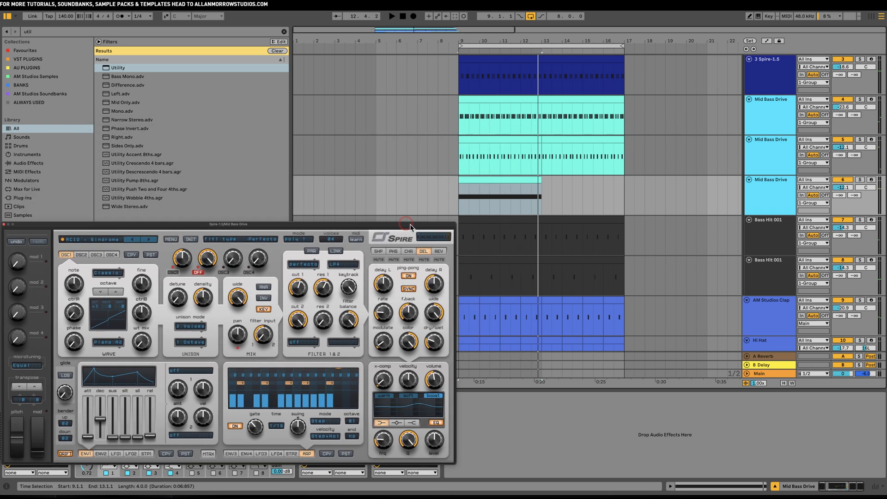
{"action": "left_click", "coordinate": [518, 181]}
{"action": "key", "text": "ctrl+d"}
{"action": "key", "text": "space"}
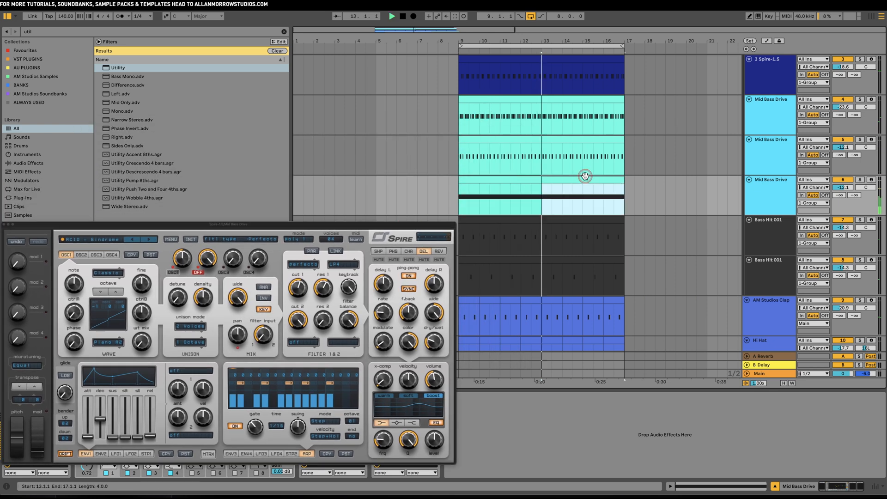
Step: Stop playback, solo and select the third Mid Bass Drive track, and place Spire clear of its clips
{"action": "left_click_drag", "start_coordinate": [357, 227], "coordinate": [392, 201]}
{"action": "key", "text": "space"}
{"action": "left_click", "coordinate": [859, 179]}
{"action": "left_click", "coordinate": [784, 184]}
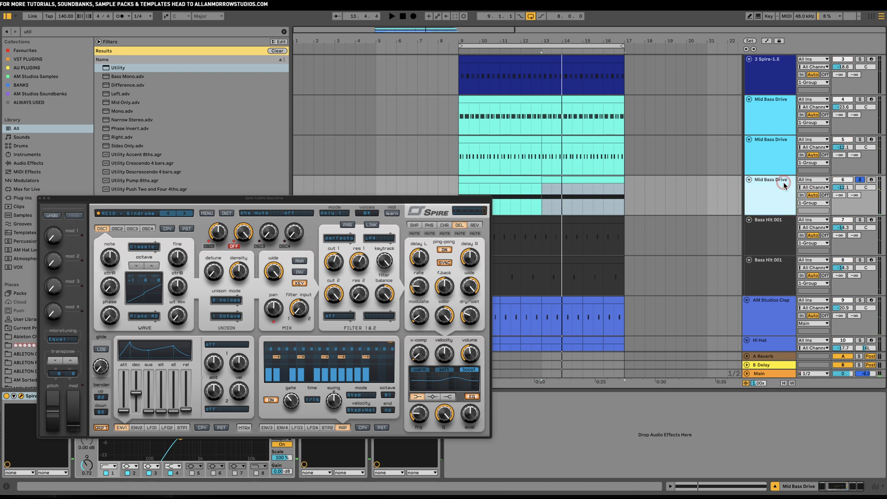
{"action": "left_click_drag", "start_coordinate": [321, 200], "coordinate": [534, 225]}
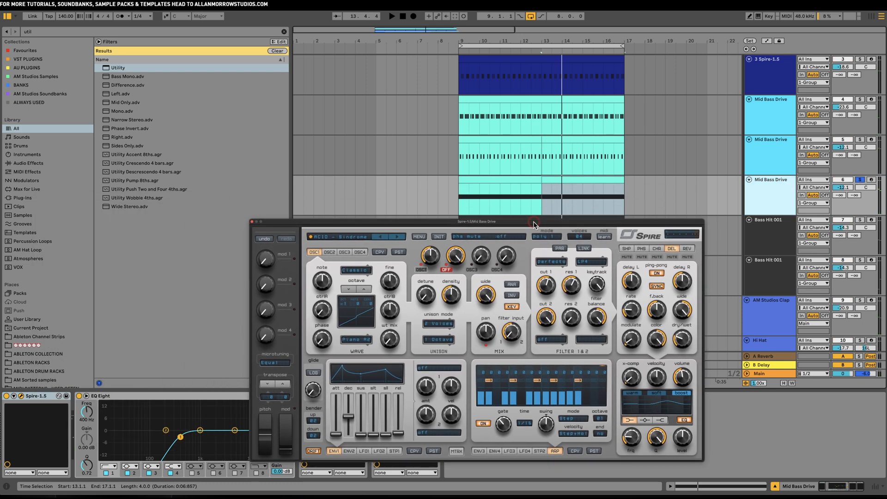
Step: Change Spire's filter 1 mode from LP4 to BP4 and audition the sustained note
{"action": "key", "text": "space"}
{"action": "left_click", "coordinate": [596, 283]}
{"action": "left_click", "coordinate": [552, 262]}
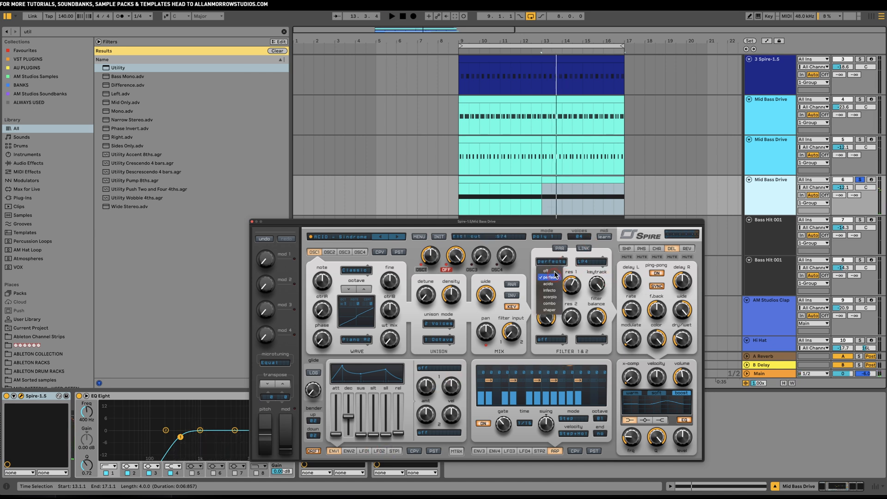
{"action": "left_click", "coordinate": [592, 262]}
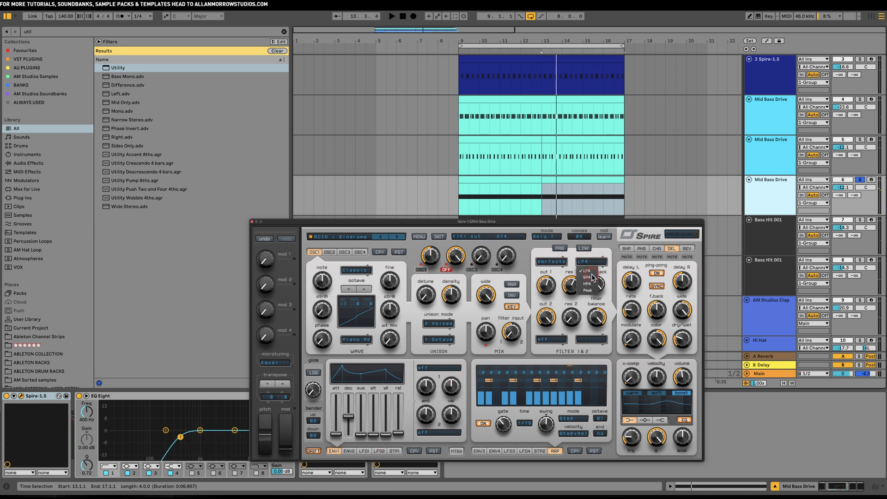
{"action": "left_click", "coordinate": [587, 277]}
{"action": "key", "text": "space"}
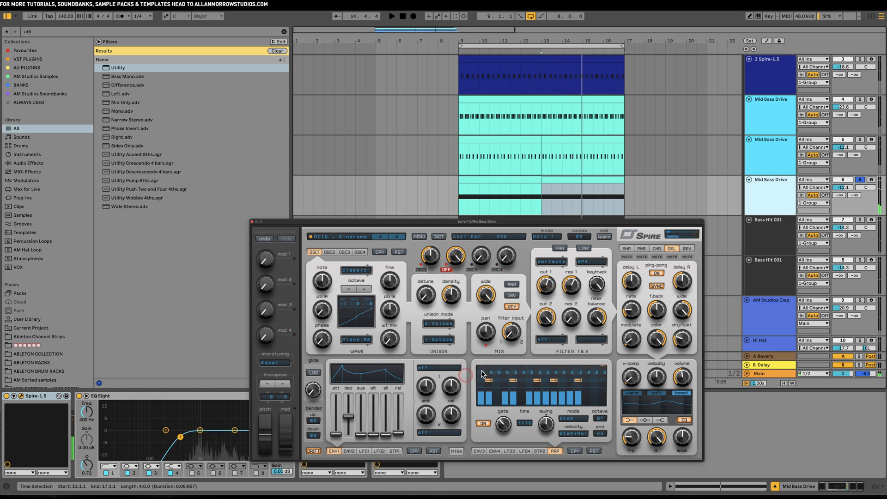
Step: Lower the third Mid Bass Drive track to -19.4 dB and fine-tune Spire's filter cutoffs with all three Mid Bass Drive tracks soloed
{"action": "left_click_drag", "start_coordinate": [839, 190], "coordinate": [838, 196]}
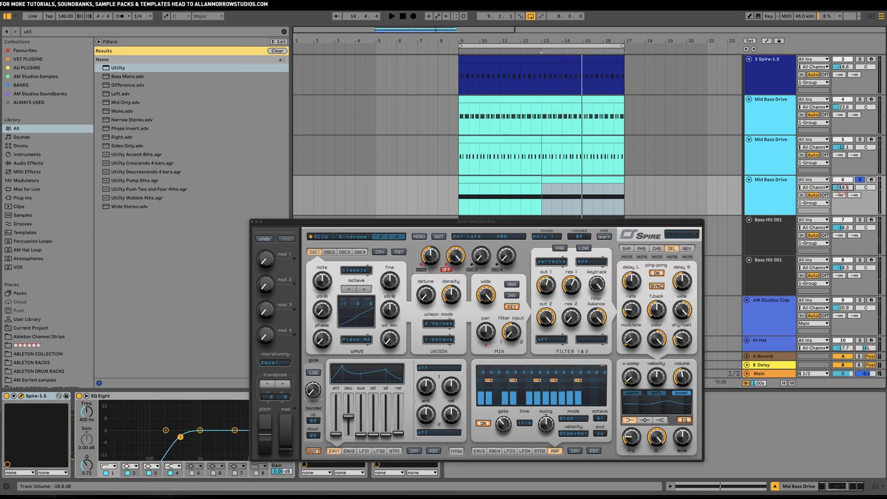
{"action": "left_click", "coordinate": [859, 99]}
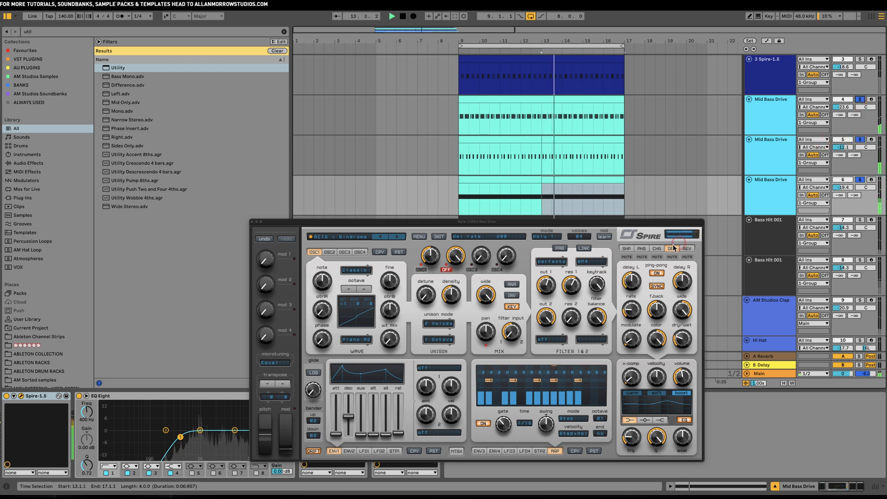
{"action": "left_click", "coordinate": [552, 319]}
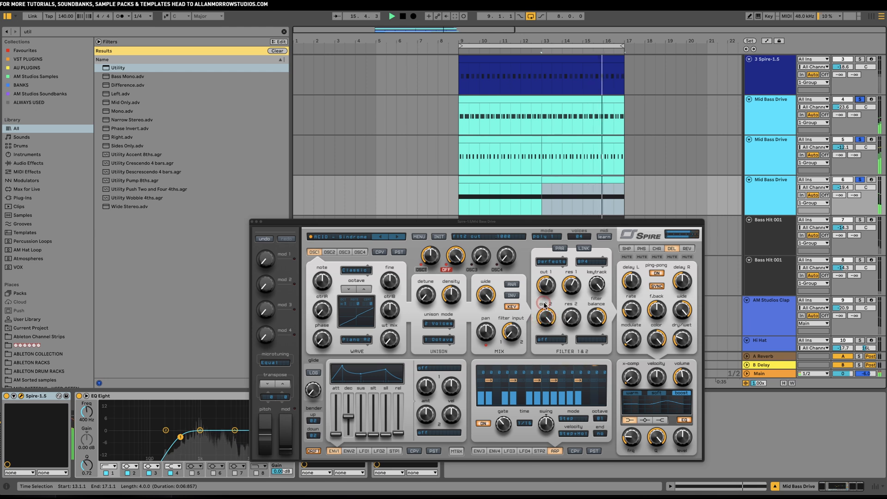
{"action": "left_click_drag", "start_coordinate": [550, 288], "coordinate": [553, 297]}
{"action": "key", "text": "space"}
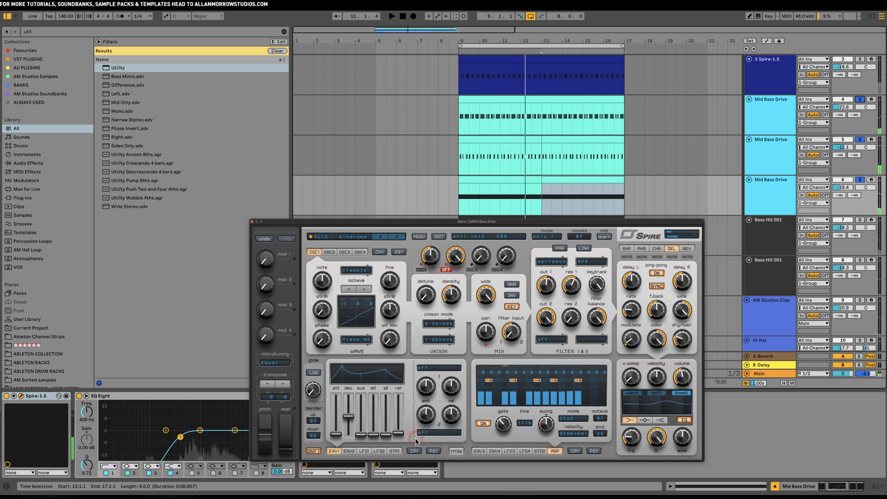
Step: Assign Spire's LFO1 to Cutoff 1, raise its modulation amount slightly, and check the arpeggiated sound during playback
{"action": "left_click", "coordinate": [366, 451]}
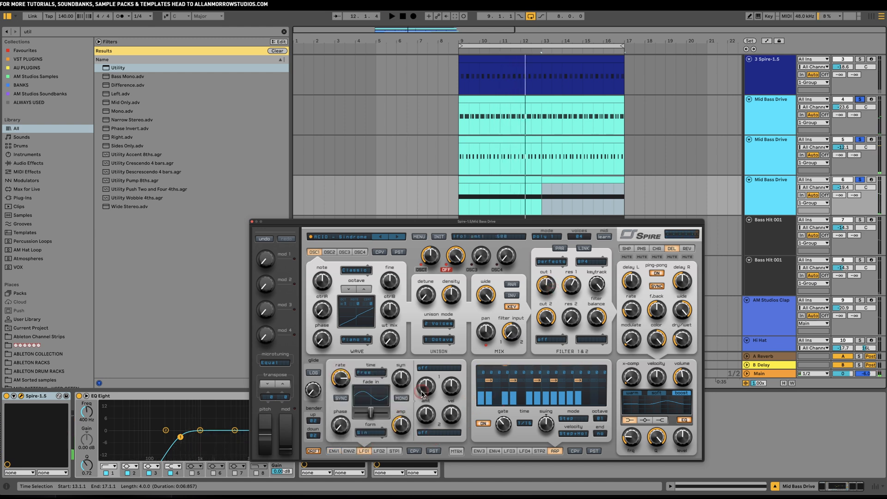
{"action": "left_click", "coordinate": [438, 367]}
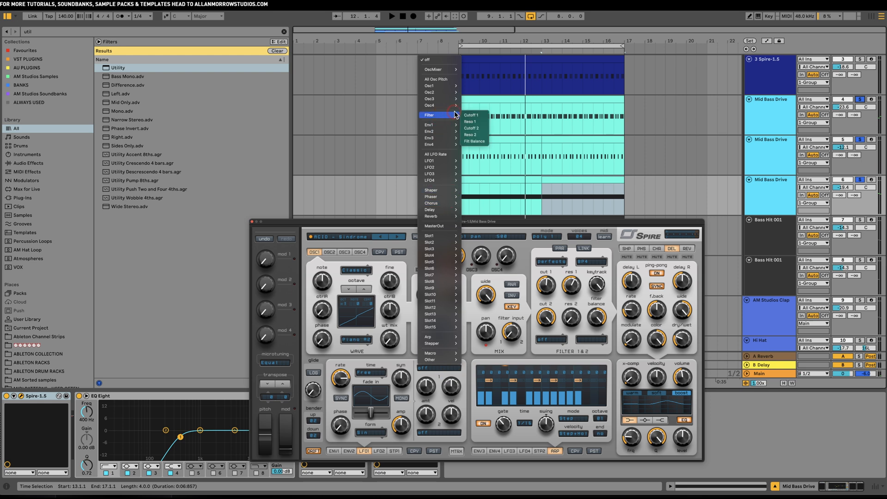
{"action": "left_click", "coordinate": [470, 115]}
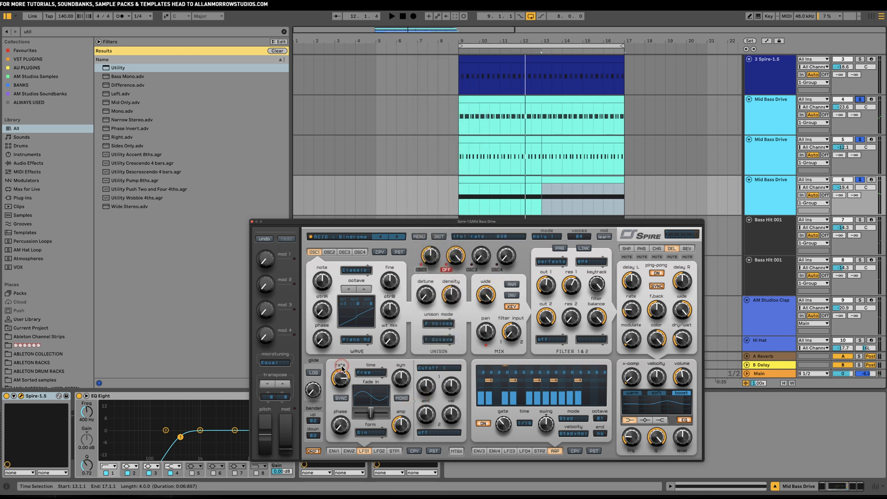
{"action": "left_click_drag", "start_coordinate": [431, 379], "coordinate": [431, 375]}
{"action": "key", "text": "space"}
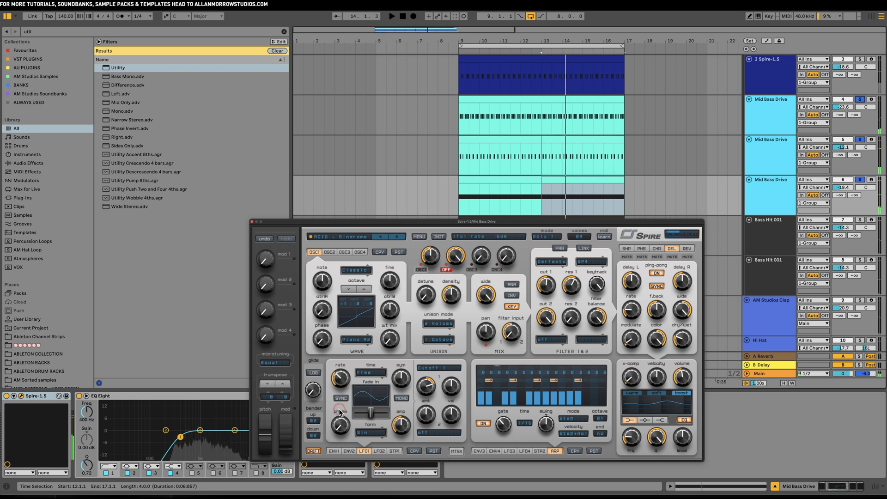
{"action": "key", "text": "space"}
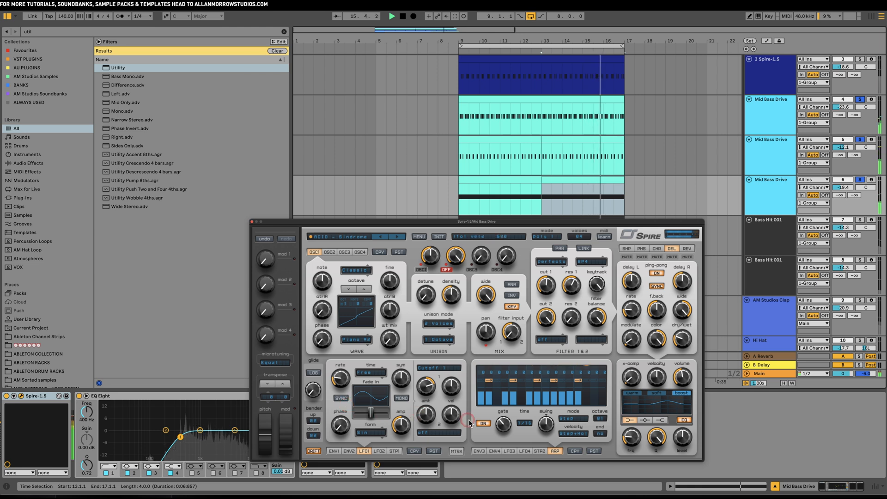
{"action": "left_click_drag", "start_coordinate": [508, 432], "coordinate": [507, 433]}
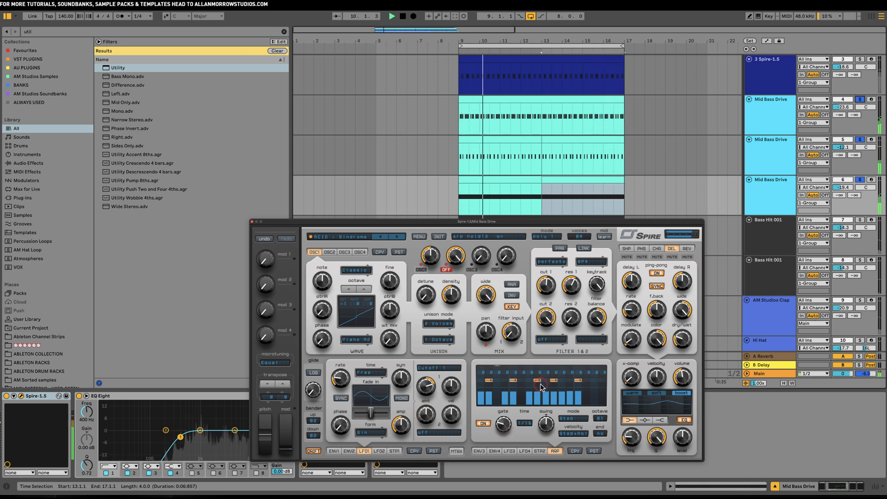
Step: Adjust the dry/wet mix of Spire's shaper effect while listening to the three soloed bass layers
{"action": "left_click", "coordinate": [626, 249]}
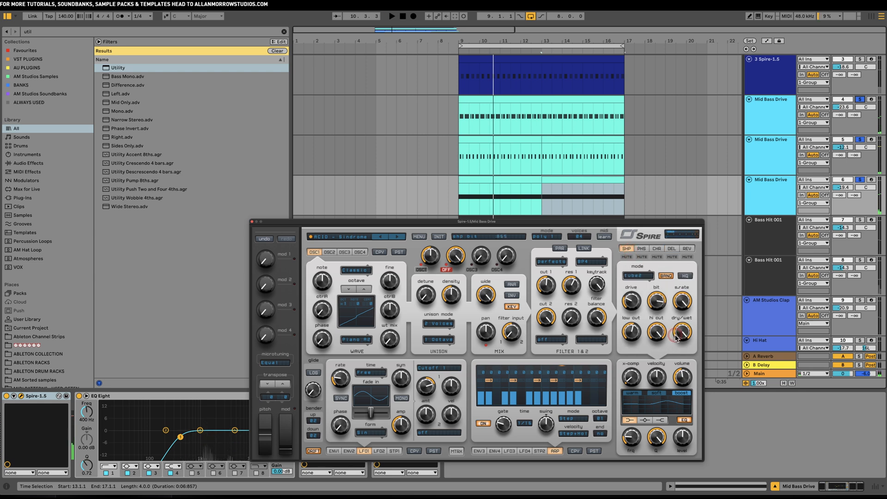
{"action": "left_click_drag", "start_coordinate": [679, 363], "coordinate": [679, 369]}
{"action": "key", "text": "space"}
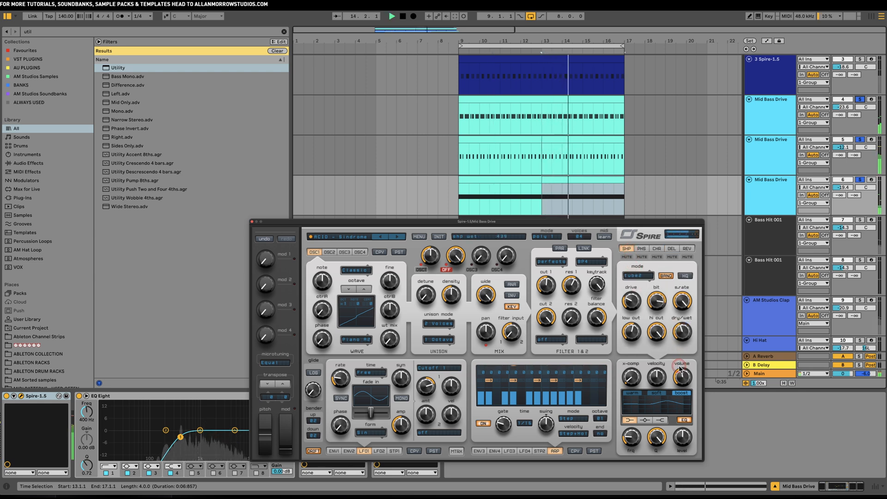
{"action": "left_click_drag", "start_coordinate": [677, 363], "coordinate": [681, 381]}
{"action": "key", "text": "space"}
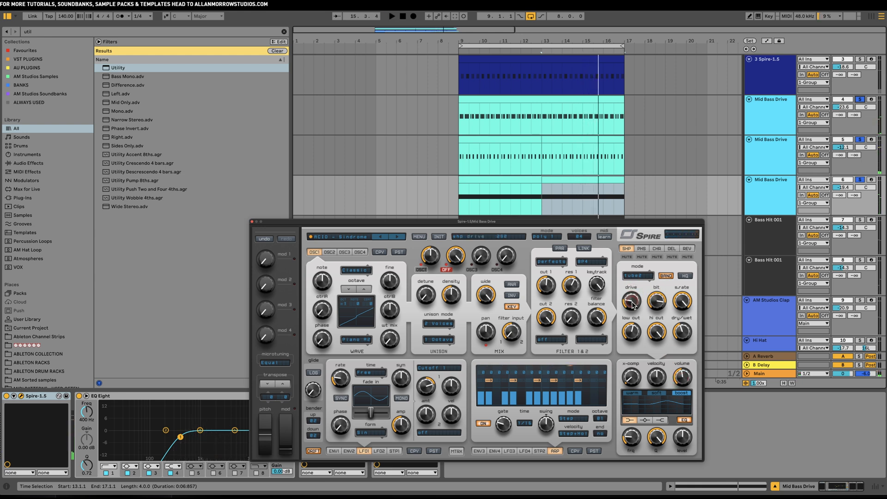
{"action": "key", "text": "space"}
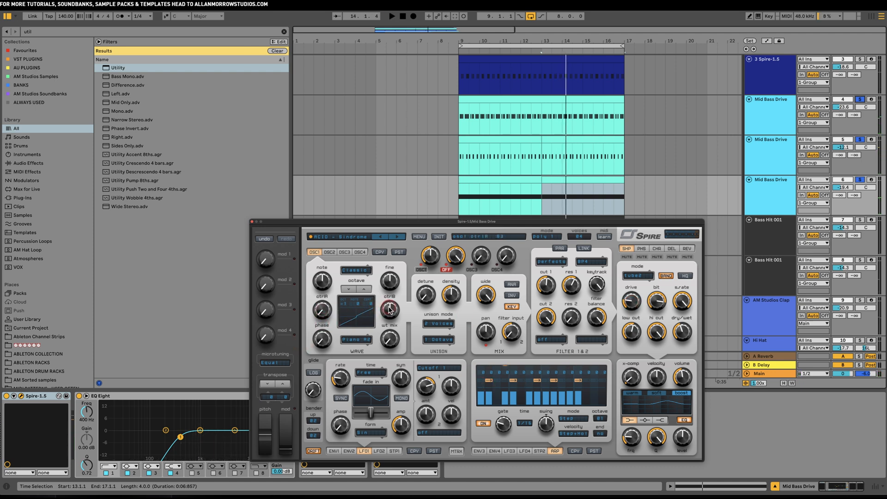
{"action": "key", "text": "space"}
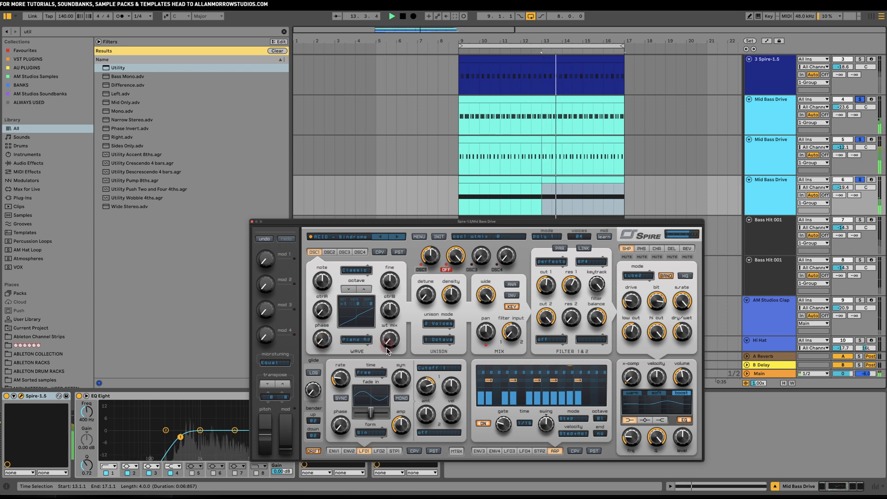
{"action": "left_click", "coordinate": [456, 289]}
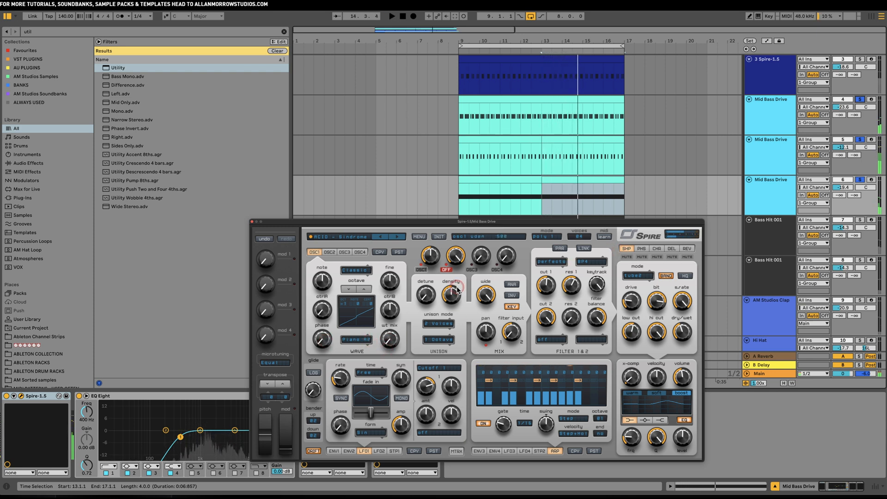
Step: Fine-tune the dry/wet mix of Spire's delay effect during playback
{"action": "left_click", "coordinate": [671, 248]}
{"action": "left_click", "coordinate": [685, 287]}
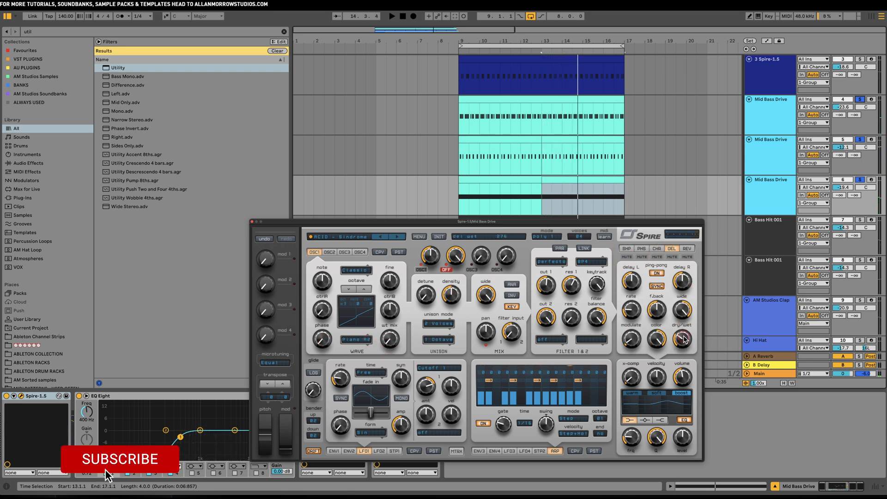
{"action": "key", "text": "space"}
{"action": "left_click_drag", "start_coordinate": [684, 331], "coordinate": [684, 329]}
Step: Unsolo the Mid Bass Drive tracks, play the full mix, and place Spire clear of the clips
{"action": "left_click", "coordinate": [852, 198]}
{"action": "left_click", "coordinate": [859, 179]}
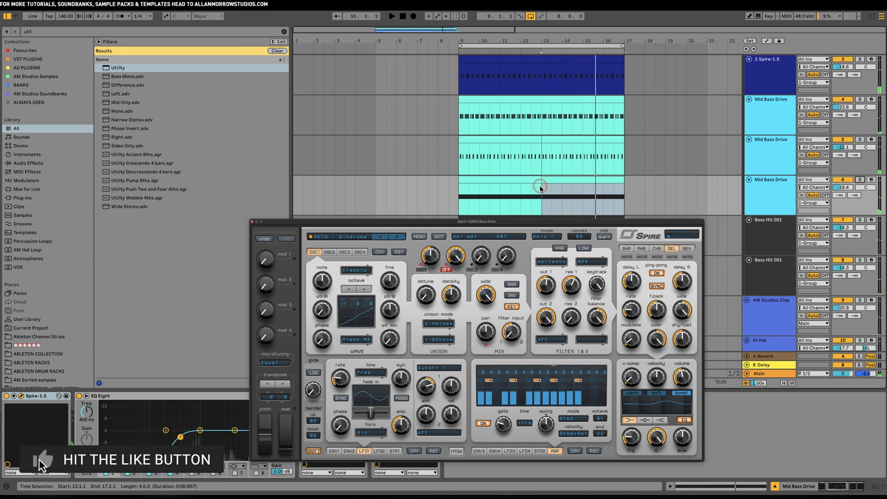
{"action": "left_click", "coordinate": [539, 185]}
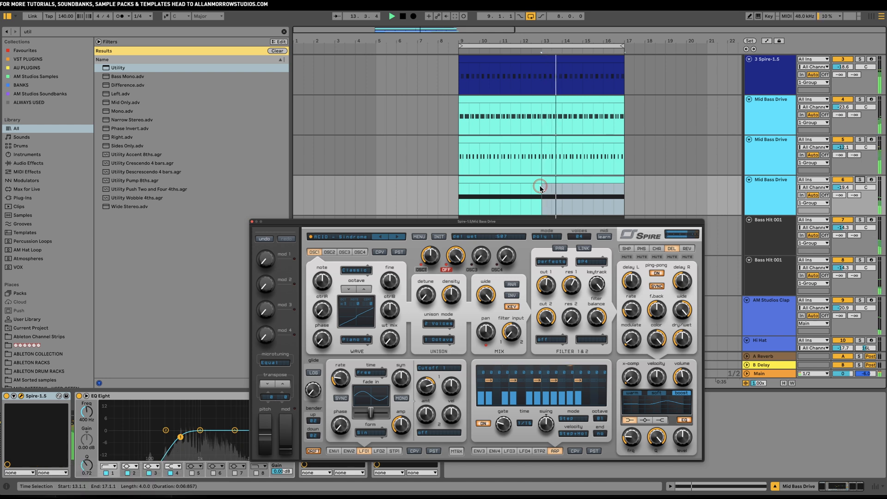
{"action": "left_click_drag", "start_coordinate": [404, 224], "coordinate": [183, 139]}
{"action": "key", "text": "space"}
{"action": "key", "text": "space"}
{"action": "scroll", "coordinate": [742, 167], "scroll_direction": "up", "scroll_amount": 3}
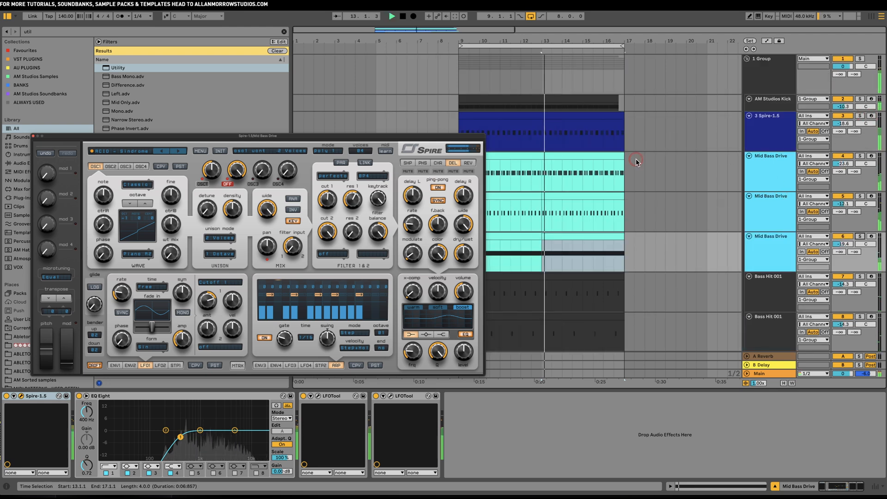
Step: Close Spire and play the AM Studios Kick and 3 Spire-1.5 tracks soloed together
{"action": "left_click", "coordinate": [33, 135]}
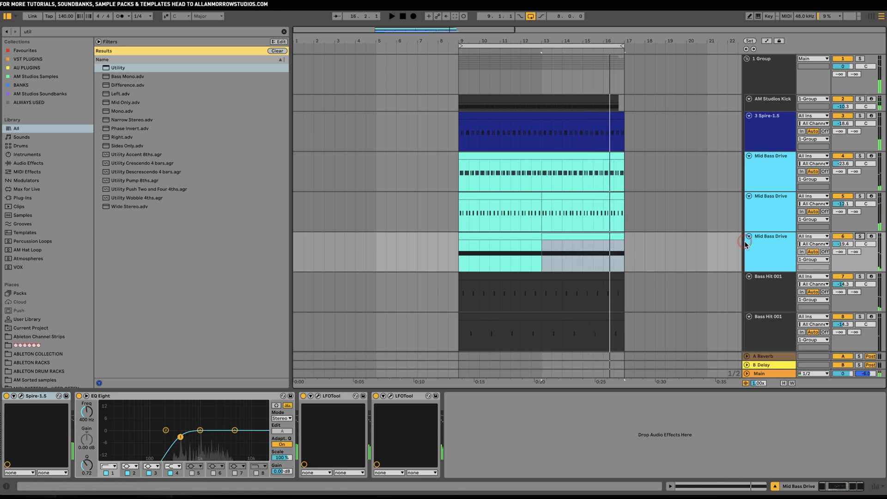
{"action": "left_click", "coordinate": [860, 98]}
{"action": "left_click", "coordinate": [766, 135]}
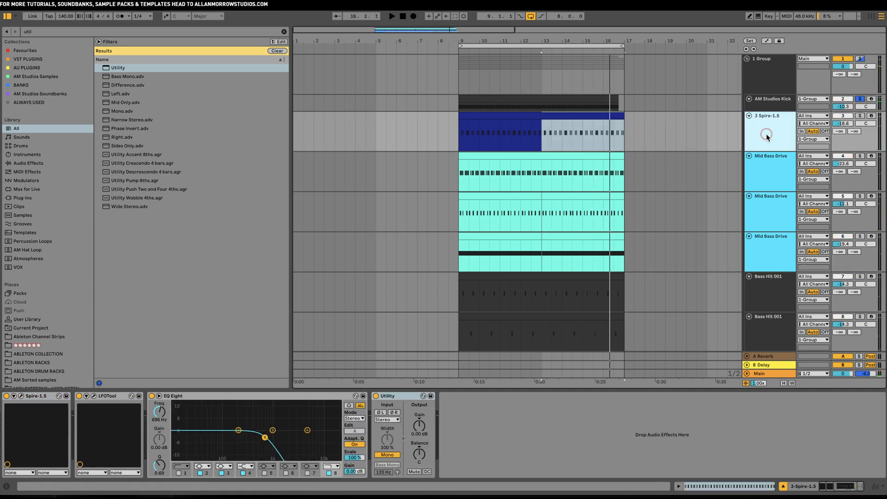
{"action": "left_click", "coordinate": [860, 115]}
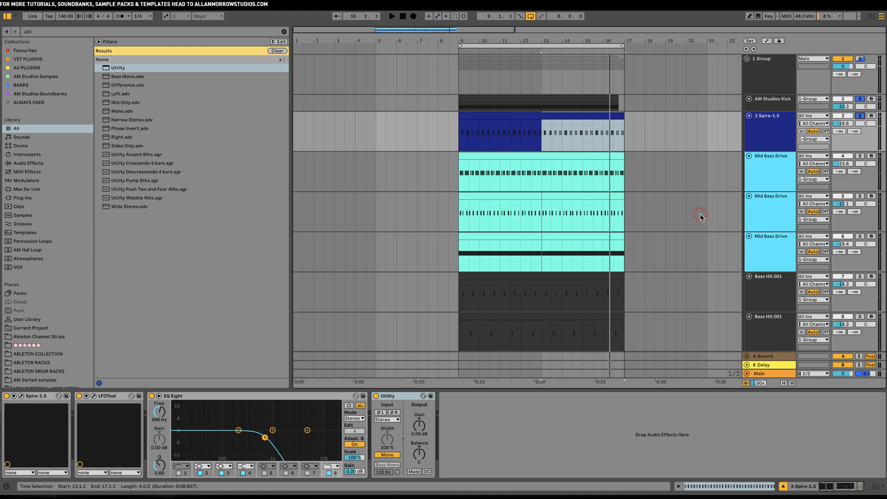
{"action": "key", "text": "space"}
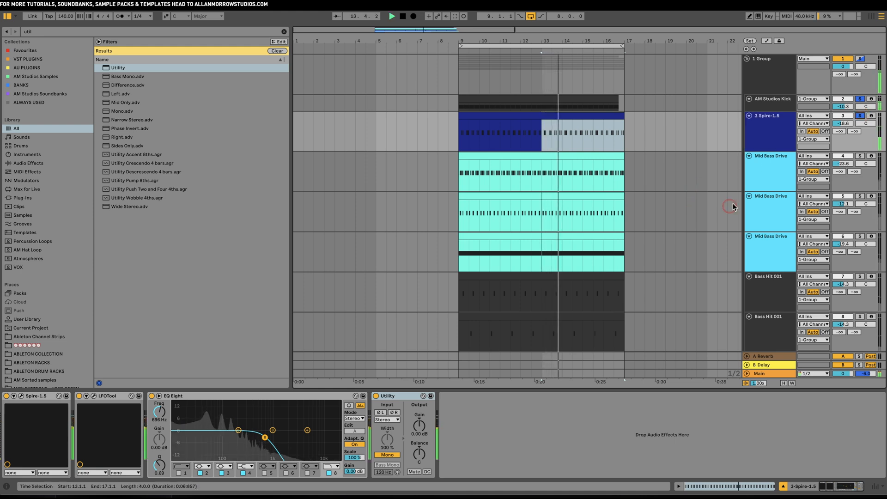
Step: Add the first and second Mid Bass Drive tracks to the soloed kick and bass one at a time during playback
{"action": "left_click", "coordinate": [778, 134]}
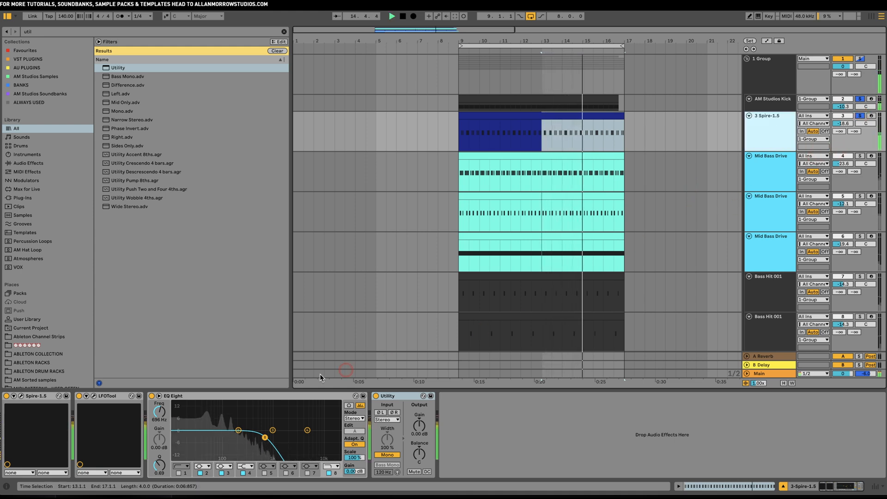
{"action": "left_click", "coordinate": [860, 156]}
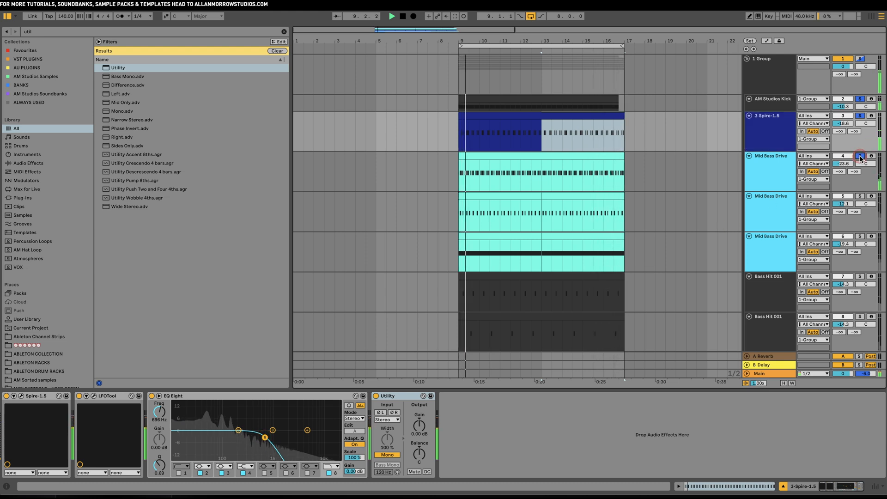
{"action": "left_click", "coordinate": [859, 196]}
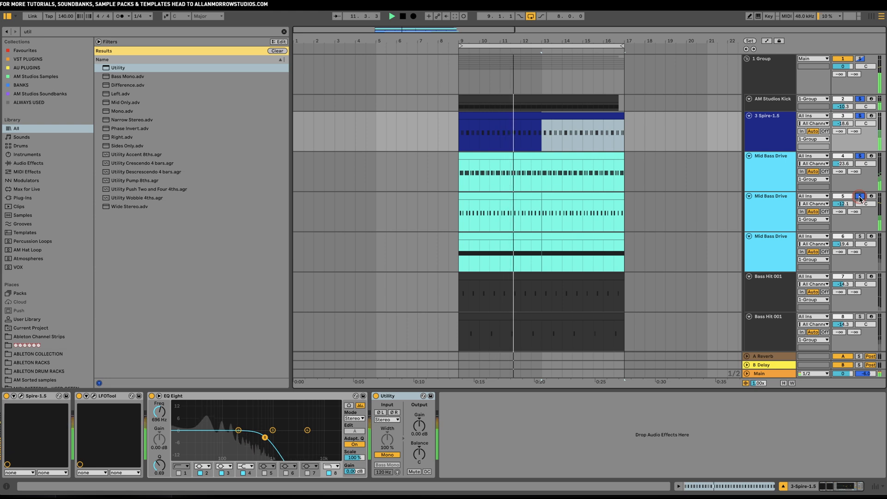
Step: Lower the second Mid Bass Drive track's volume to -14.2 dB while comparing it with the other soloed layers
{"action": "left_click", "coordinate": [780, 198]}
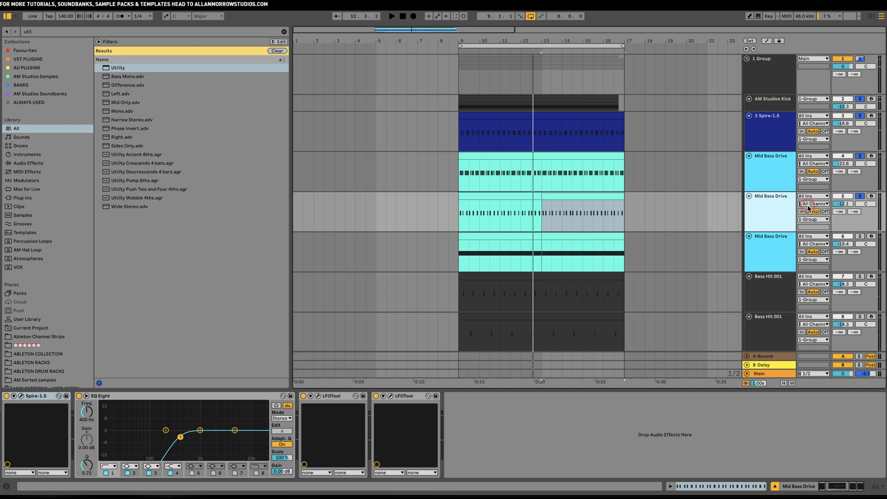
{"action": "left_click", "coordinate": [783, 178]}
{"action": "left_click", "coordinate": [843, 203]}
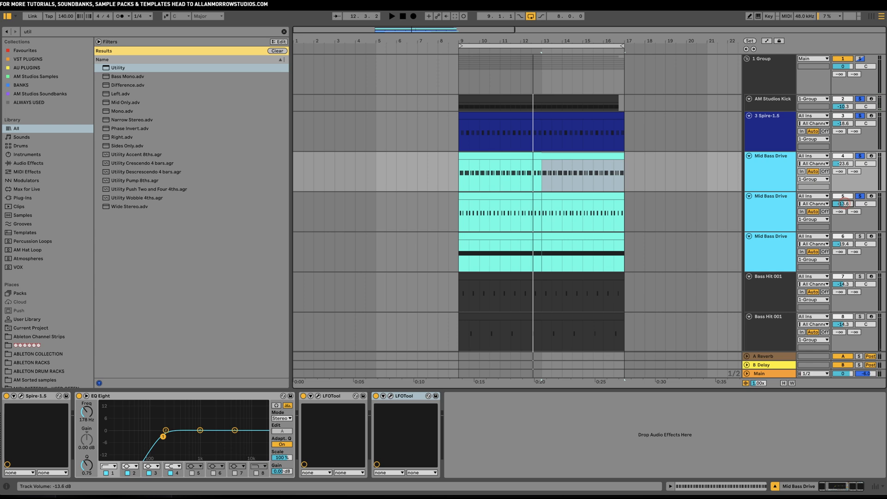
{"action": "left_click", "coordinate": [535, 168]}
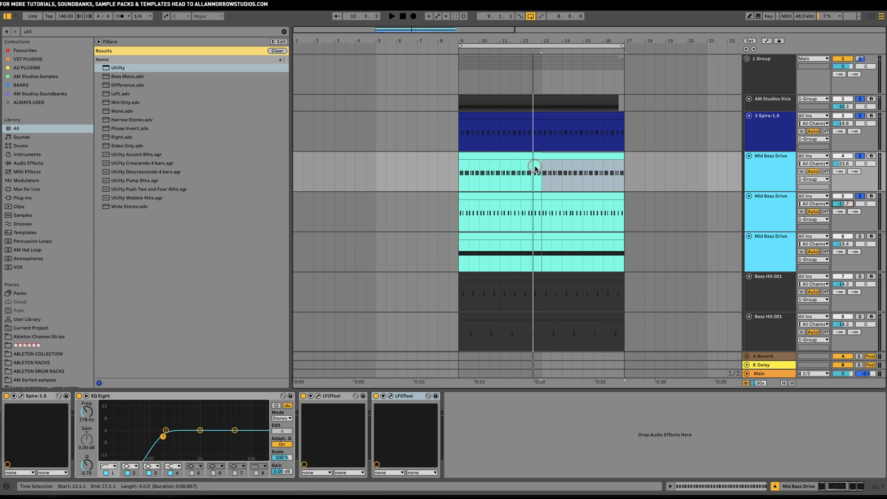
{"action": "key", "text": "space"}
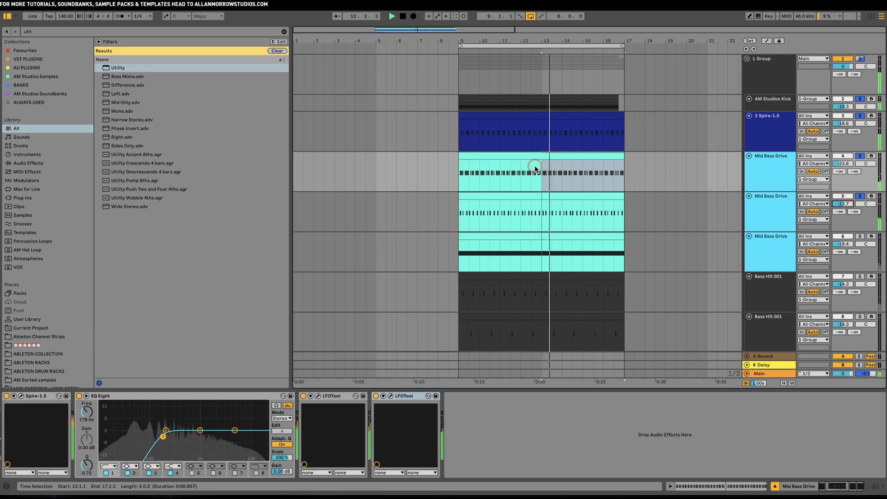
{"action": "left_click", "coordinate": [769, 199]}
{"action": "left_click_drag", "start_coordinate": [840, 203], "coordinate": [840, 202]}
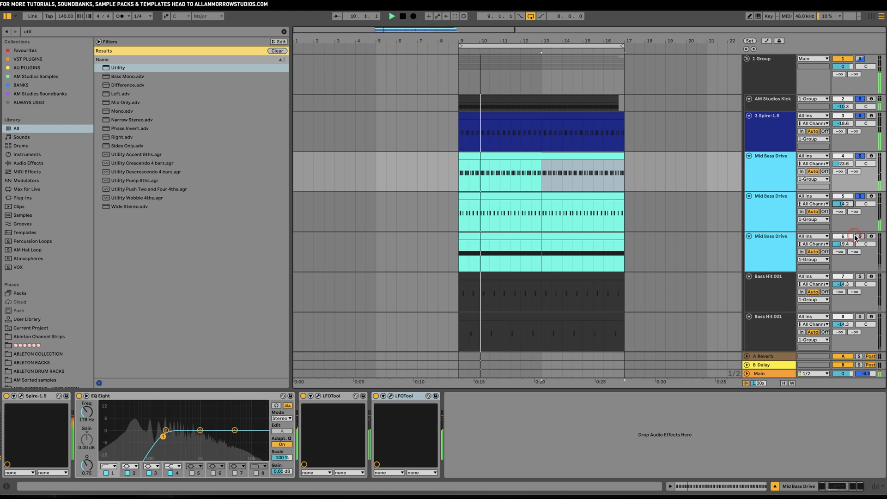
Step: Add the third Mid Bass Drive and both Bass Hit 001 tracks to the soloed playback, and unsolo everything to hear the full mix
{"action": "left_click", "coordinate": [859, 236]}
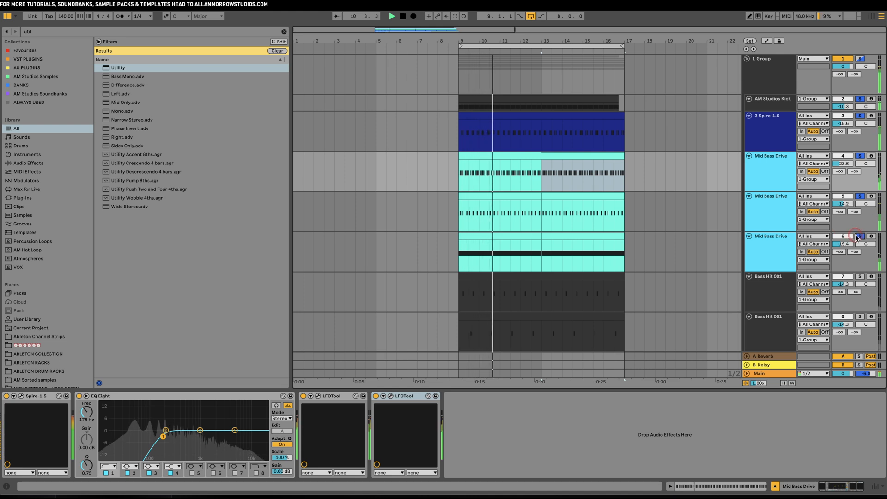
{"action": "left_click", "coordinate": [791, 239]}
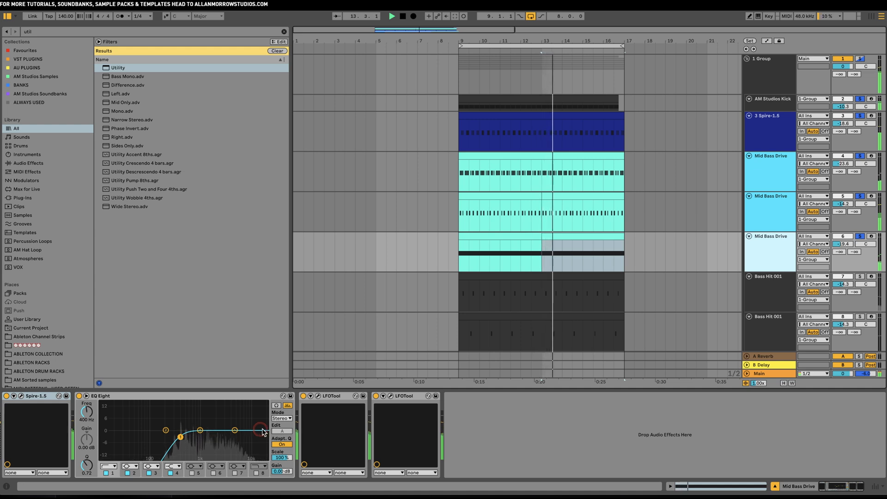
{"action": "key", "text": "space"}
{"action": "left_click", "coordinate": [858, 277]}
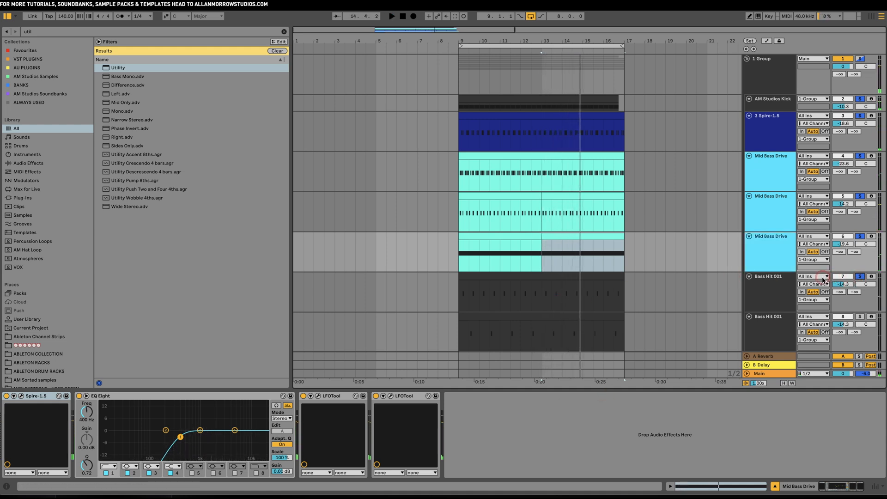
{"action": "key", "text": "space"}
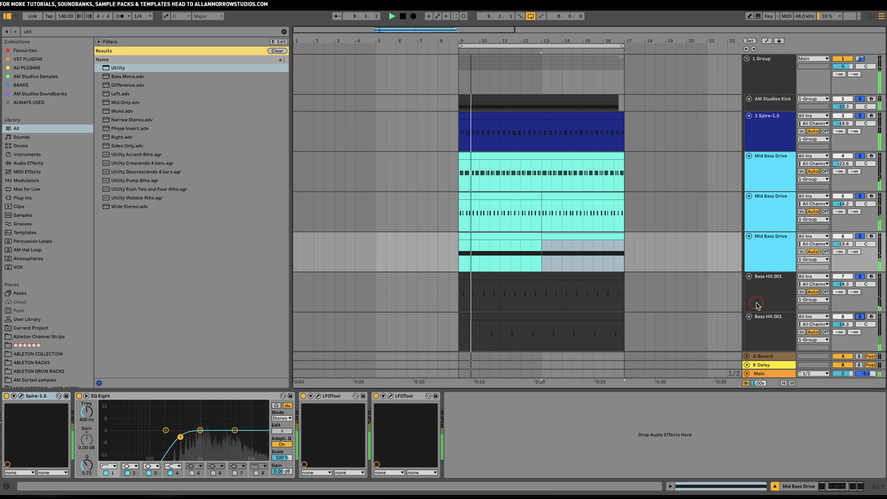
{"action": "scroll", "coordinate": [758, 303], "scroll_direction": "down", "scroll_amount": 1}
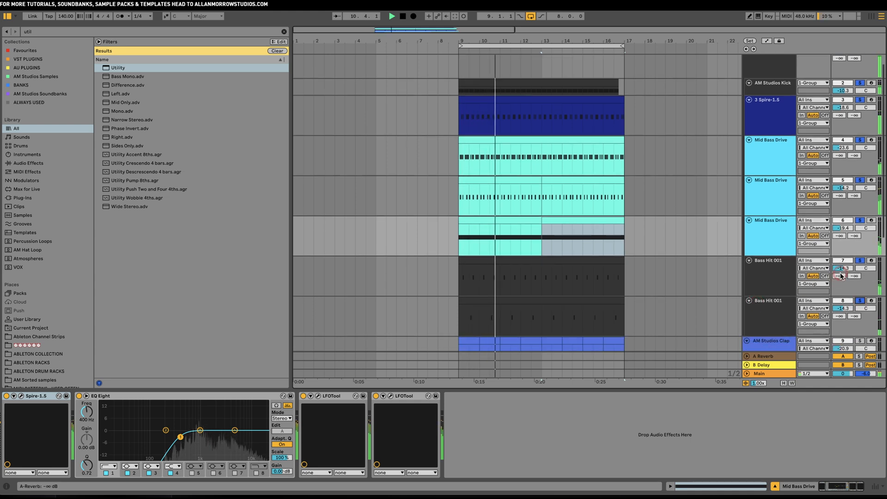
{"action": "left_click", "coordinate": [859, 261]}
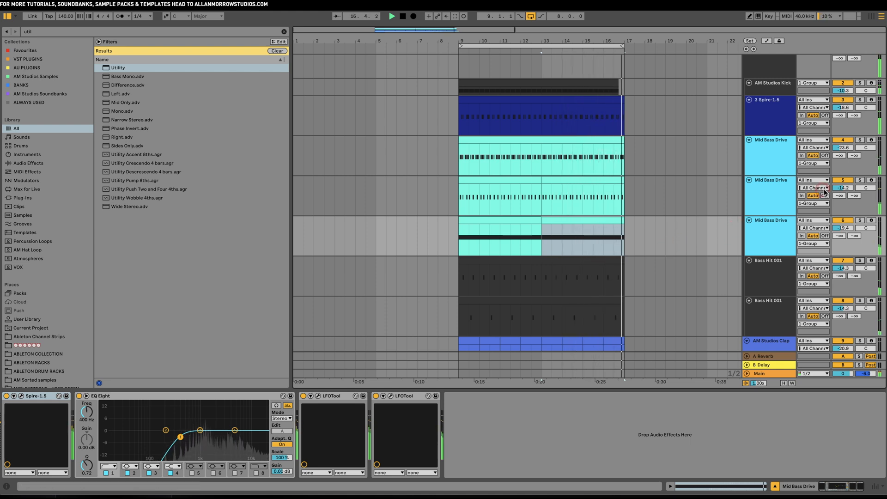
Step: Solo the second Mid Bass Drive track and open its Spire synth to examine the EQ and volume settings during playback
{"action": "left_click", "coordinate": [859, 180]}
{"action": "left_click", "coordinate": [783, 190]}
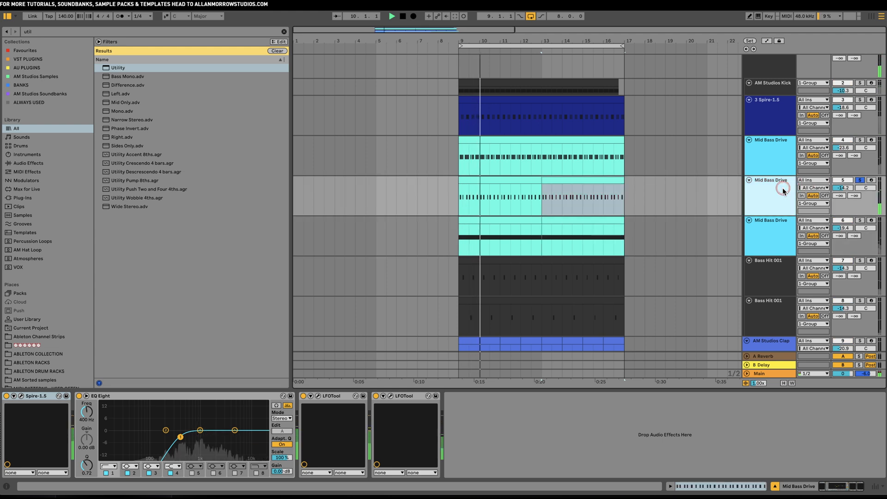
{"action": "double_click", "coordinate": [45, 395]}
{"action": "left_click", "coordinate": [674, 400]}
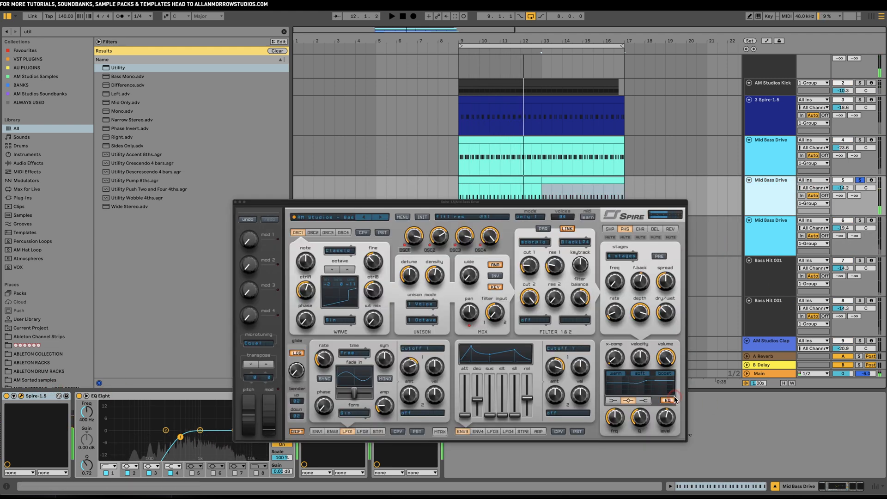
{"action": "left_click_drag", "start_coordinate": [667, 357], "coordinate": [667, 360]}
{"action": "key", "text": "space"}
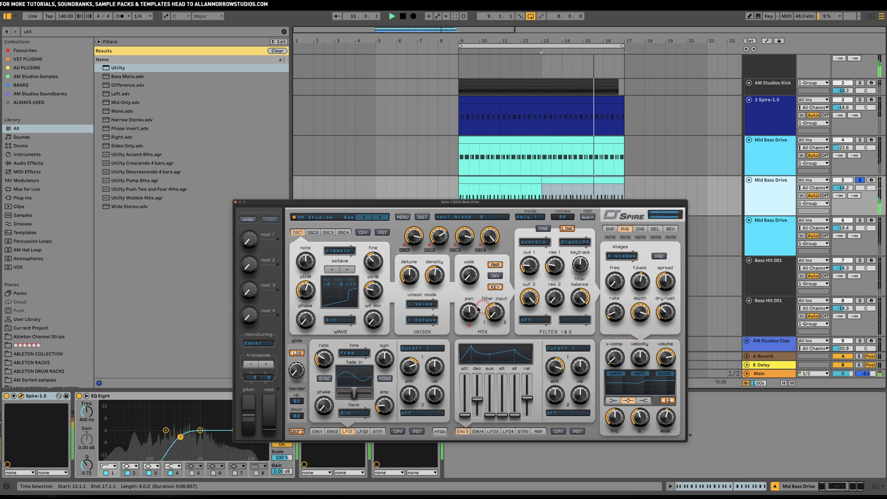
Step: Examine the settings of oscillators 2, 3 and 4 in the second Mid Bass Drive's Spire while auditioning the sound
{"action": "left_click", "coordinate": [313, 232]}
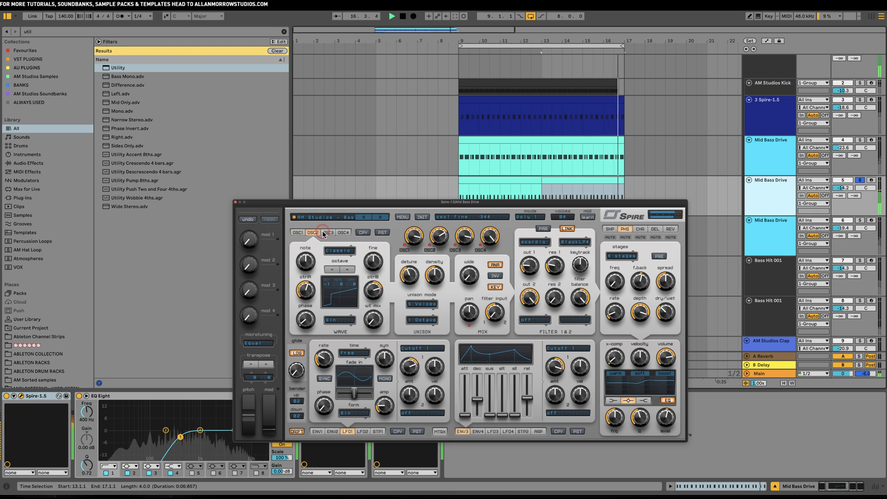
{"action": "key", "text": "space"}
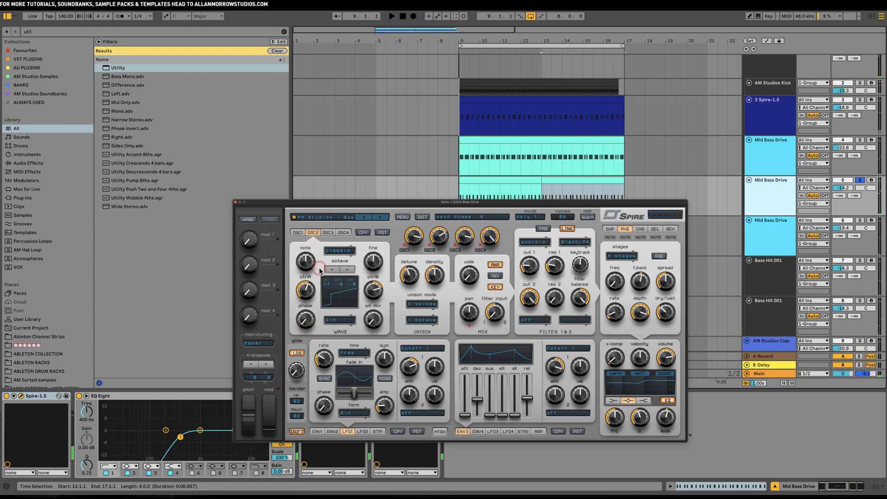
{"action": "left_click", "coordinate": [328, 232]}
{"action": "left_click", "coordinate": [341, 233]}
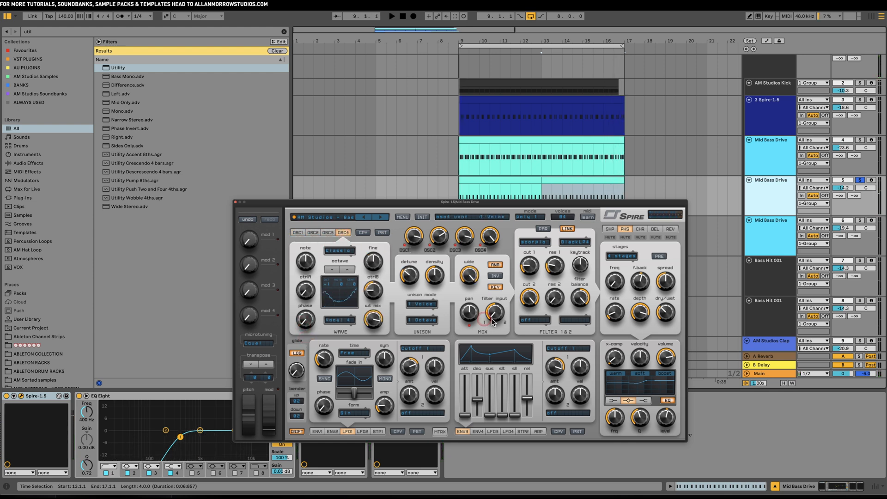
{"action": "key", "text": "space"}
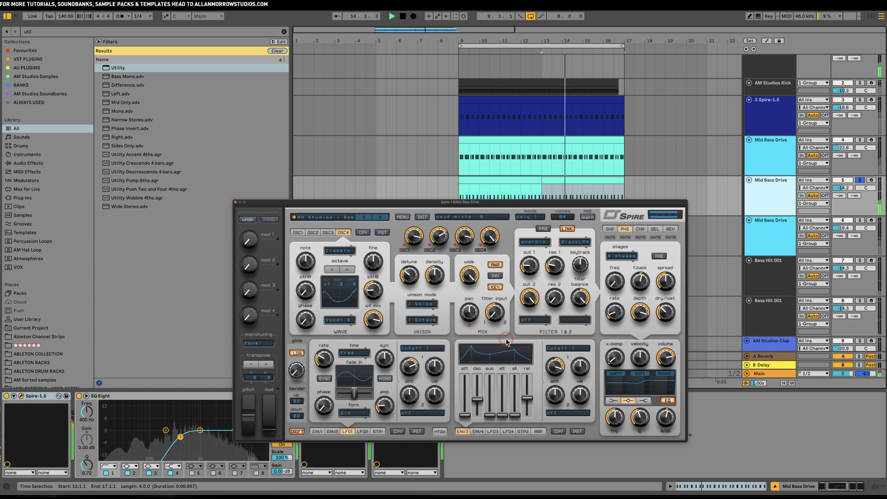
Step: Unsolo the second Mid Bass Drive track, play the full mix, and close Spire
{"action": "left_click", "coordinate": [859, 180]}
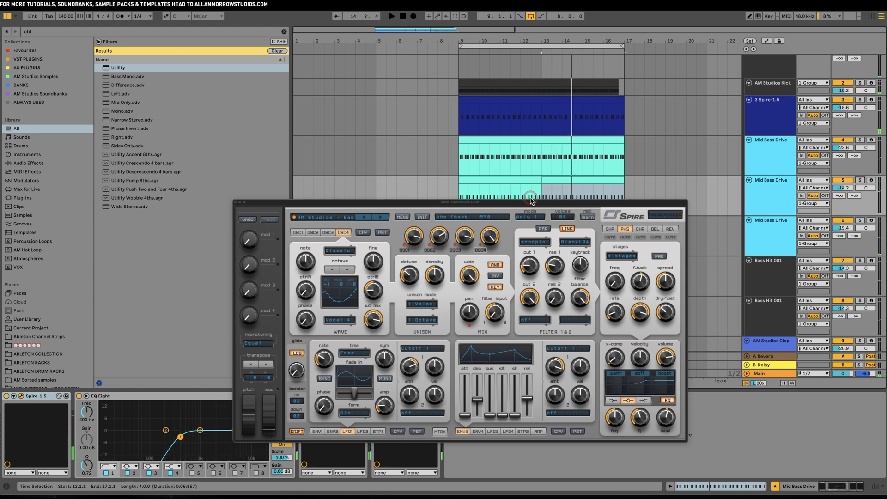
{"action": "key", "text": "space"}
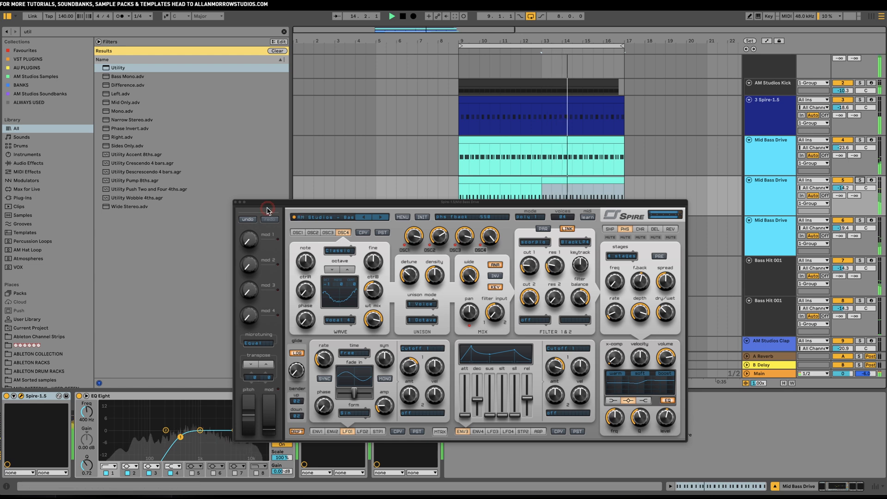
{"action": "key", "text": "space"}
{"action": "left_click", "coordinate": [236, 203]}
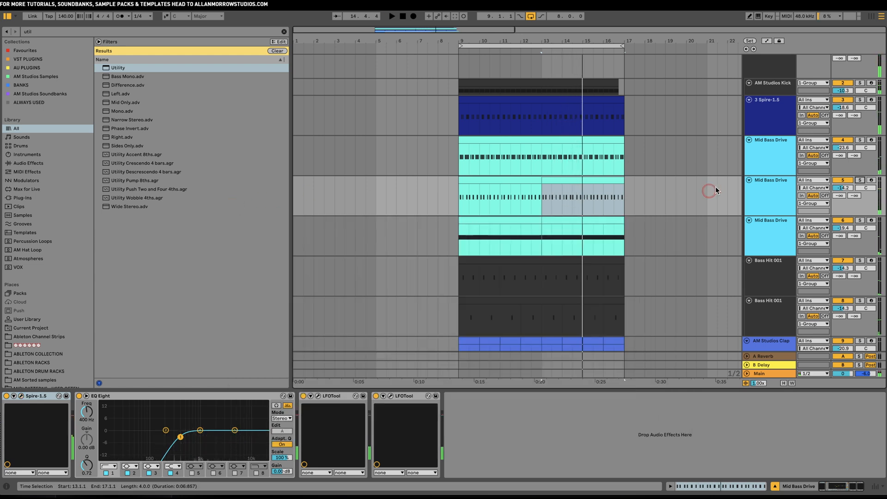
Step: Solo the second Mid Bass Drive track again and audition its part on its own
{"action": "left_click", "coordinate": [769, 182]}
{"action": "left_click", "coordinate": [859, 181]}
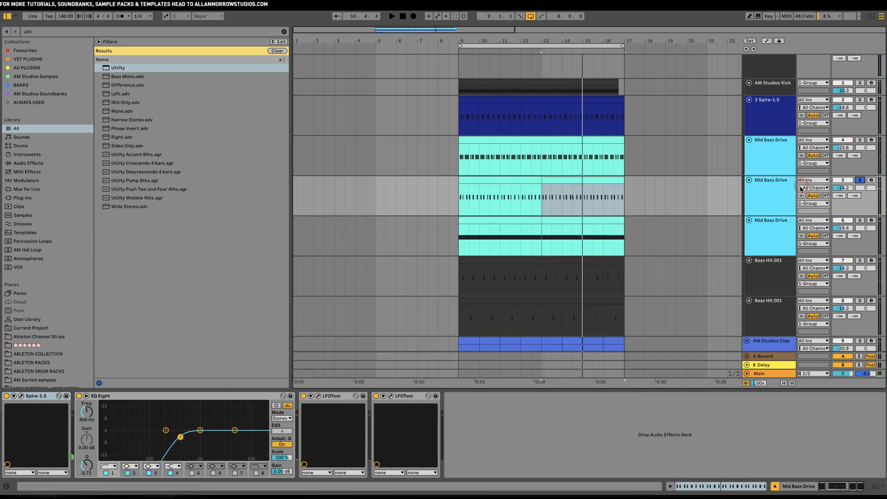
{"action": "left_click", "coordinate": [771, 189]}
{"action": "key", "text": "space"}
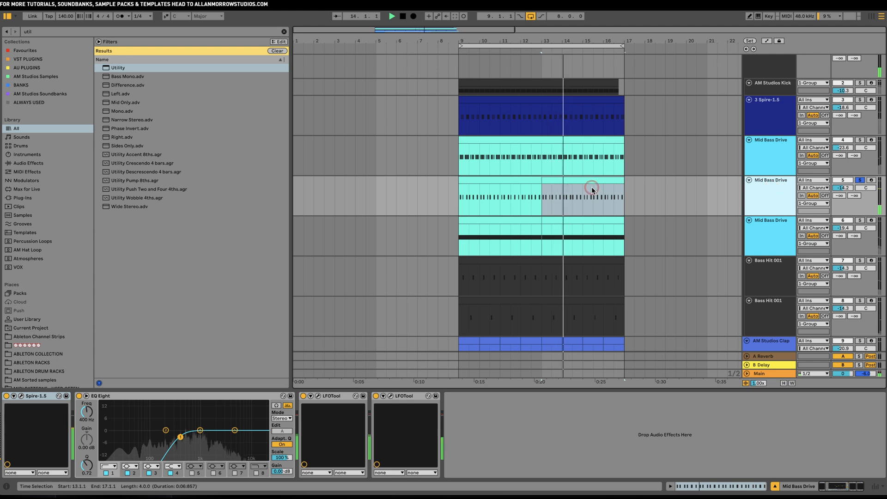
{"action": "left_click", "coordinate": [578, 182]}
{"action": "key", "text": "space"}
Step: Try adding G#1 notes at 1.1.1 and 1.3.3 in the second Mid Bass Drive track's first clip and audition them
{"action": "double_click", "coordinate": [519, 181]}
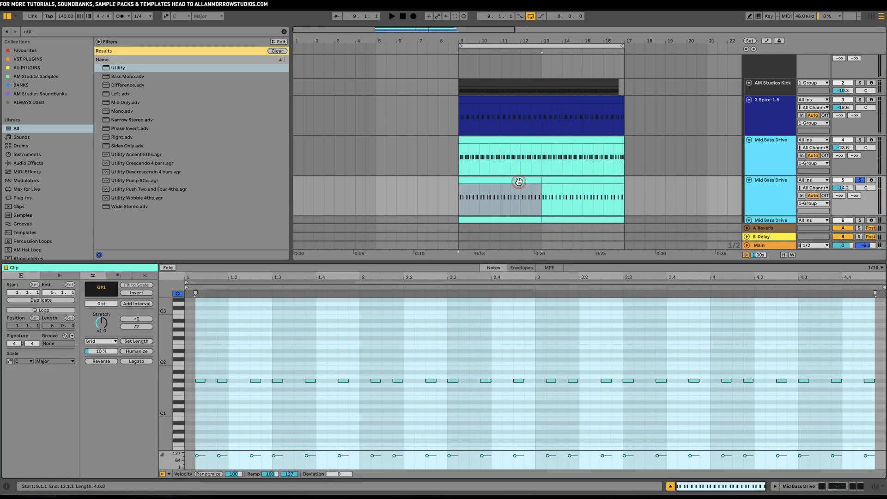
{"action": "left_click", "coordinate": [232, 393]}
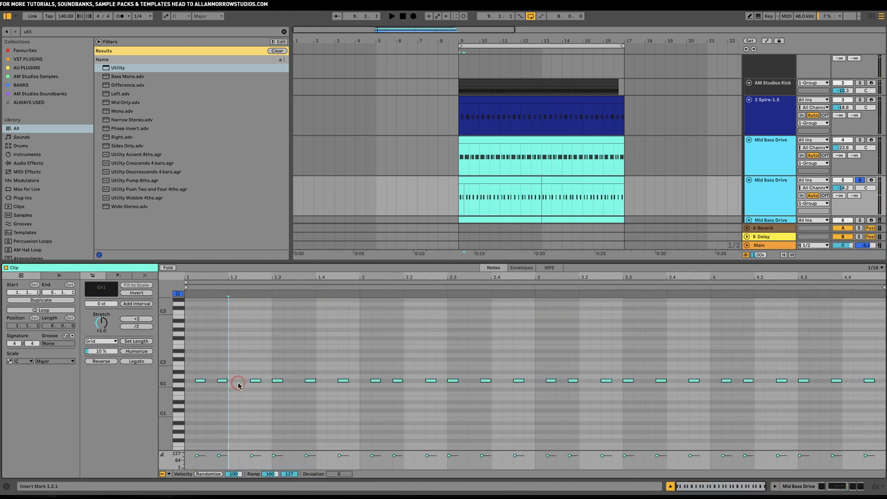
{"action": "left_click", "coordinate": [189, 380]}
{"action": "left_click", "coordinate": [296, 380]}
{"action": "key", "text": "space"}
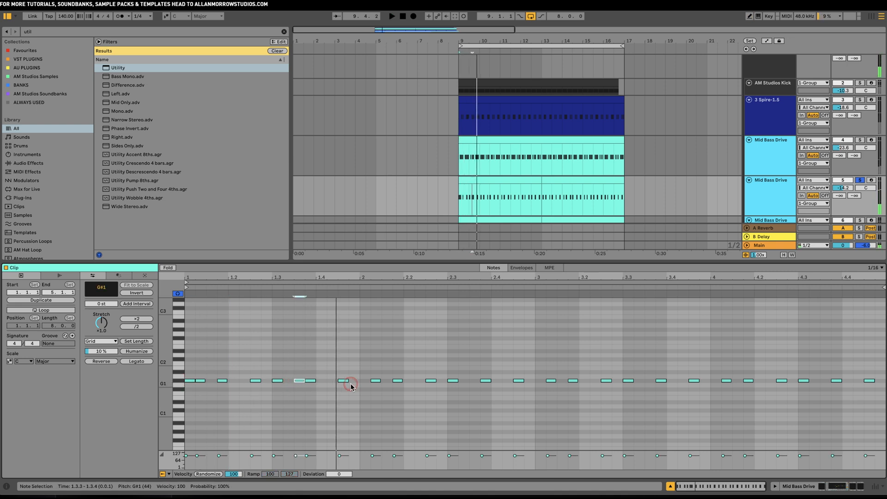
{"action": "key", "text": "space"}
{"action": "key", "text": "Delete"}
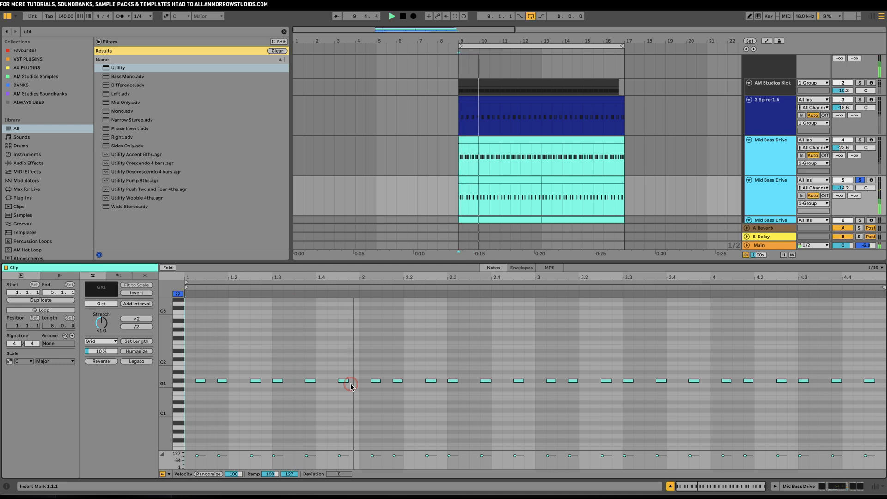
{"action": "left_click", "coordinate": [837, 488]}
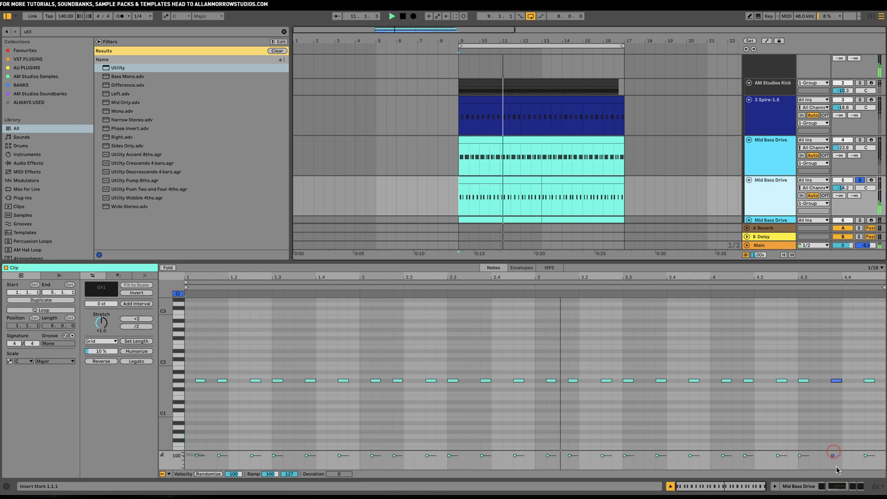
{"action": "left_click", "coordinate": [837, 488]}
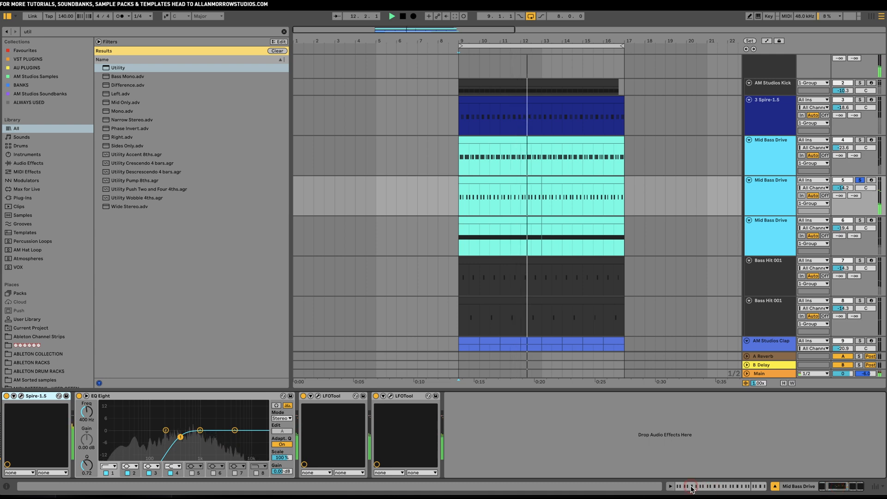
{"action": "left_click", "coordinate": [859, 181]}
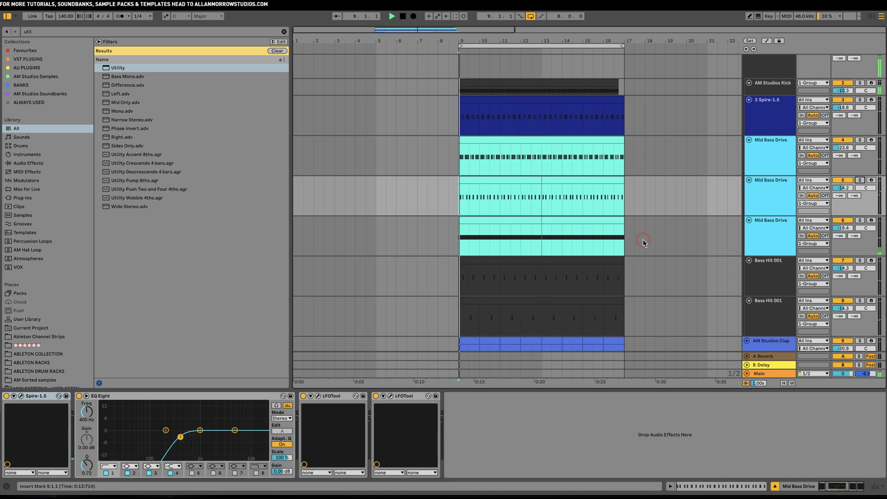
{"action": "key", "text": "space"}
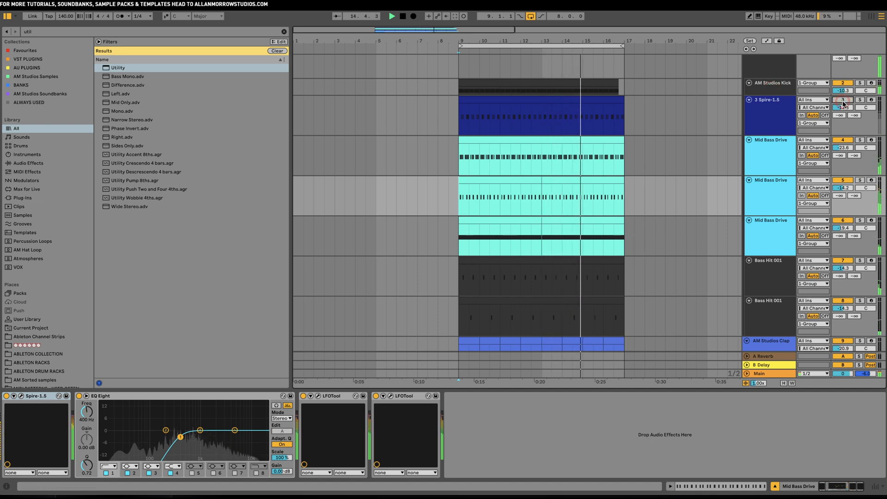
{"action": "key", "text": "space"}
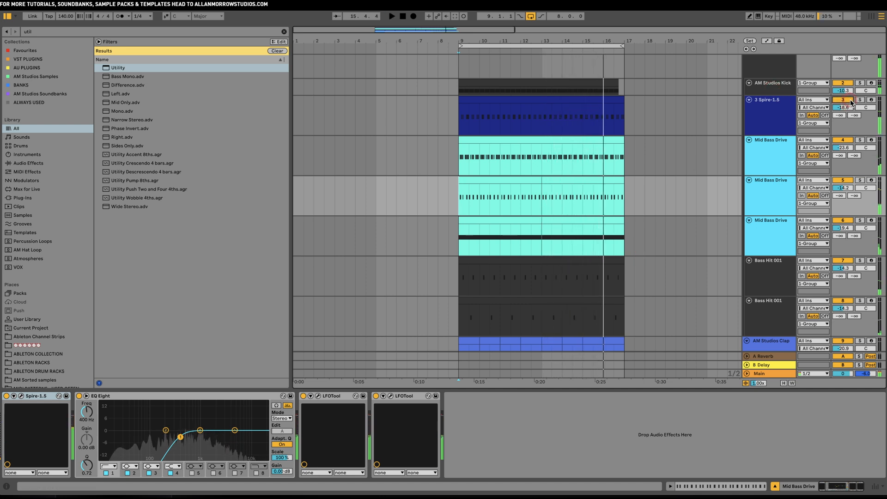
Step: Solo the 3 Spire-1.5 track and open its Spire synth to examine the envelope, filter modulation and velocity settings during playback
{"action": "left_click", "coordinate": [859, 100]}
{"action": "left_click", "coordinate": [771, 102]}
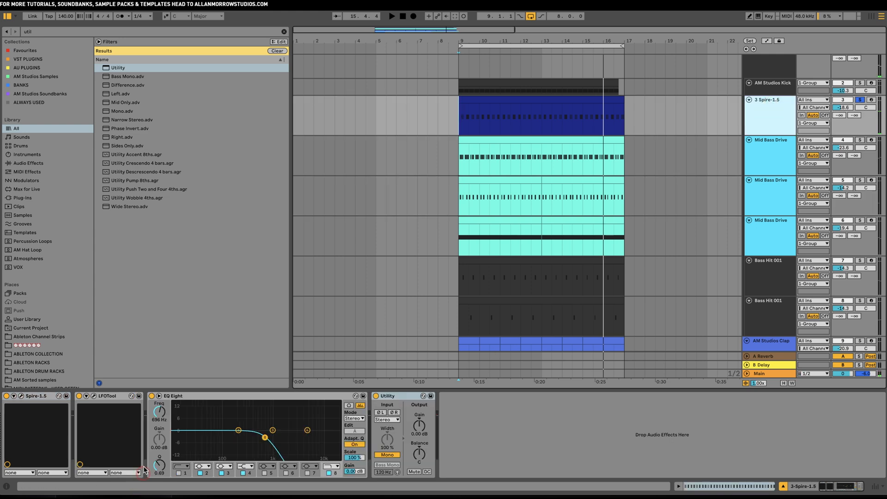
{"action": "left_click", "coordinate": [22, 396]}
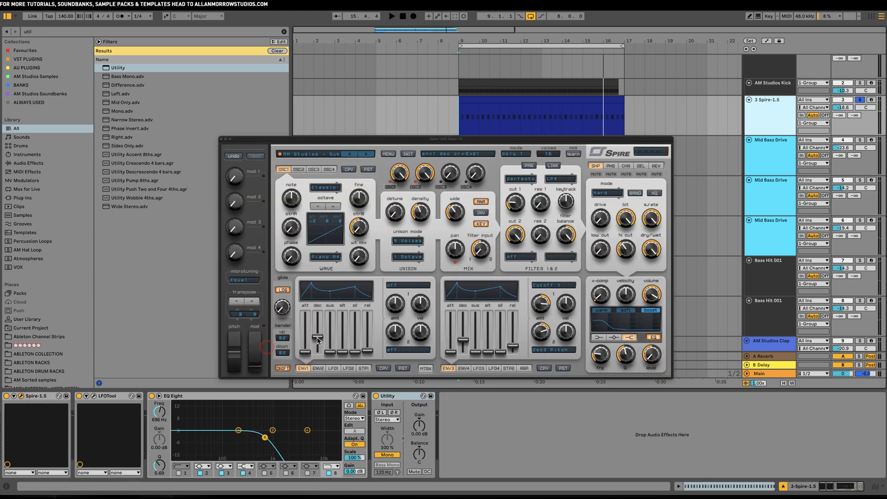
{"action": "key", "text": "space"}
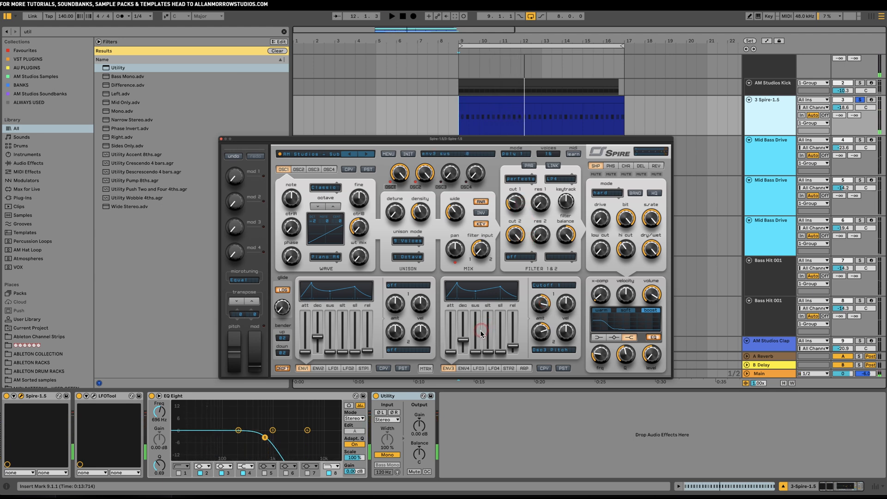
{"action": "key", "text": "space"}
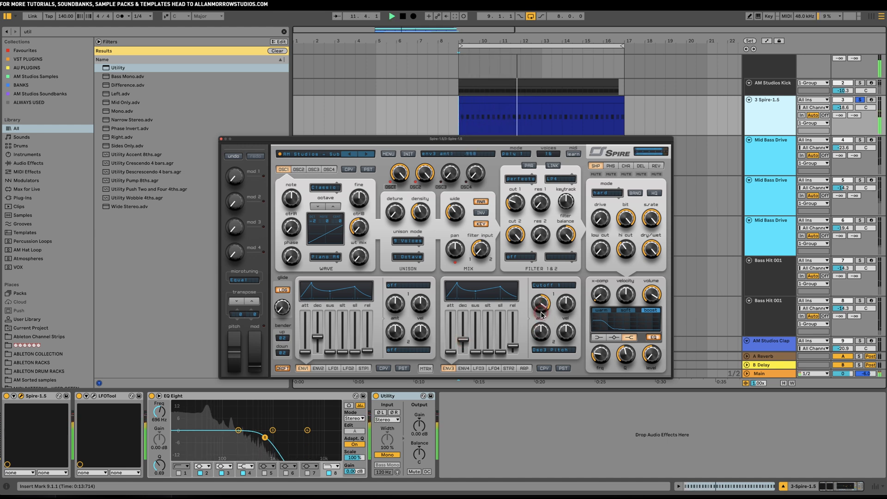
{"action": "key", "text": "space"}
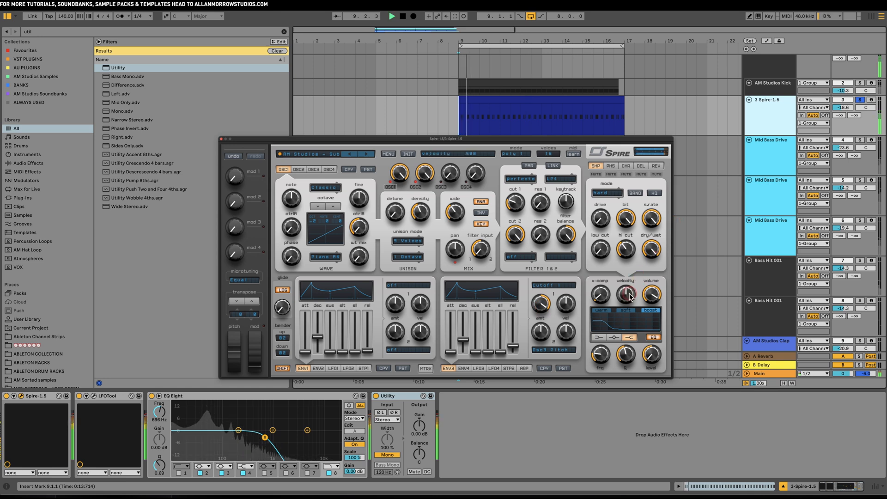
Step: Return to the full mix, solo the first Mid Bass Drive track, and add 3 Spire-1.5 to compare the two layers
{"action": "left_click", "coordinate": [859, 100]}
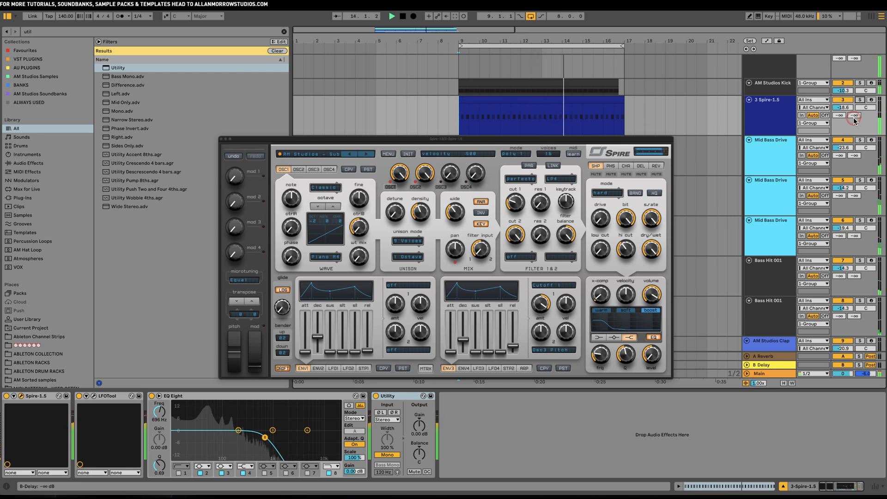
{"action": "left_click", "coordinate": [860, 141]}
{"action": "key", "text": "space"}
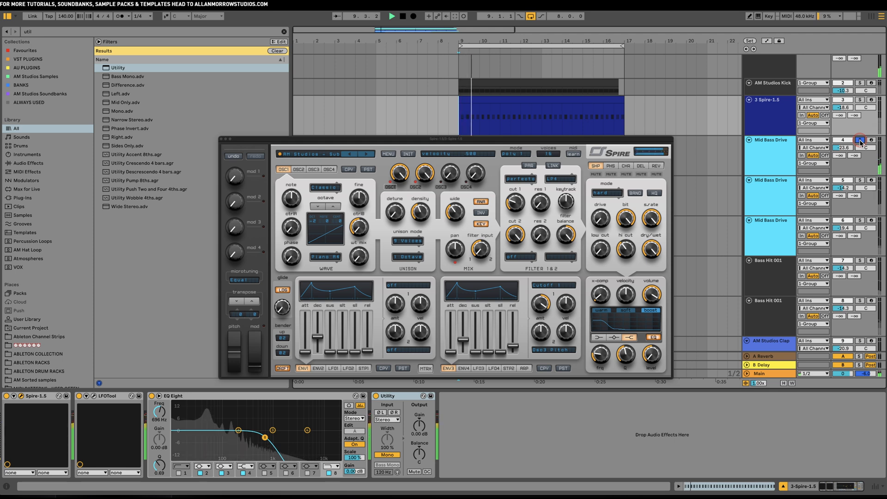
{"action": "left_click", "coordinate": [859, 99]}
{"action": "left_click", "coordinate": [766, 148]}
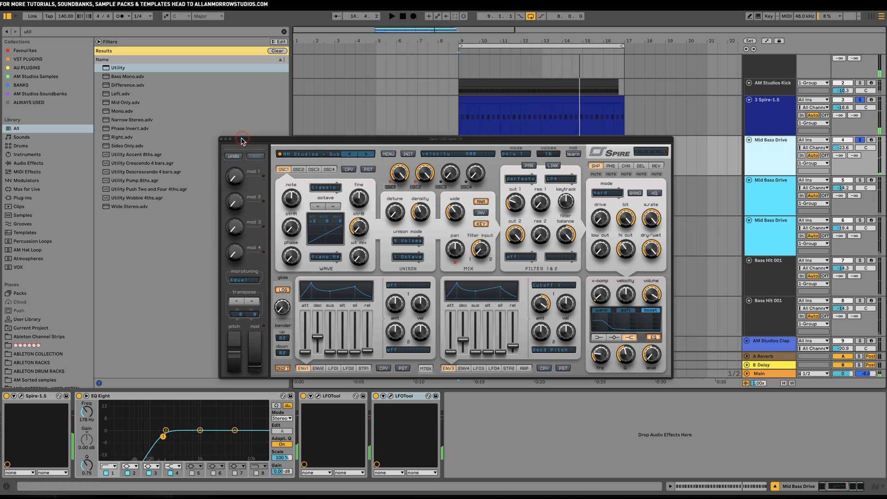
Step: Close the Spire synth window and look over all the arrangement's tracks between bars 9 and 17, from the kick and bass layers to the cymbal
{"action": "left_click", "coordinate": [222, 140]}
{"action": "left_click_drag", "start_coordinate": [572, 43], "coordinate": [572, 42]}
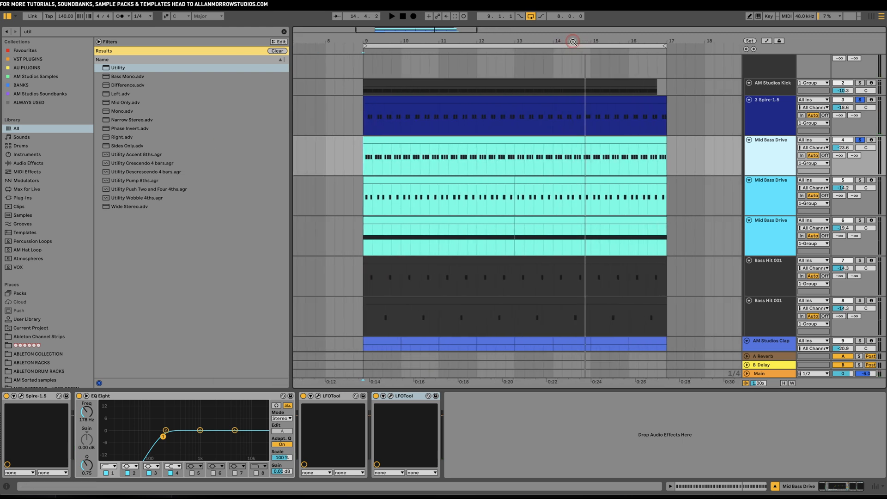
{"action": "scroll", "coordinate": [627, 126], "scroll_direction": "down", "scroll_amount": 1}
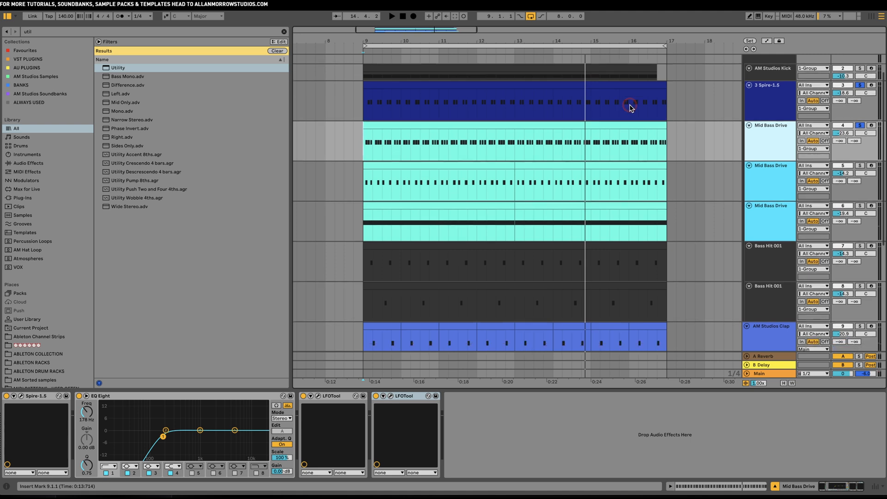
{"action": "left_click", "coordinate": [562, 189]}
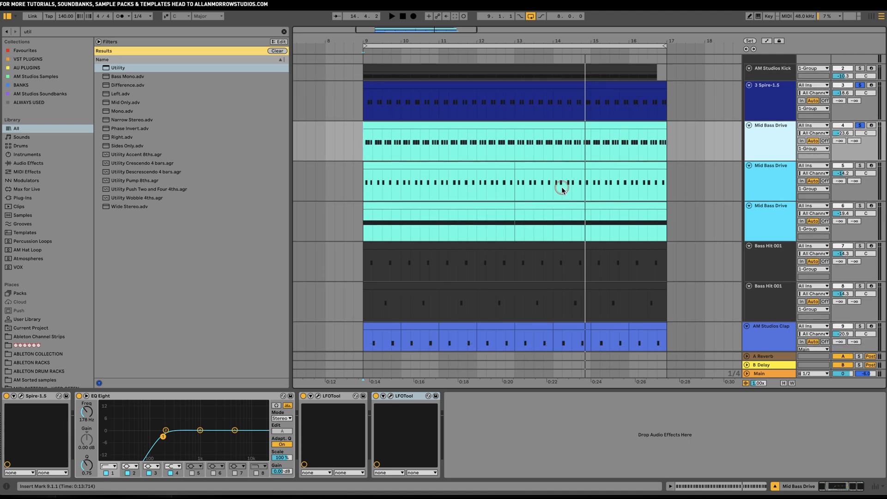
{"action": "scroll", "coordinate": [562, 189], "scroll_direction": "down", "scroll_amount": 1}
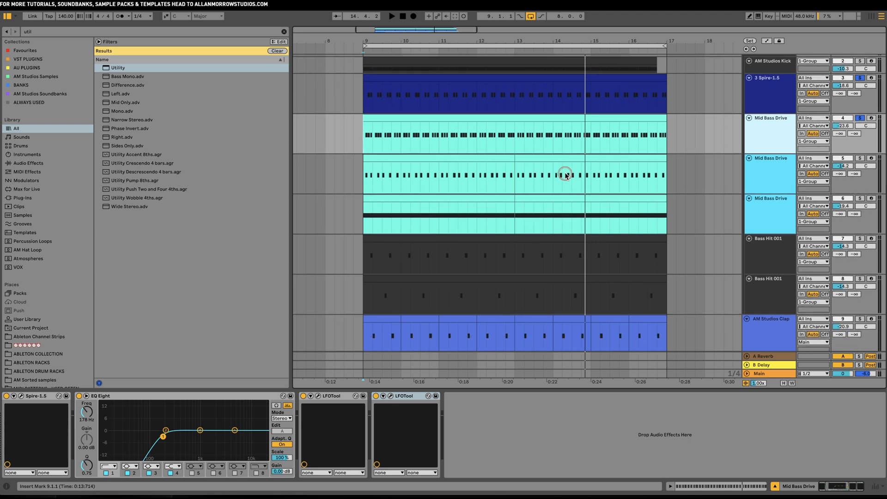
{"action": "scroll", "coordinate": [564, 183], "scroll_direction": "down", "scroll_amount": 3}
{"action": "scroll", "coordinate": [564, 175], "scroll_direction": "down", "scroll_amount": 10}
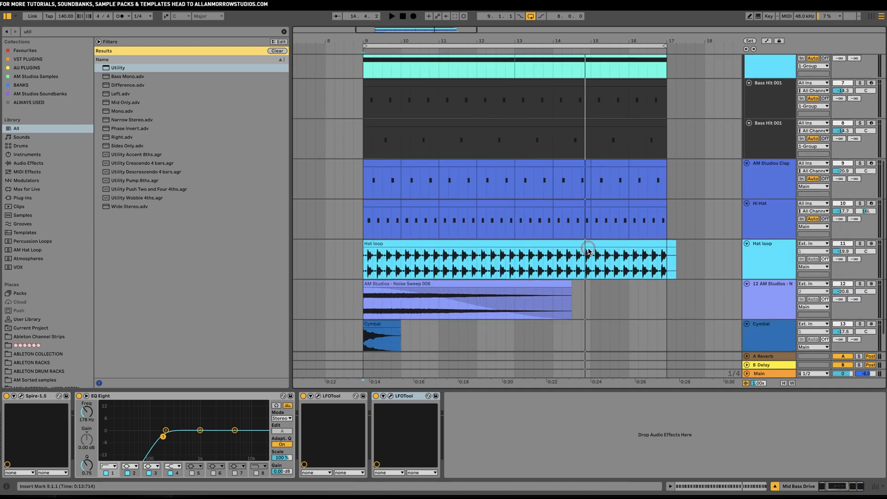
{"action": "scroll", "coordinate": [588, 249], "scroll_direction": "up", "scroll_amount": 14}
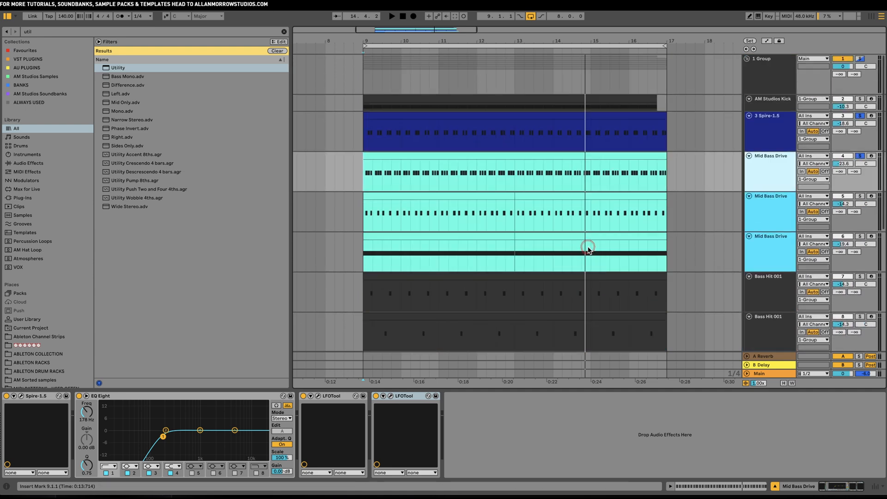